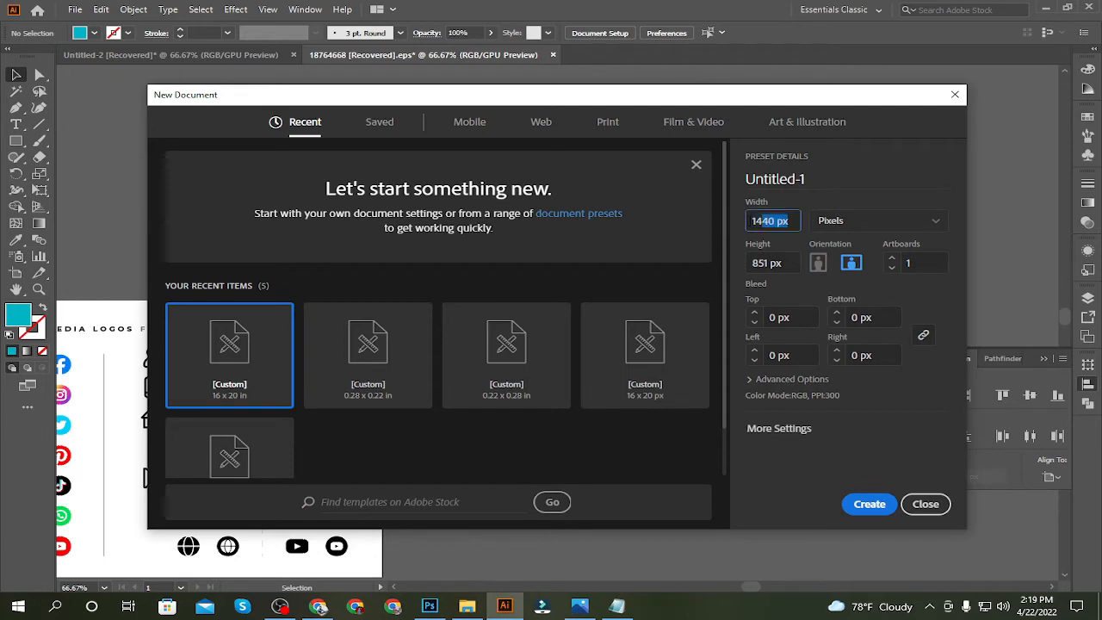
Create a new landscape document 851 px wide and 315 px high
text(851)
key(Tab)
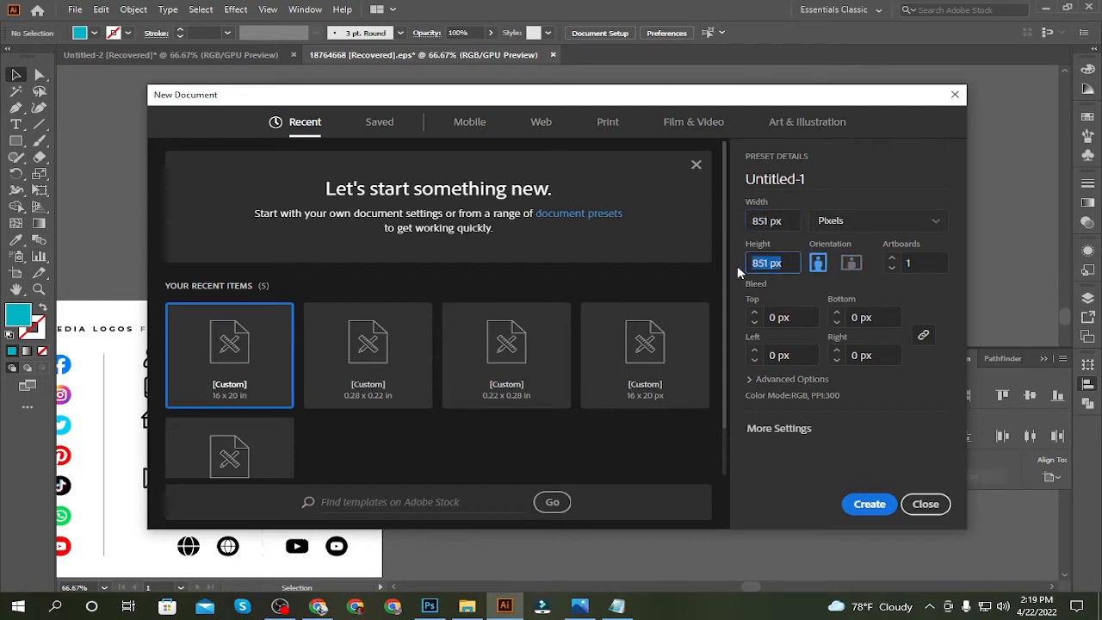
text(315)
click(852, 264)
click(852, 265)
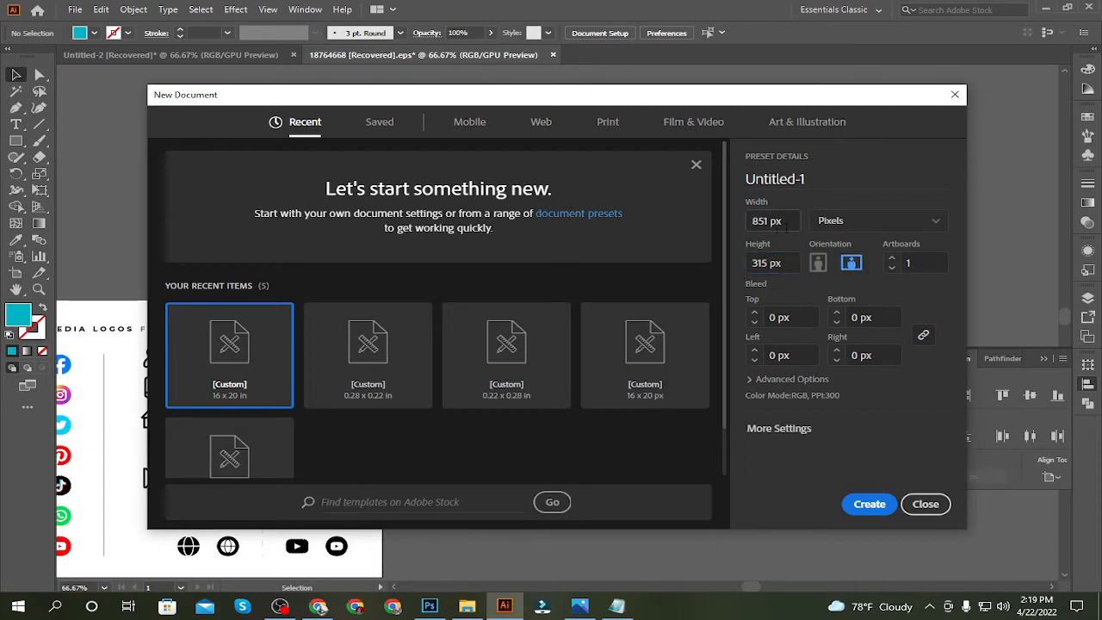
click(788, 380)
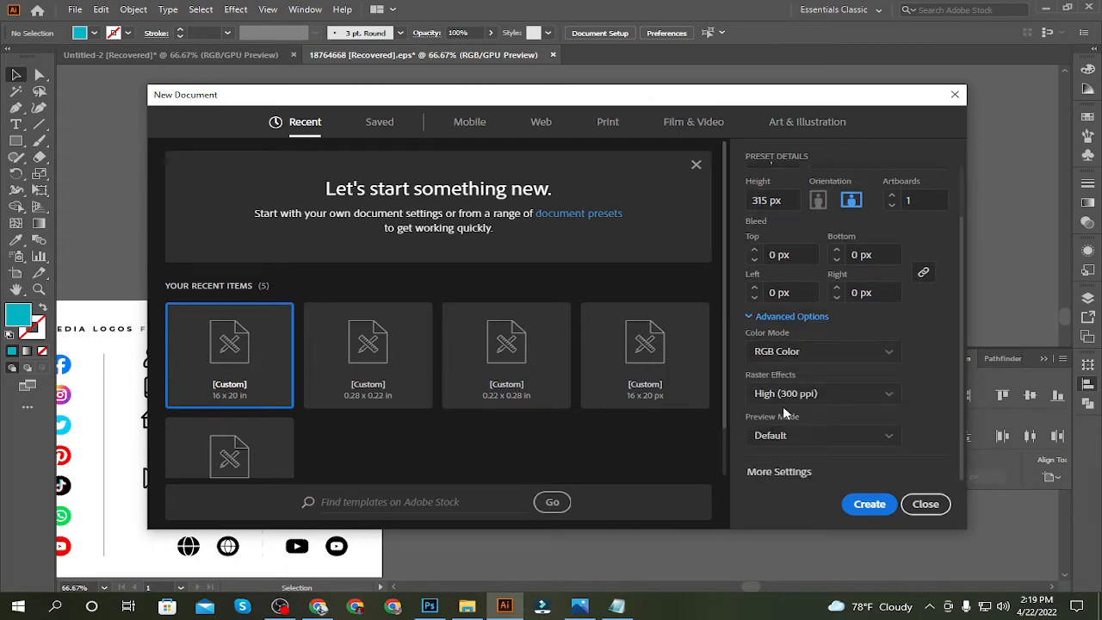
click(870, 506)
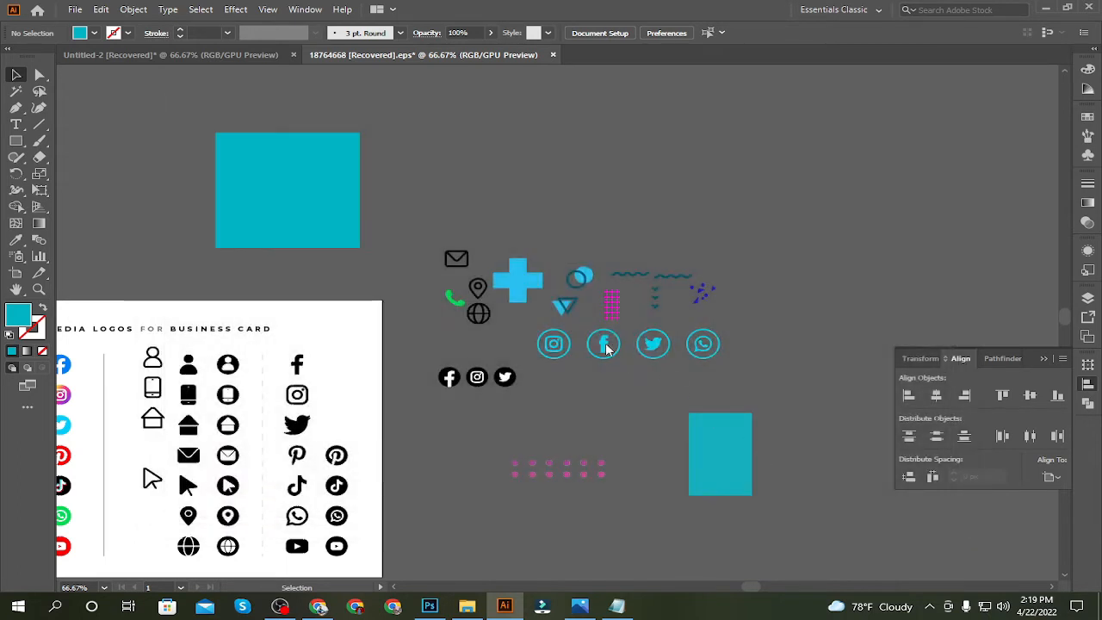
key(ctrl+minus)
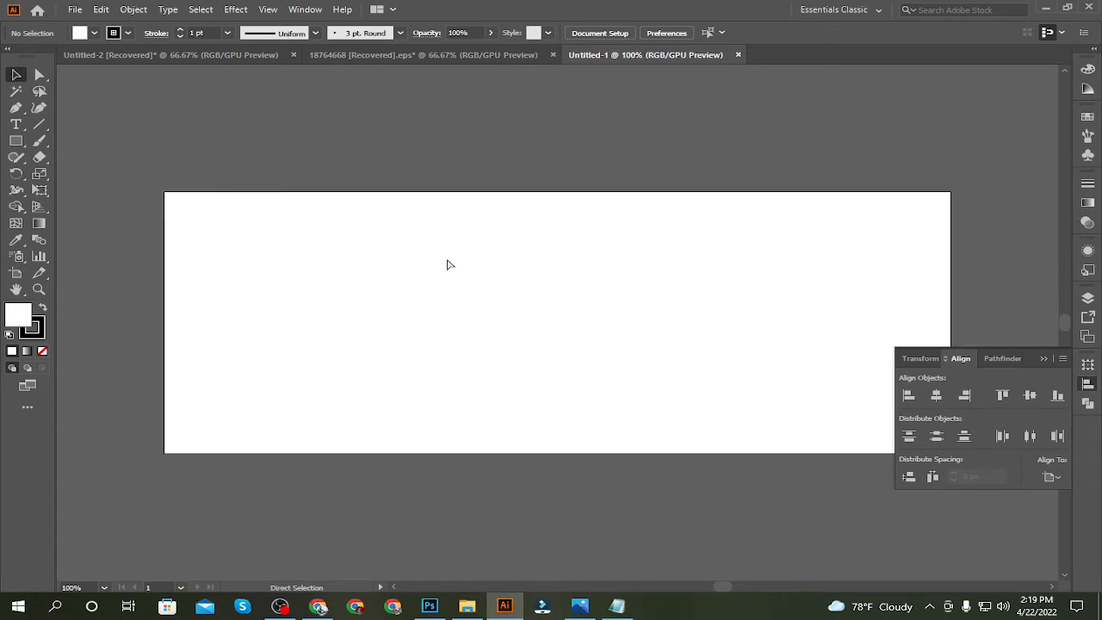
Copy the small teal rectangle from the 18764668 file into the new document, placing it above the artboard
click(327, 54)
drag(692, 418, 479, 143)
scroll(590, 131, up, 1)
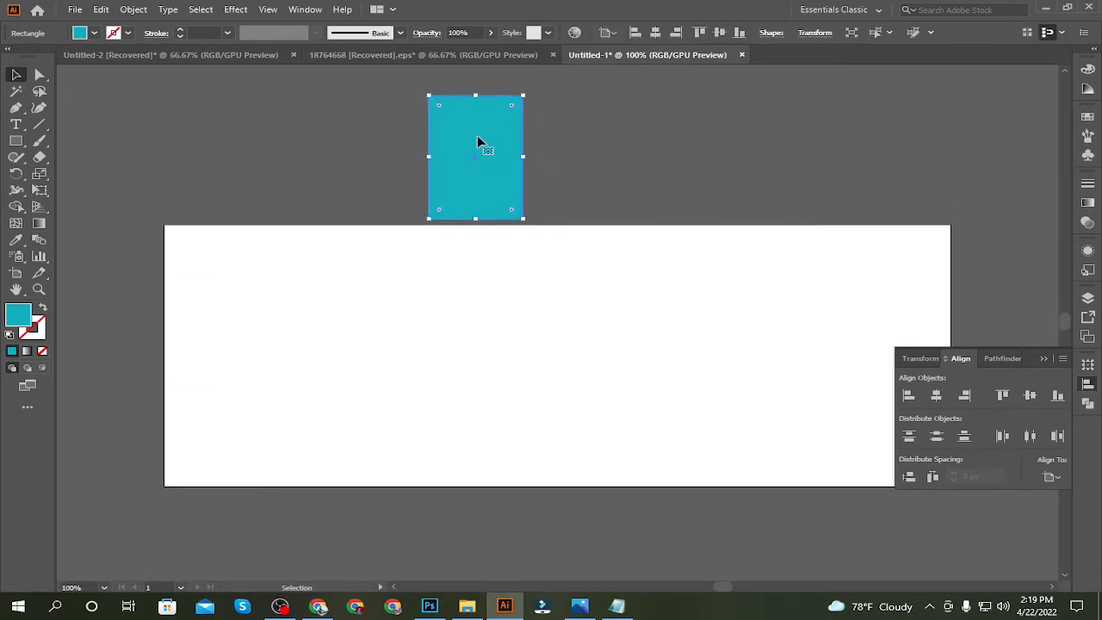
Check the artboard's width and height with the Artboard tool
click(16, 272)
click(16, 74)
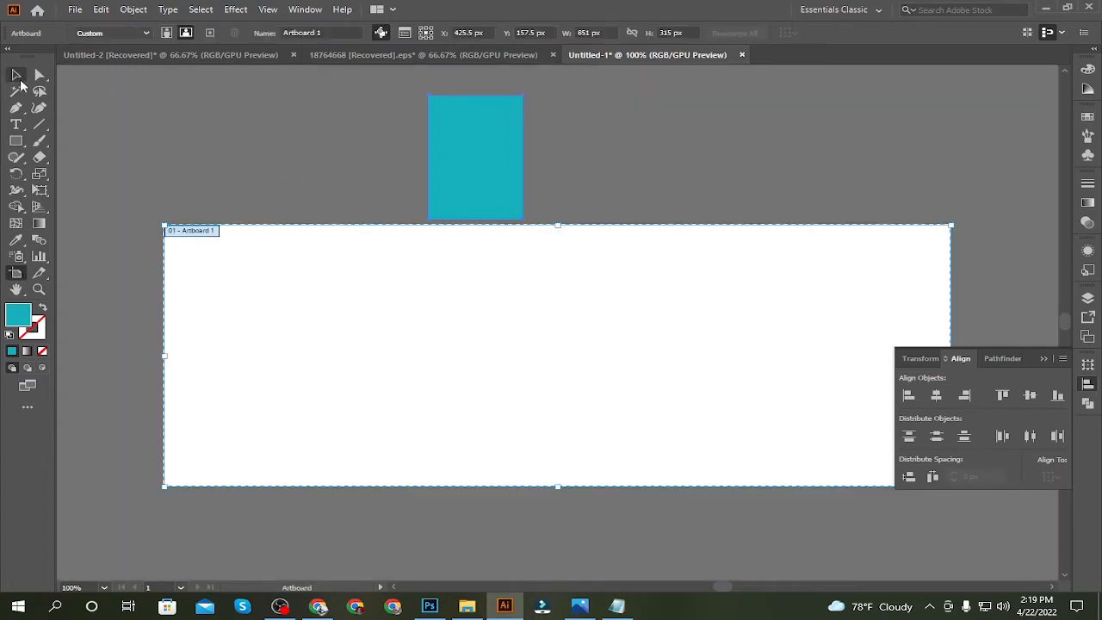
click(514, 164)
click(305, 262)
click(434, 160)
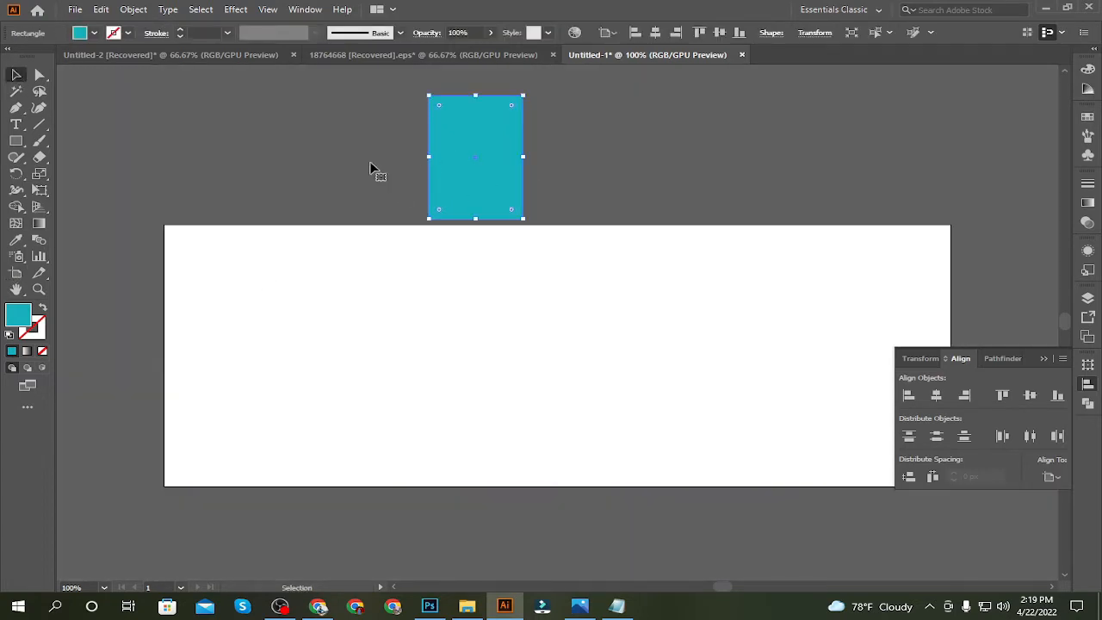
click(17, 273)
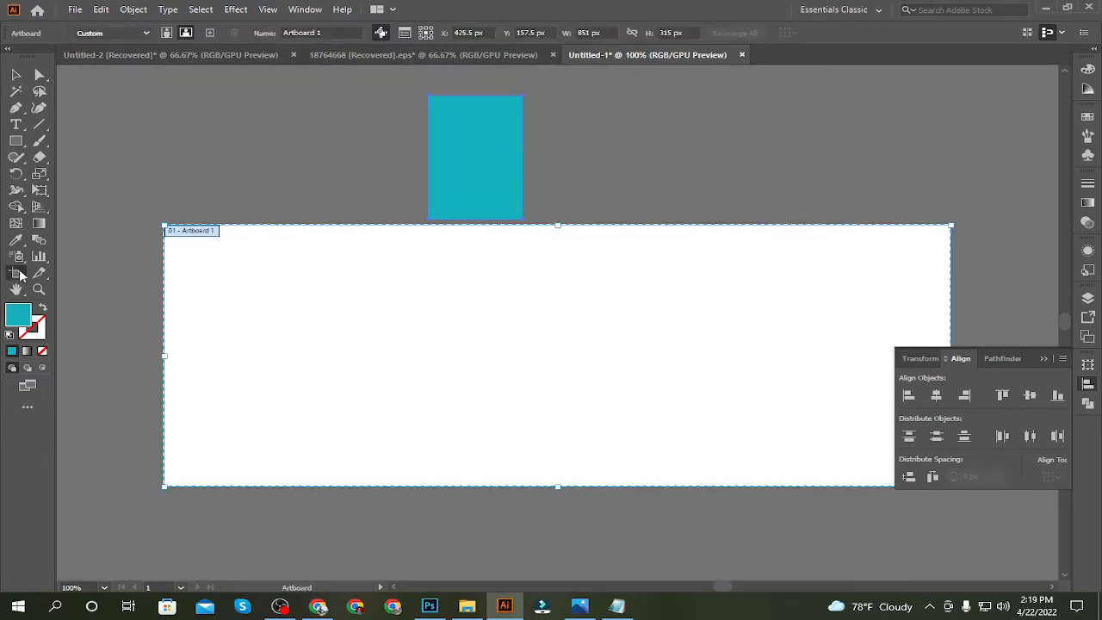
click(15, 75)
click(136, 97)
Create a teal rectangle 851 px wide and 315 px high
click(16, 140)
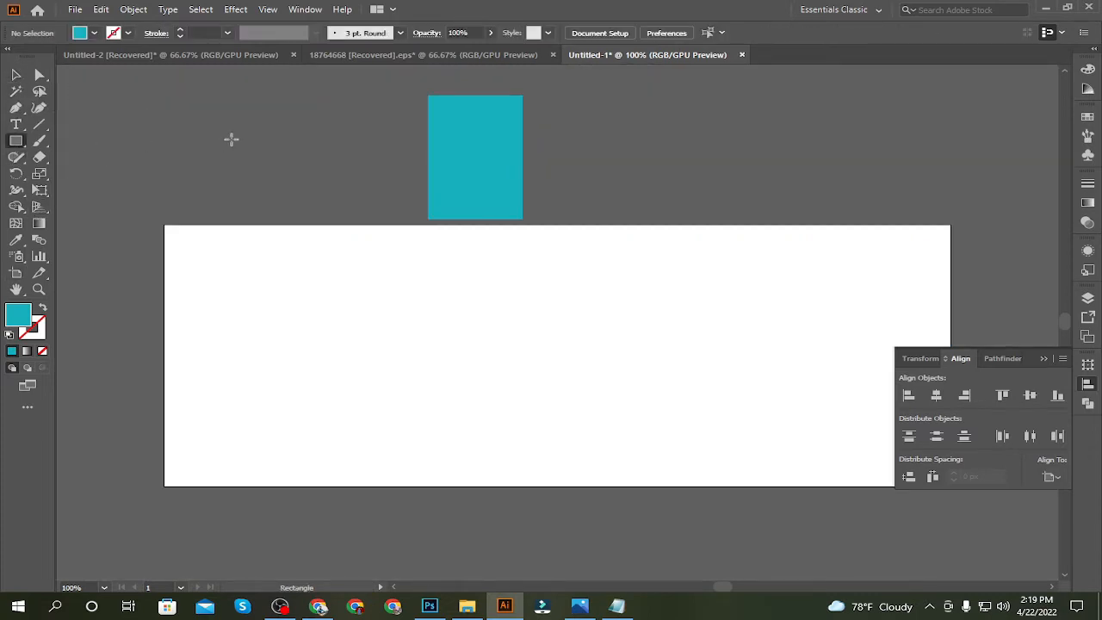
click(303, 158)
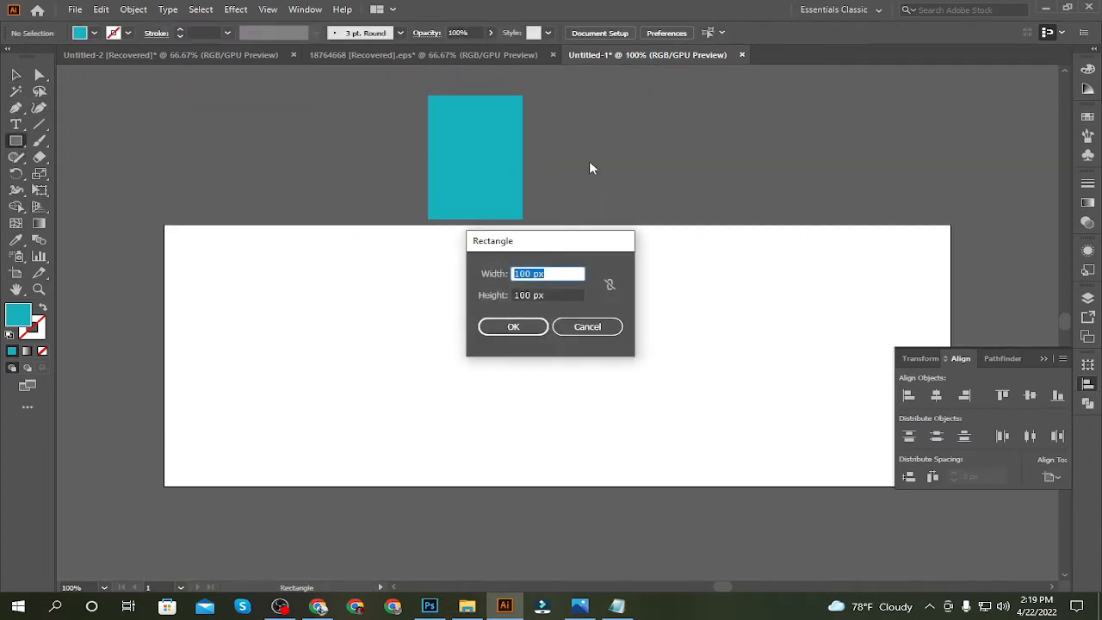
text(851)
key(Tab)
text(3)
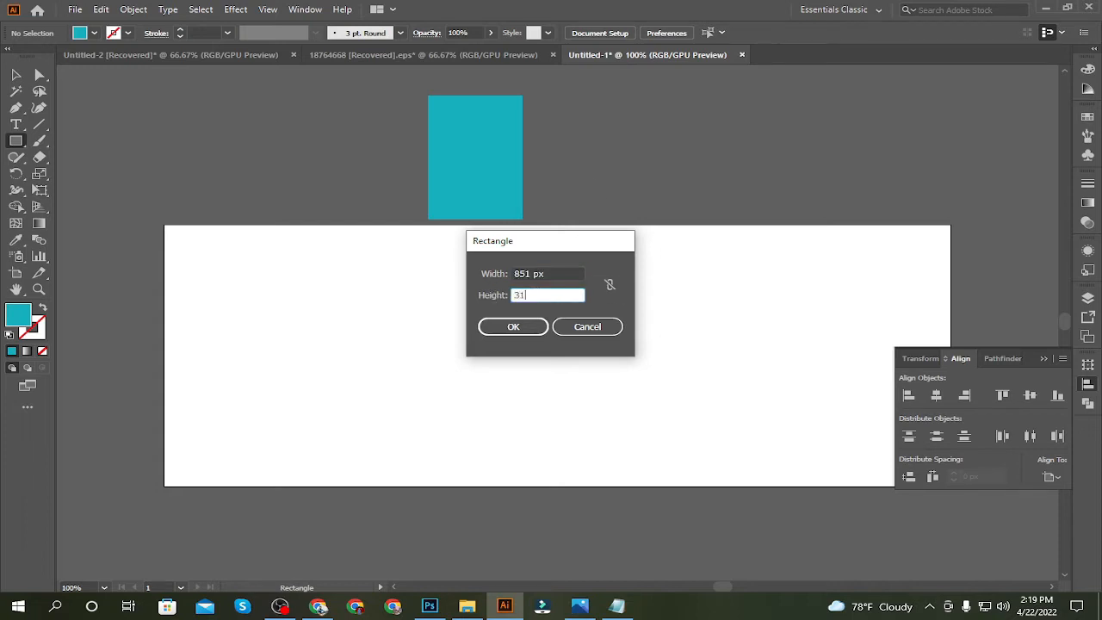
click(513, 326)
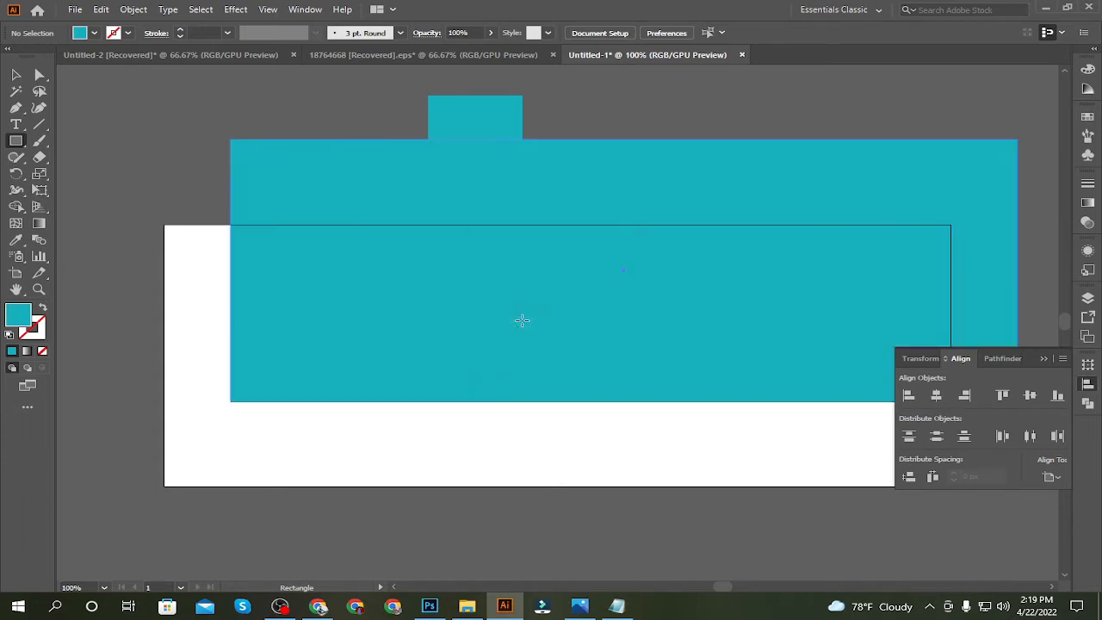
Centre the large teal rectangle horizontally and vertically on the artboard and lock it as the background
key(v)
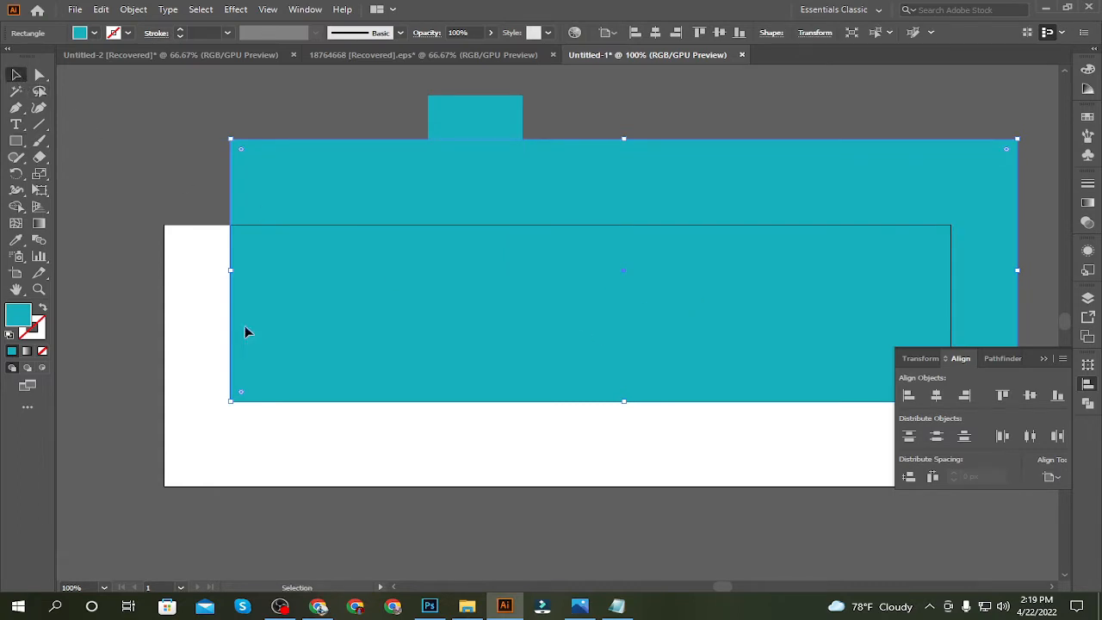
click(460, 453)
click(779, 349)
click(936, 395)
click(1030, 395)
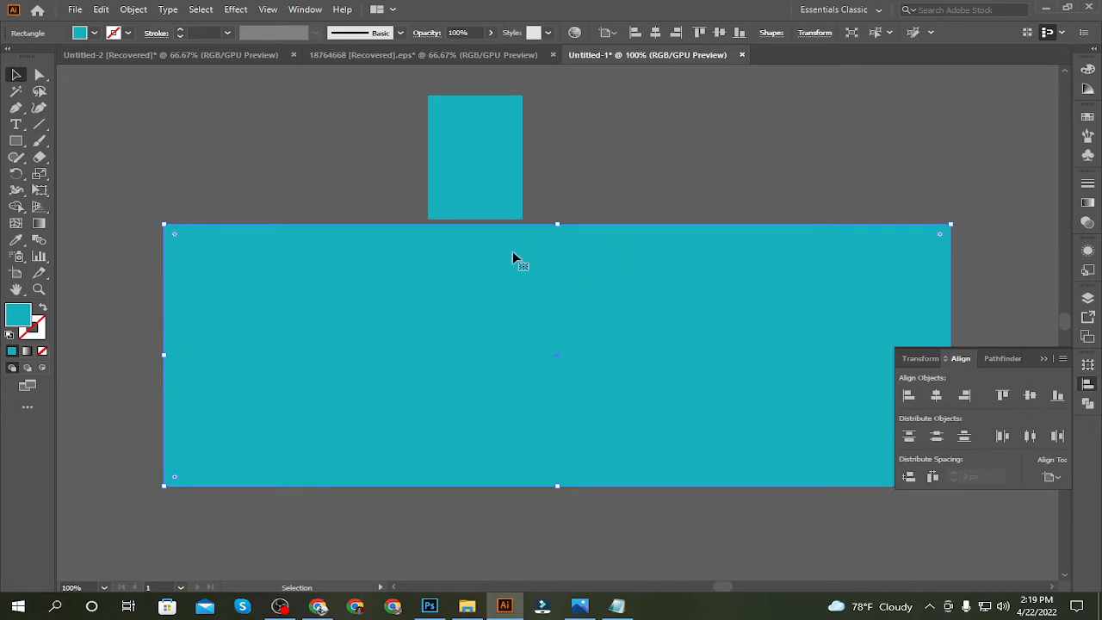
key(ctrl+2)
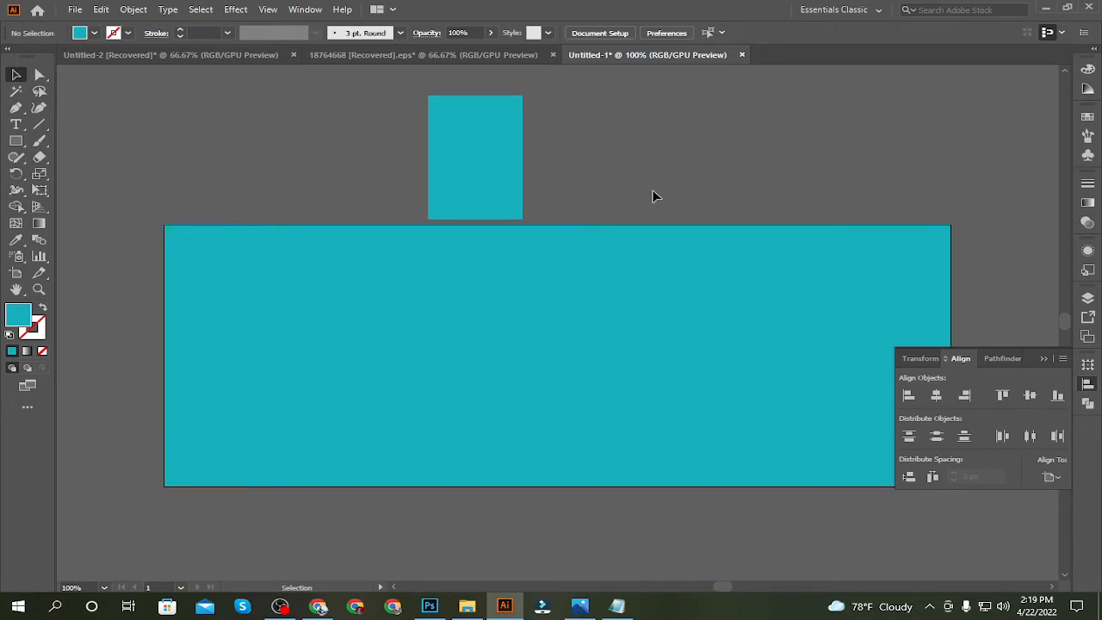
Delete the small teal rectangle above the artboard
drag(652, 196, 551, 156)
click(386, 121)
key(Delete)
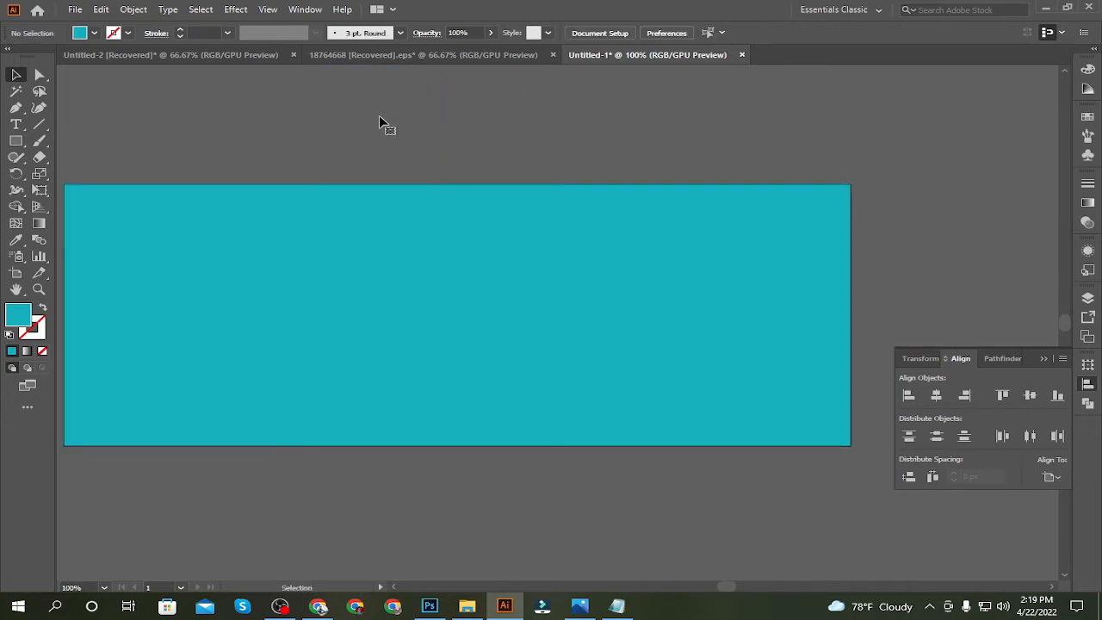
key(ctrl+minus)
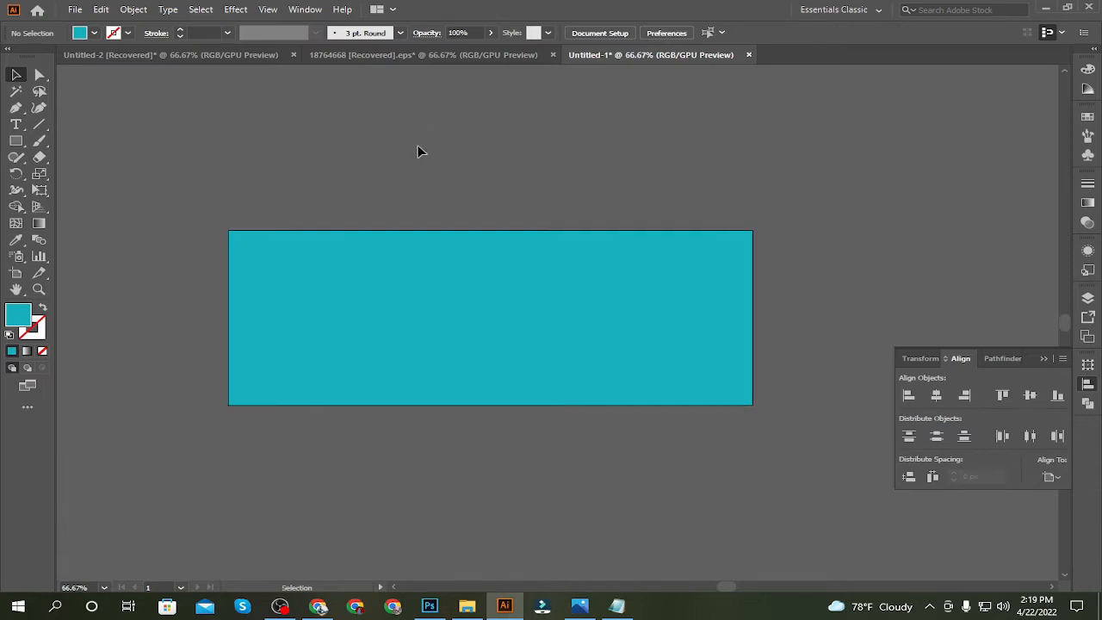
Draw a large circle with the Ellipse tool and place it over the banner's right end, overhanging the artboard edges
click(15, 140)
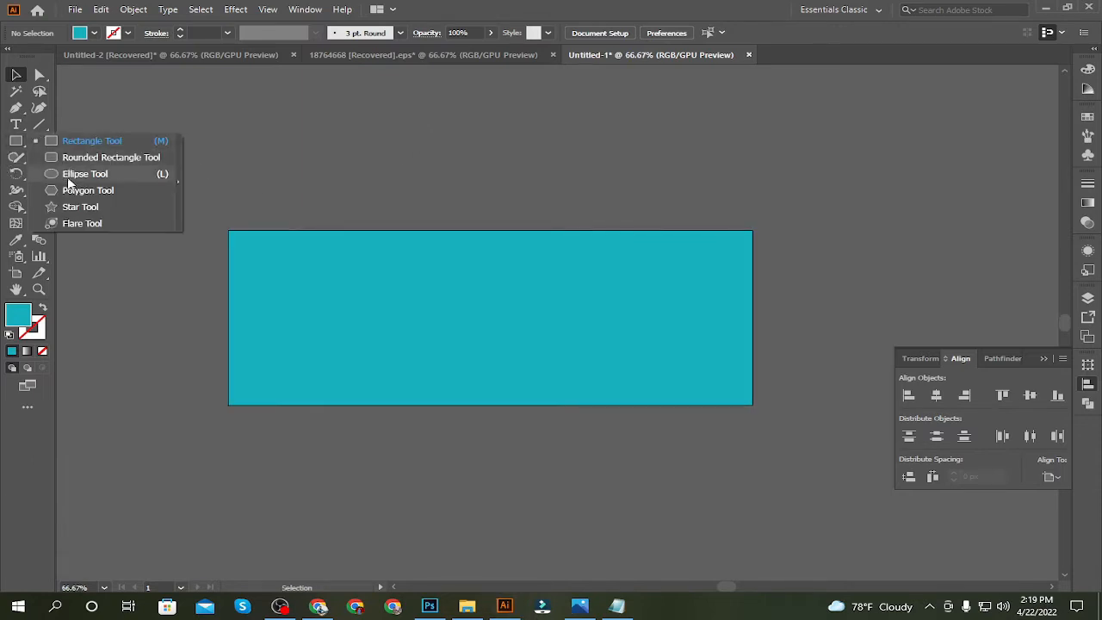
click(81, 174)
drag(578, 284, 872, 525)
key(ctrl+z)
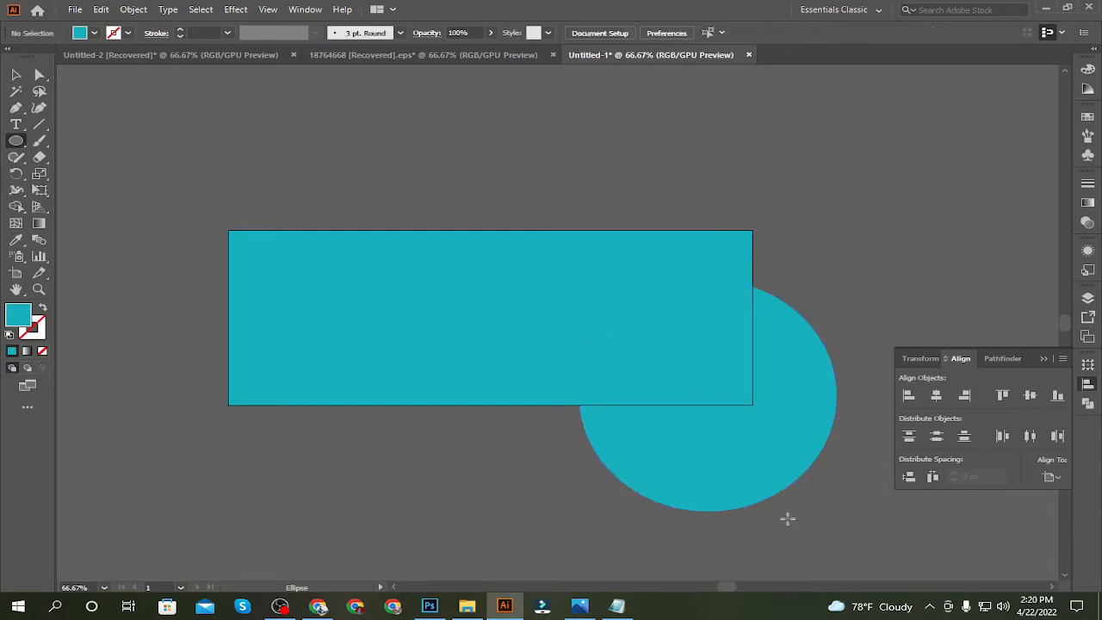
click(15, 75)
drag(778, 423, 736, 342)
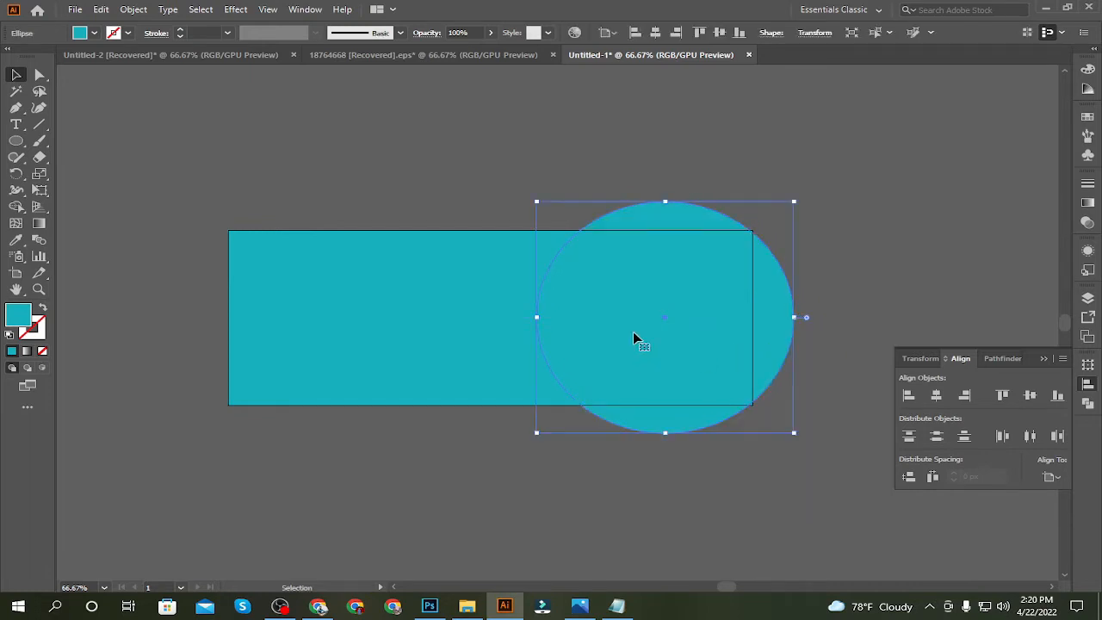
Fill the large circle with white
click(81, 33)
click(28, 50)
click(317, 157)
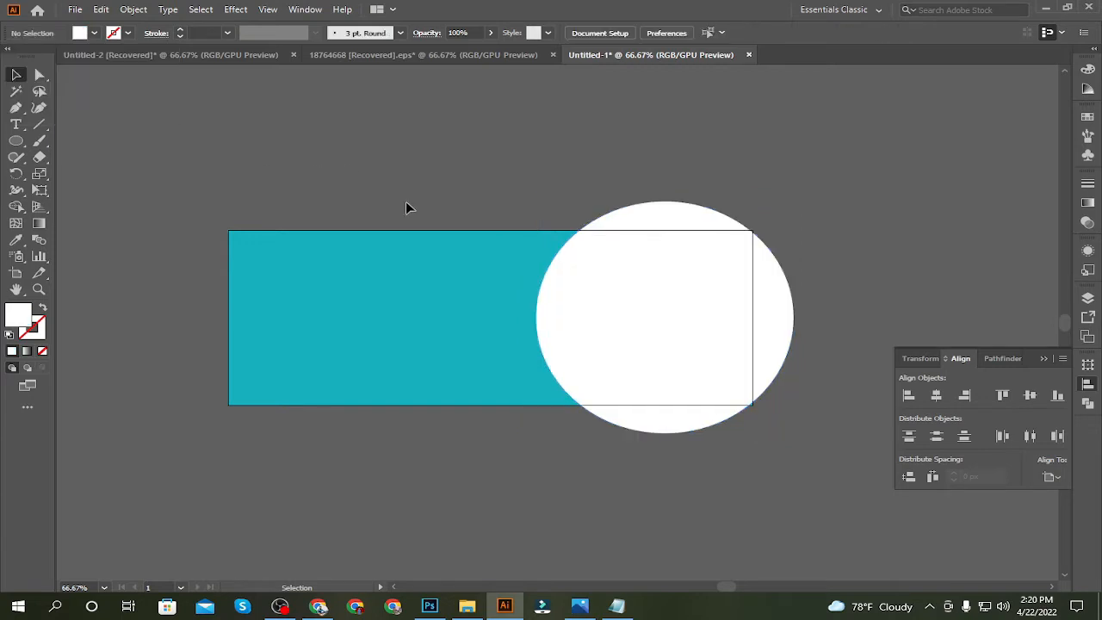
click(603, 337)
click(396, 200)
click(597, 336)
click(412, 126)
Draw a smaller white circle overlapping the large circle's left edge and centre it vertically on the banner
click(15, 141)
drag(522, 350, 608, 428)
click(14, 75)
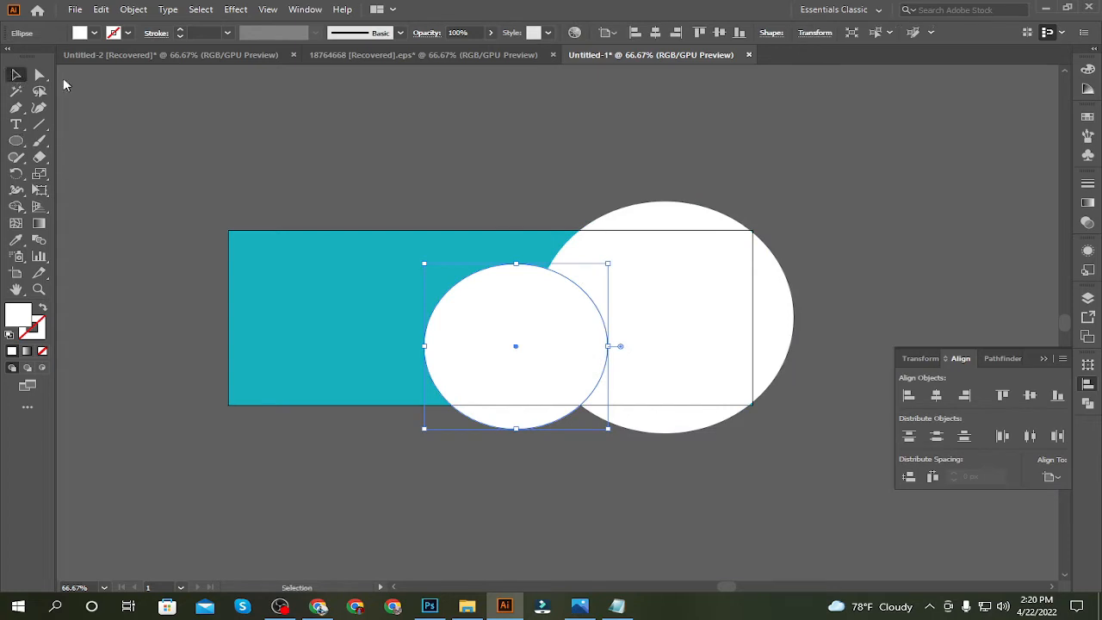
click(161, 107)
mouse_move(497, 328)
mouse_down()
mouse_move(485, 304)
mouse_move(517, 320)
mouse_up()
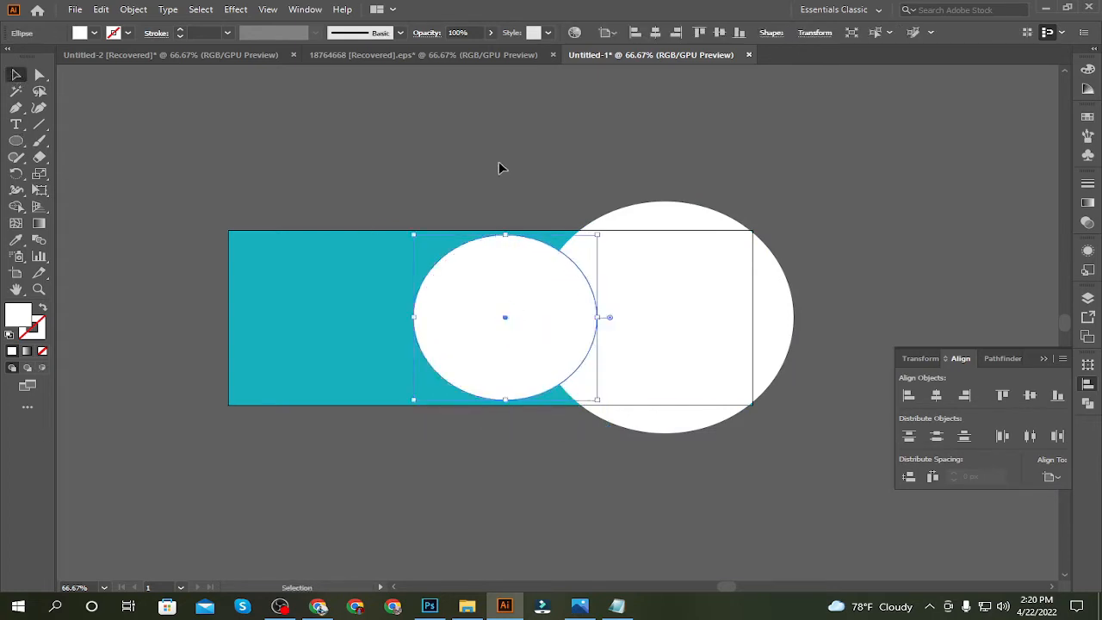
click(498, 165)
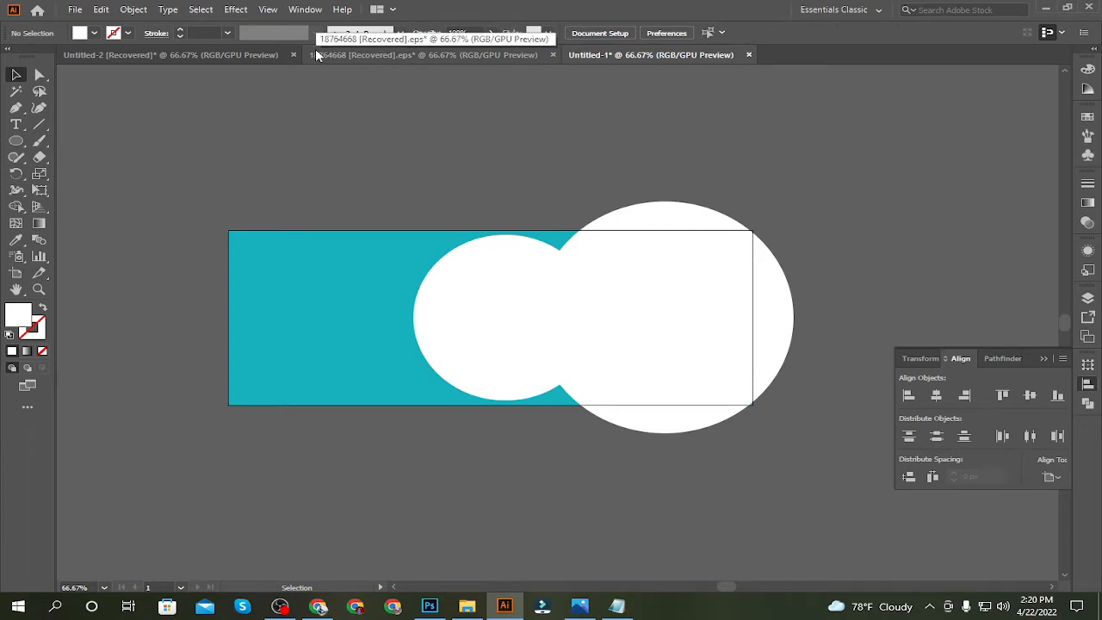
Duplicate the smaller circle slightly to the right and scale the copy down to about 284 px in diameter
click(519, 309)
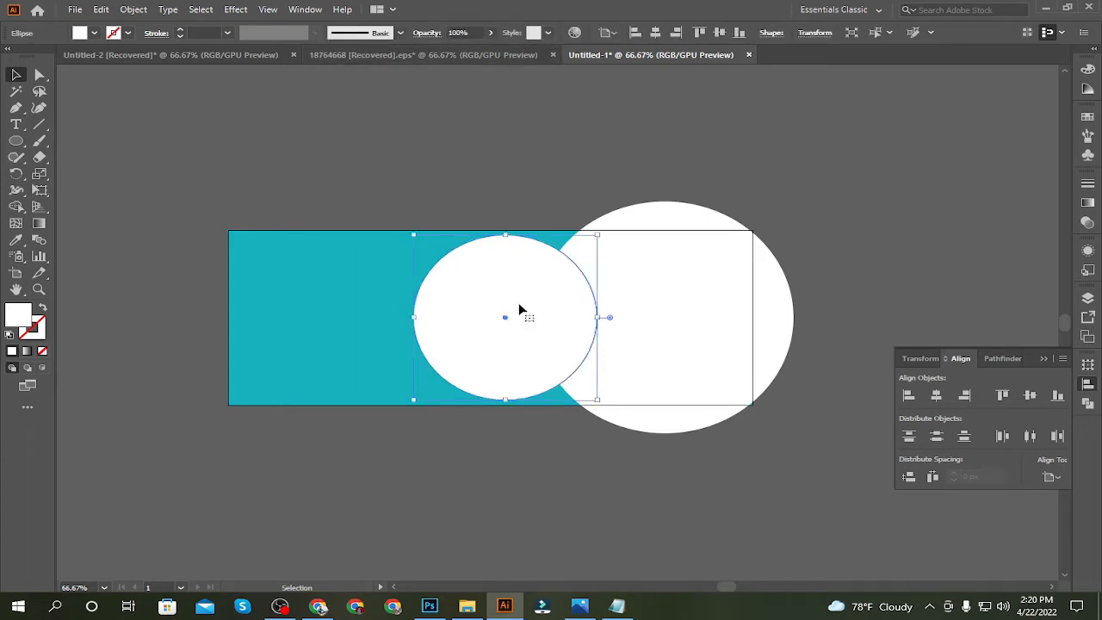
shift+click(520, 309)
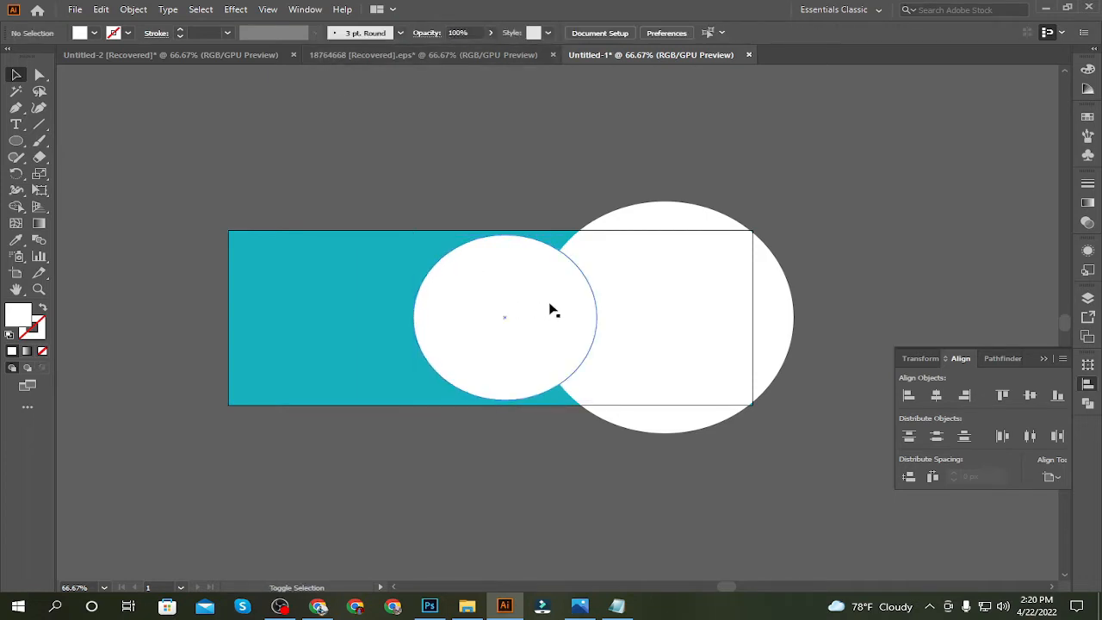
click(475, 317)
shift+click(487, 318)
click(558, 318)
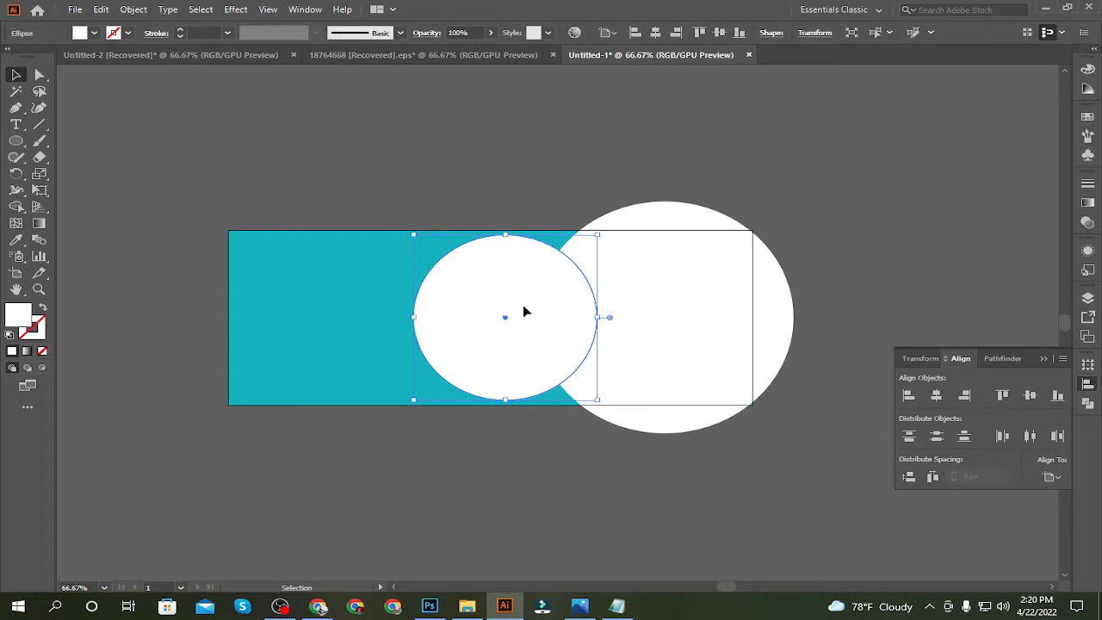
drag(525, 311, 540, 311)
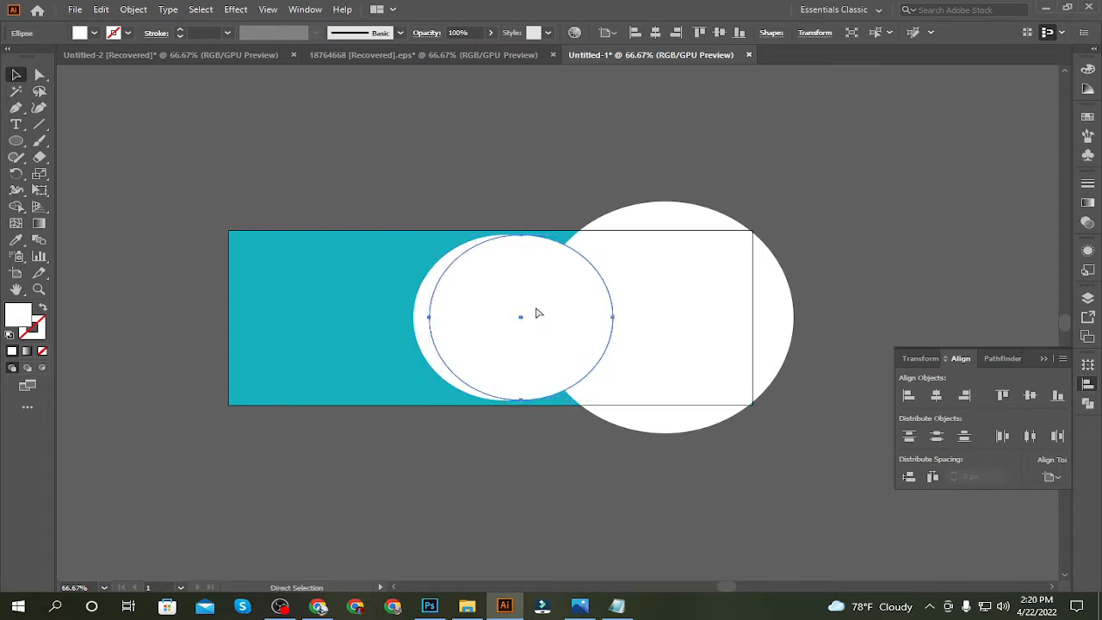
drag(616, 400, 611, 394)
Align the two smaller circles to the selection by their horizontal centres so they are concentric
shift+click(421, 308)
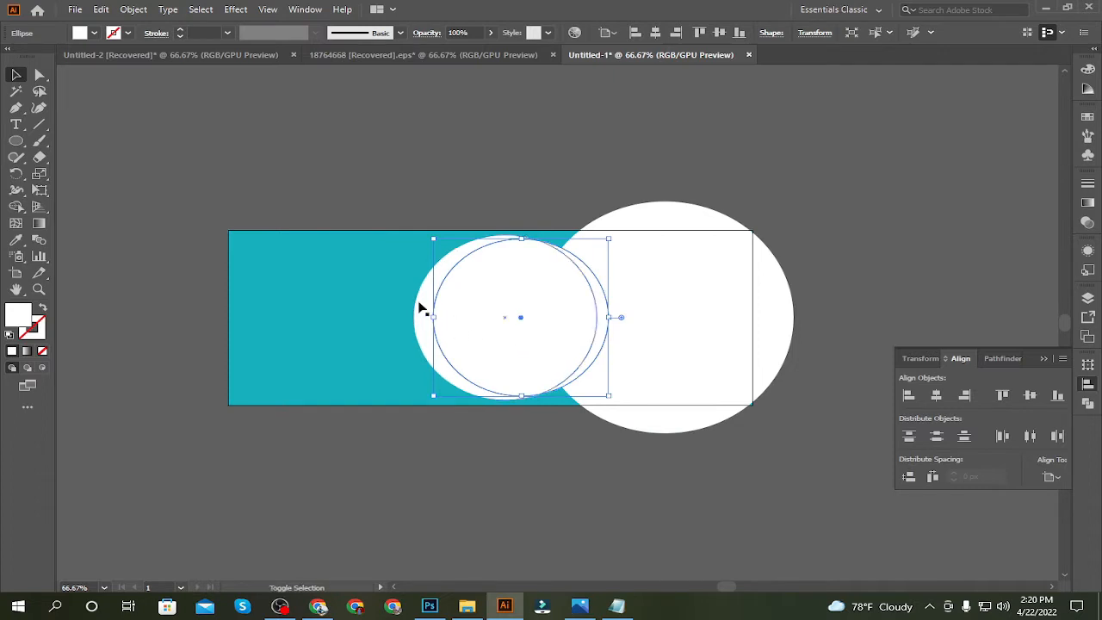
click(1050, 476)
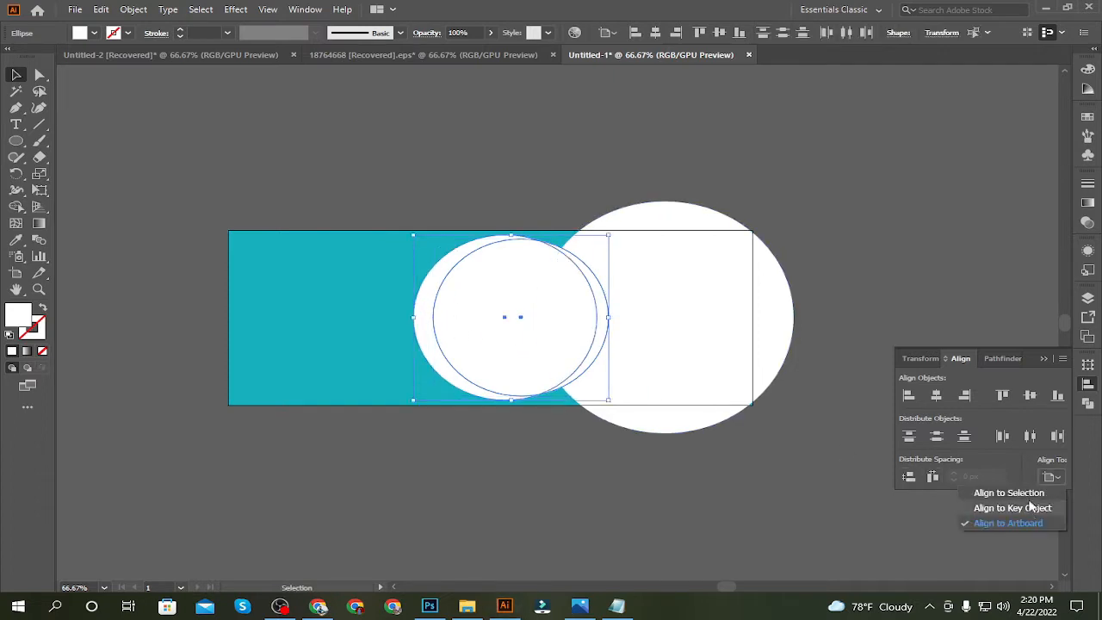
click(1014, 492)
click(936, 395)
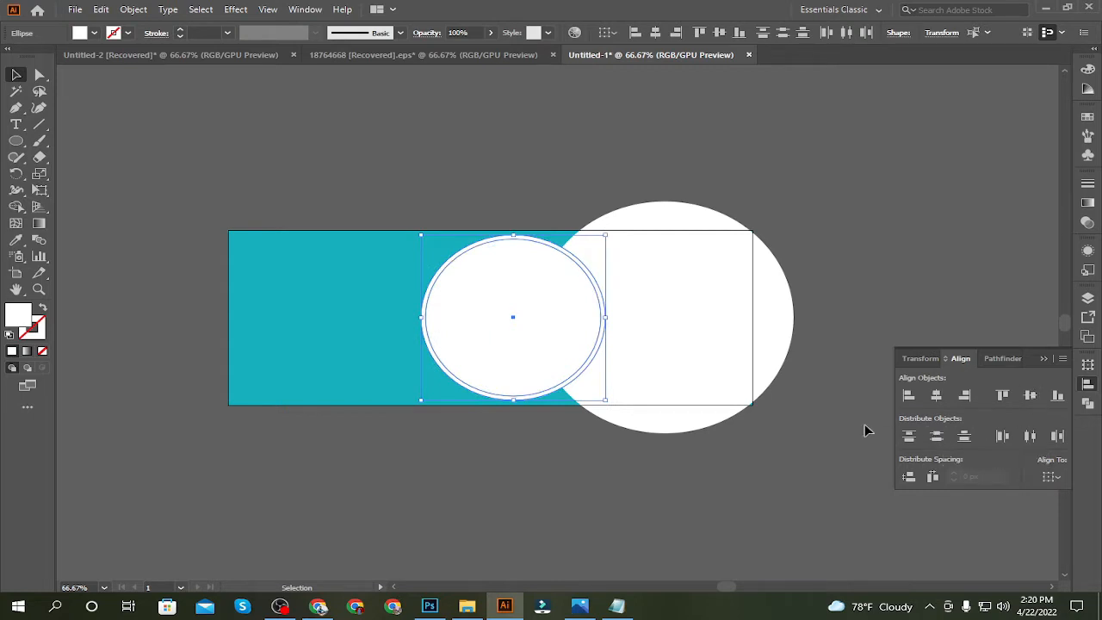
click(279, 153)
Fill the inner circle with the background's teal using the Eyedropper tool
click(475, 355)
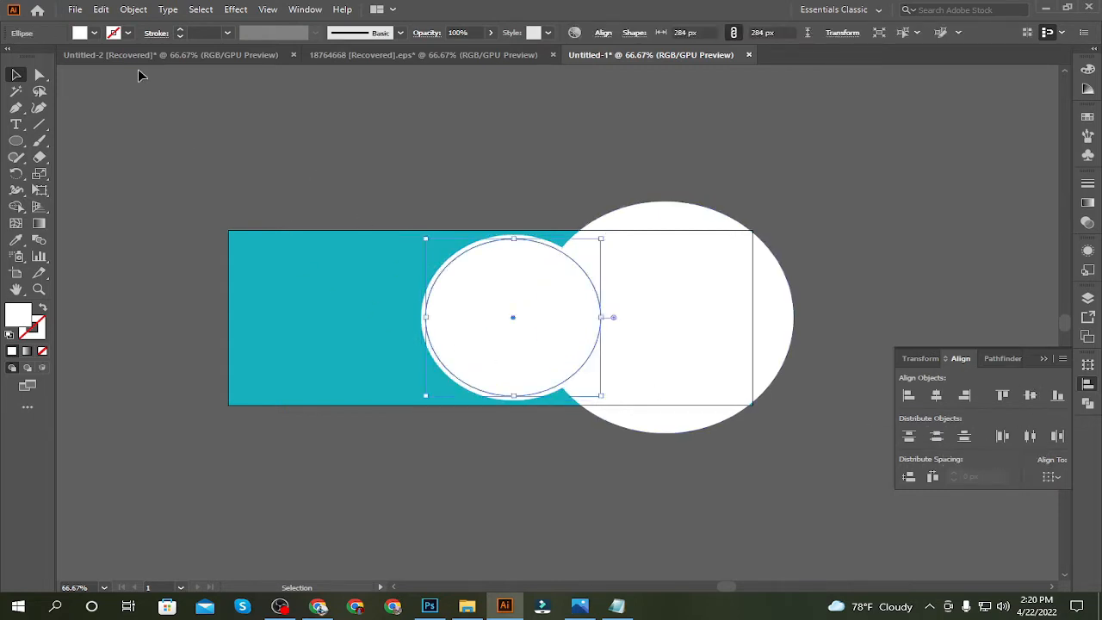
click(15, 240)
click(275, 261)
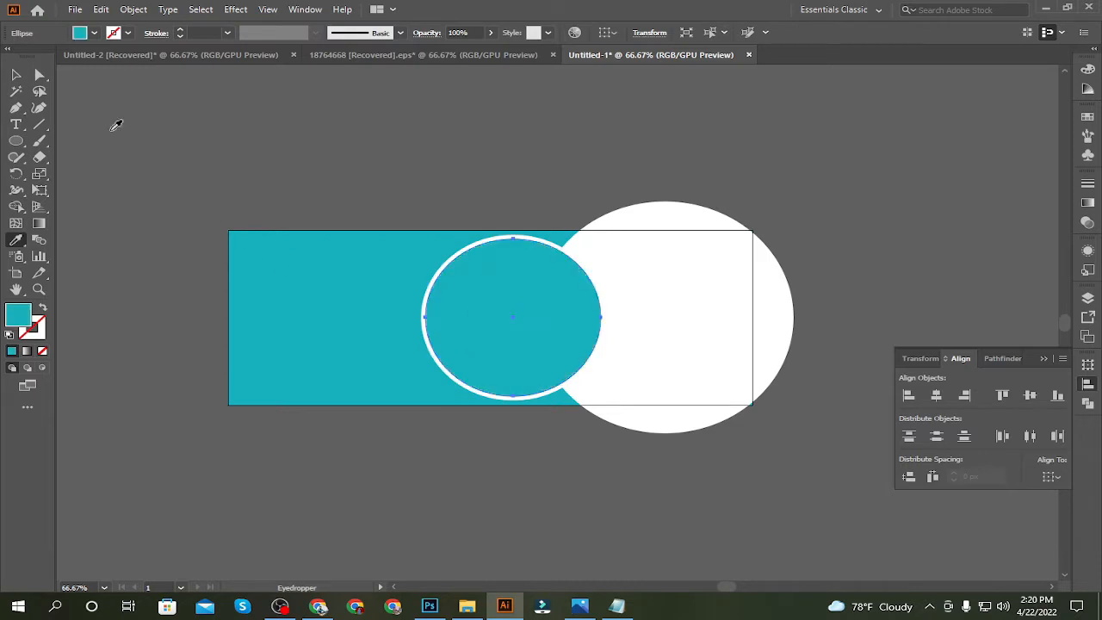
click(15, 74)
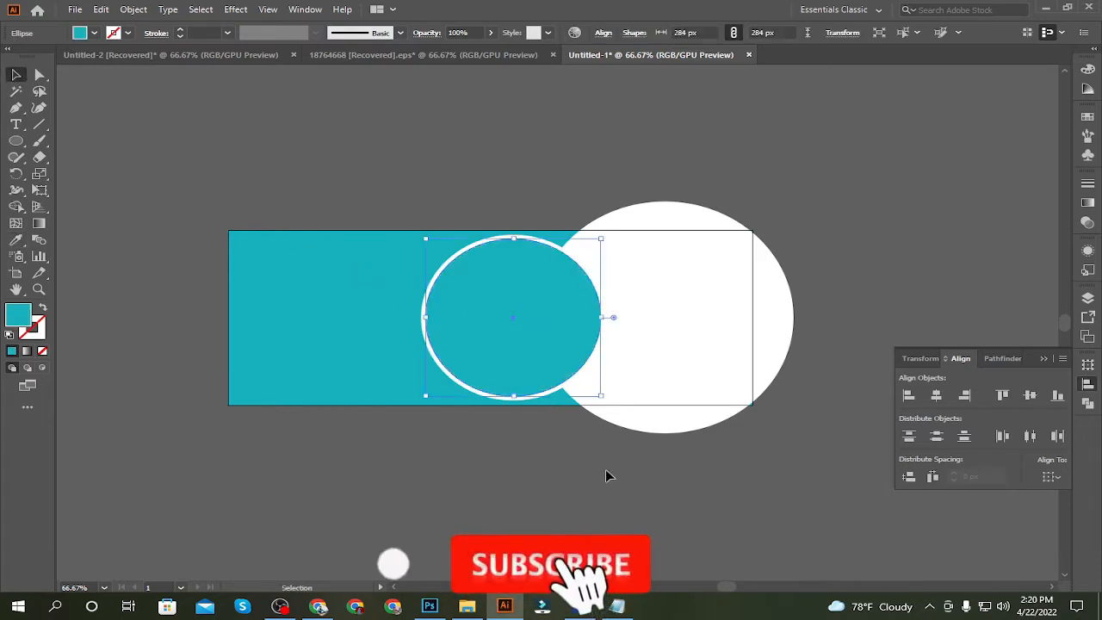
Scale the inner teal circle about its centre to about 282 px in diameter
drag(602, 398, 602, 395)
click(543, 182)
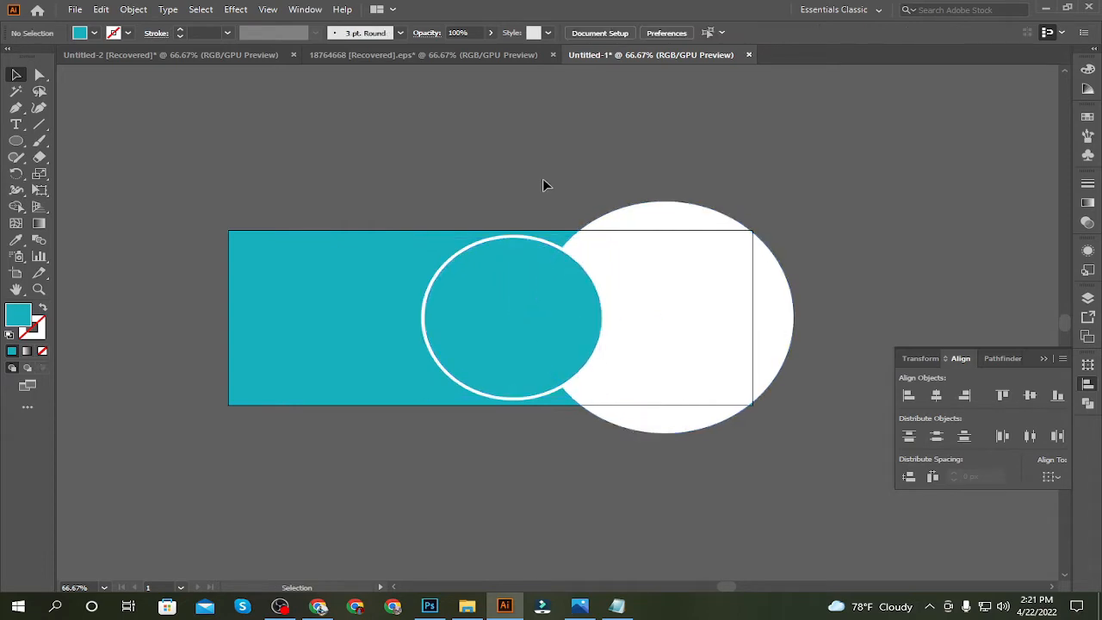
key(ctrl)
key(ctrl+plus)
key(ctrl+plus)
click(497, 266)
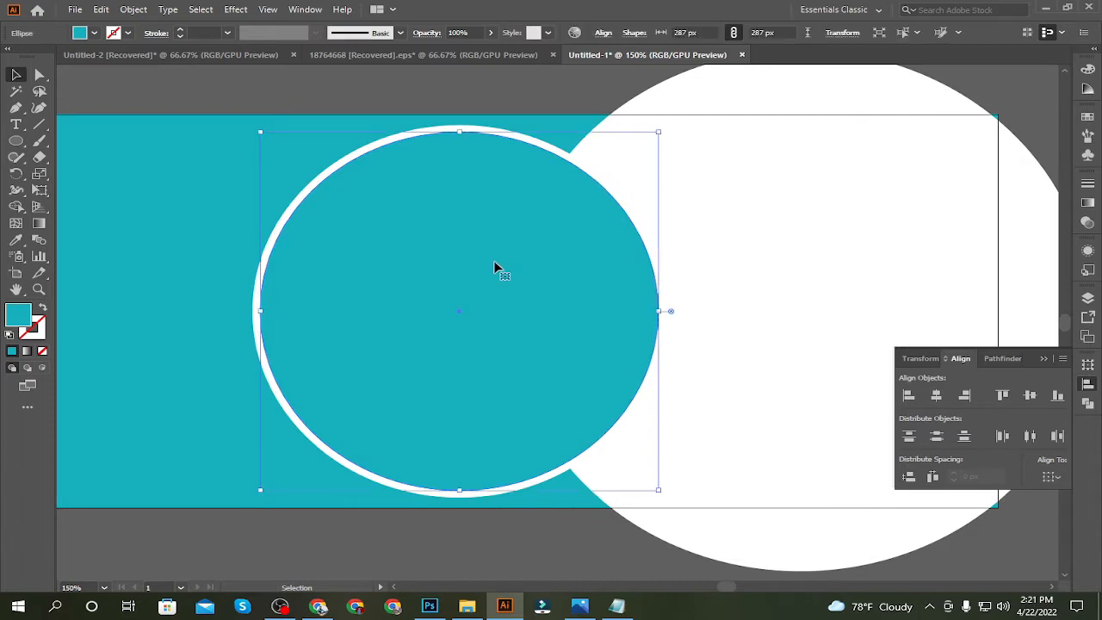
drag(658, 492, 654, 487)
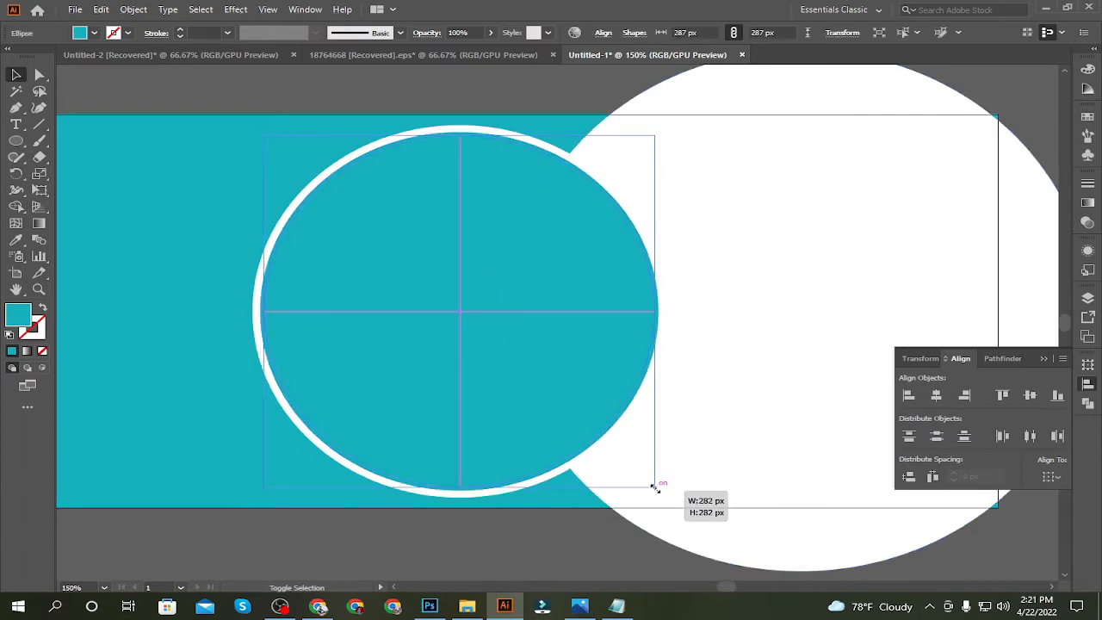
Duplicate the large white circle slightly to the right and scale the copy down to about 405 px in diameter
click(729, 277)
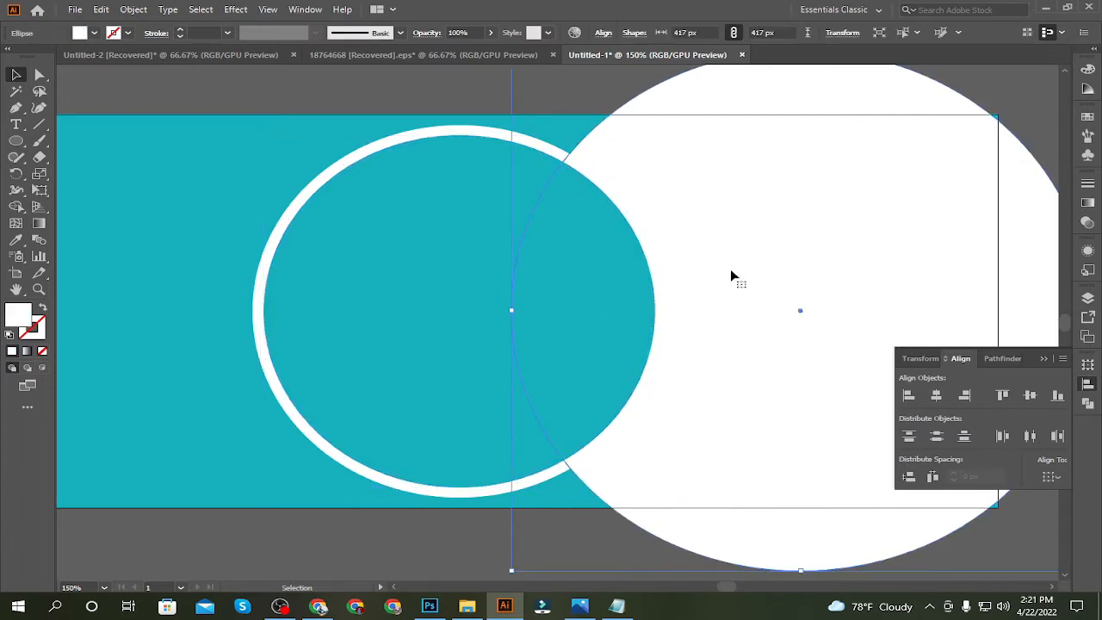
drag(731, 270, 747, 269)
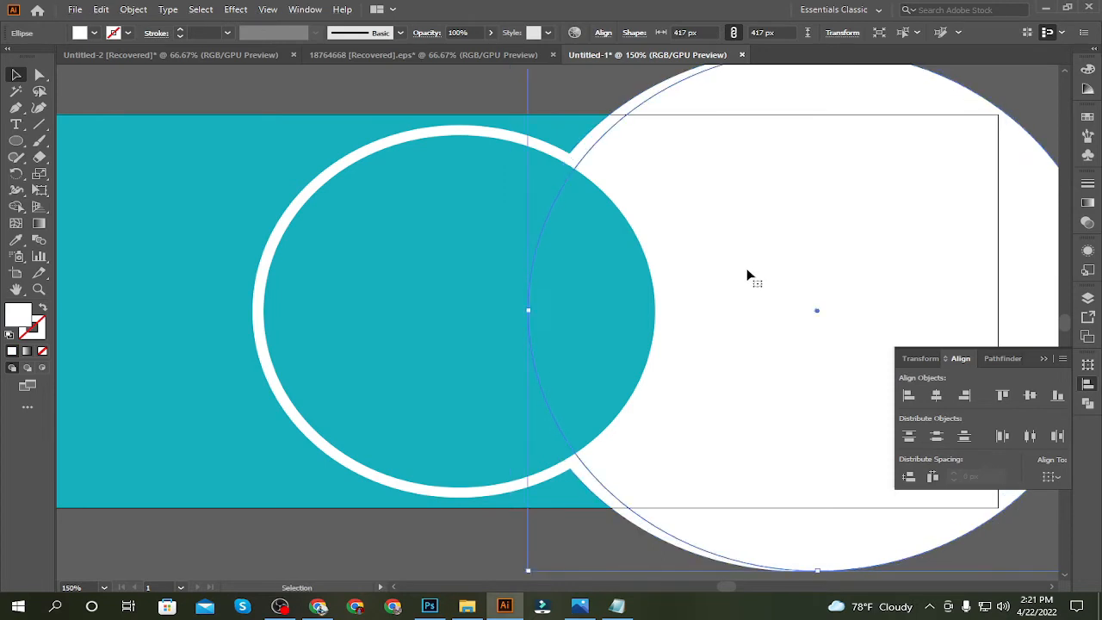
key(ctrl+1)
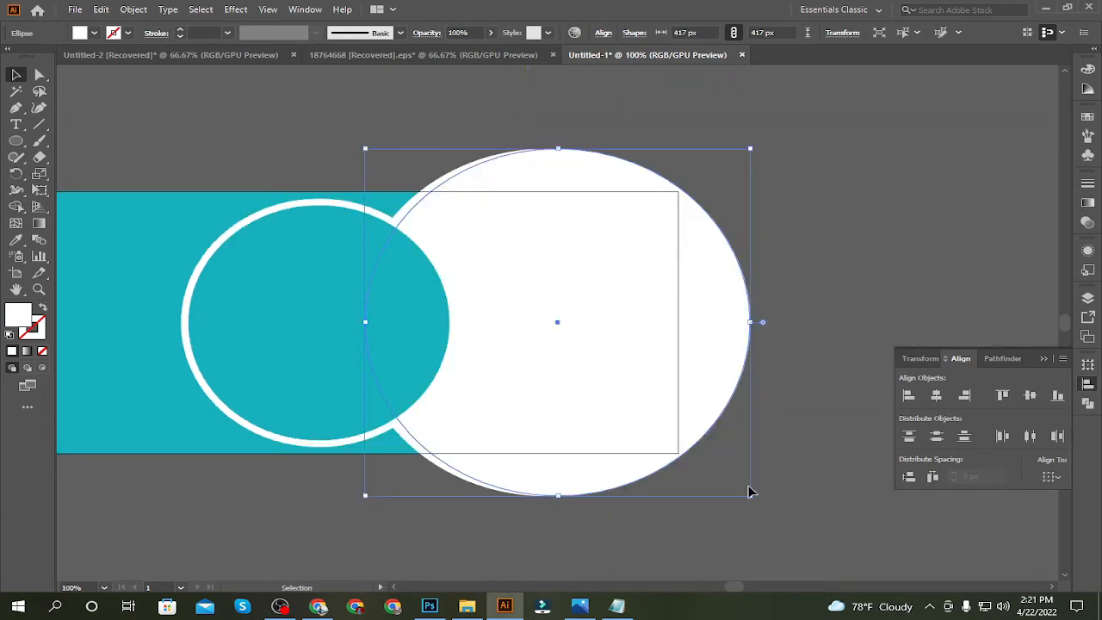
mouse_move(750, 497)
mouse_down()
mouse_move(740, 486)
mouse_move(750, 487)
mouse_up()
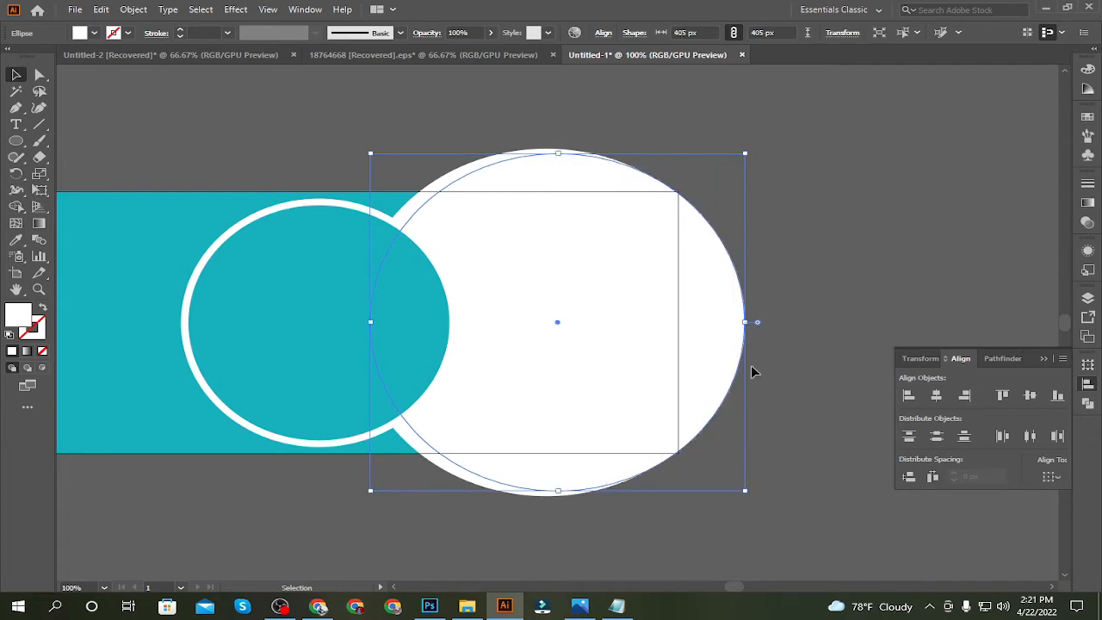
Align the two large white circles by their horizontal centres so they are concentric
shift+click(468, 175)
click(936, 395)
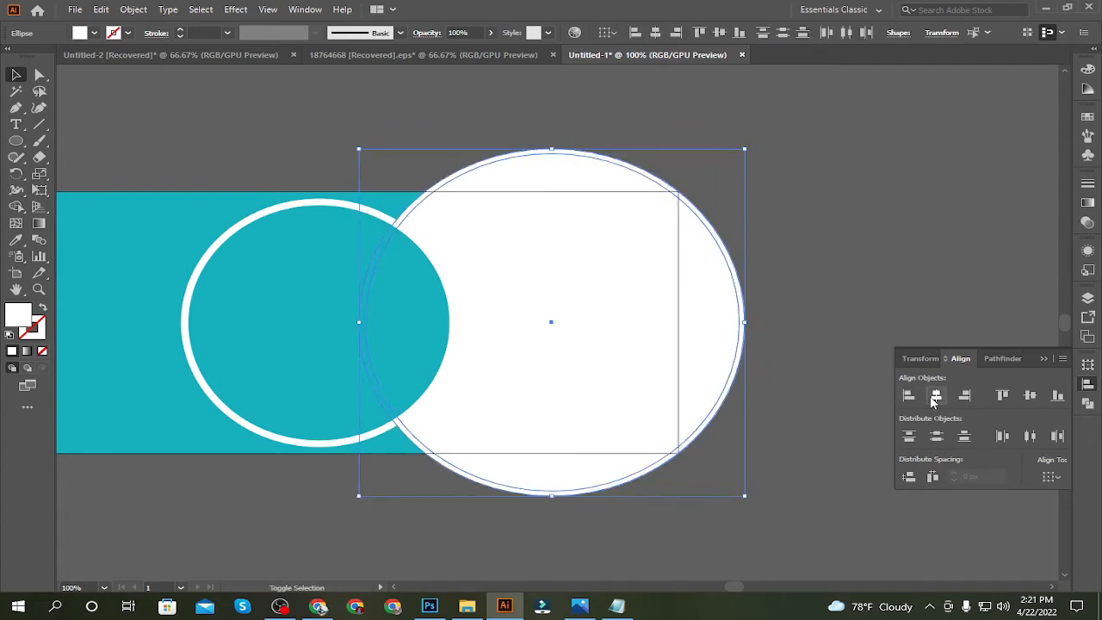
click(790, 260)
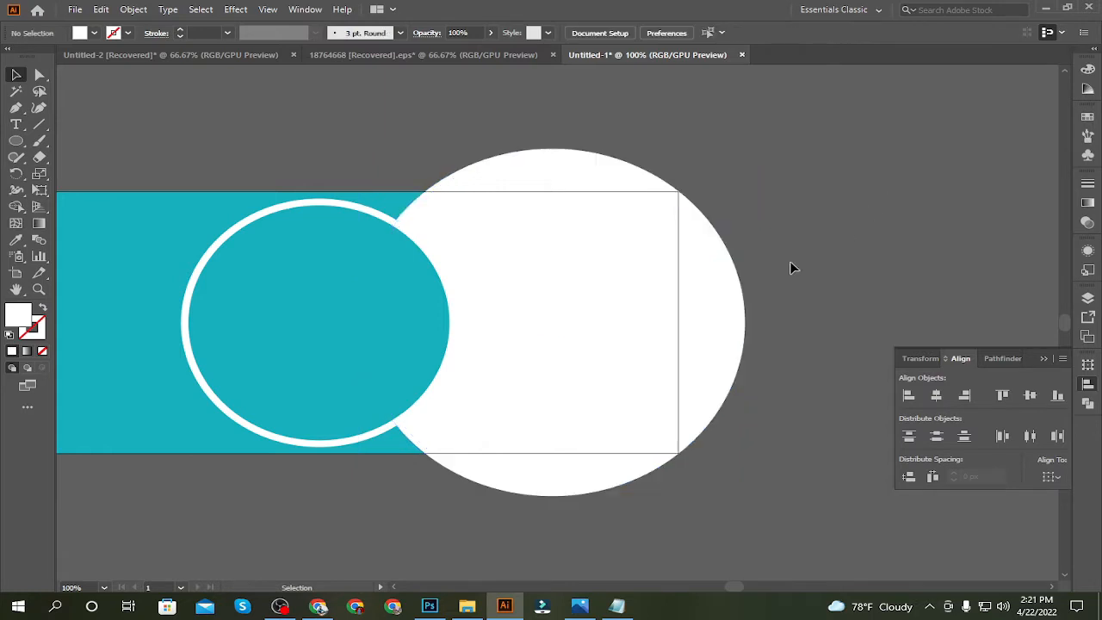
Bring the inner large circle to the front and fill it with orange
click(588, 315)
key(ctrl)
key(ctrl+shift+bracketright)
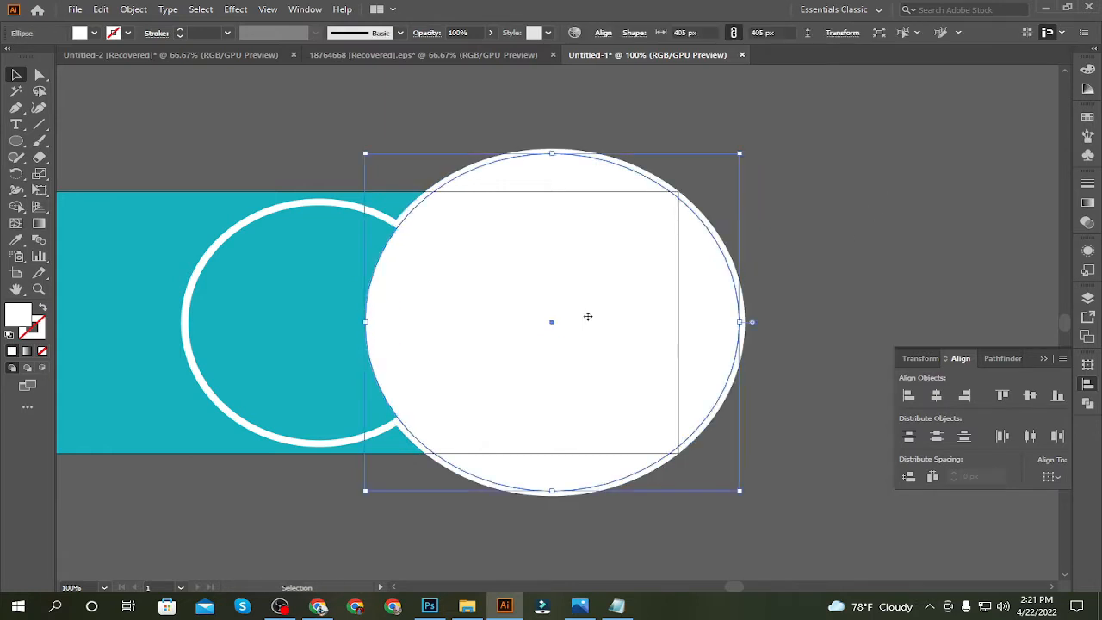
drag(862, 218, 913, 182)
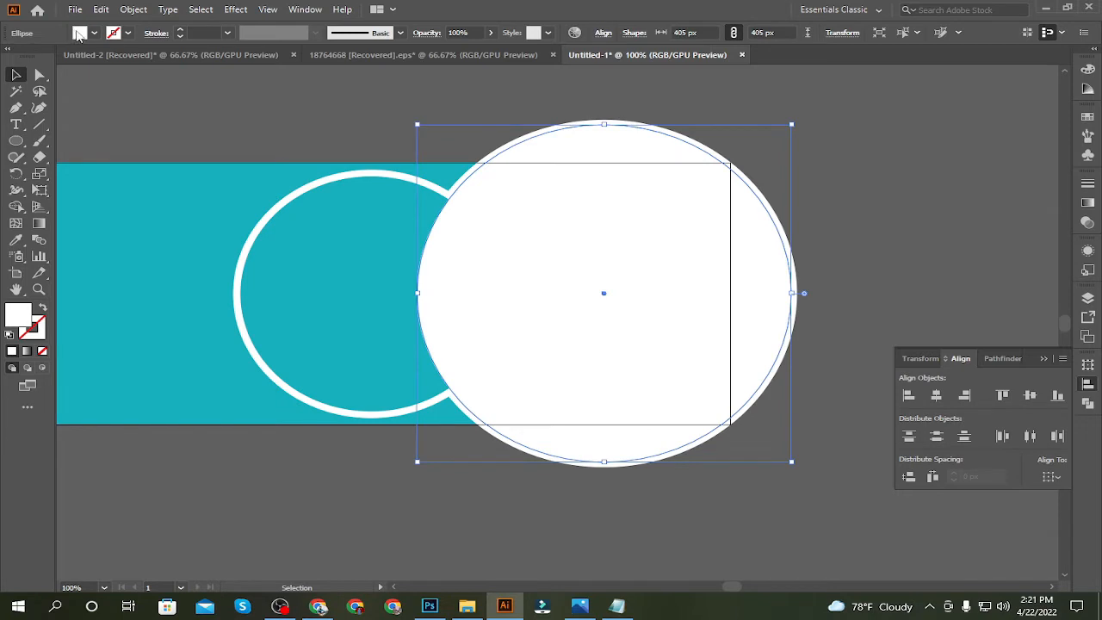
click(78, 33)
click(14, 69)
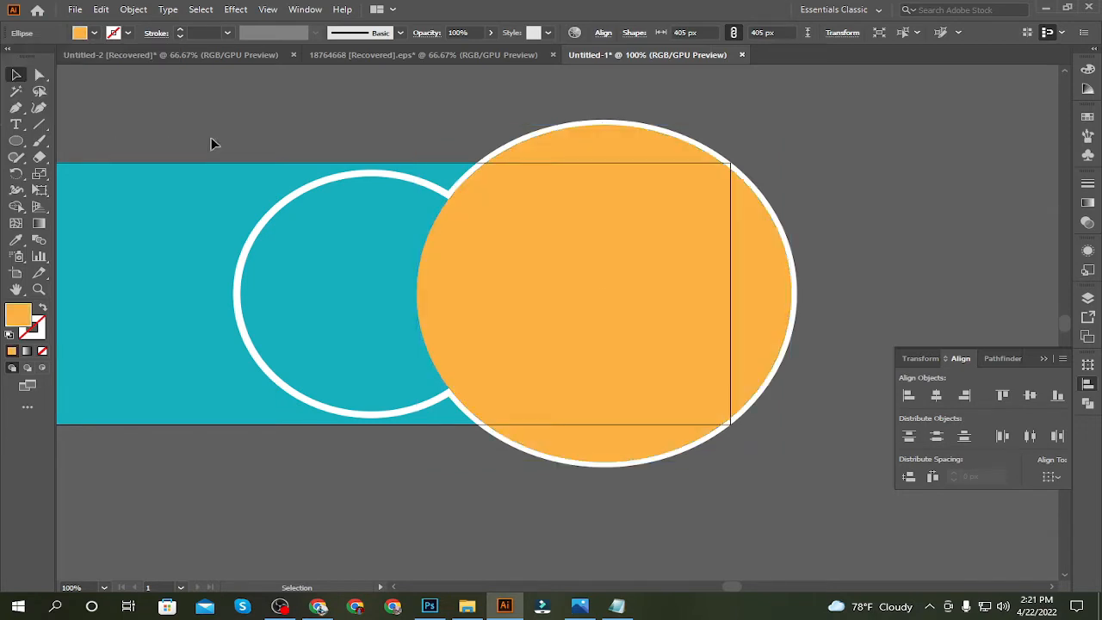
click(211, 138)
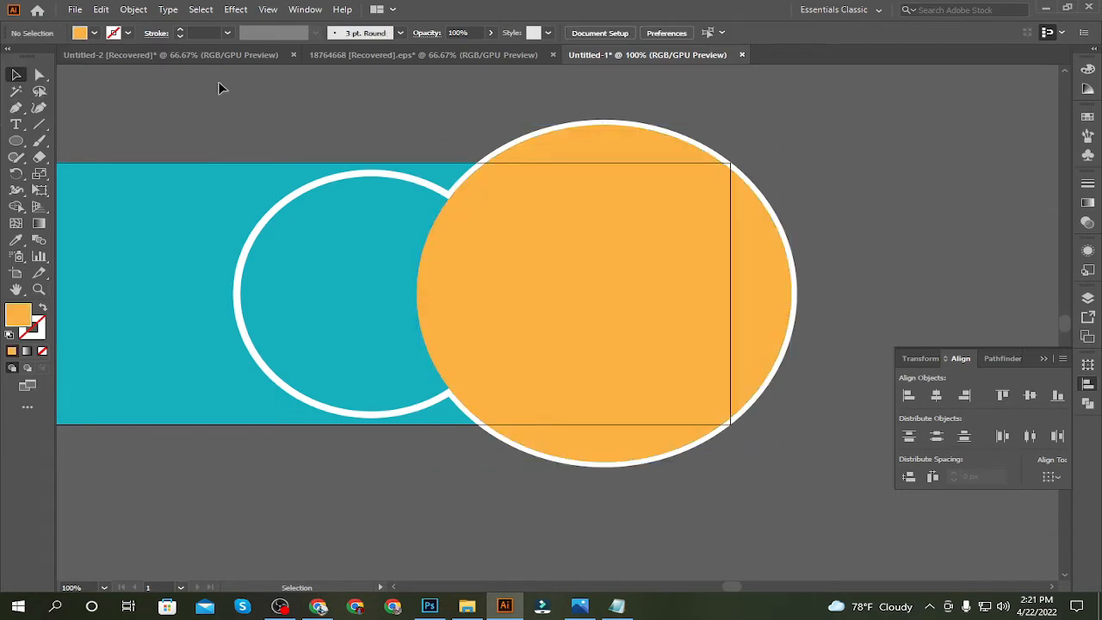
Place the home-office laptop photo from the Desktop folder into the banner and move it over the orange circle
drag(293, 115, 457, 137)
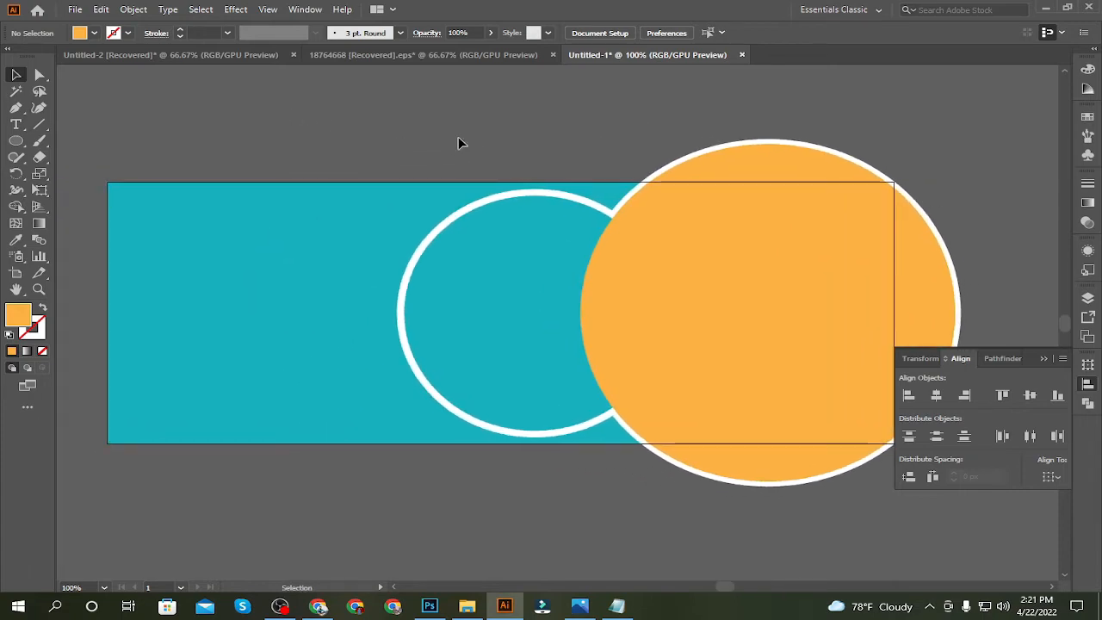
click(467, 607)
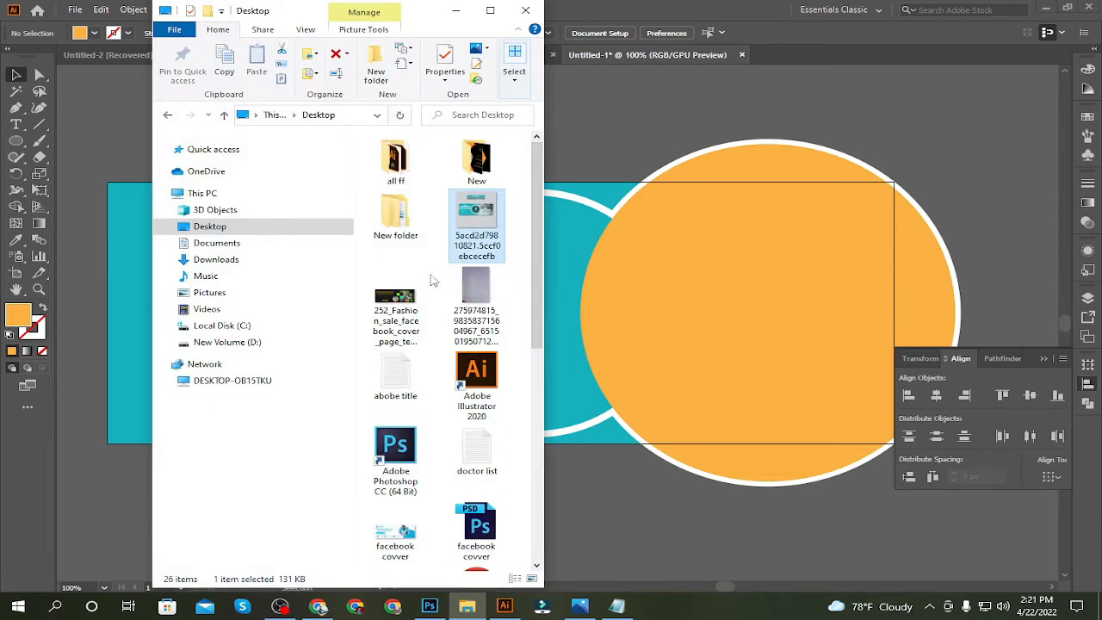
scroll(439, 284, down, 5)
drag(406, 340, 674, 351)
click(670, 348)
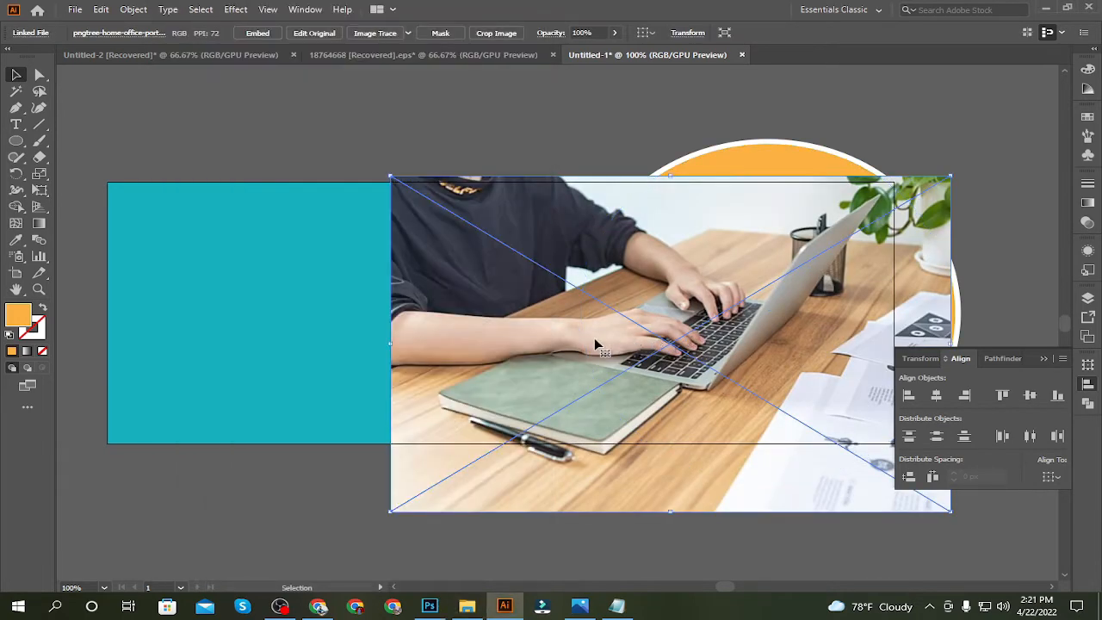
drag(598, 339, 649, 317)
Reflect the photo across the vertical axis and shift it slightly to the right over the large circle
right_click(649, 317)
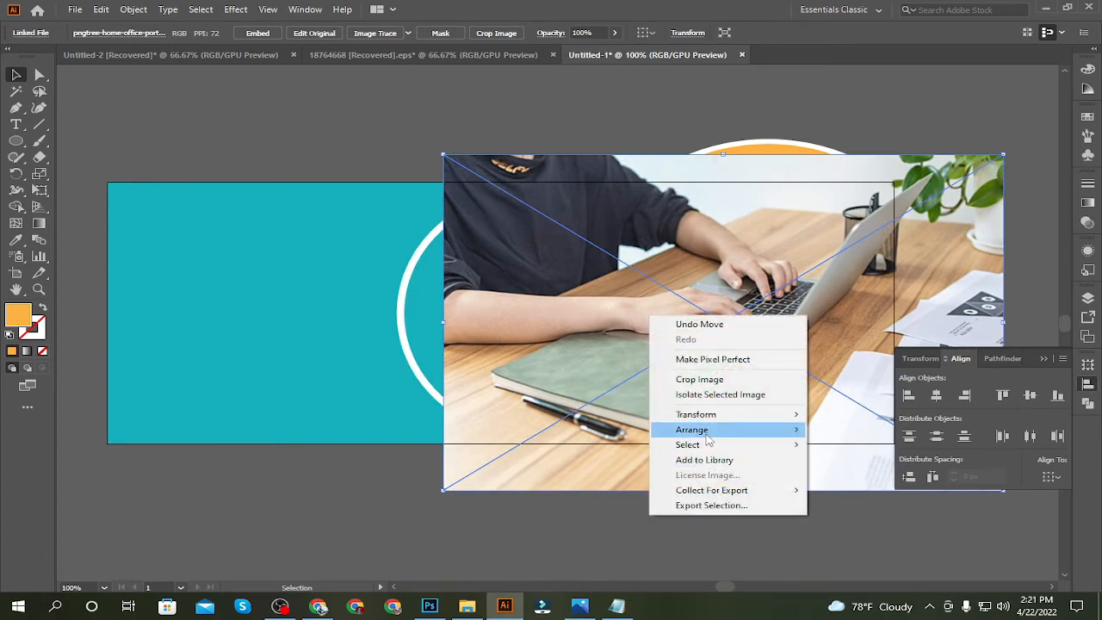
mouse_move(706, 436)
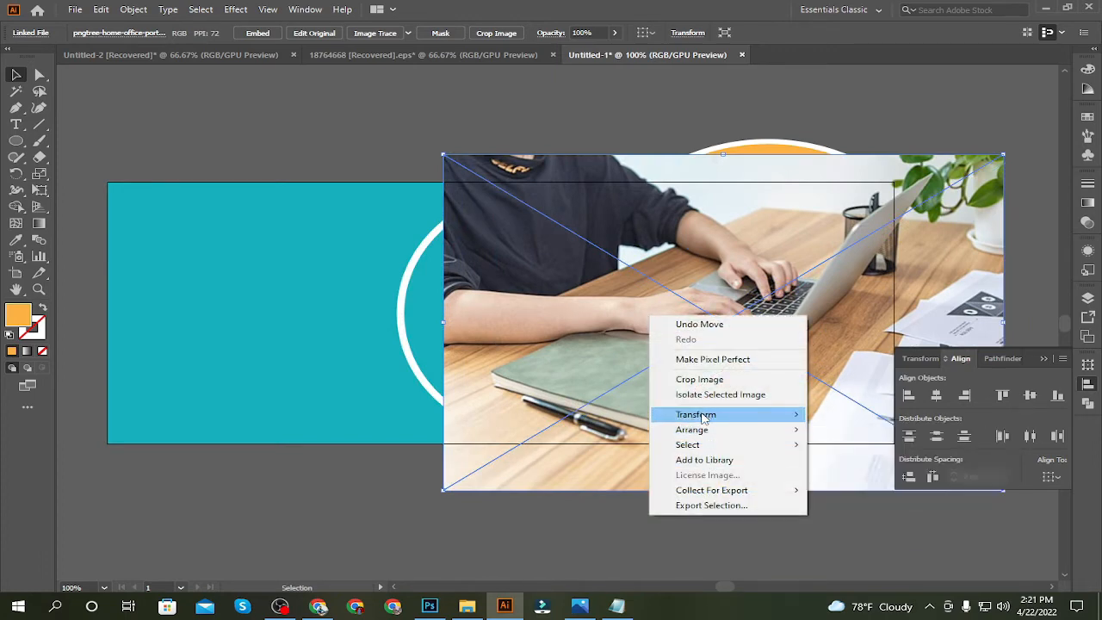
mouse_move(702, 416)
click(848, 464)
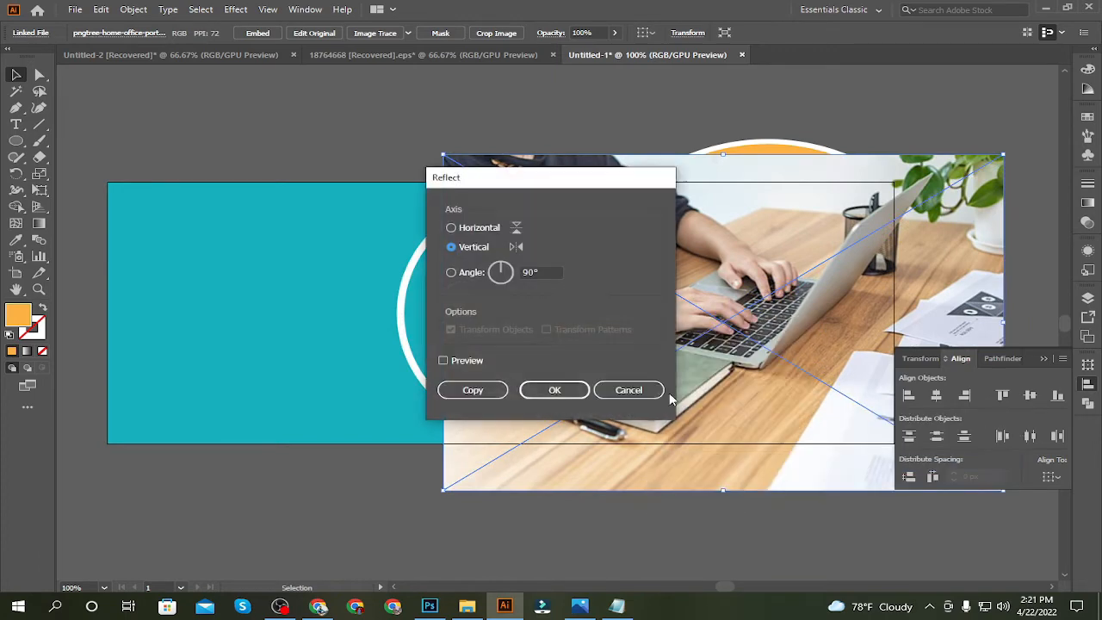
click(555, 390)
scroll(635, 406, right, 5)
drag(486, 351, 512, 353)
click(598, 114)
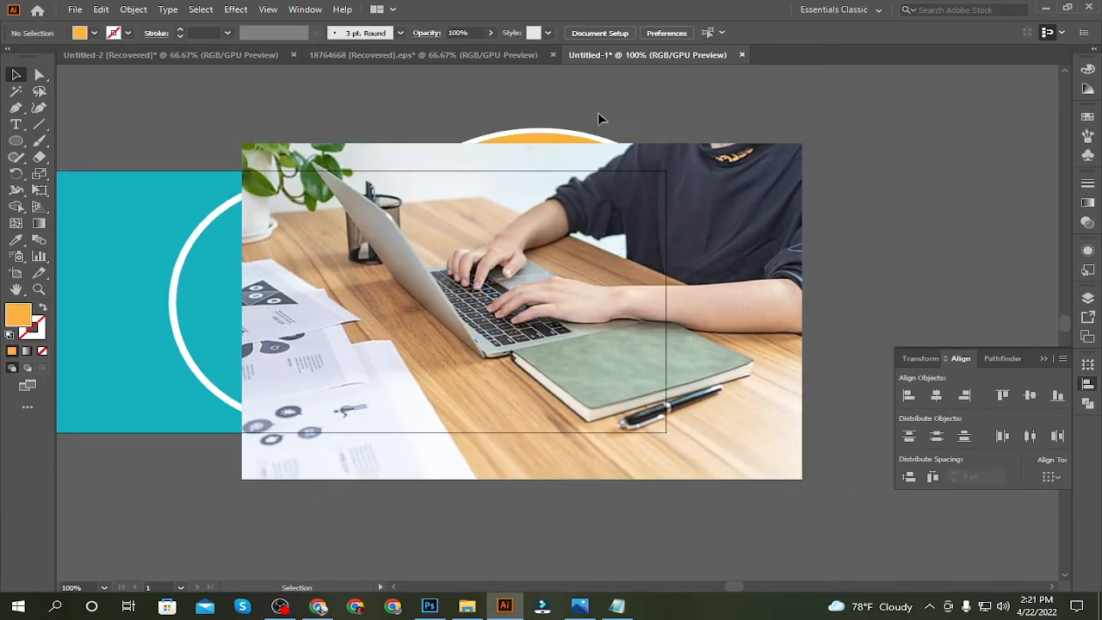
Bring the orange circle to the front, above the photo
click(535, 141)
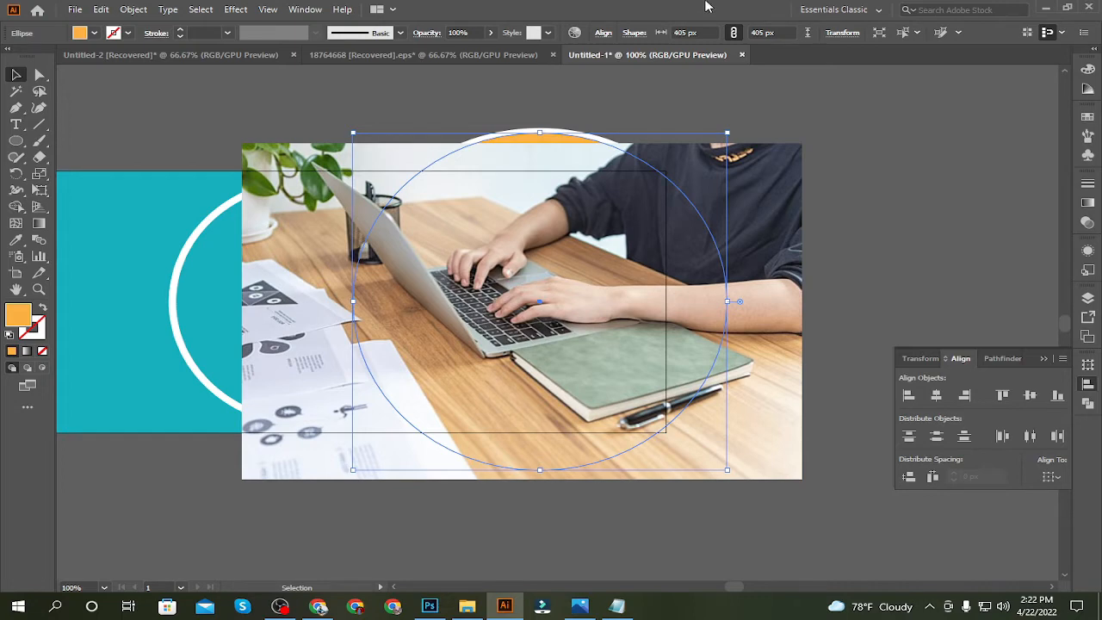
click(848, 152)
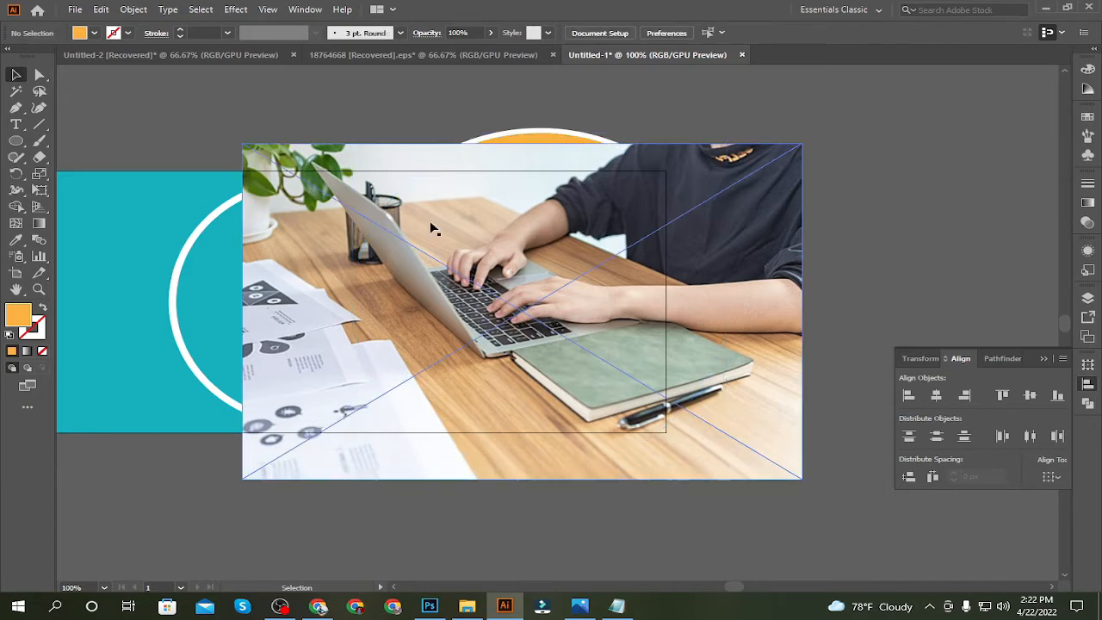
click(524, 141)
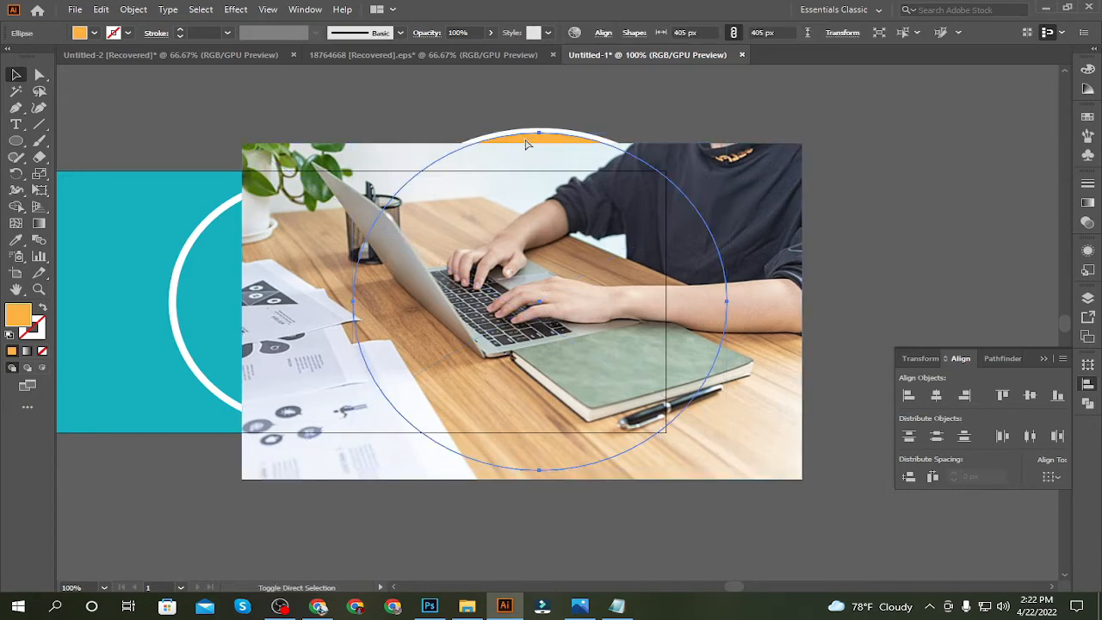
key(ctrl+shift+bracketright)
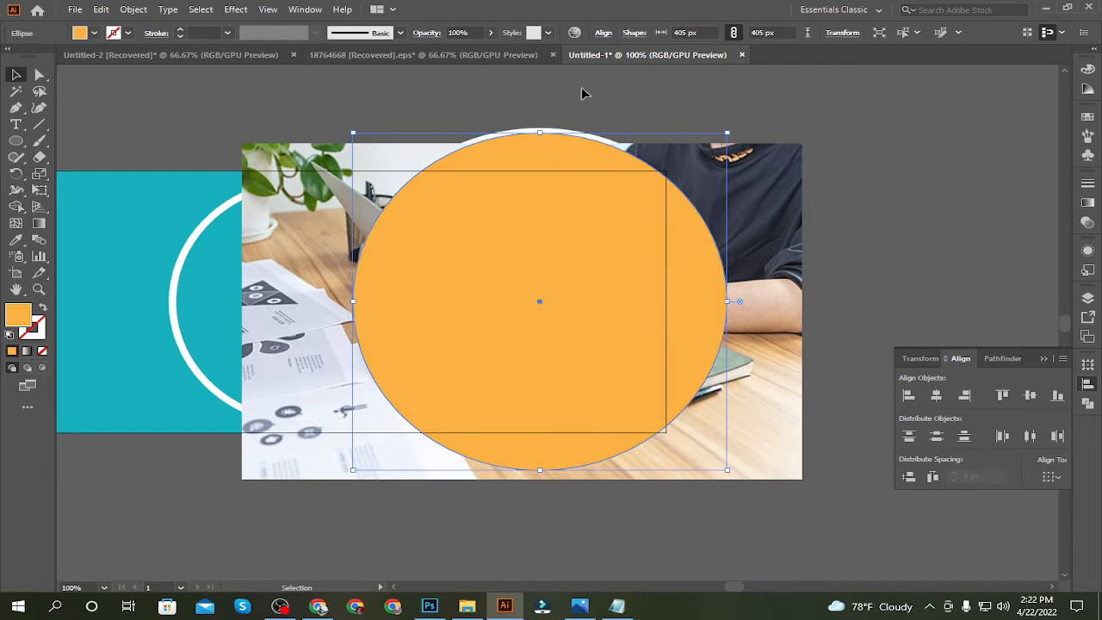
Reduce the orange circle's opacity to 45%
click(491, 33)
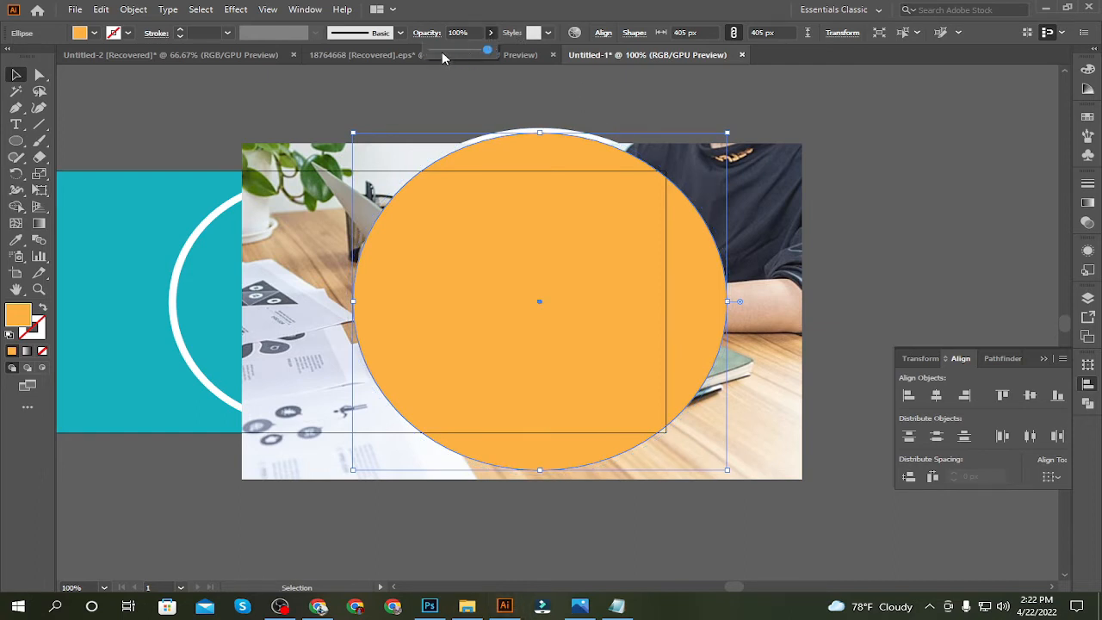
click(441, 50)
drag(445, 51, 460, 50)
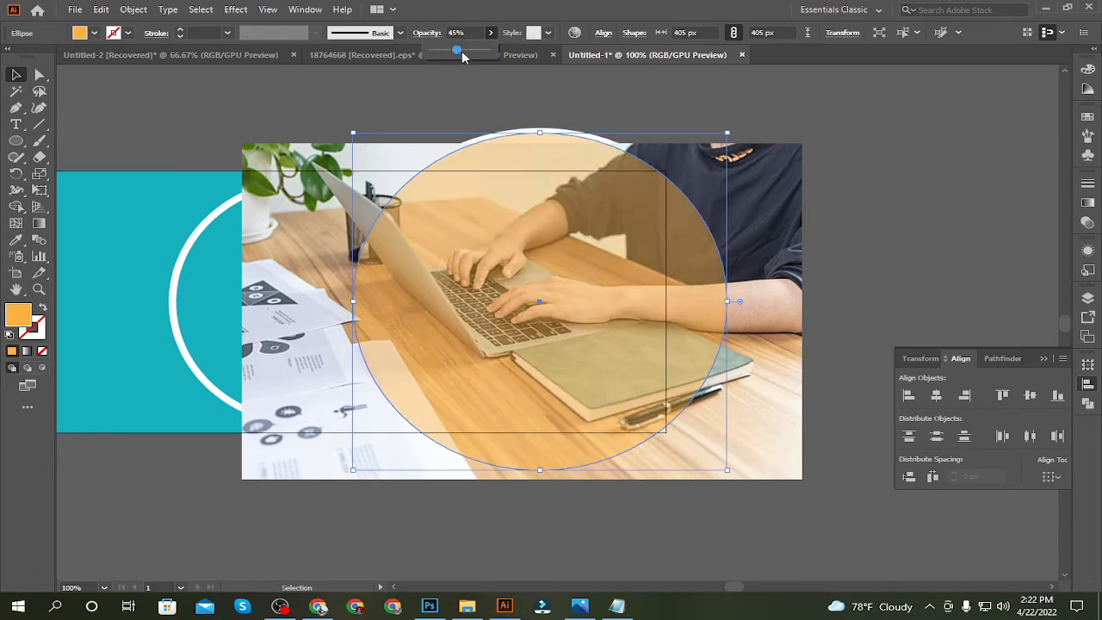
click(913, 167)
Scale the photo down and position it behind the orange circle, with its upper edge on the banner's upper edge
click(799, 289)
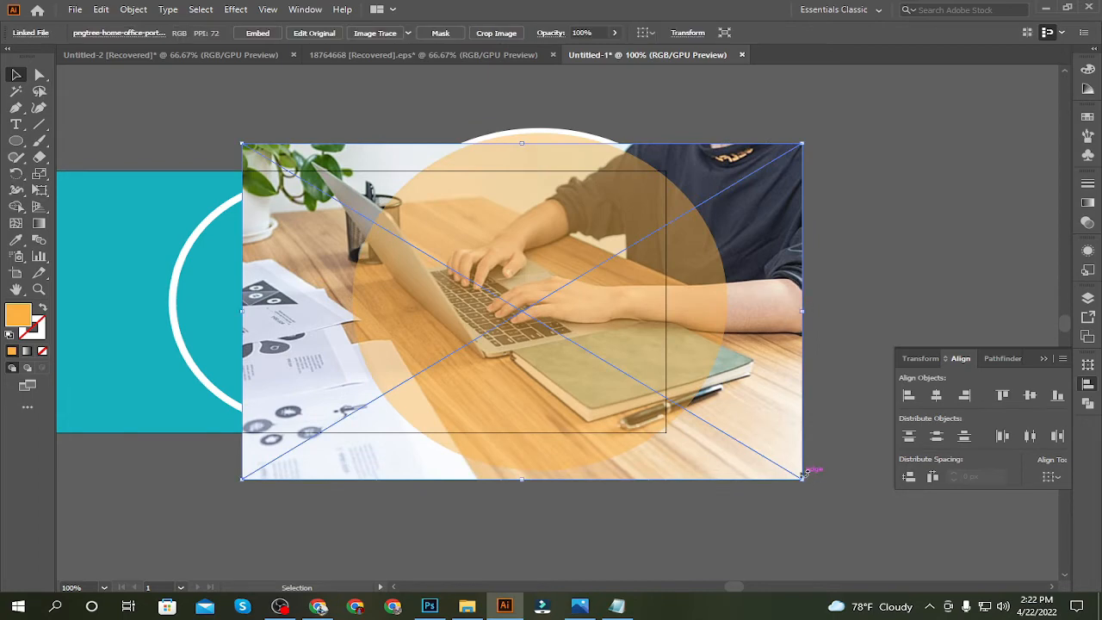
drag(808, 475, 777, 448)
mouse_move(768, 439)
mouse_down()
mouse_move(763, 431)
mouse_move(776, 452)
mouse_up()
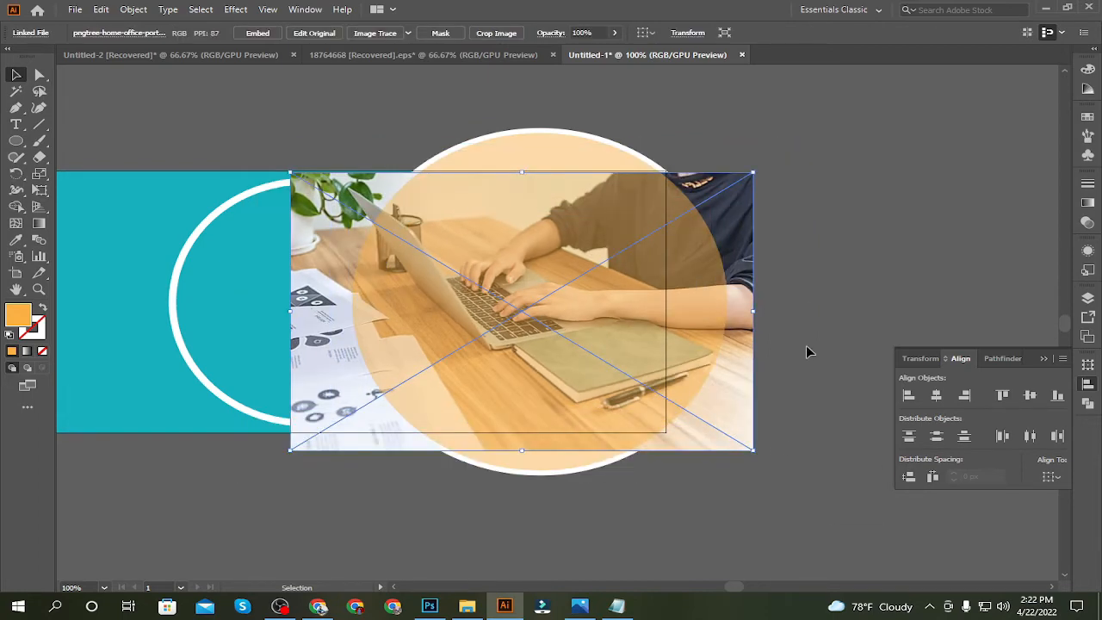
click(790, 305)
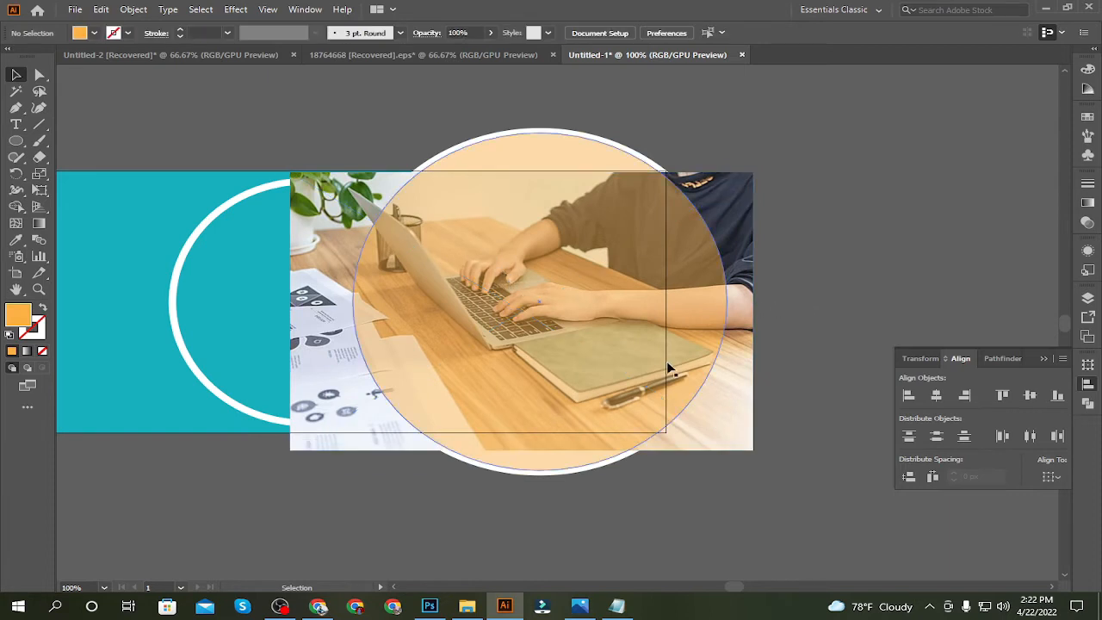
drag(732, 393, 776, 399)
drag(801, 450, 771, 435)
drag(720, 365, 714, 353)
drag(560, 184, 563, 170)
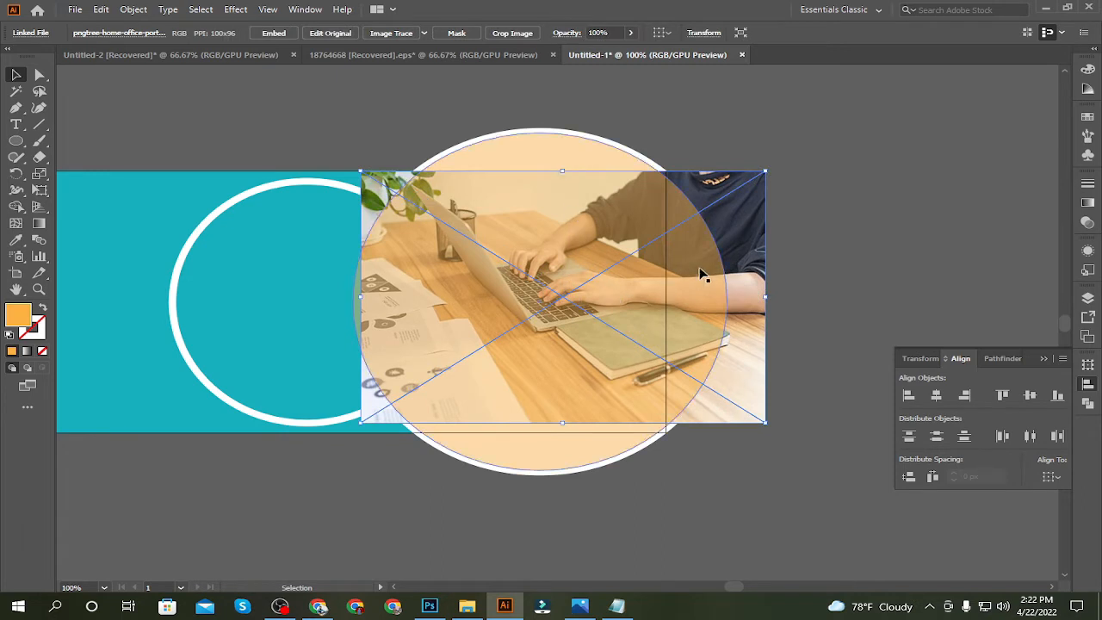
Embed the linked photo and clip it to the orange circle with a clipping mask
click(892, 240)
click(748, 228)
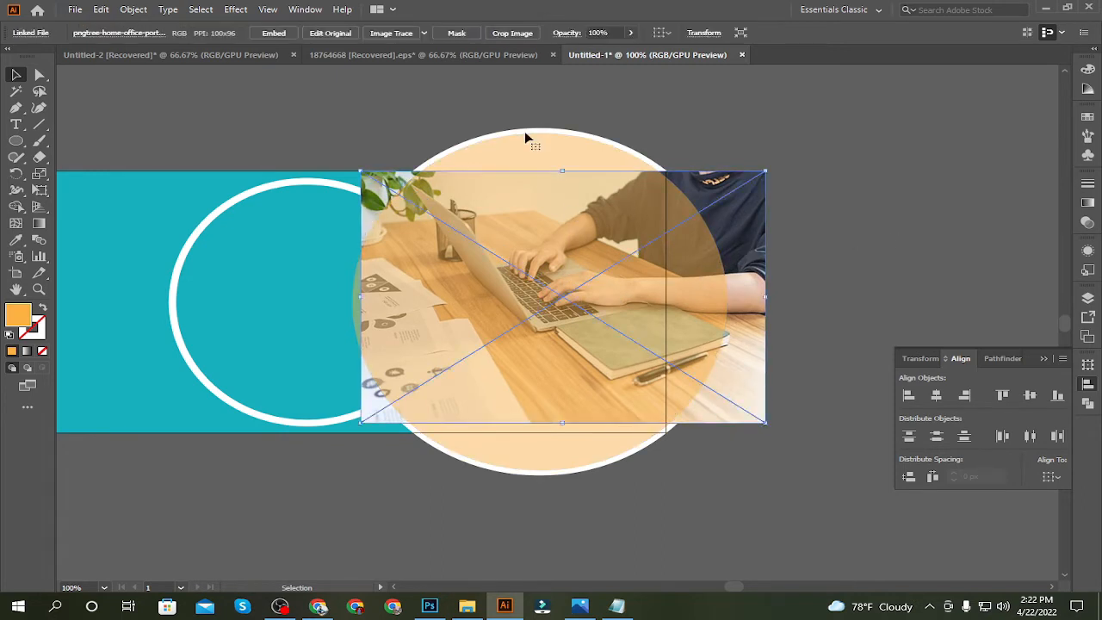
click(275, 39)
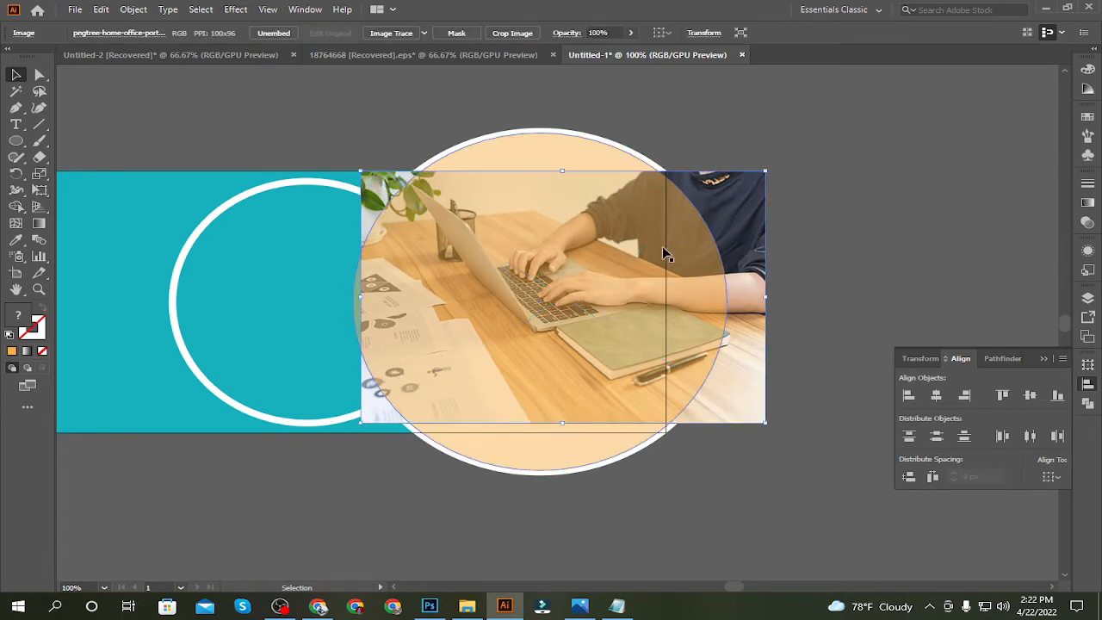
shift+click(583, 264)
key(ctrl+7)
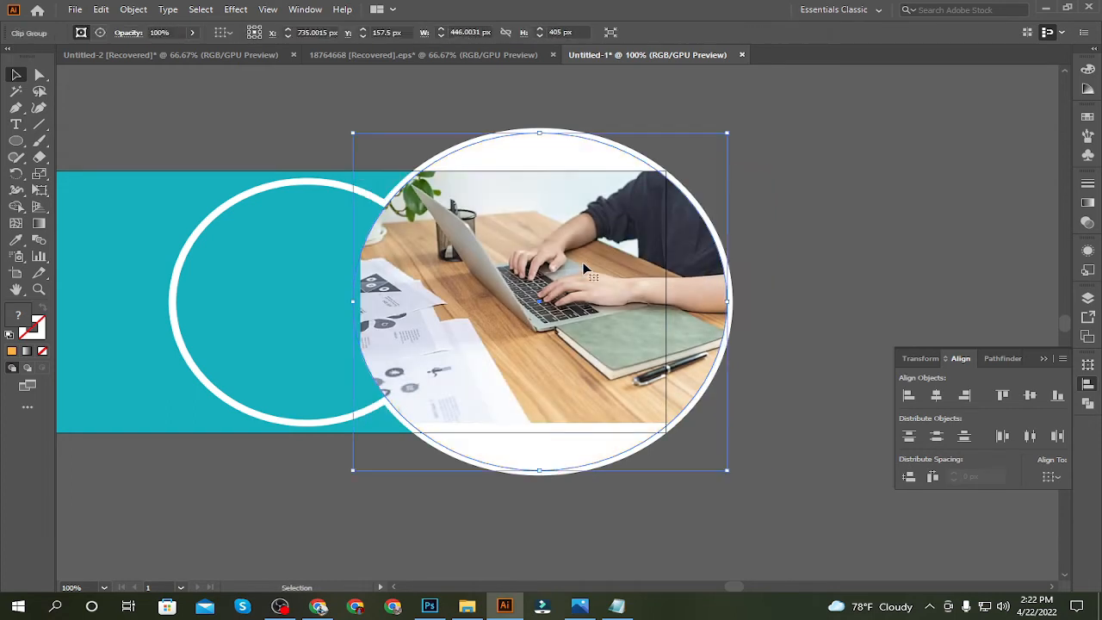
click(873, 162)
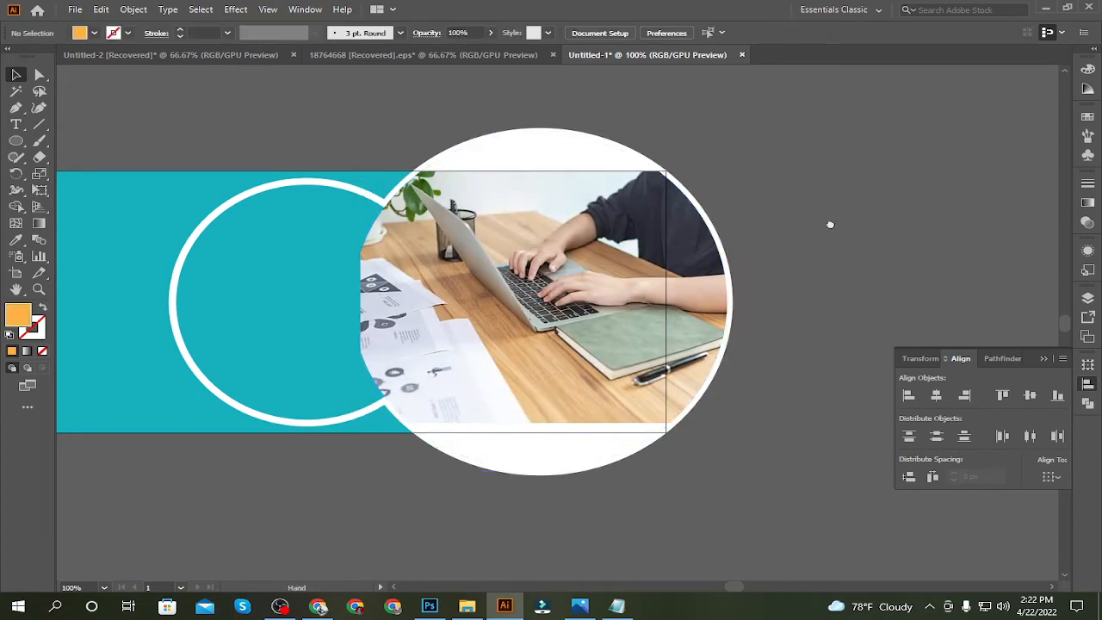
Edit the contents of the clipped circle and shift the laptop photo slightly left until it fills the circle's left edge
drag(830, 225, 852, 222)
click(532, 290)
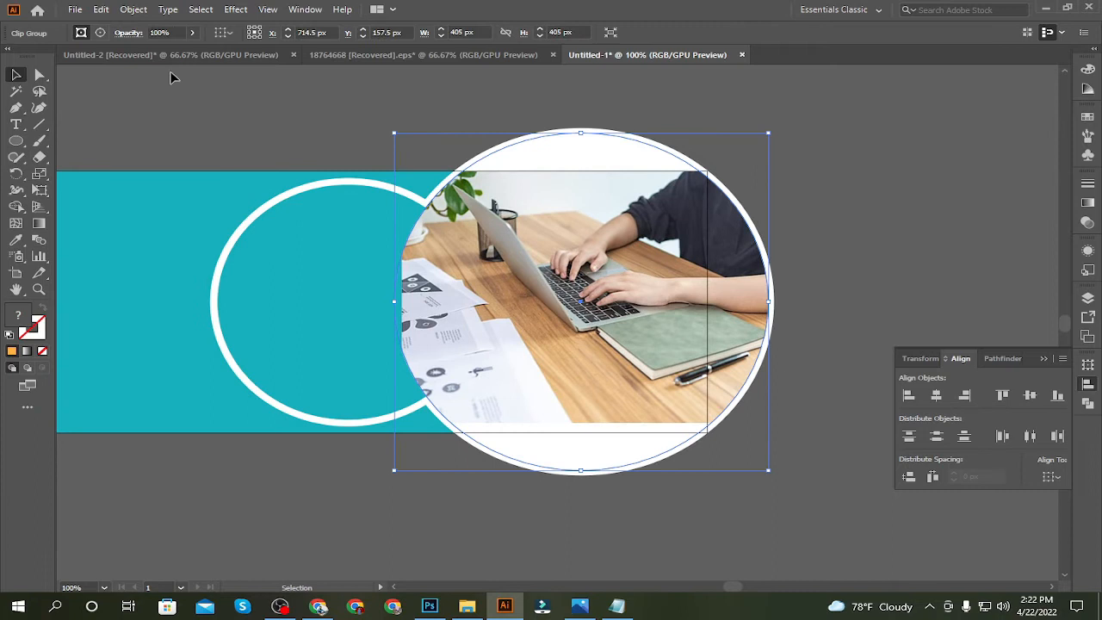
click(102, 32)
drag(401, 297, 383, 296)
click(264, 91)
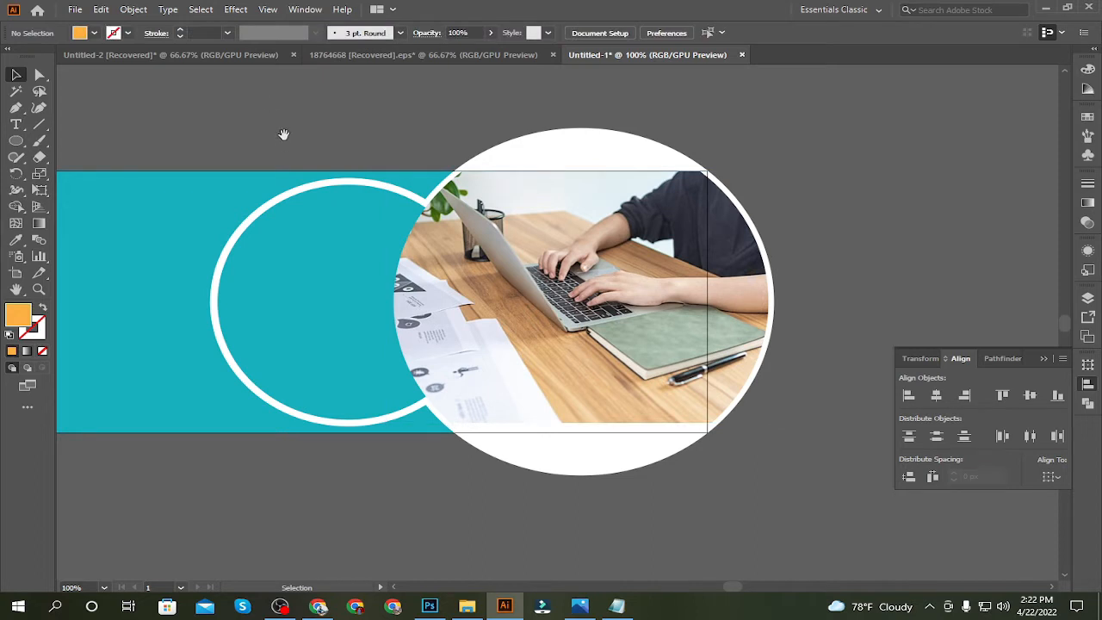
Draw an orange circle about 297 px in diameter overlapping the lower part of the smaller teal circle
drag(285, 132, 466, 115)
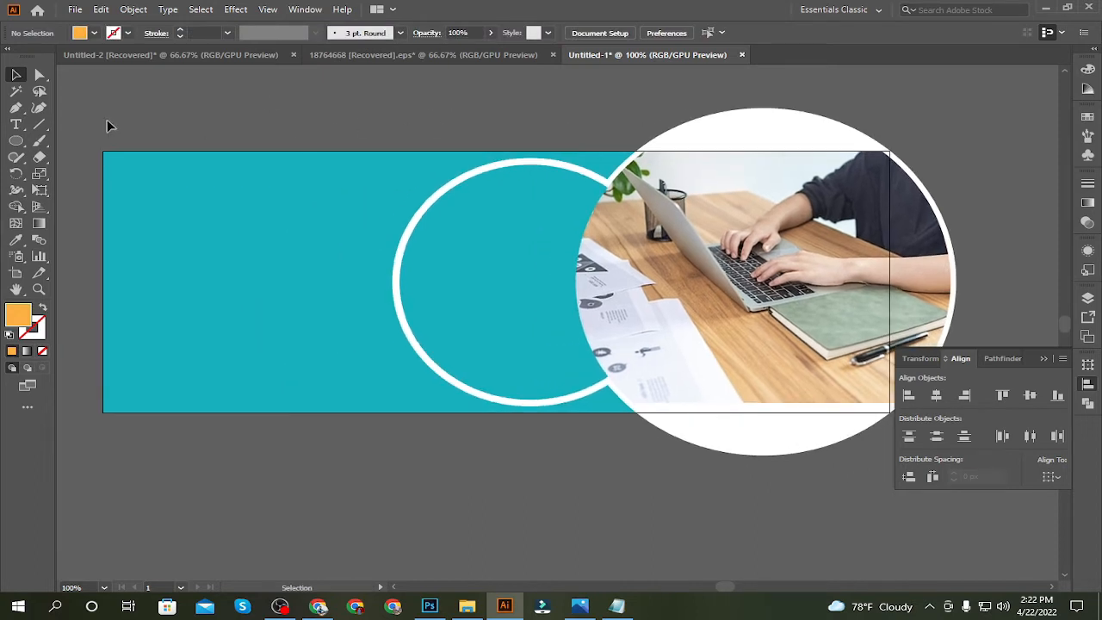
click(16, 141)
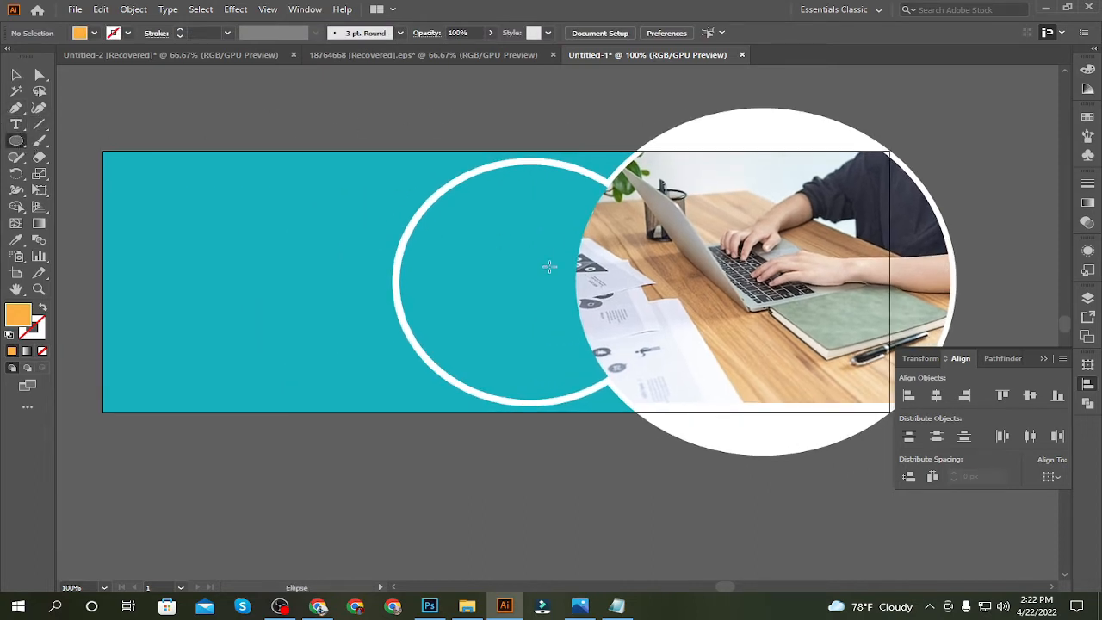
drag(455, 230, 730, 478)
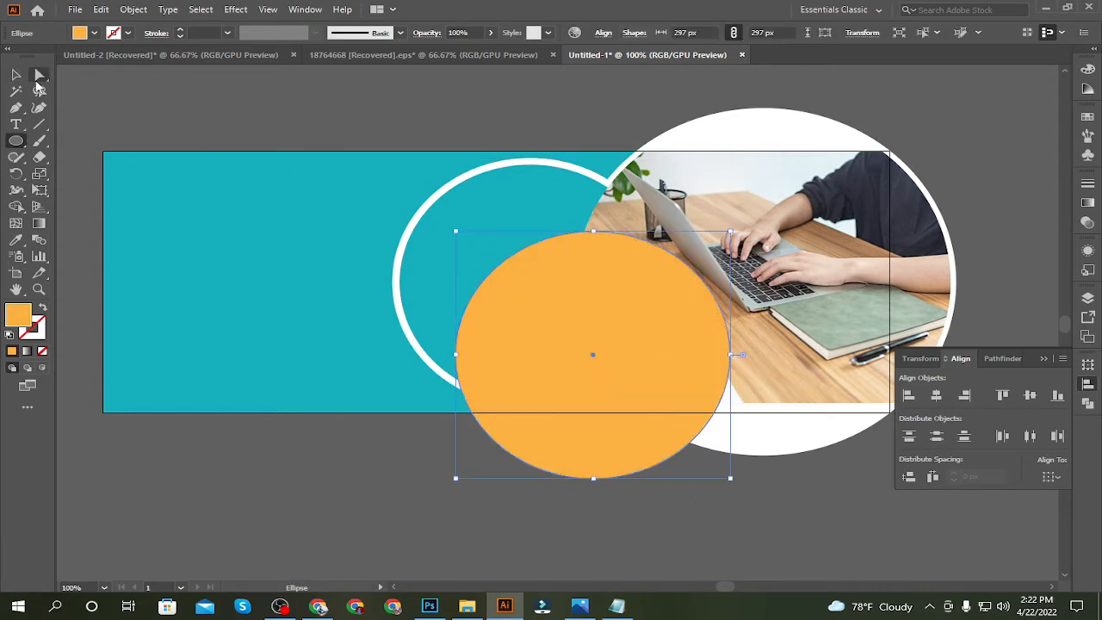
click(31, 76)
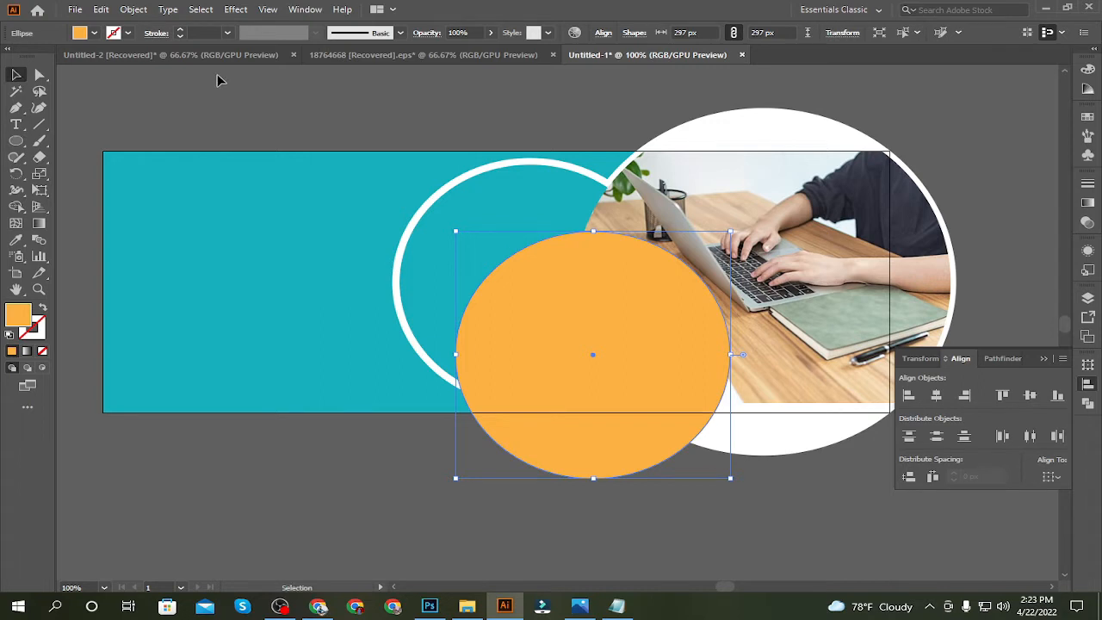
click(254, 90)
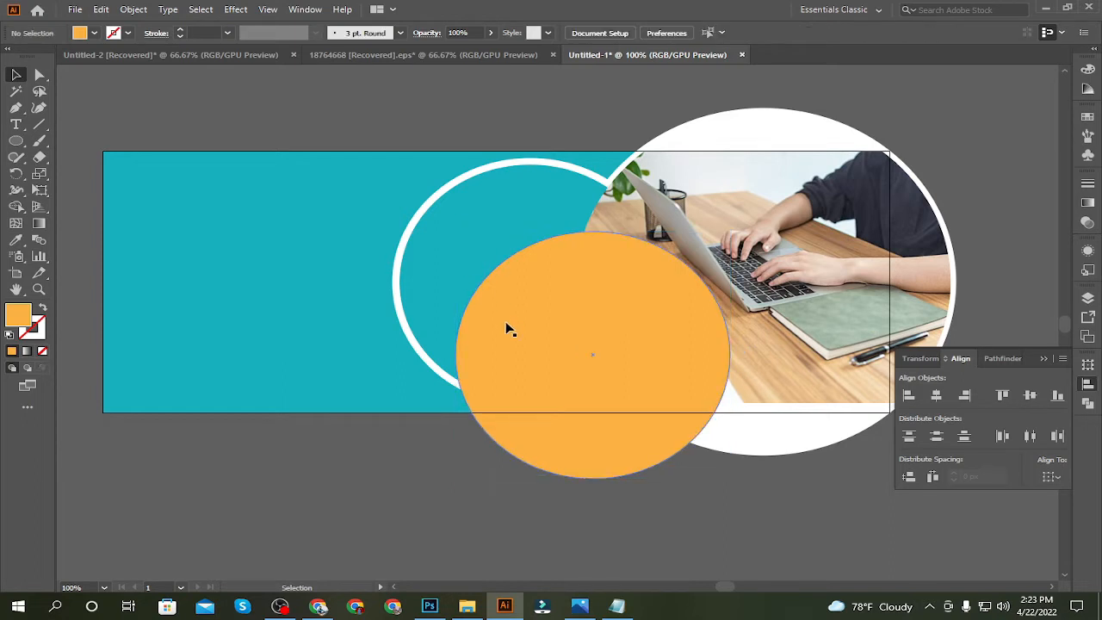
Move the orange circle inside the white-ringed teal circle and scale it down to about 267 px, leaving an even teal rim
drag(584, 358, 537, 284)
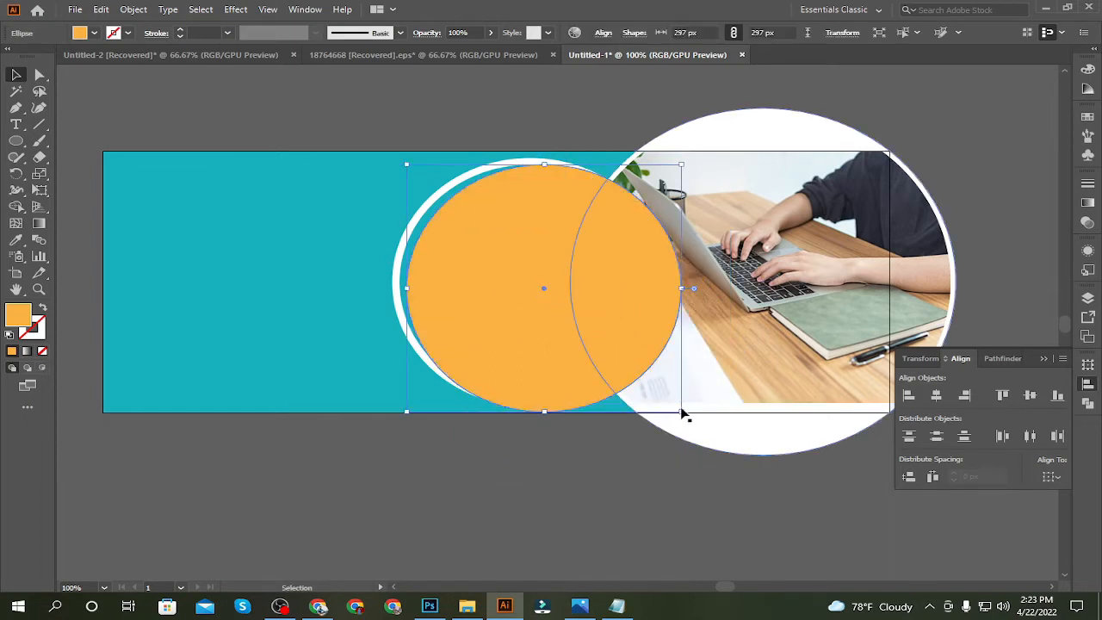
drag(682, 413, 670, 403)
drag(603, 328, 592, 318)
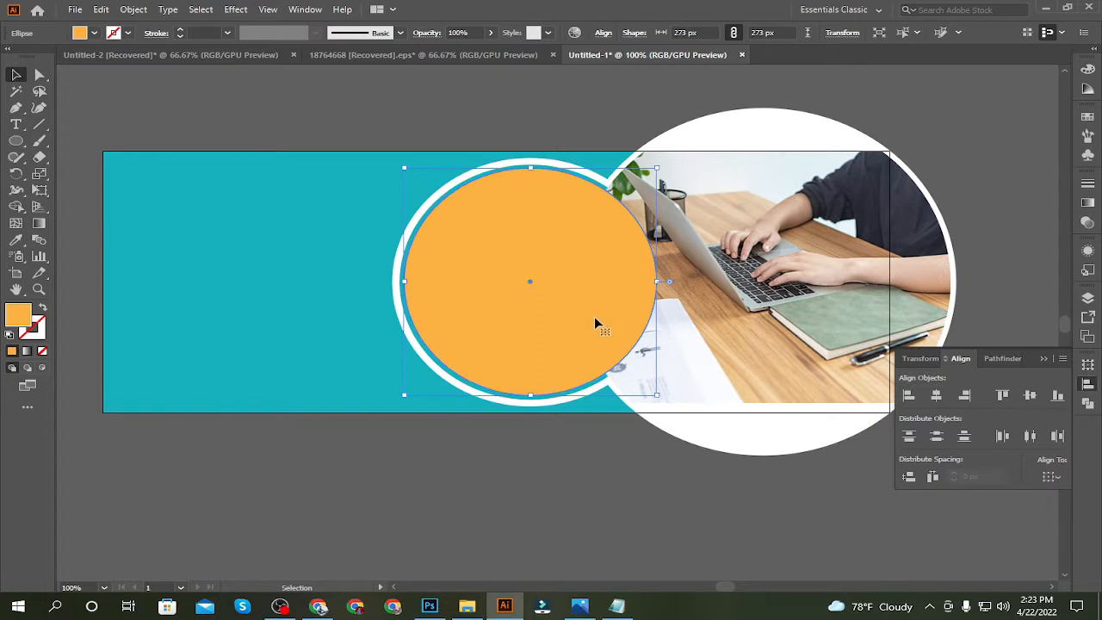
click(499, 516)
click(524, 397)
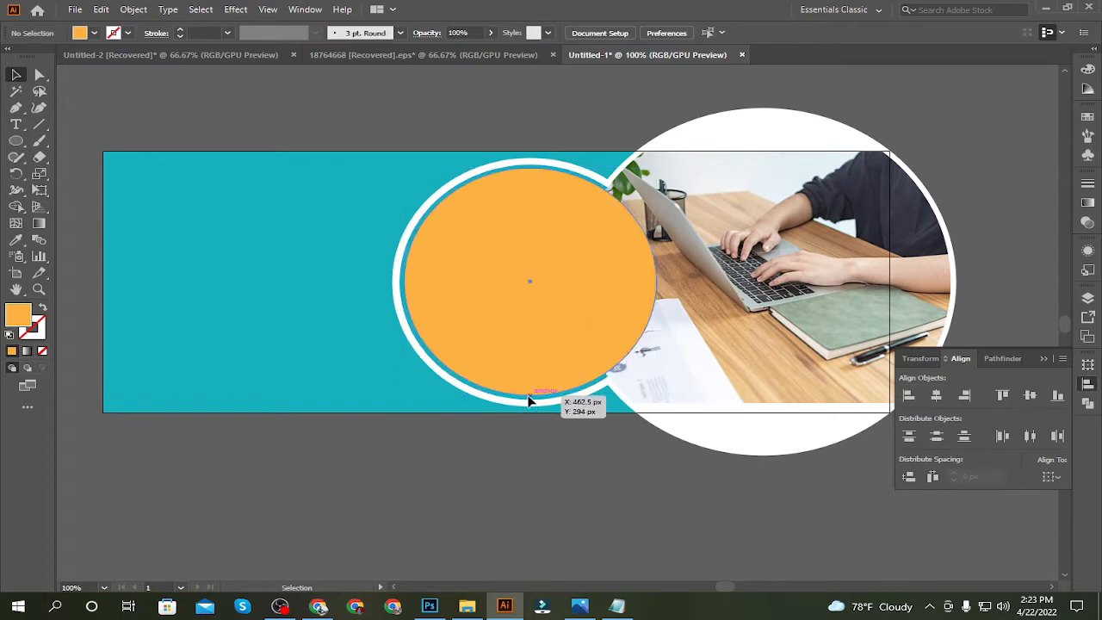
click(498, 454)
click(534, 338)
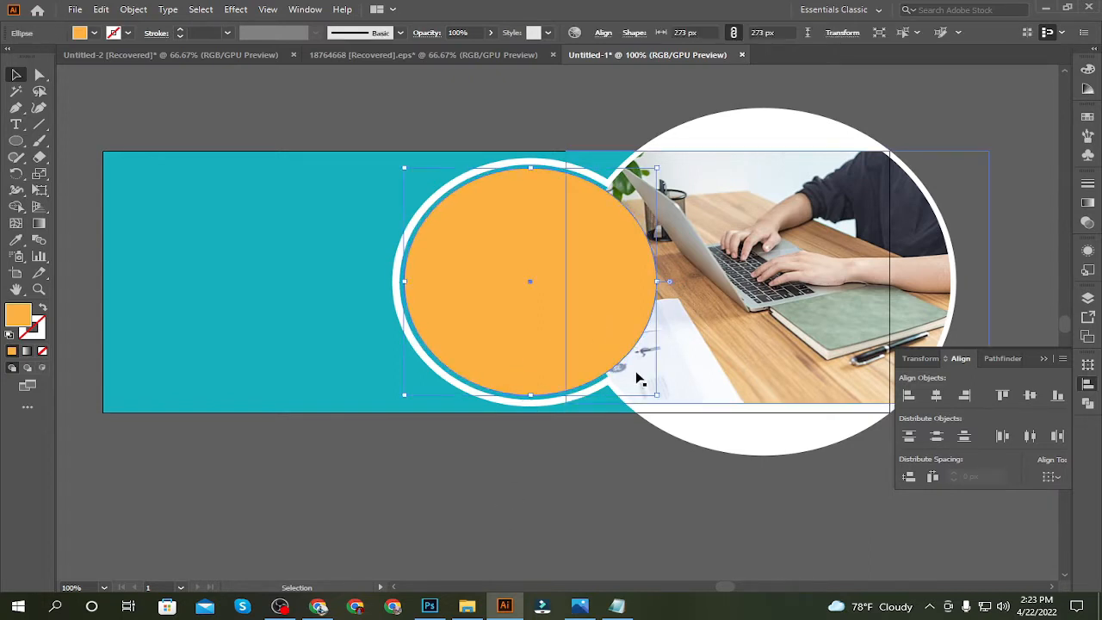
drag(659, 396, 653, 395)
click(555, 491)
click(587, 371)
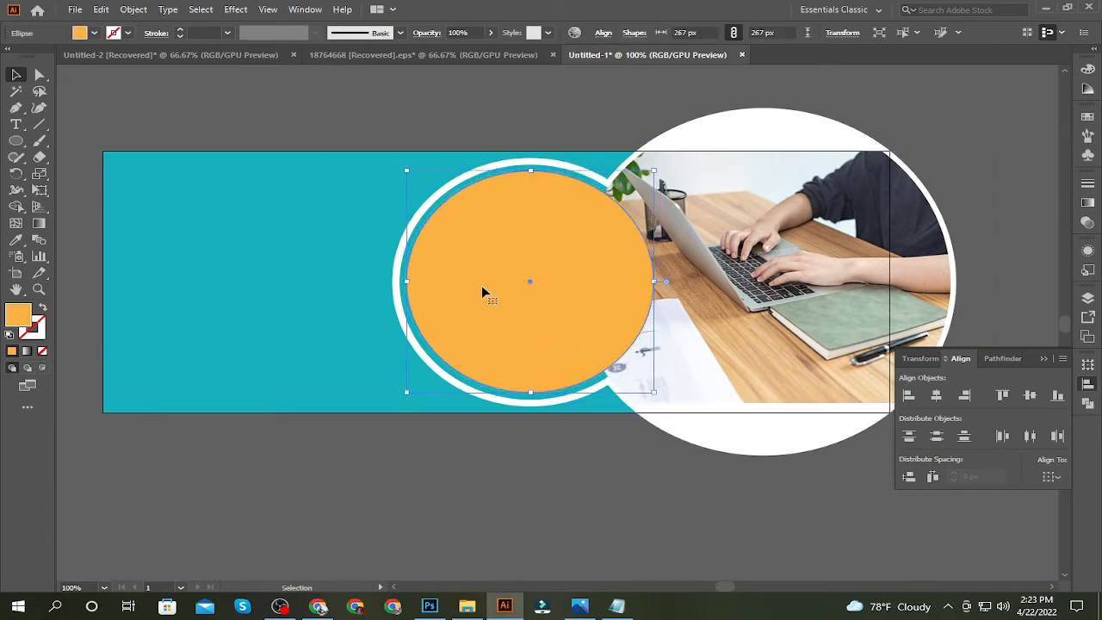
Change the orange circle's fill to white
click(306, 525)
click(485, 330)
click(84, 34)
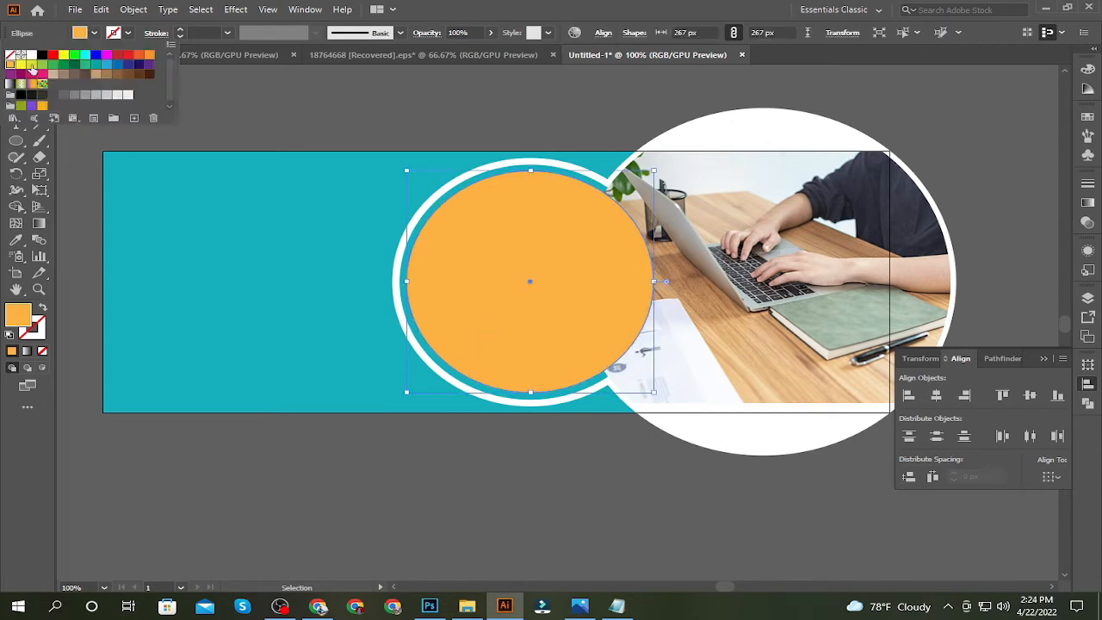
click(30, 62)
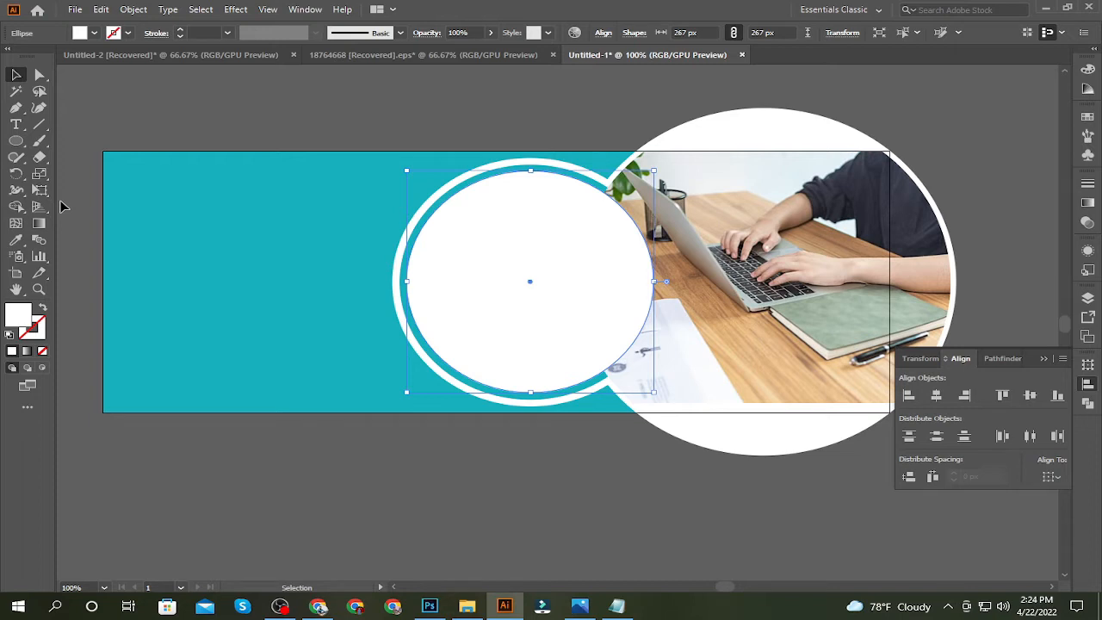
click(120, 514)
Duplicate the white circle and scale the copy down to about 247 px inside the original
click(514, 285)
mouse_move(536, 278)
mouse_down()
mouse_move(551, 274)
mouse_move(541, 281)
mouse_up()
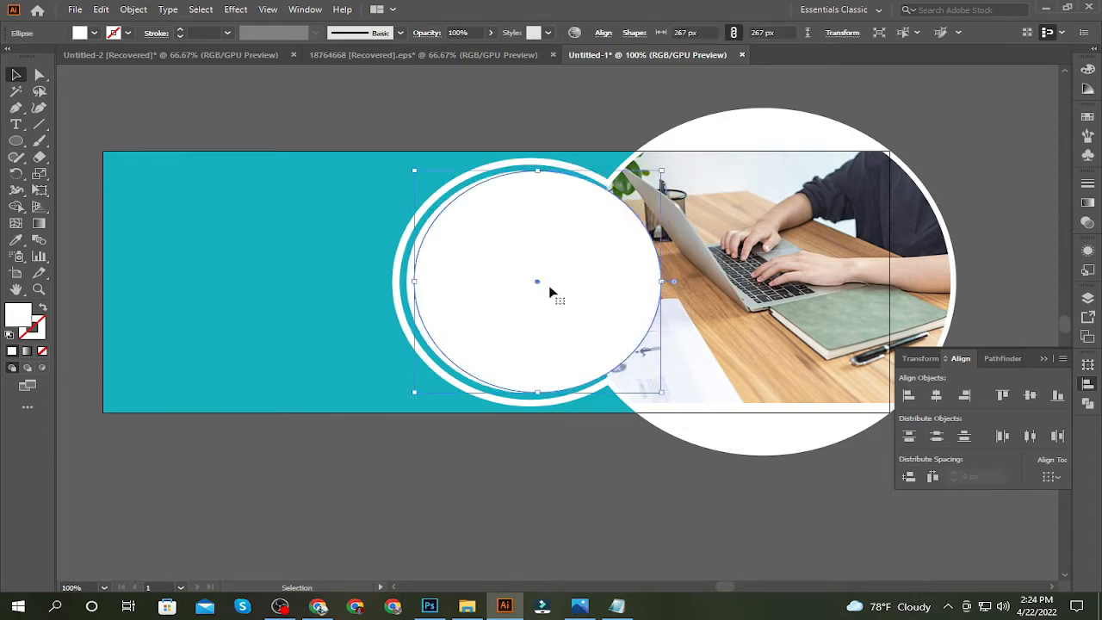
drag(663, 392, 651, 383)
drag(583, 287, 572, 286)
Align the two inner white circles and the outer ring circles on a common horizontal and vertical centre
shift+click(528, 392)
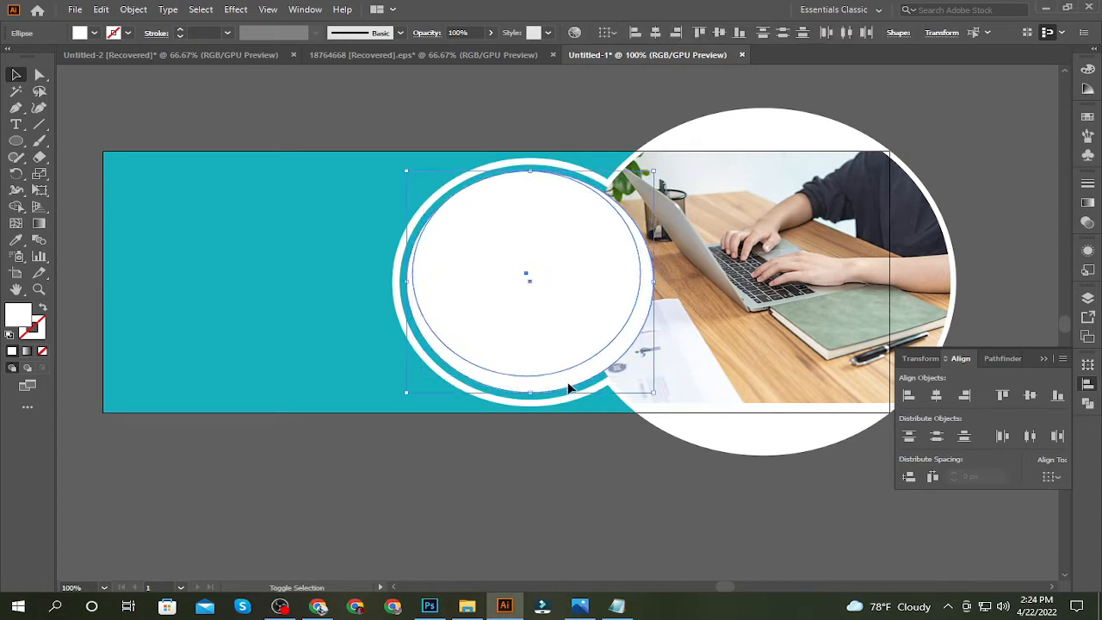
click(937, 395)
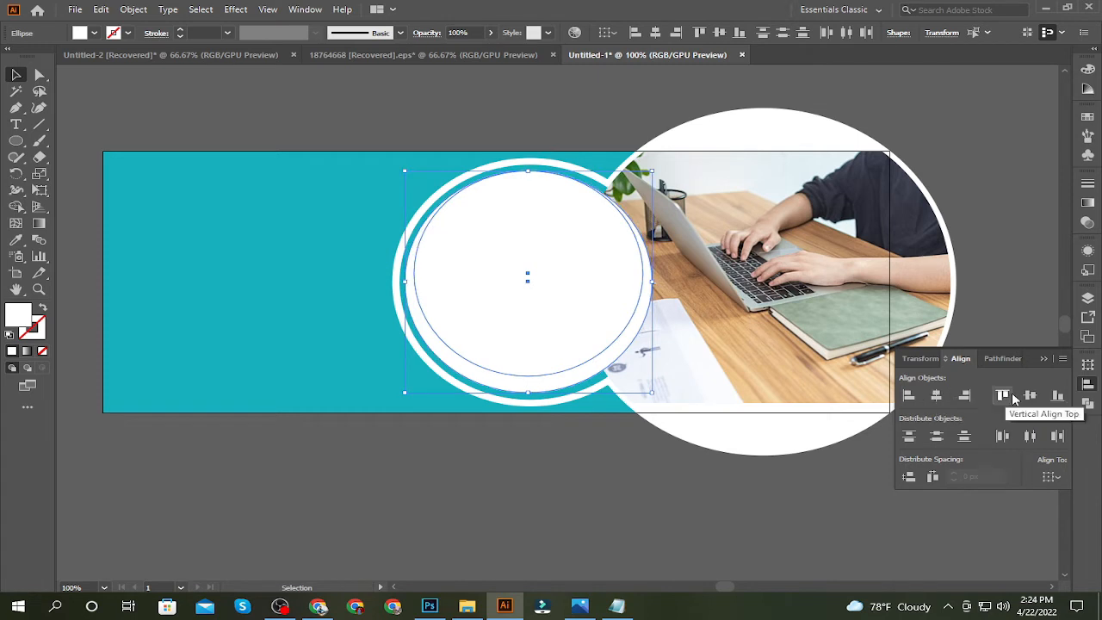
click(1030, 395)
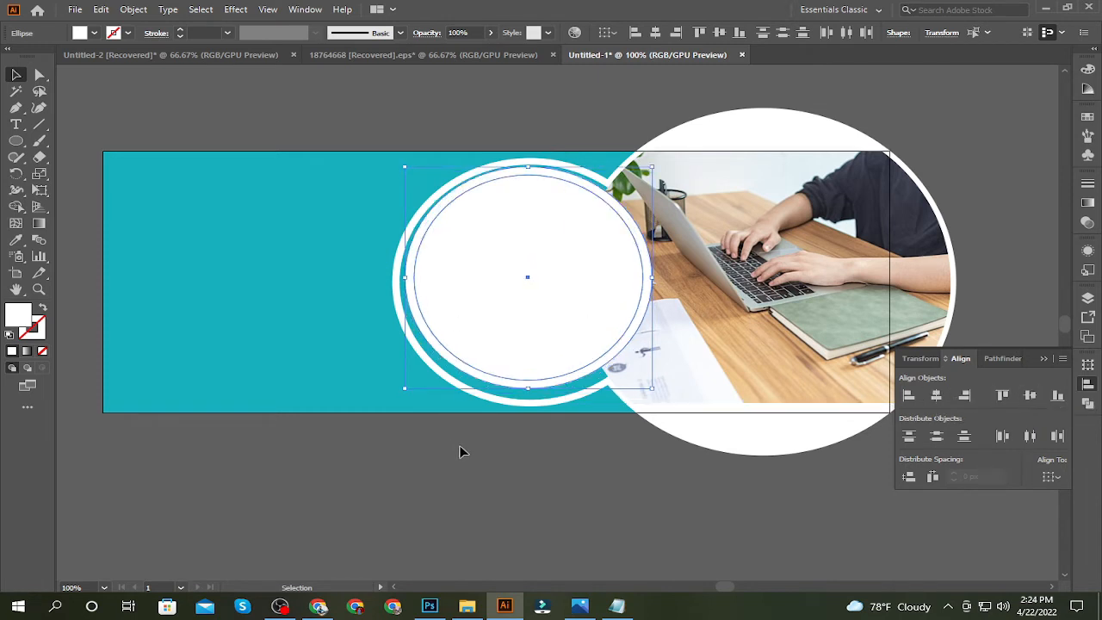
shift+click(554, 402)
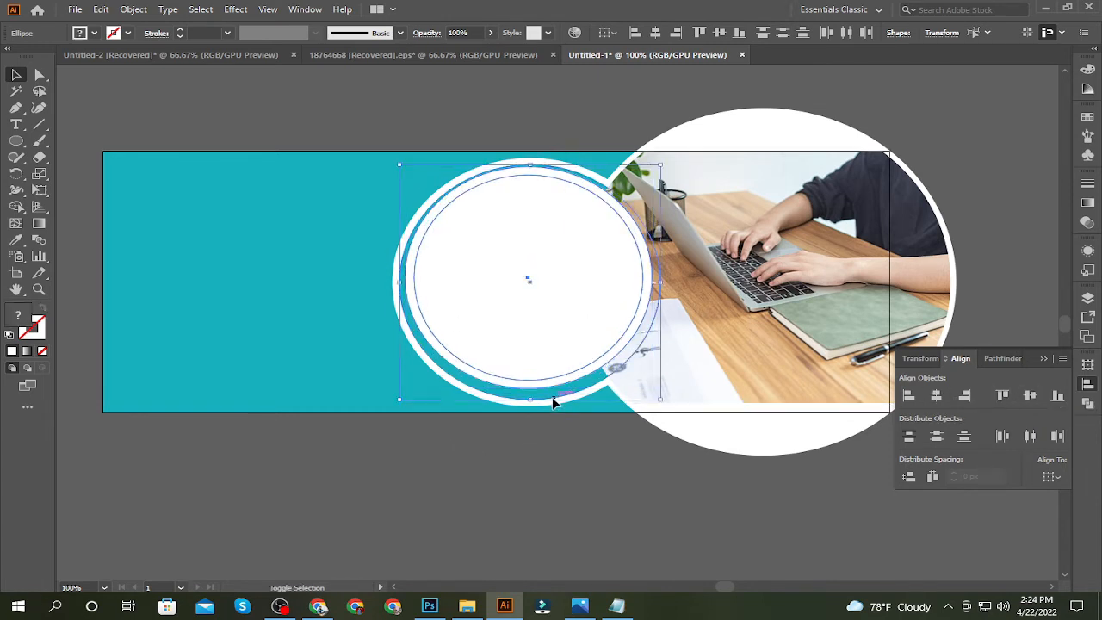
shift+click(554, 403)
click(936, 395)
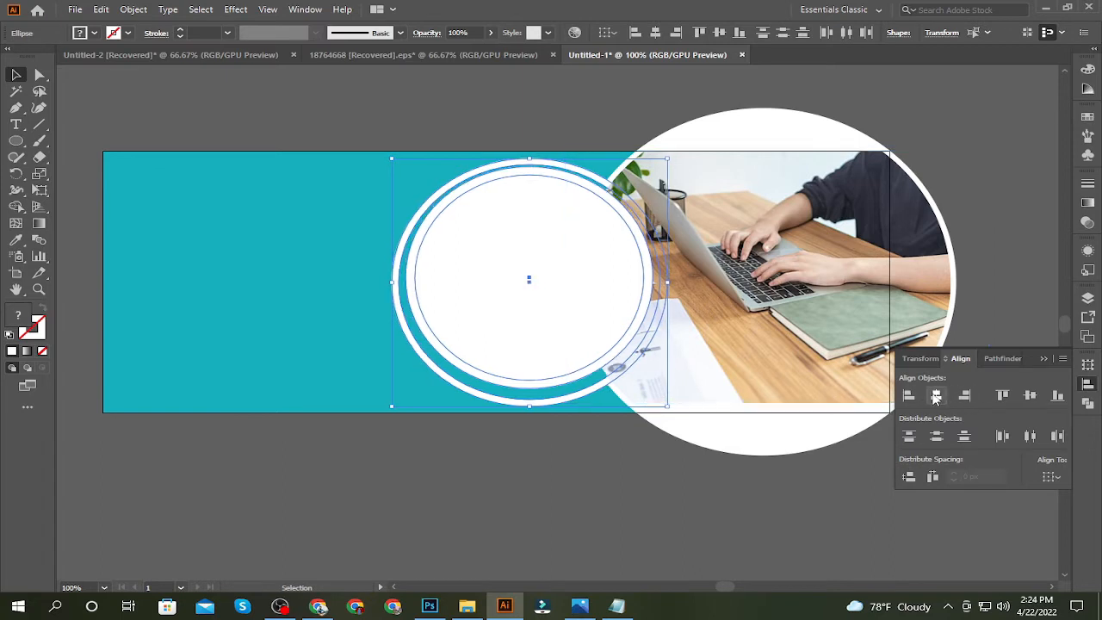
click(1029, 395)
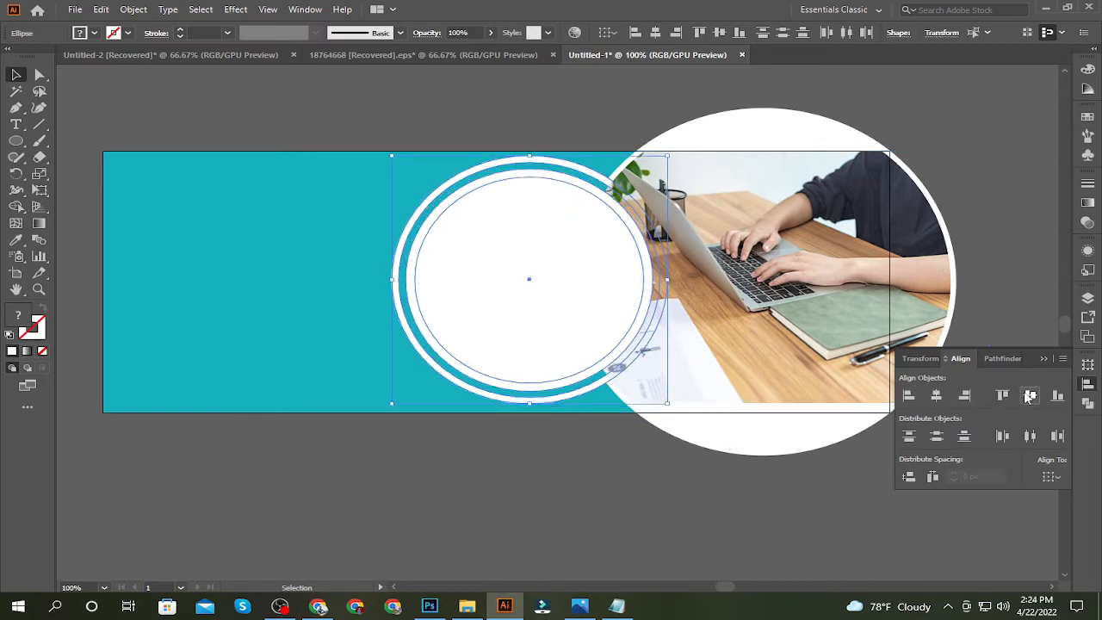
Try a bright cyan fill on the innermost circle
click(507, 328)
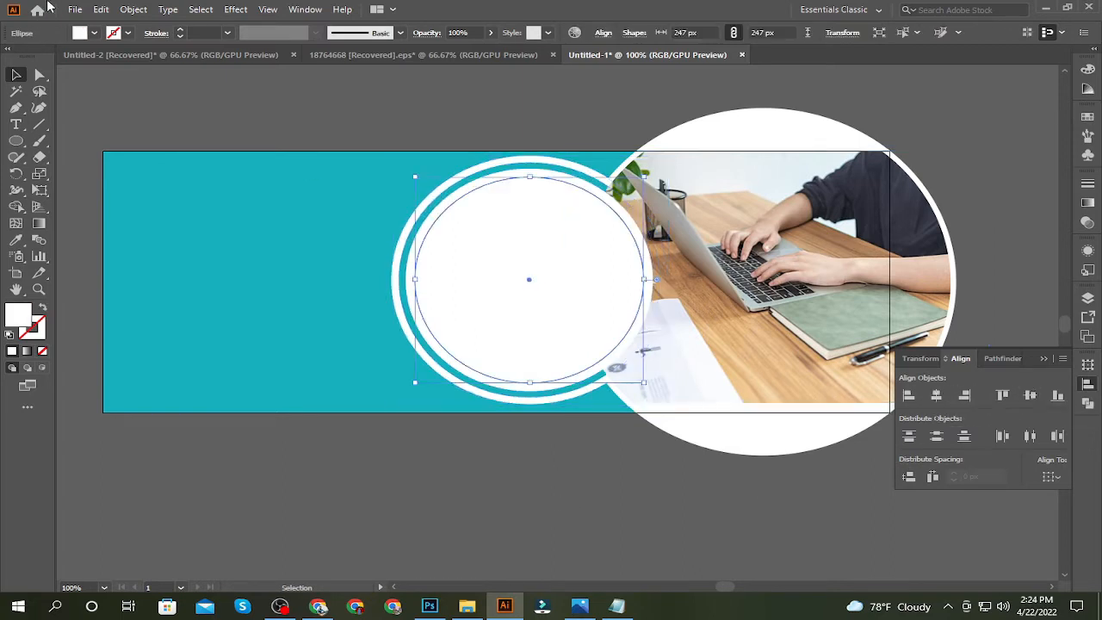
click(85, 35)
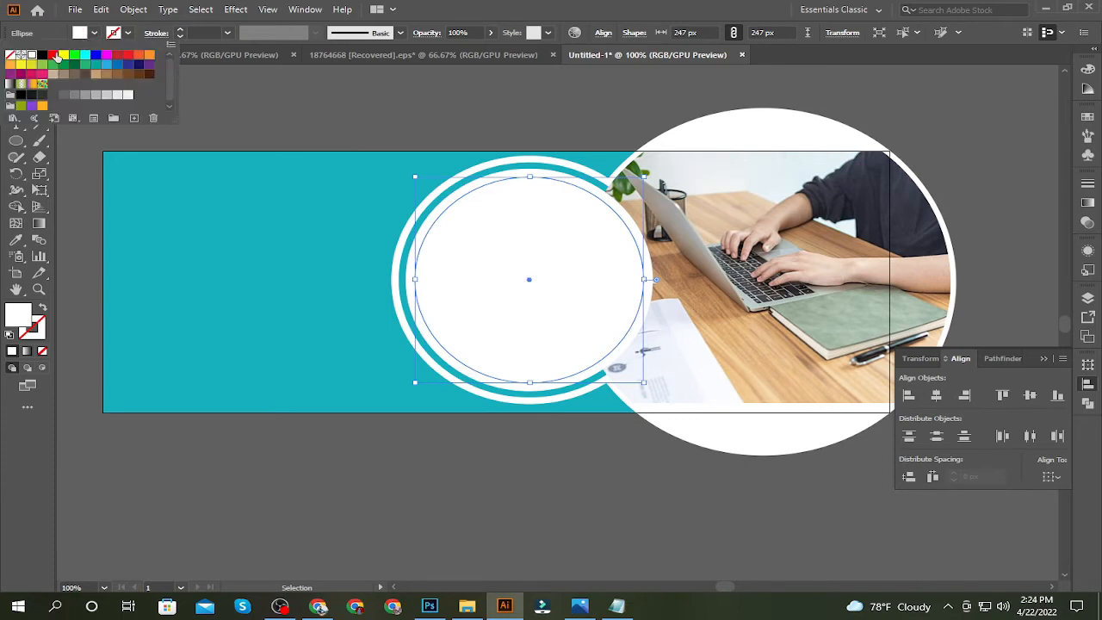
click(84, 55)
click(200, 80)
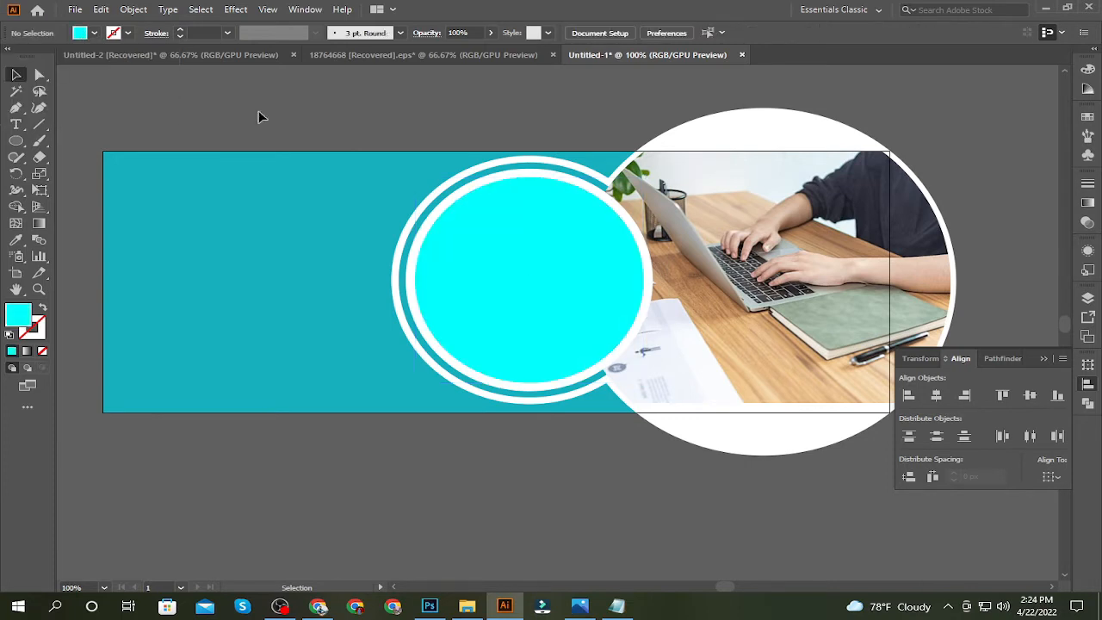
Fill the innermost circle with red
click(83, 35)
click(52, 58)
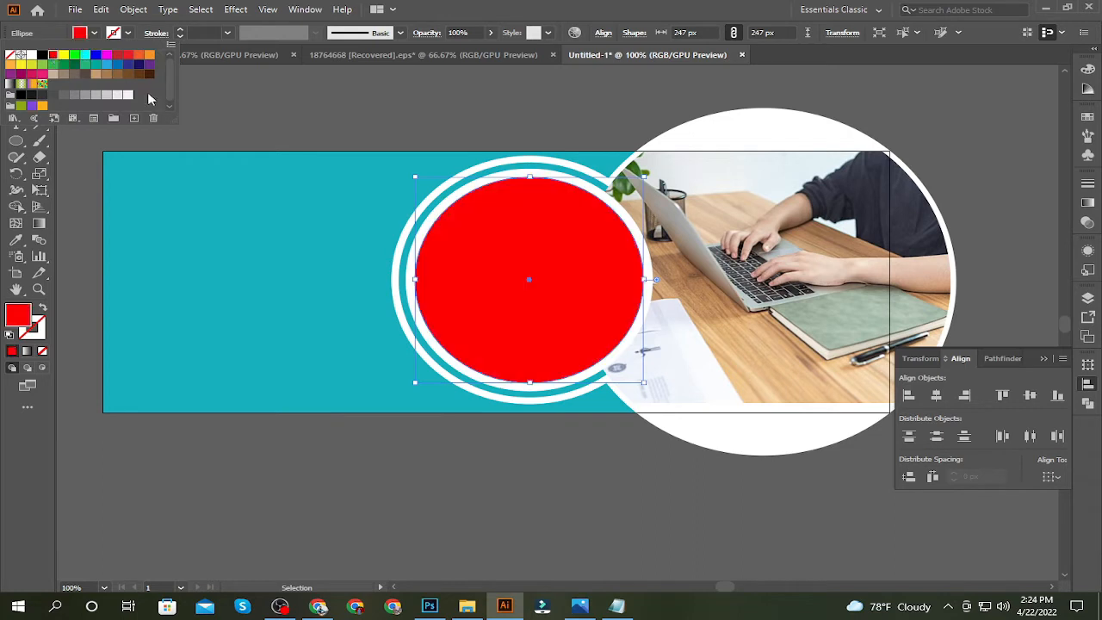
click(333, 123)
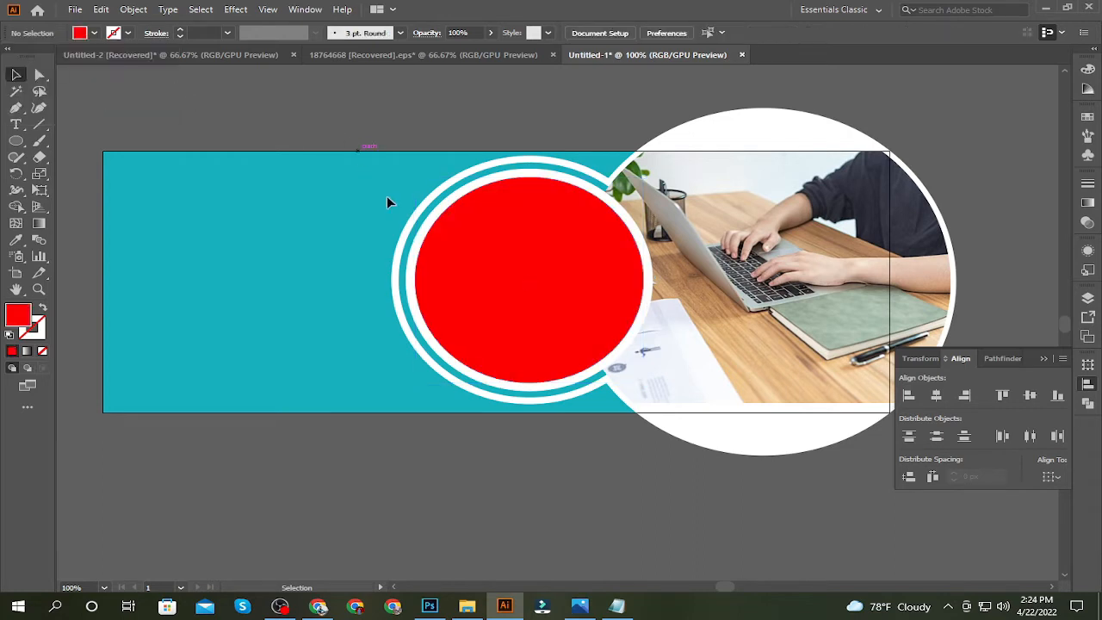
click(405, 57)
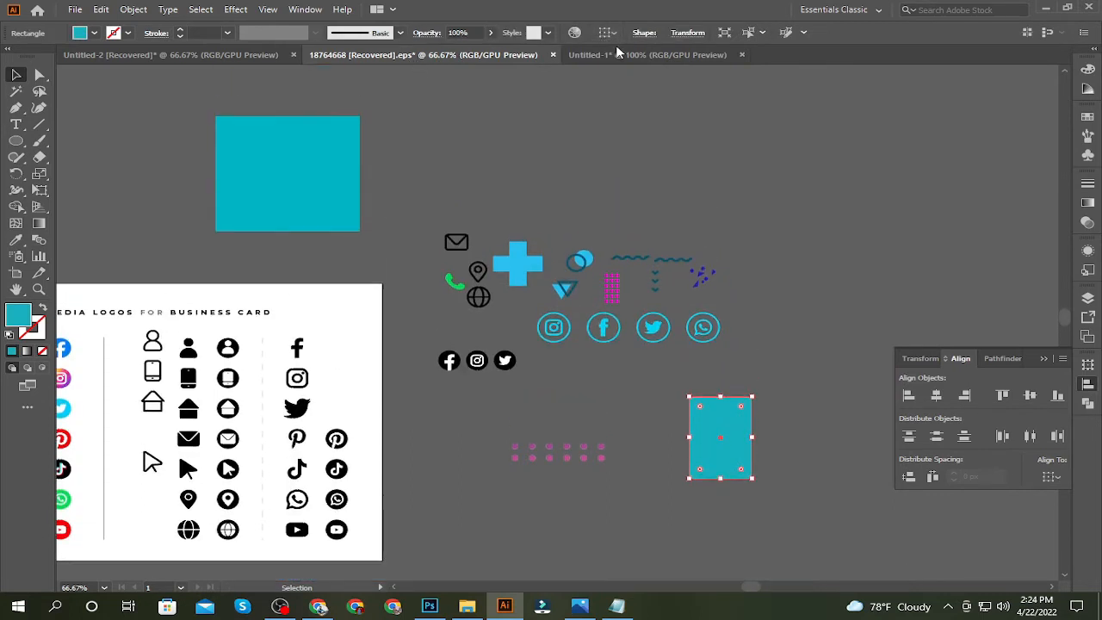
click(619, 54)
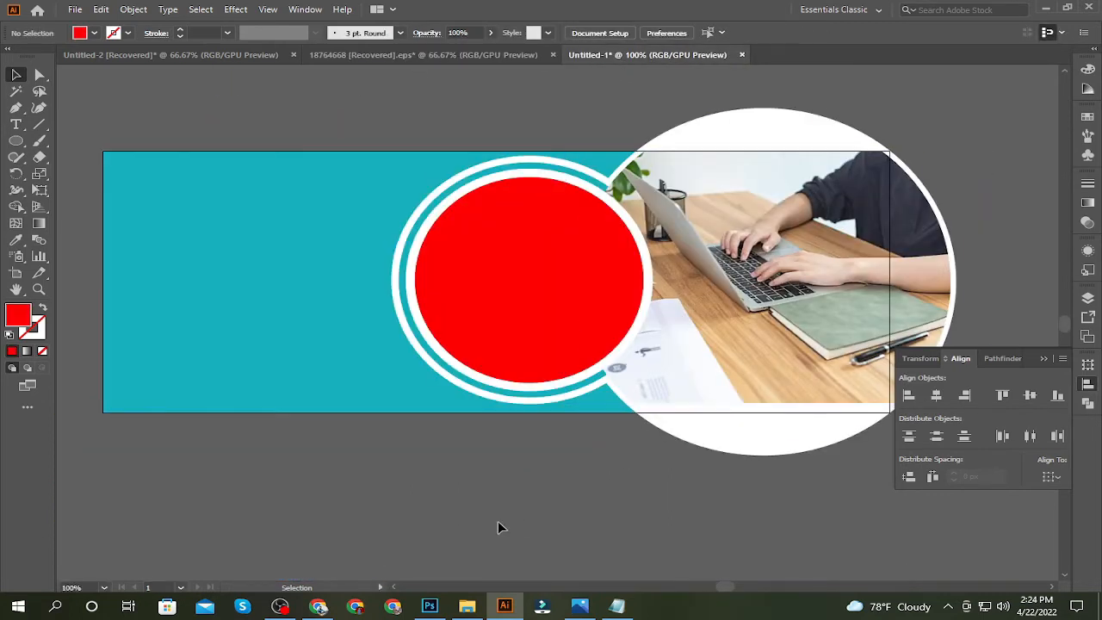
Place the portrait photo of the man at a laptop from the Desktop folder onto the banner
click(476, 609)
scroll(429, 336, up, 6)
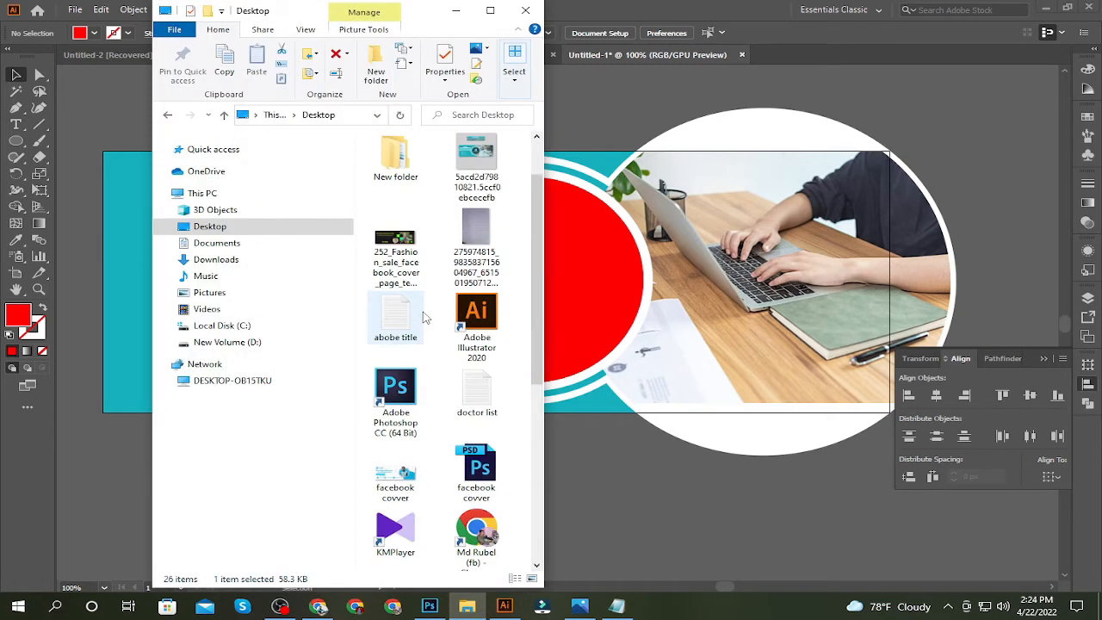
scroll(421, 288, down, 5)
drag(396, 199, 591, 259)
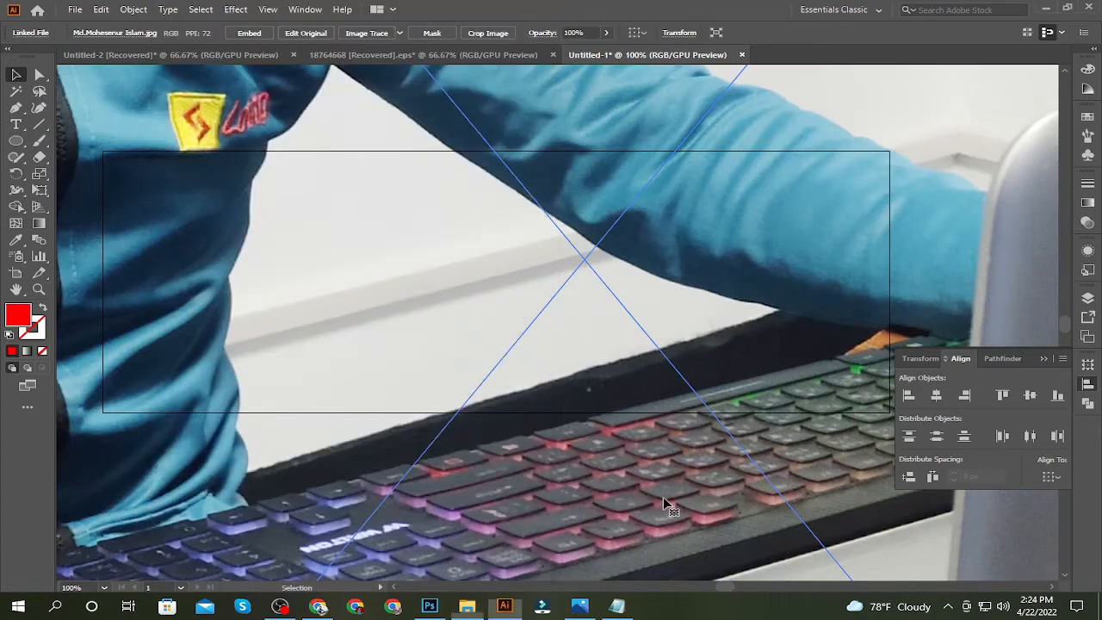
Scale the placed portrait photo down about its centre to roughly the banner's height
key(ctrl+minus)
key(ctrl+minus)
key(ctrl+minus)
key(ctrl+minus)
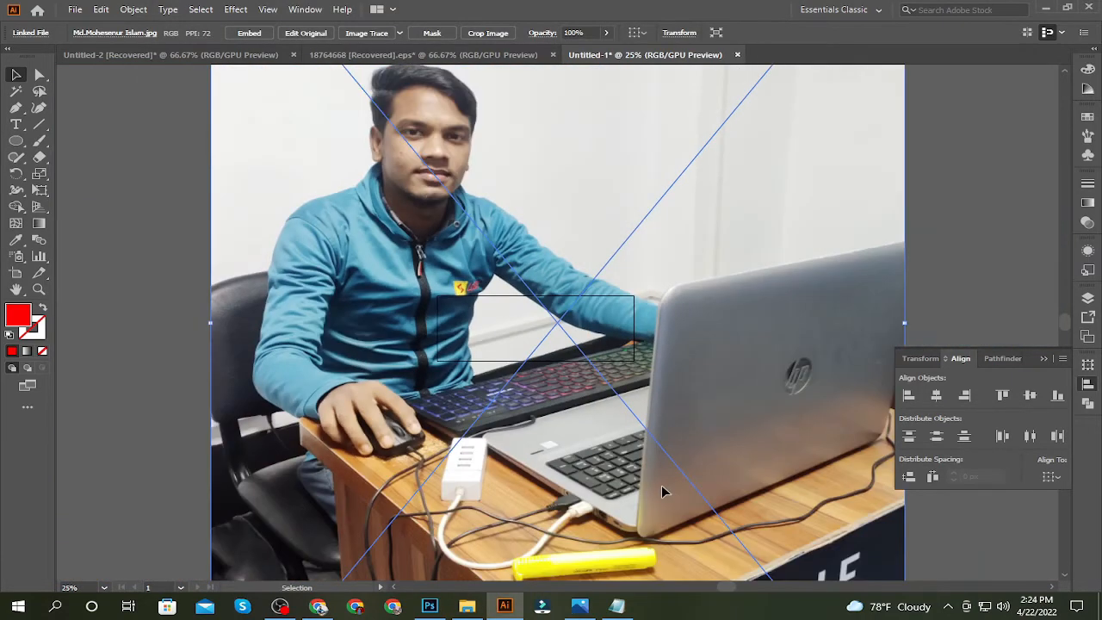
key(minus)
key(ctrl+minus)
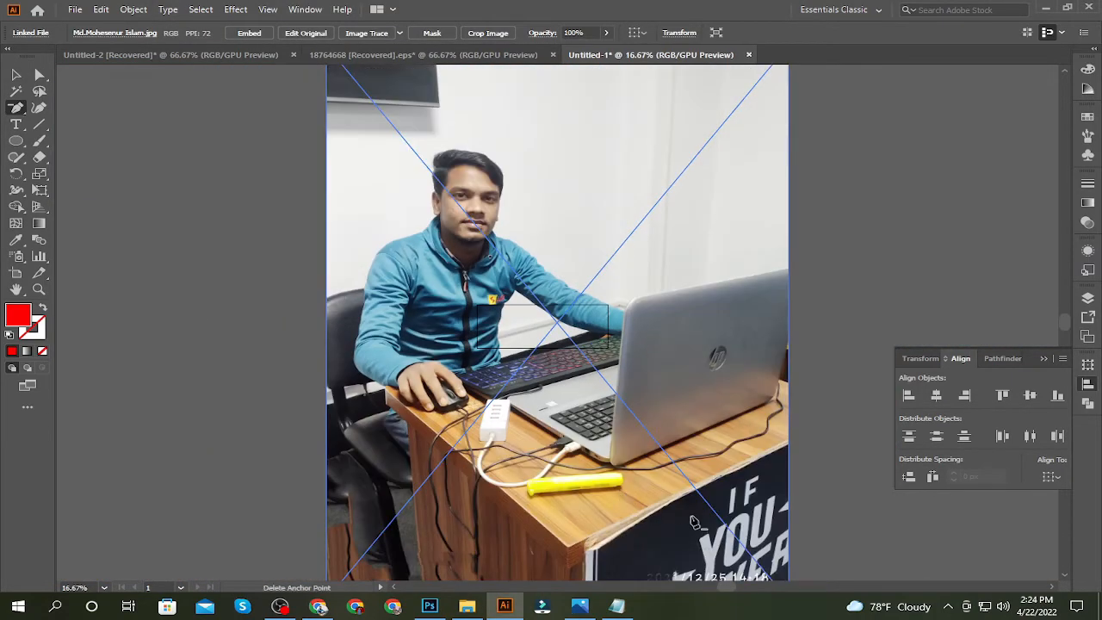
scroll(721, 430, down, 3)
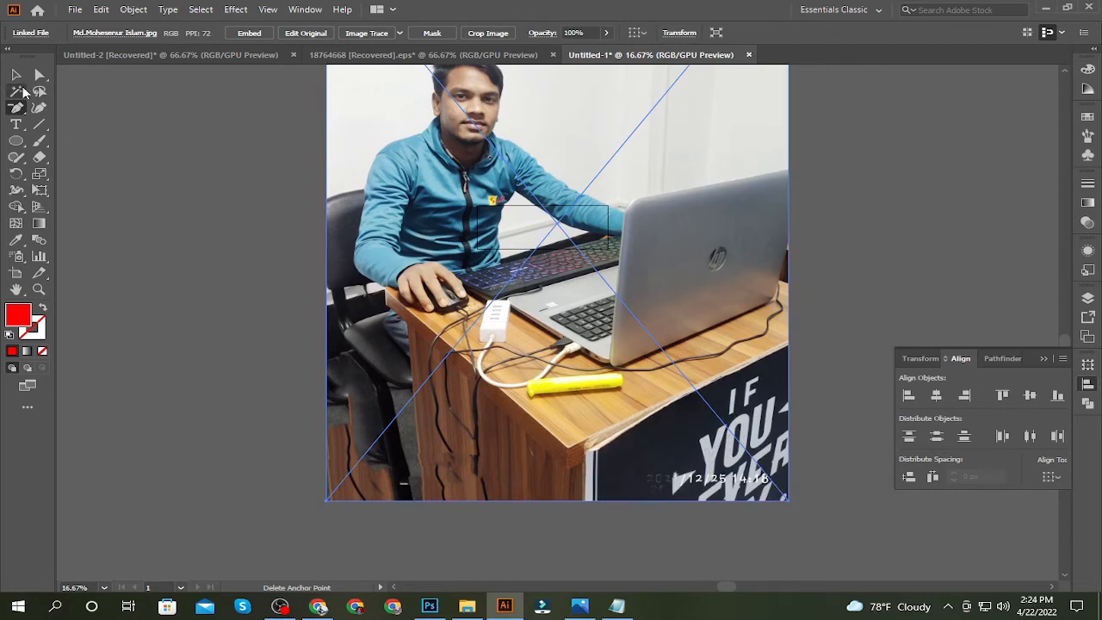
key(v)
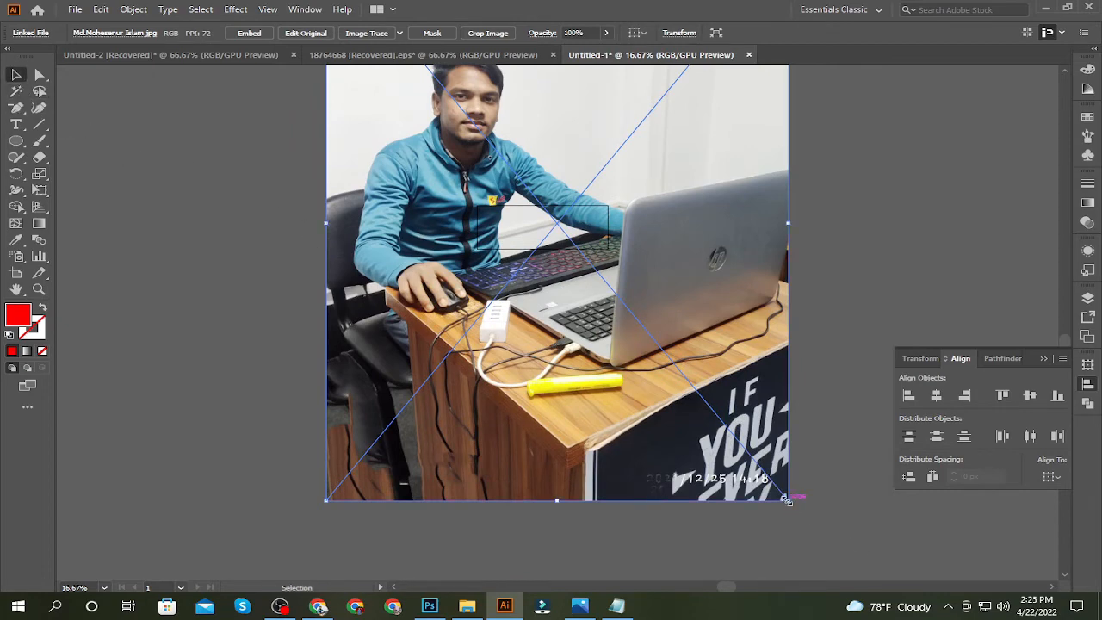
drag(788, 501, 636, 245)
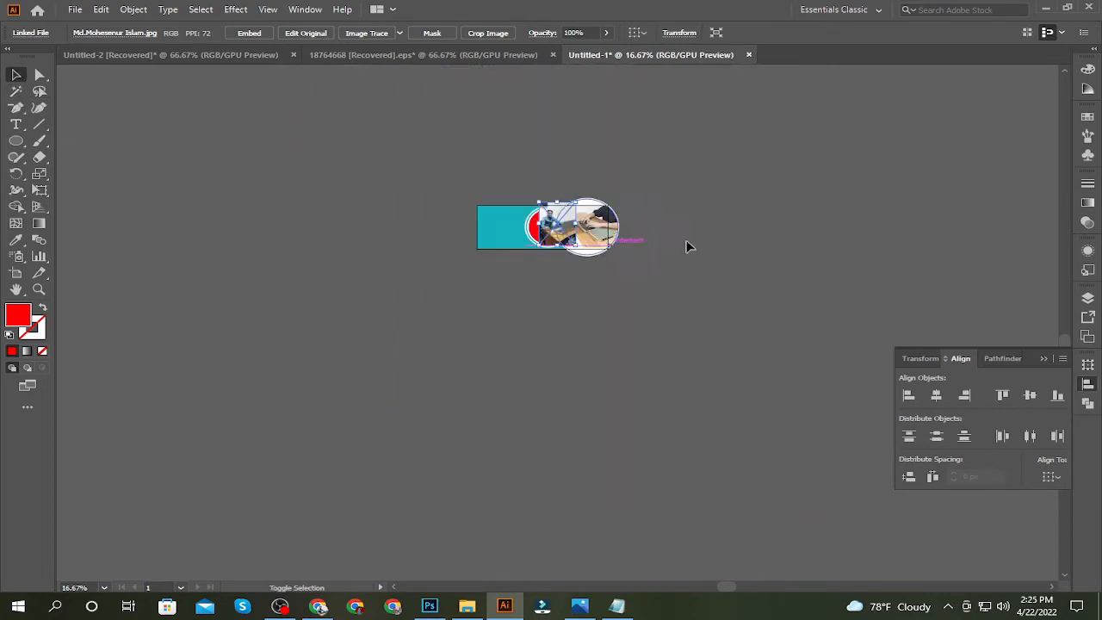
Move the portrait photo over the innermost circle and bring the red circle in front of it
key(ctrl+0)
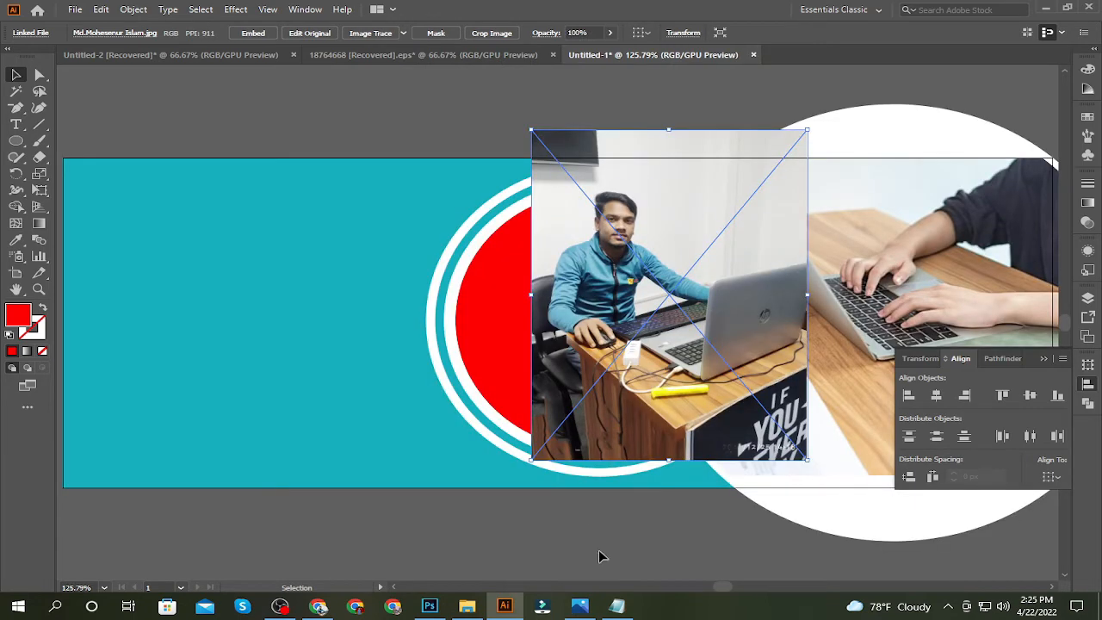
drag(641, 375, 588, 391)
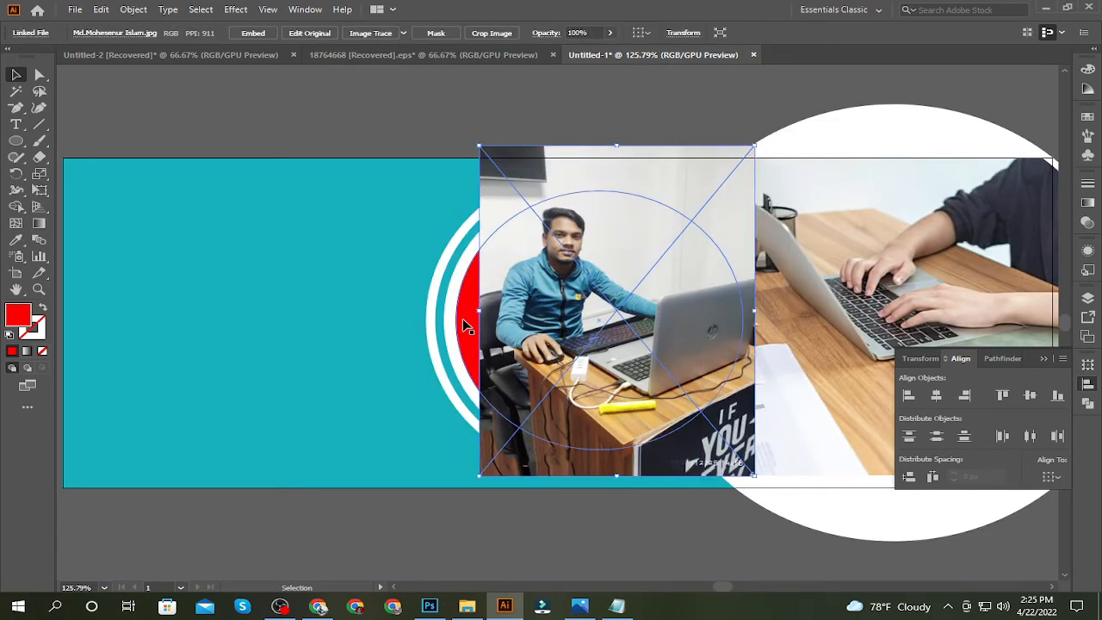
click(465, 326)
key(ctrl+shift+bracketright)
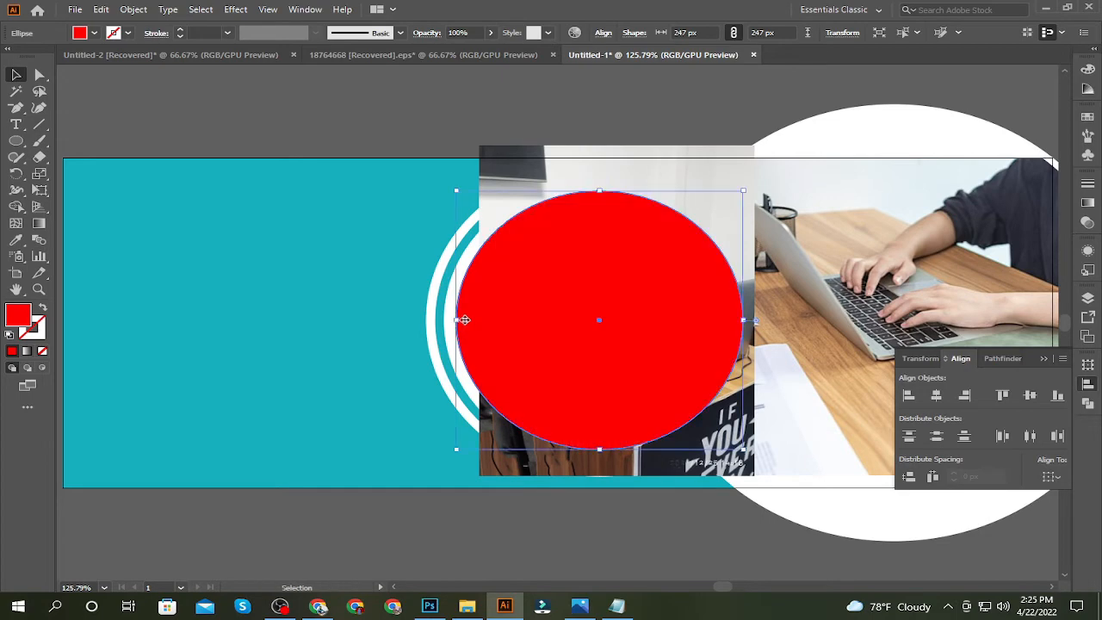
Reduce the red circle's opacity to 32%
click(492, 32)
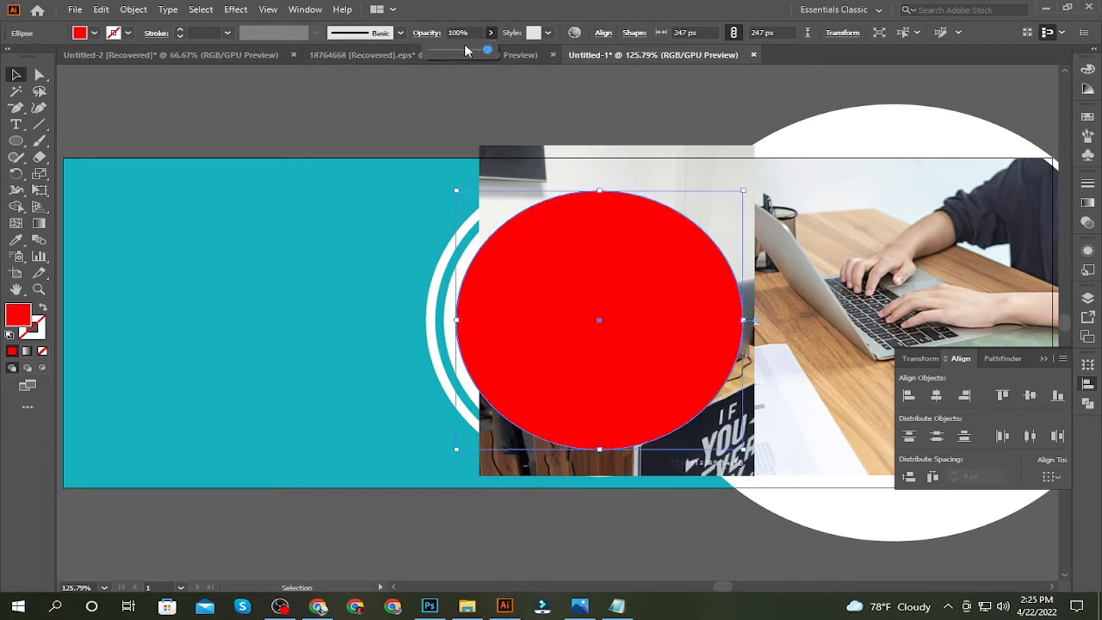
drag(492, 50, 449, 52)
click(381, 120)
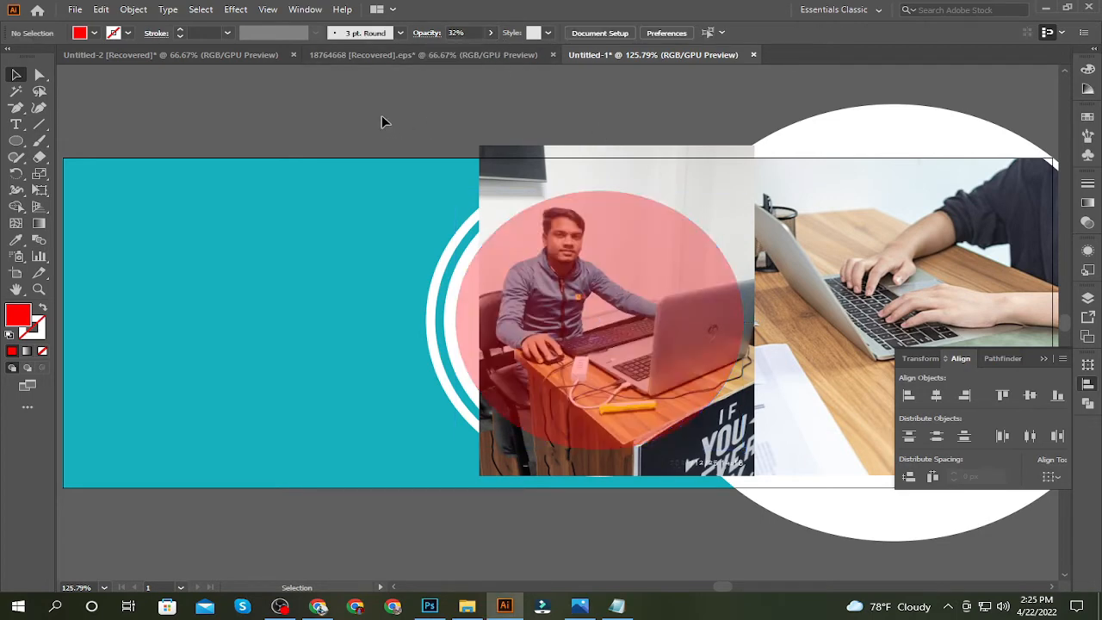
drag(627, 331, 607, 327)
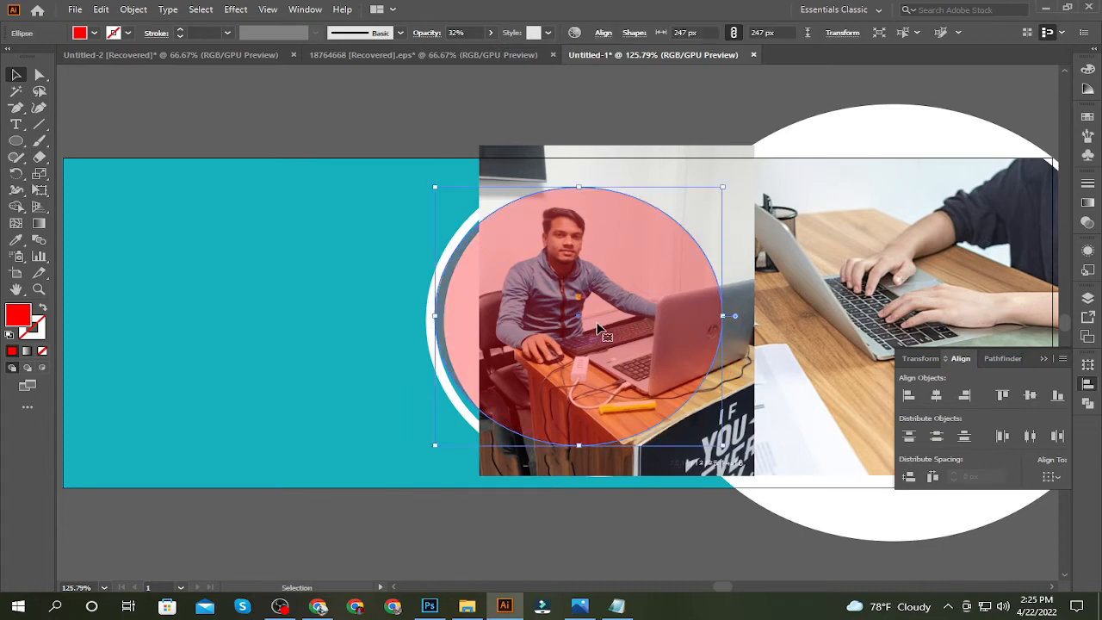
key(a)
key(ctrl+z)
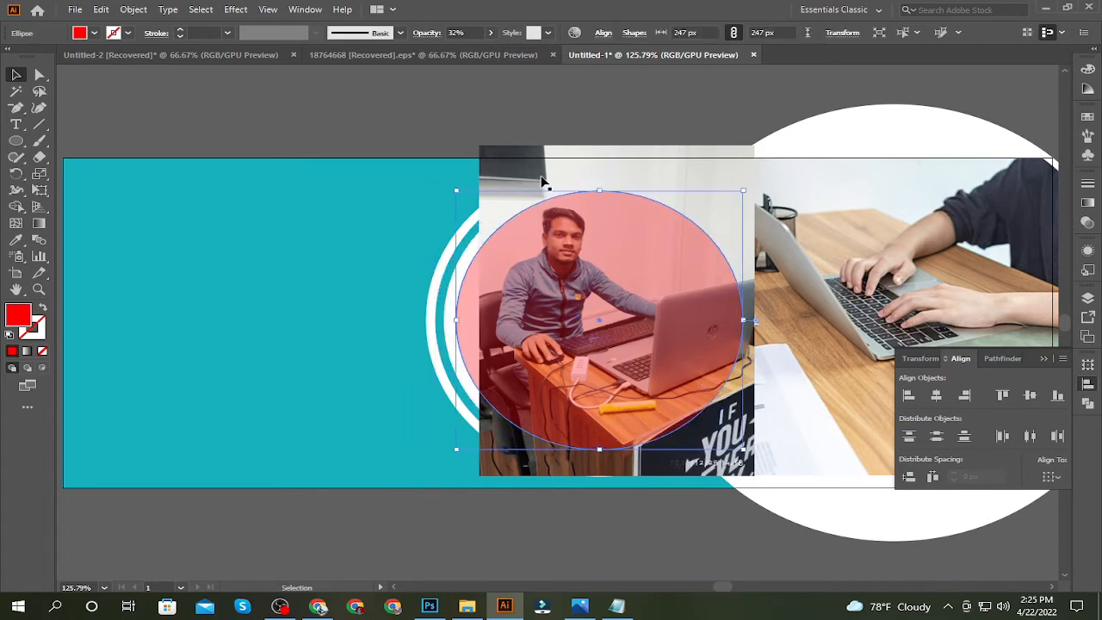
Reposition the portrait photo and adjust its width and height so it fully covers the semi-transparent red circle
drag(526, 152, 511, 157)
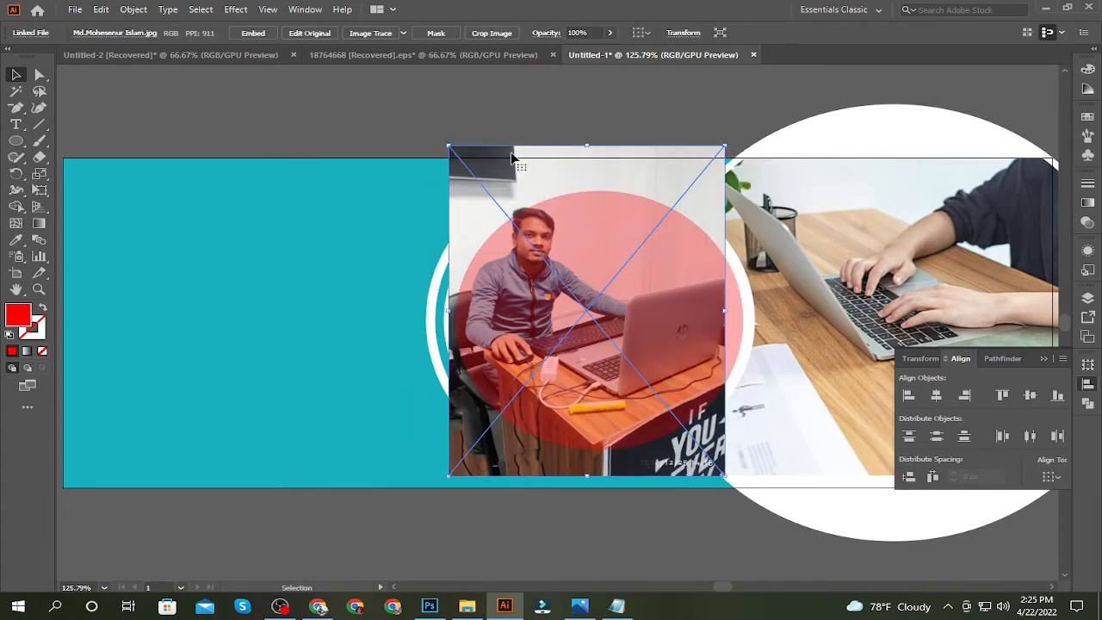
drag(725, 311, 750, 314)
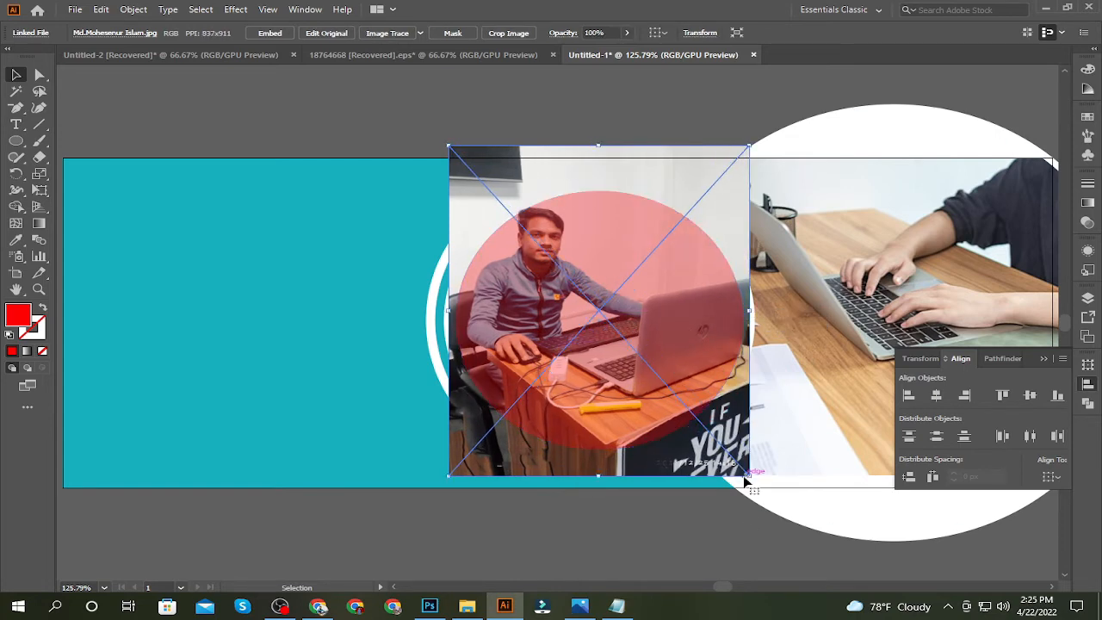
drag(749, 476, 740, 468)
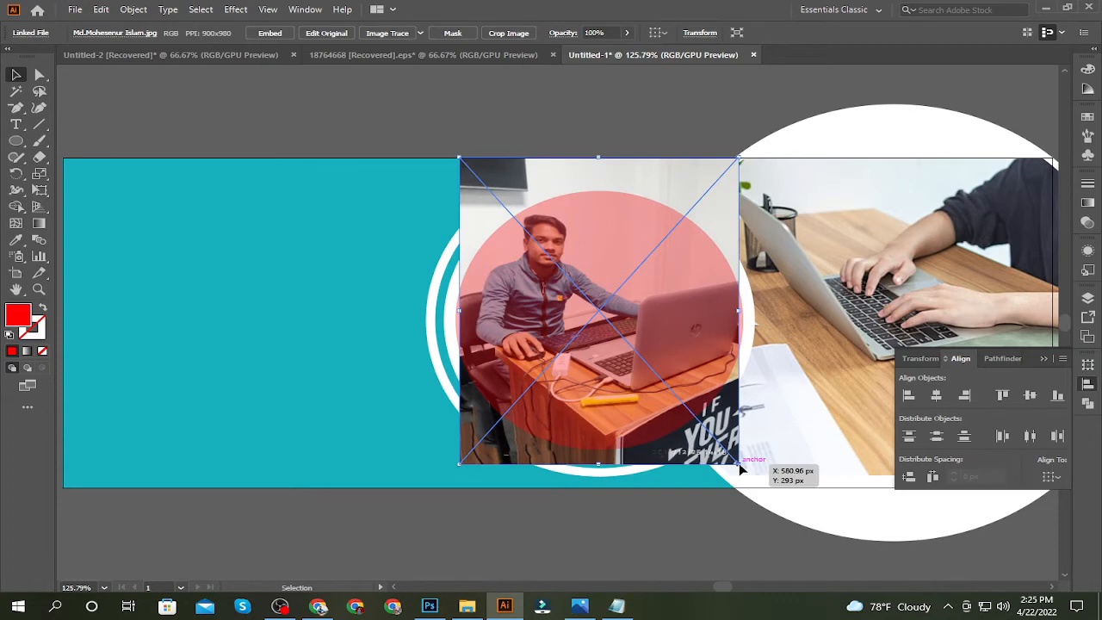
drag(459, 310, 456, 312)
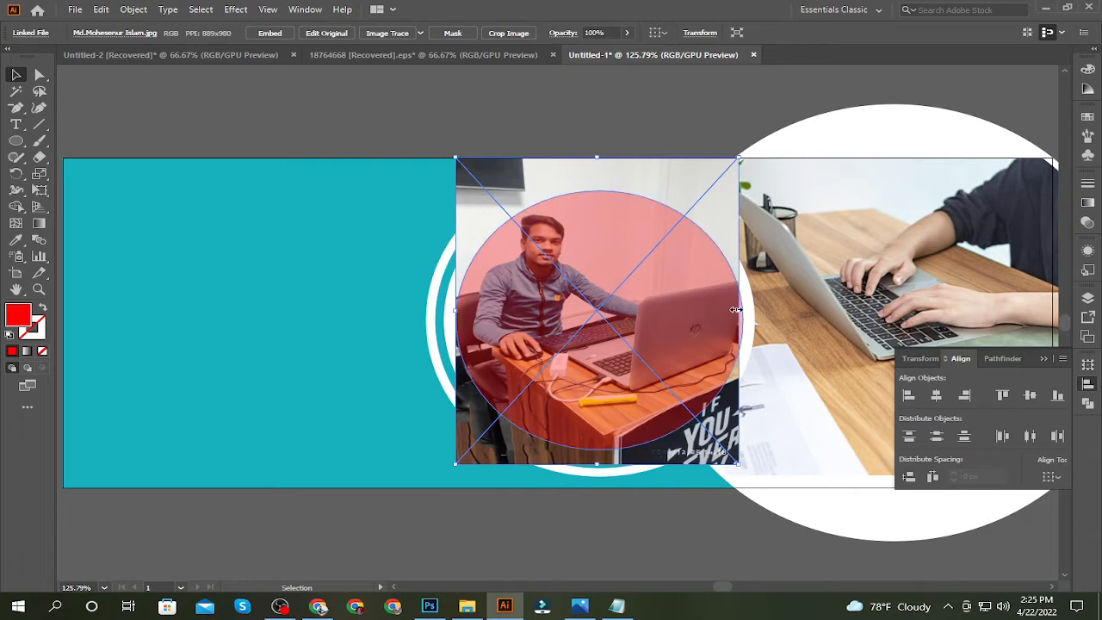
drag(736, 309, 749, 311)
Reflect the portrait photo horizontally so the man sits on the opposite side of the laptop
right_click(681, 336)
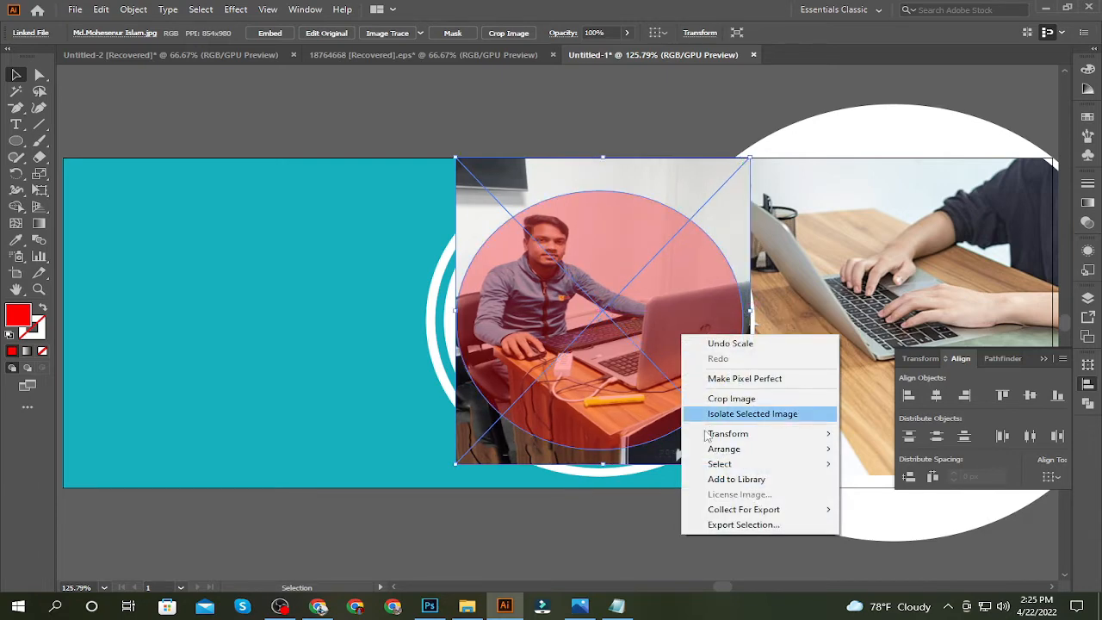
mouse_move(708, 434)
click(874, 482)
click(555, 387)
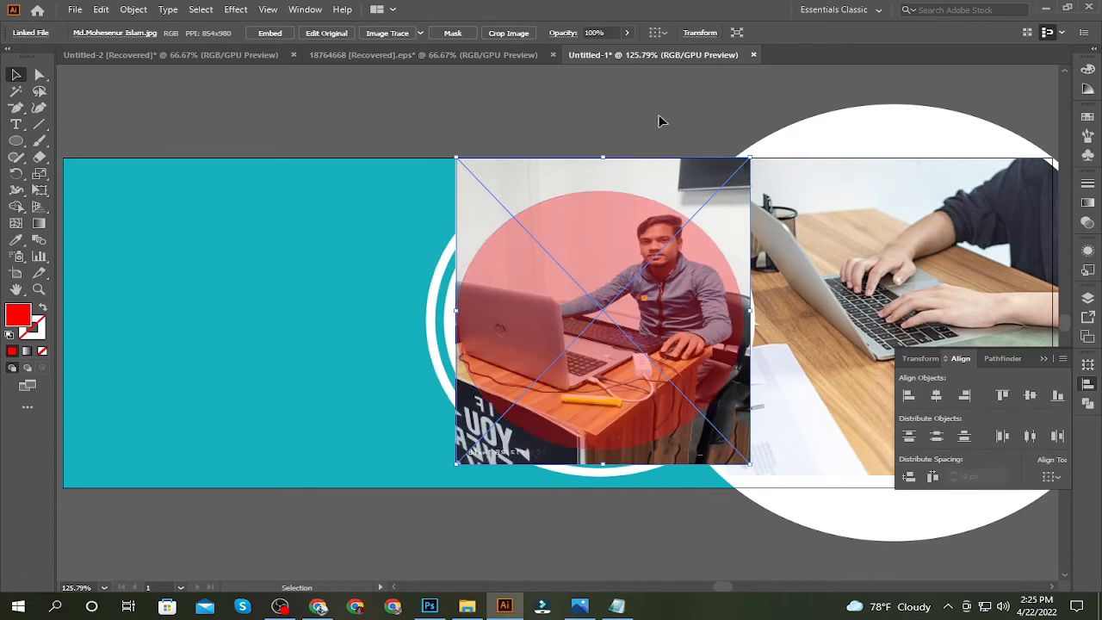
Clip the portrait photo inside the red circle with a clipping mask
click(277, 86)
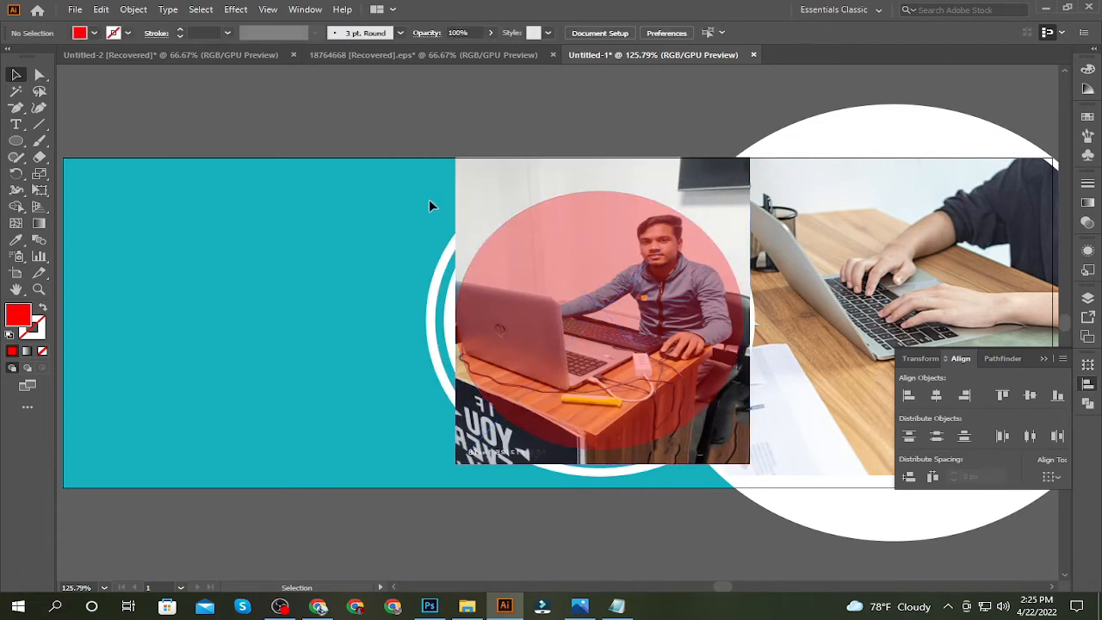
click(523, 282)
shift+click(481, 182)
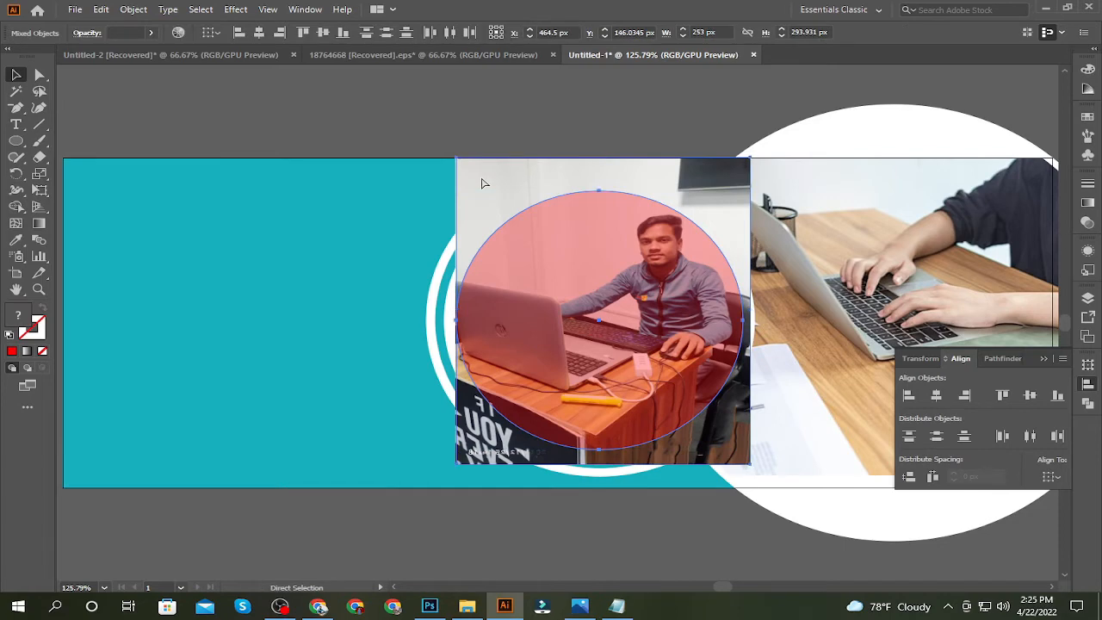
key(ctrl+7)
click(439, 104)
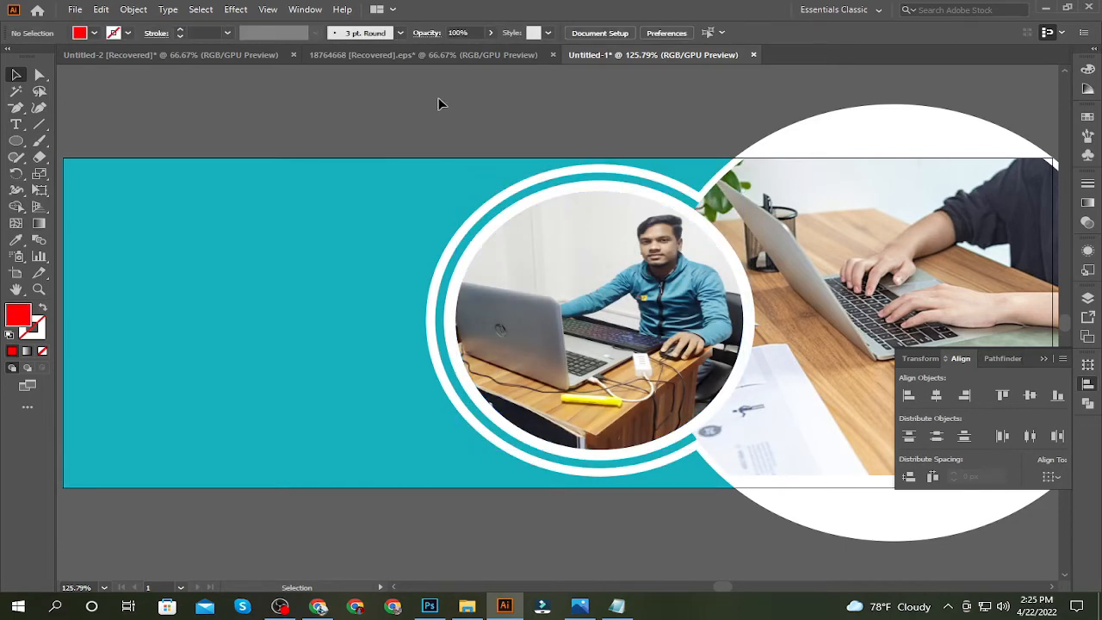
Draw a thin horizontal bar about 328 × 14 px from the banner's left edge to the portrait circle, filled white
key(ctrl+minus)
key(ctrl+minus)
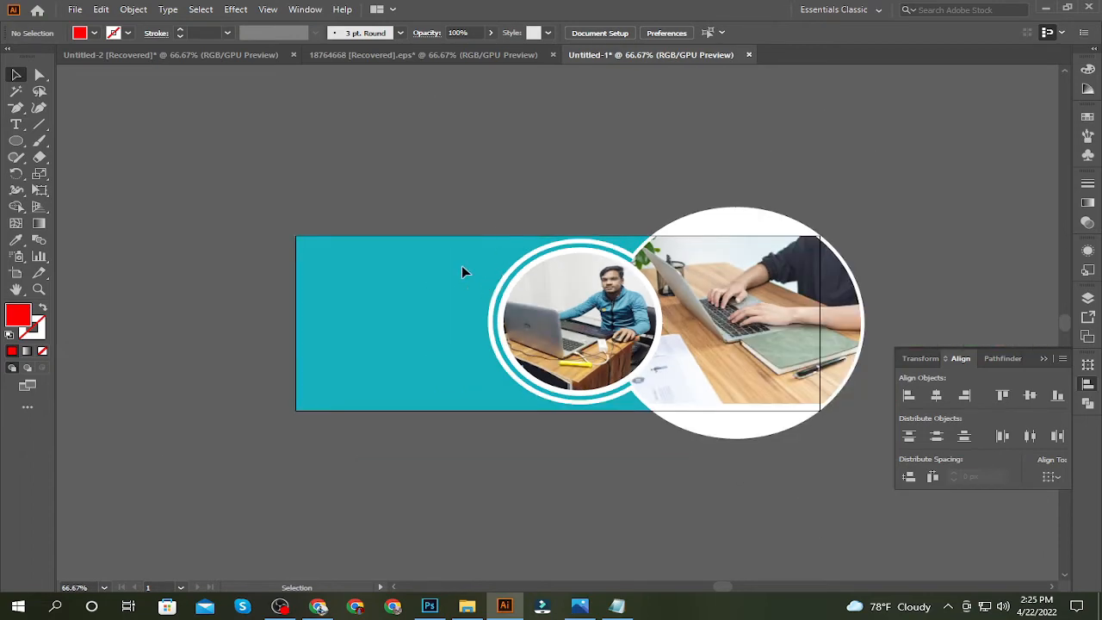
drag(10, 138, 86, 140)
drag(294, 299, 497, 312)
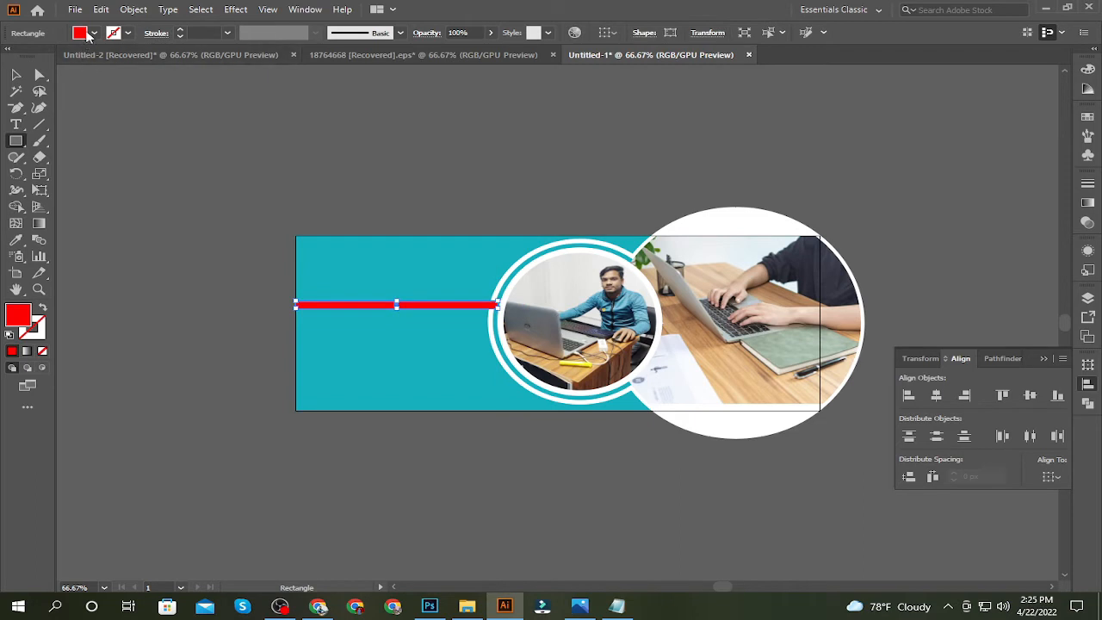
click(94, 33)
click(32, 55)
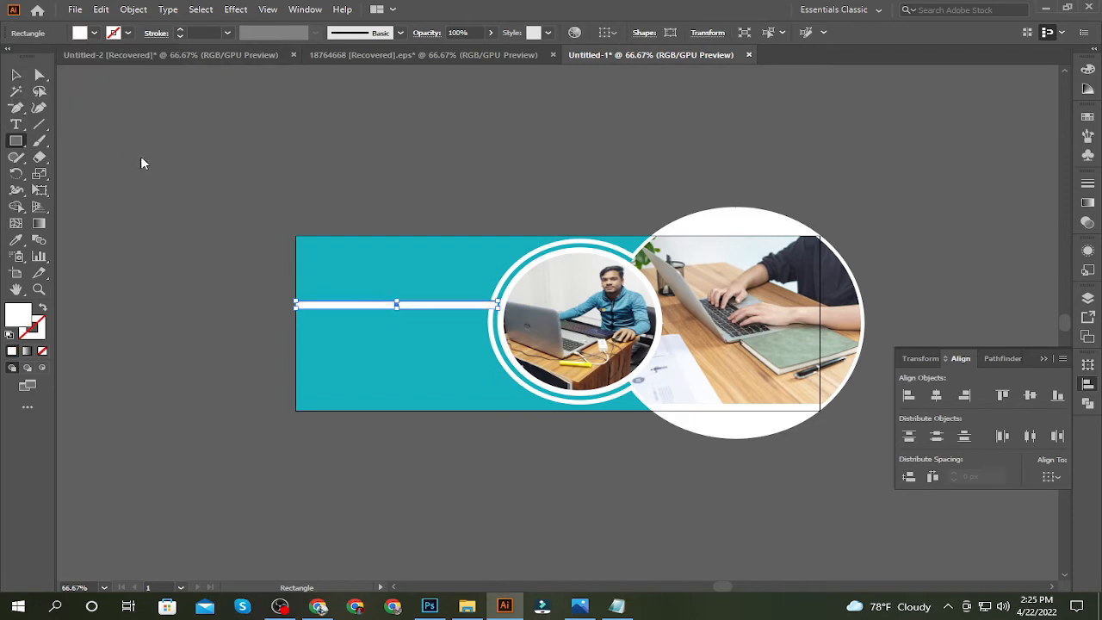
Move the white bar higher, extend its right end into the circle's ring and reduce its thickness by about half
key(ctrl+equal)
key(ctrl+equal)
click(140, 186)
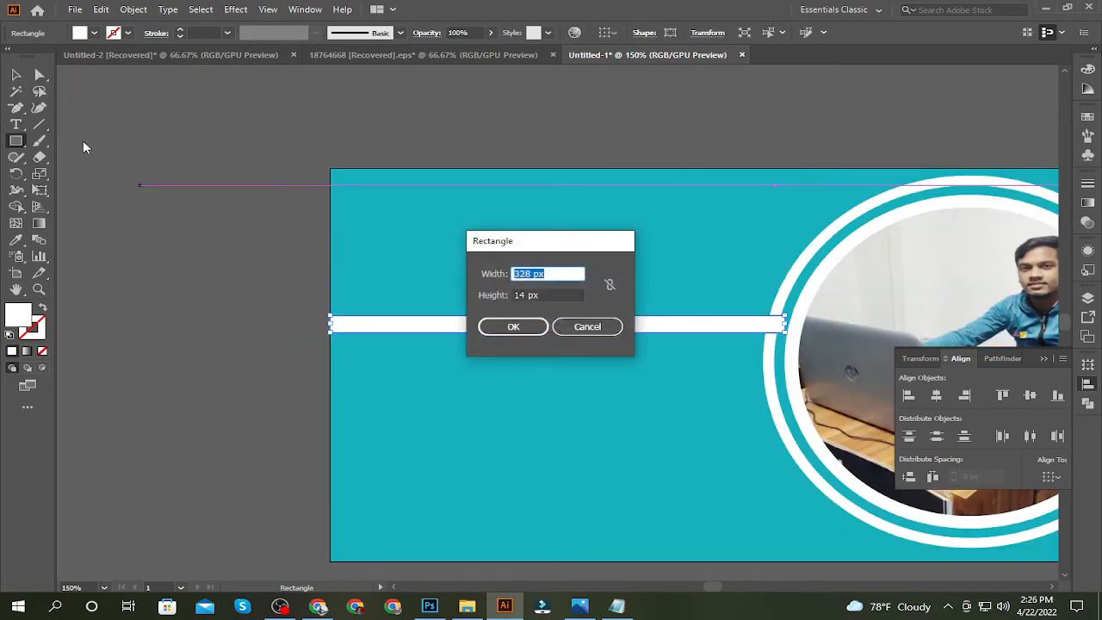
click(587, 326)
key(v)
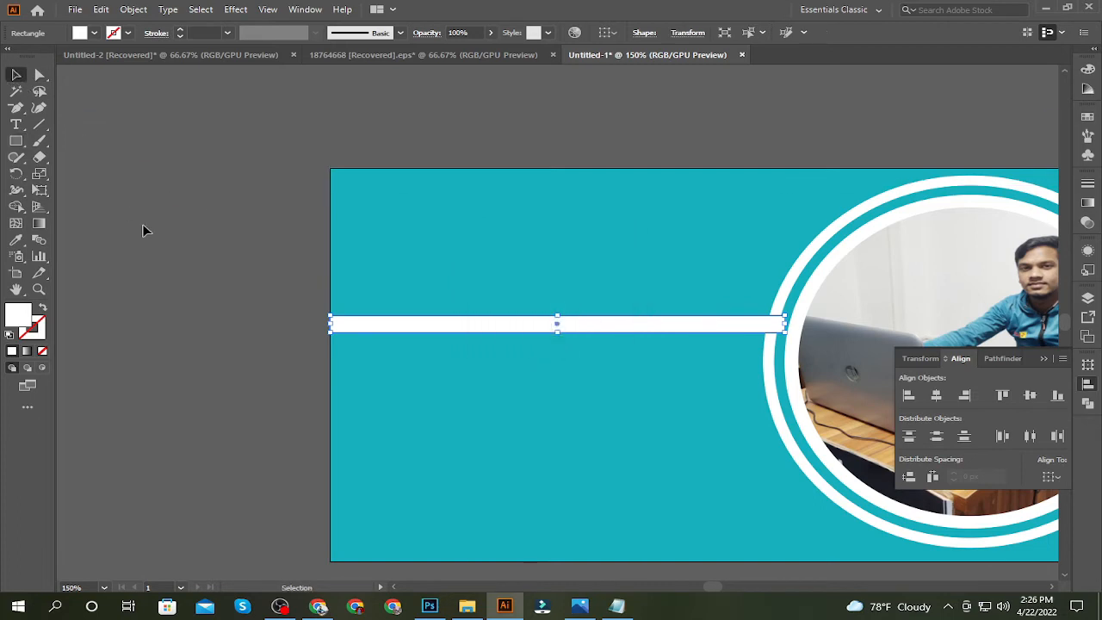
drag(143, 230, 95, 208)
click(146, 211)
drag(495, 300, 497, 243)
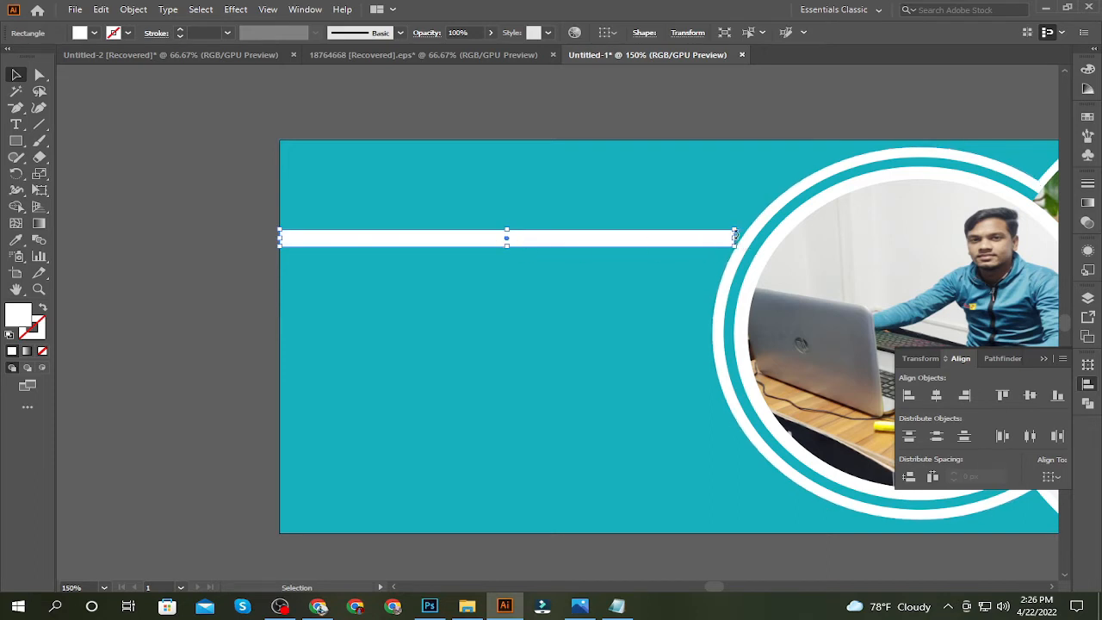
drag(736, 242, 756, 239)
drag(520, 241, 520, 239)
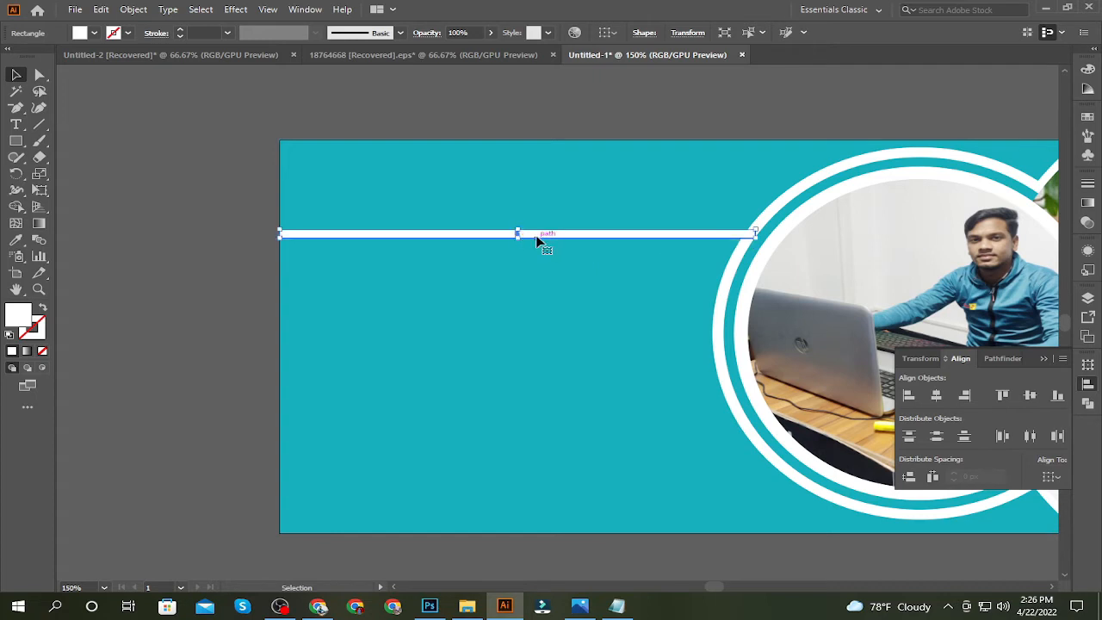
Nudge the white bar down and stack it behind the circles, just above the teal background
key(Down)
key(Down)
key(Down)
key(Down)
key(Down)
key(Down)
key(Down)
key(Down)
key(Down)
key(Down)
key(Down)
key(Down)
key(Down)
key(Down)
key(Down)
key(Down)
key(Down)
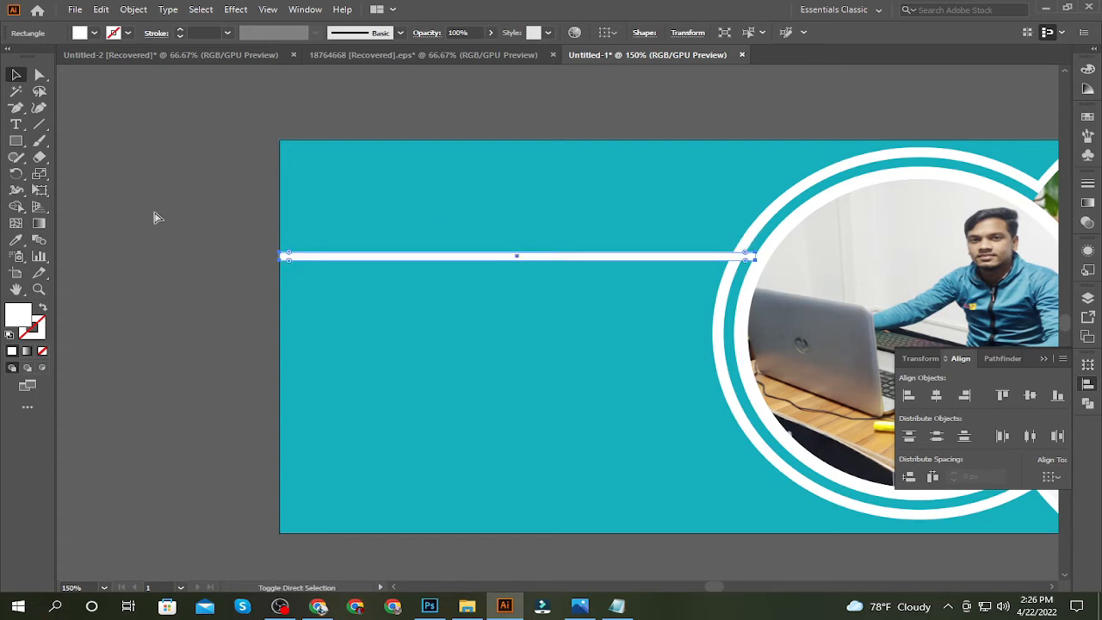
key(ctrl+shift+bracketleft)
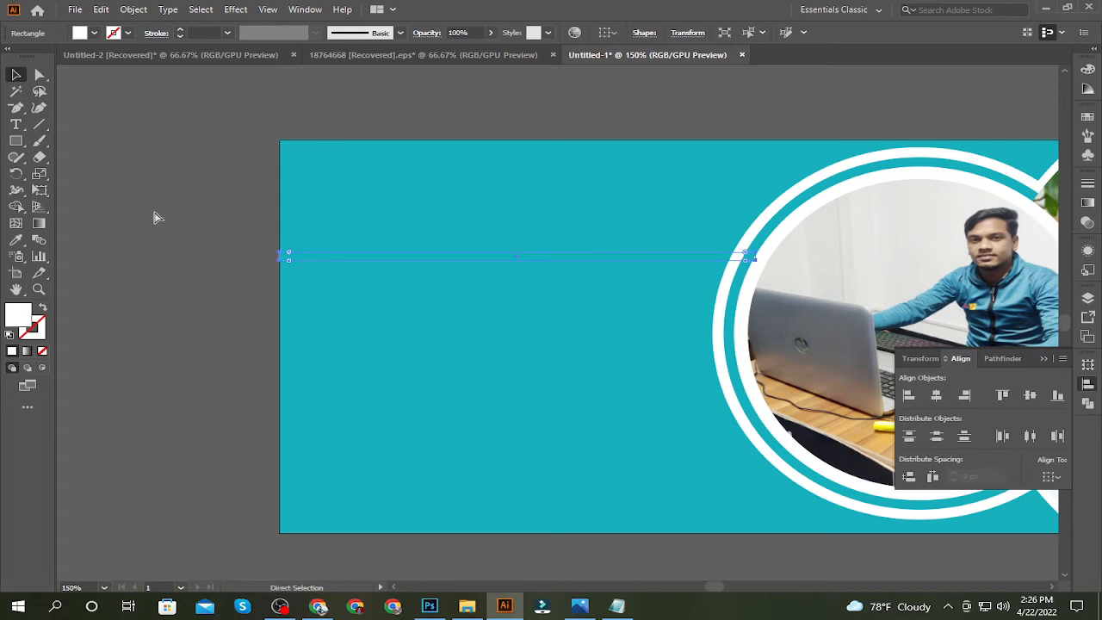
key(ctrl+bracketright)
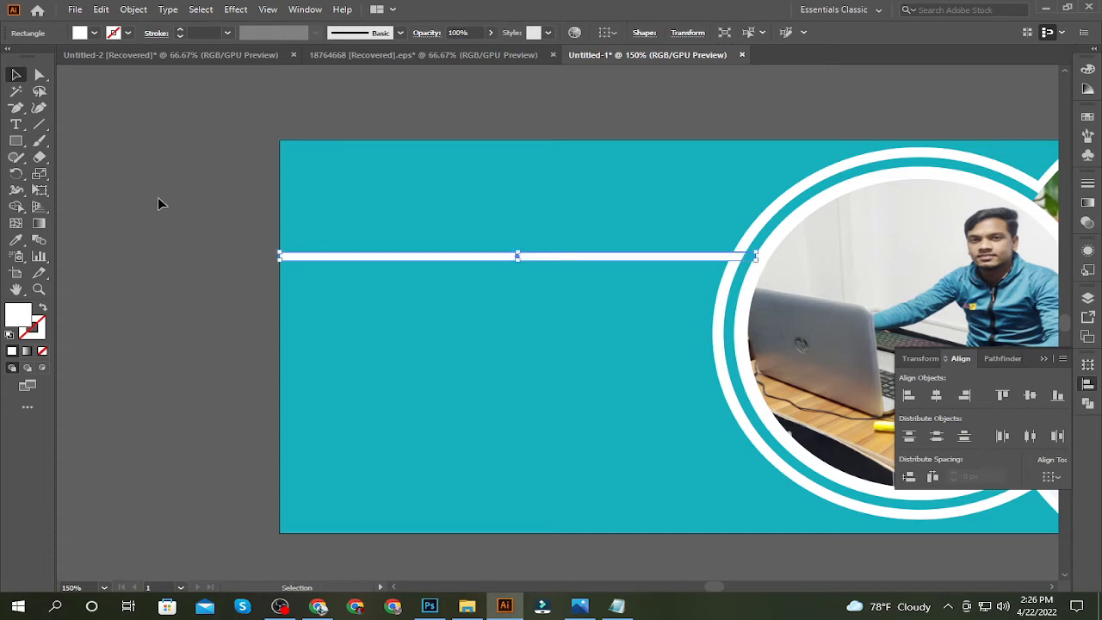
Shift the white bar slightly left so that it overhangs the banner's left edge
click(159, 199)
click(310, 256)
click(130, 215)
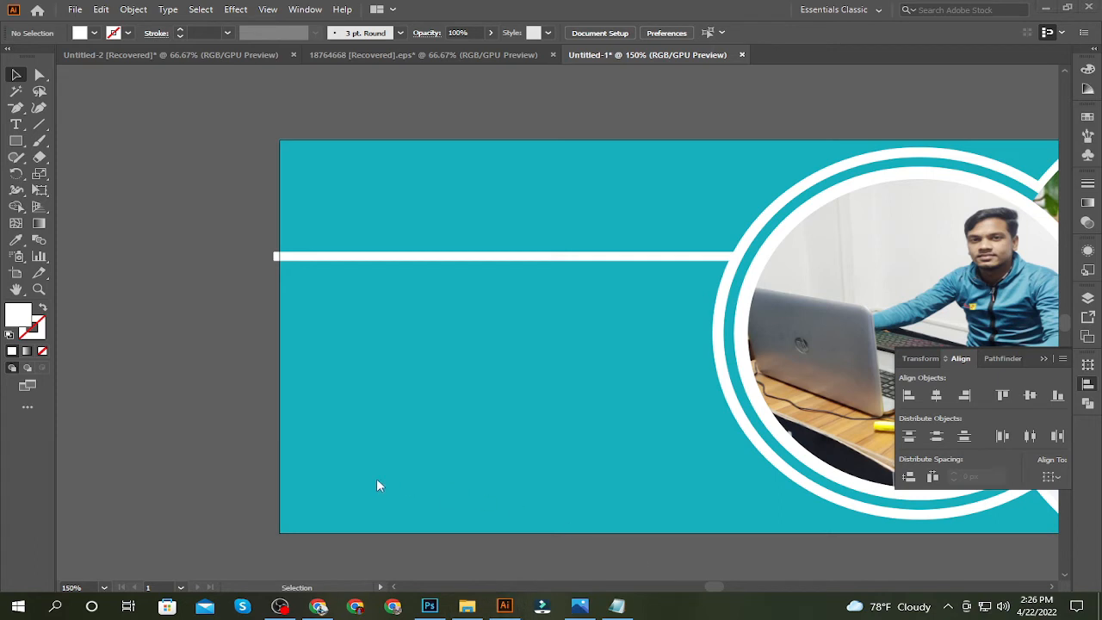
key(space)
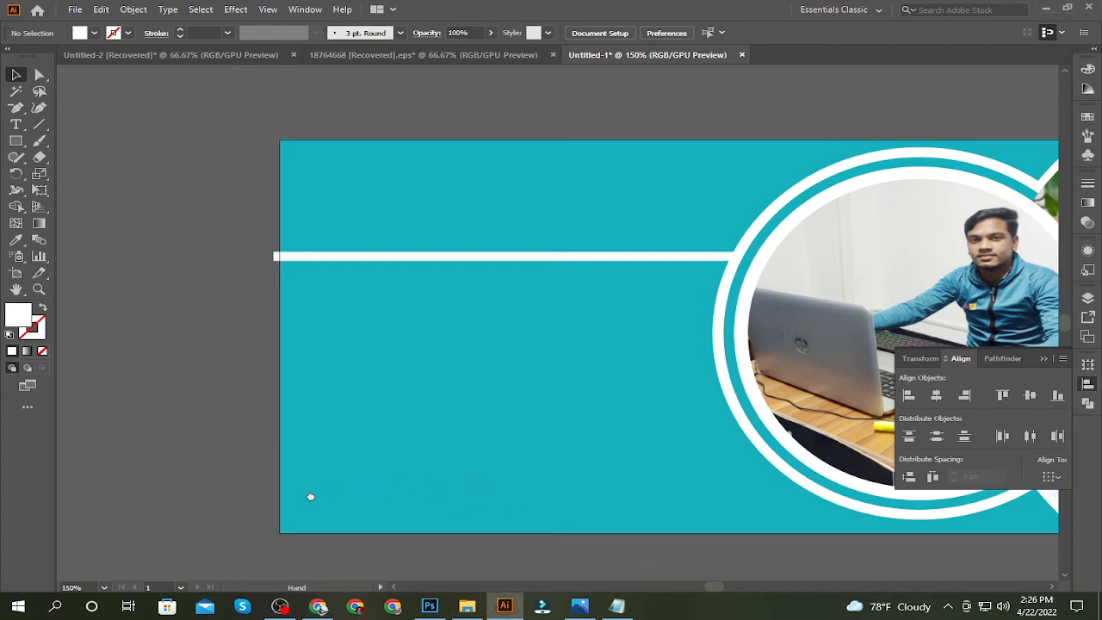
drag(310, 497, 201, 416)
drag(561, 543, 485, 558)
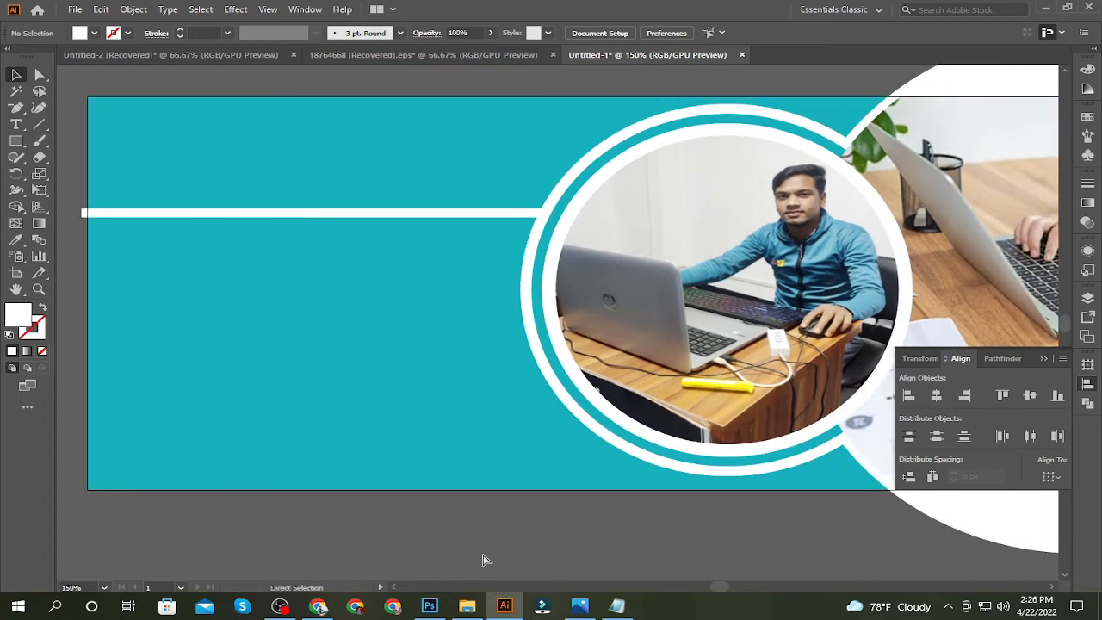
key(ctrl+minus)
drag(694, 591, 509, 521)
drag(476, 448, 552, 473)
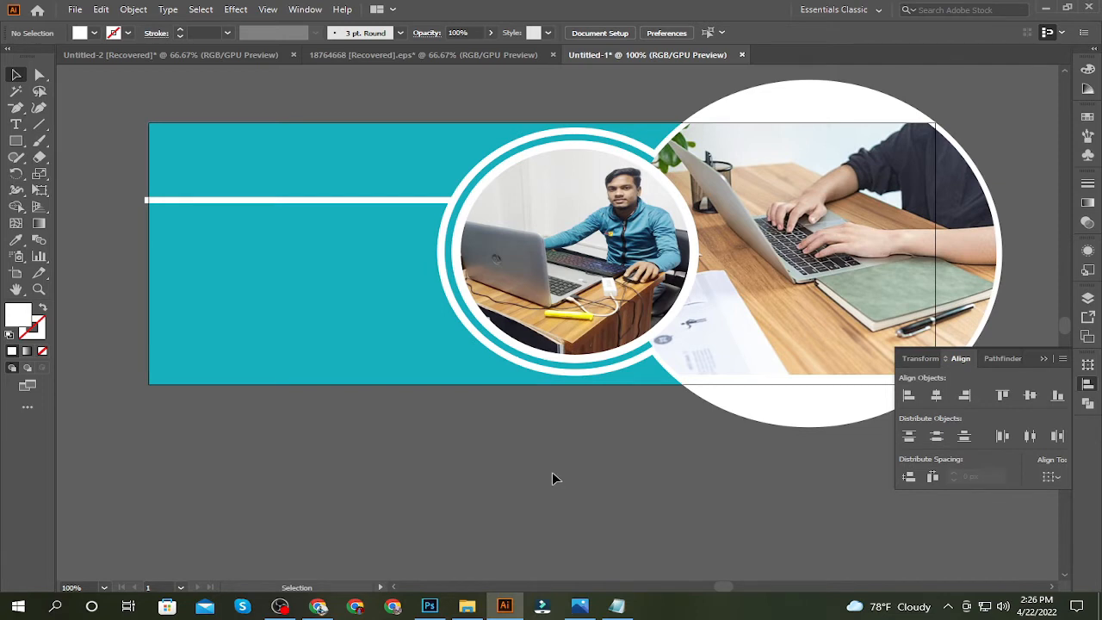
drag(528, 482, 465, 473)
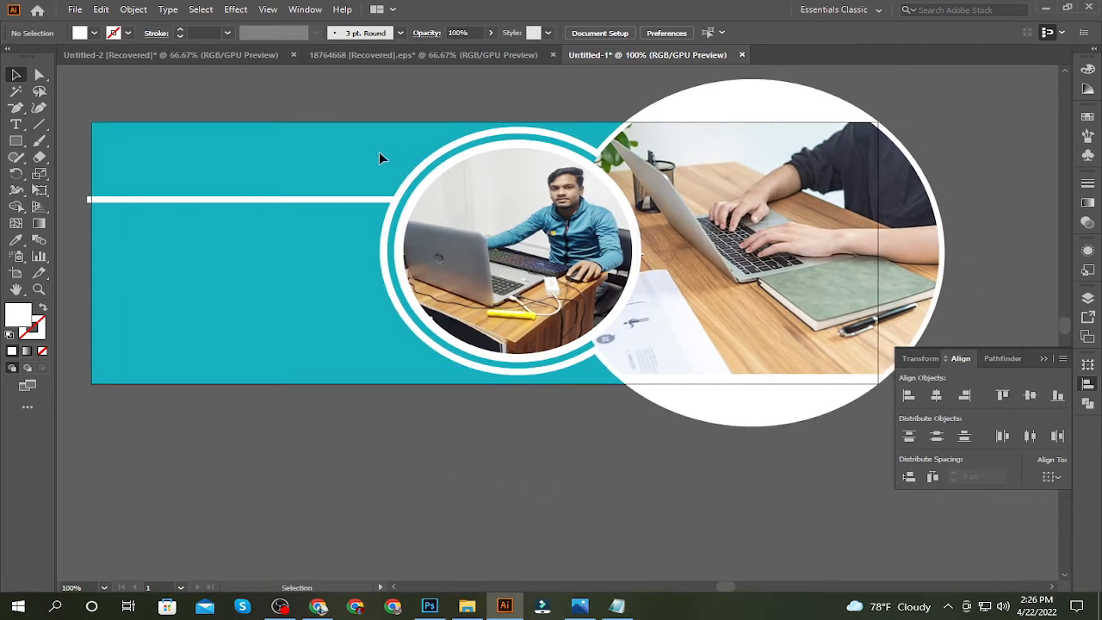
Select the bar and all circle artwork and centre them vertically relative to the artboard
key(ctrl+a)
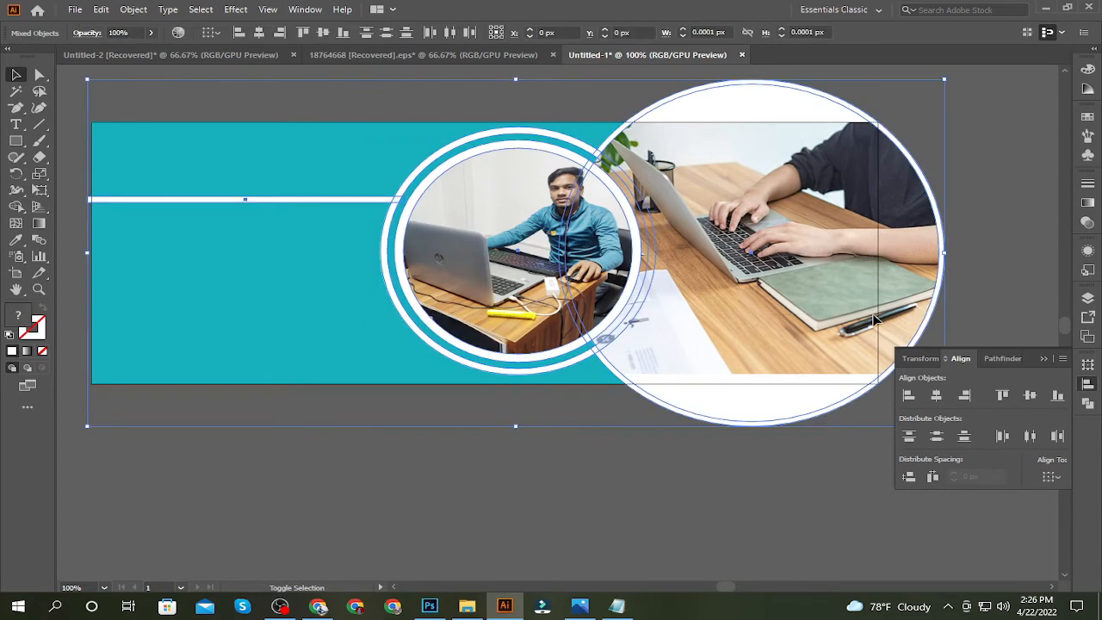
click(547, 470)
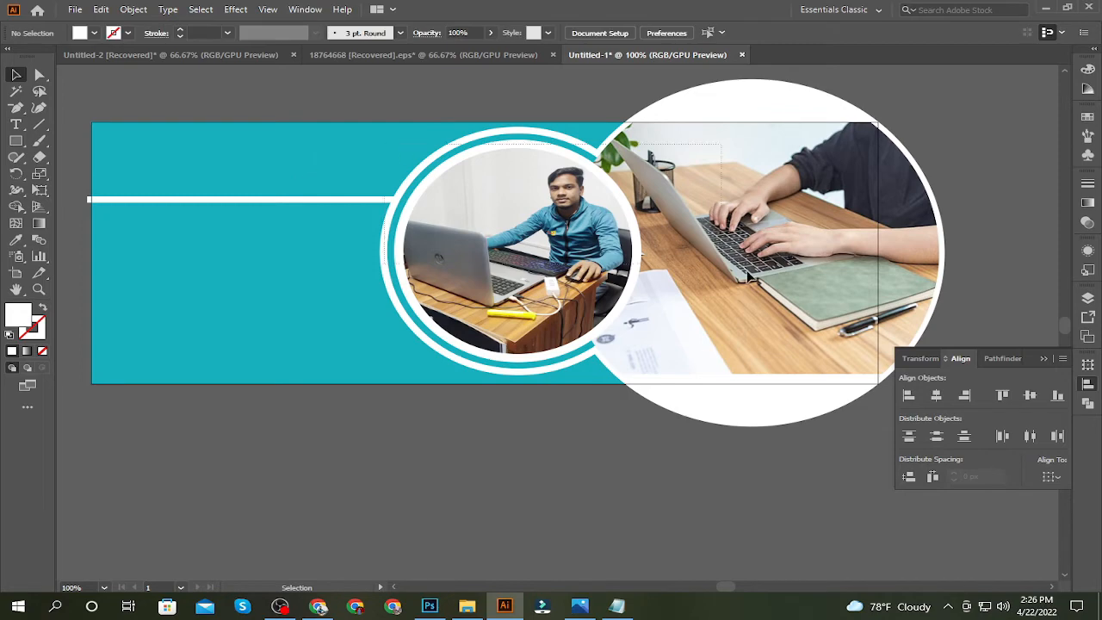
key(ctrl+a)
key(a)
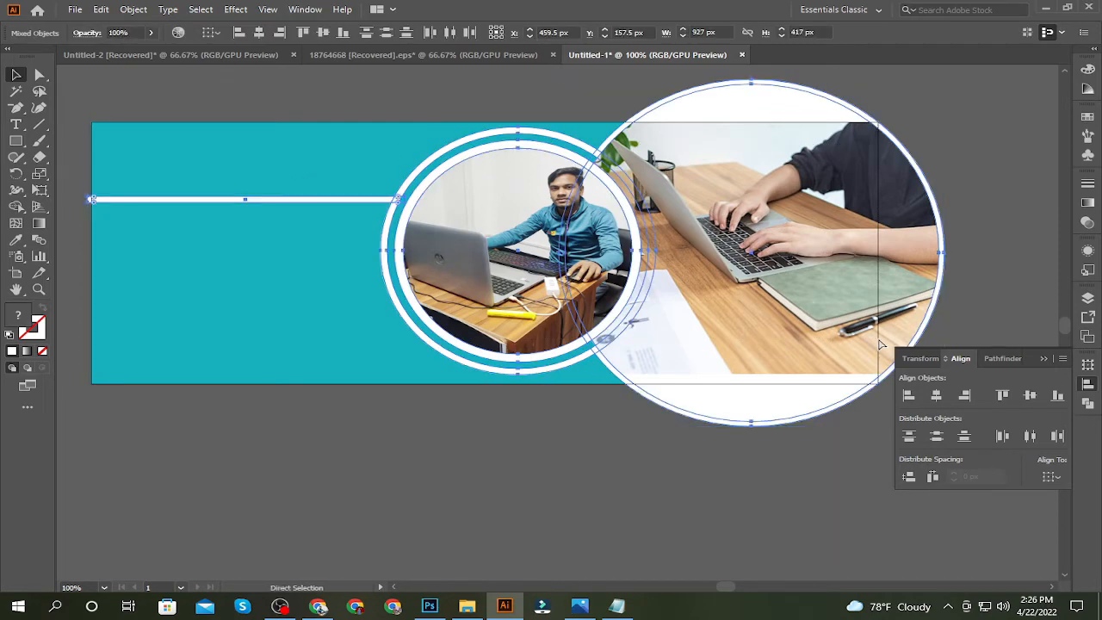
key(v)
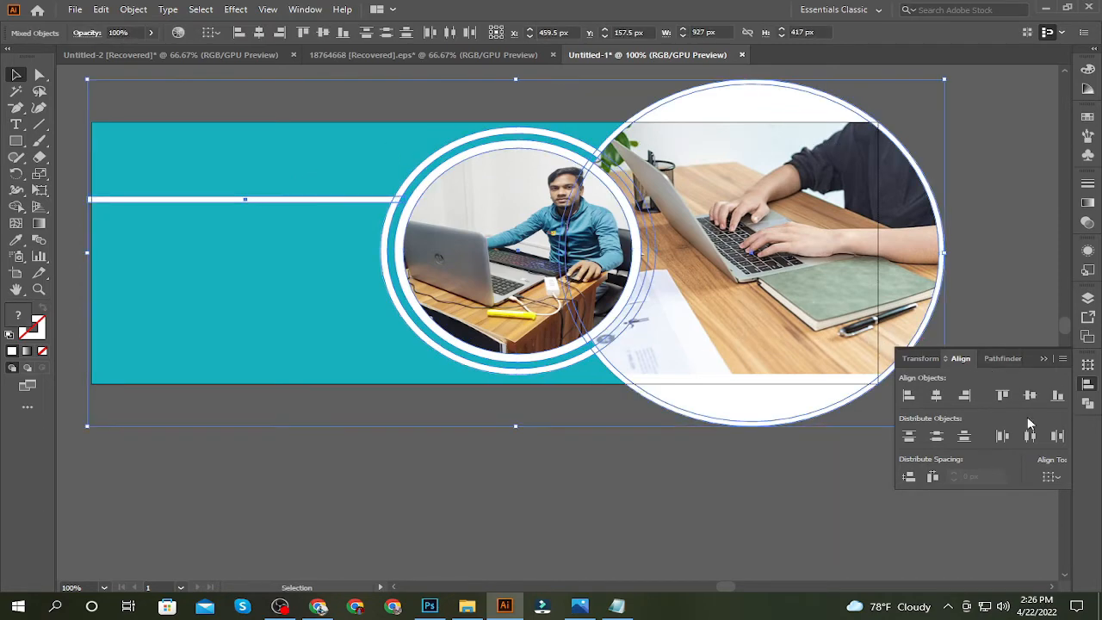
click(1050, 476)
click(1022, 526)
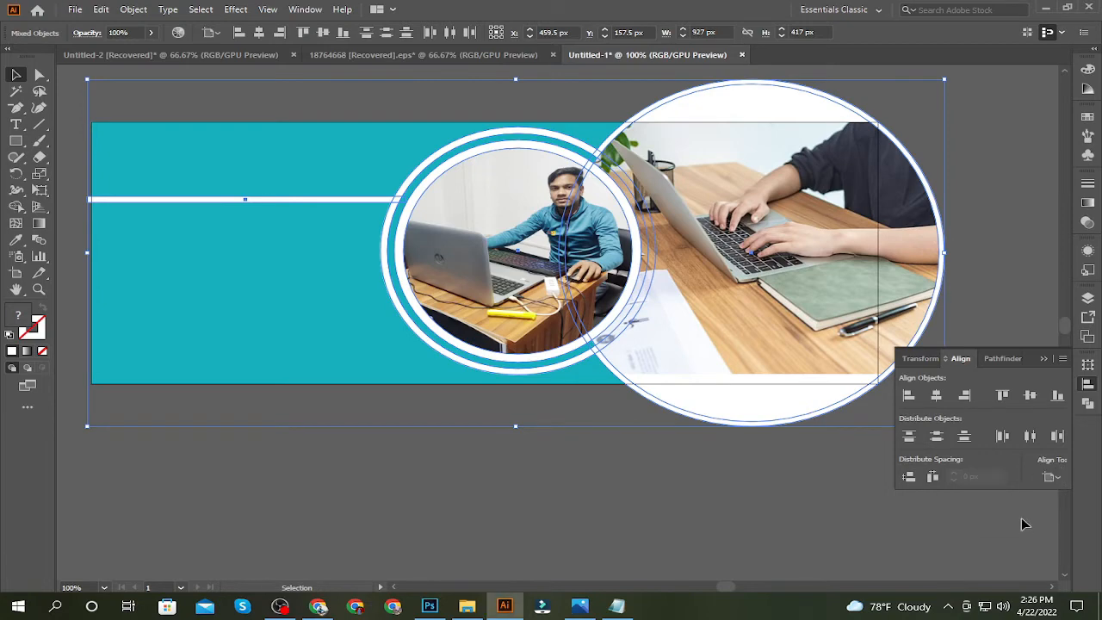
click(1026, 396)
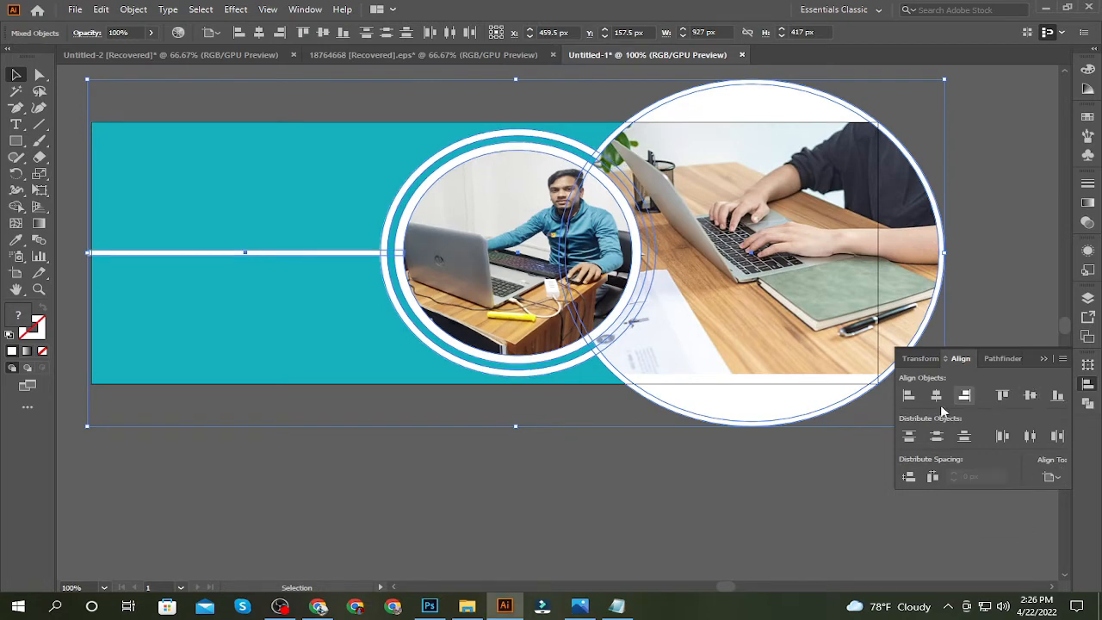
Scale the selected artwork down to about 847 × 381 px and shift it right until the large circle extends past the banner's right edge
drag(945, 79, 930, 100)
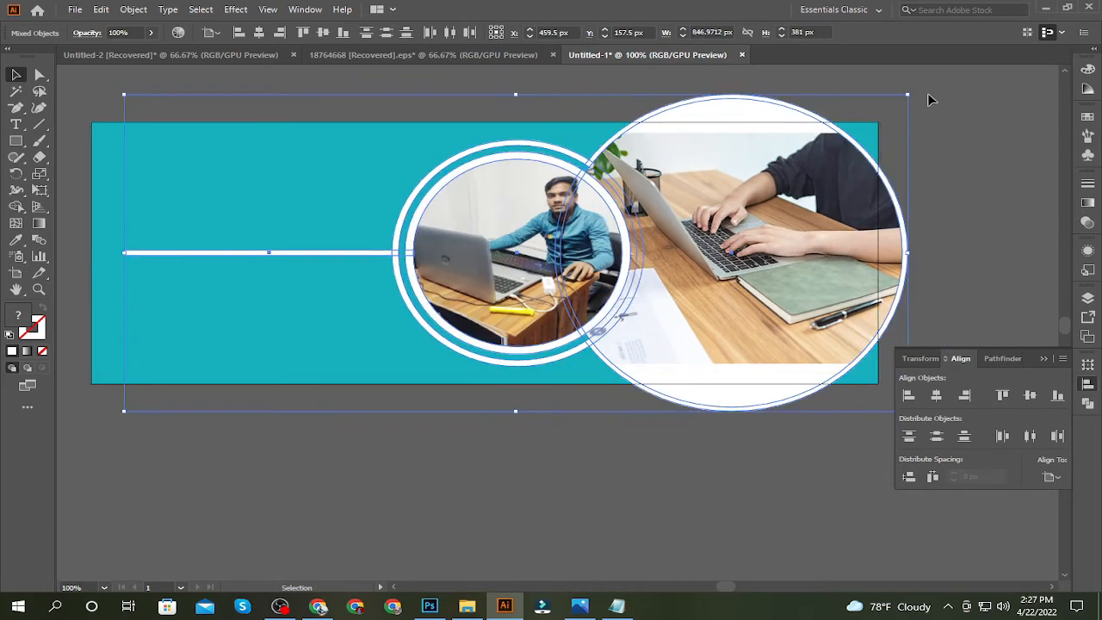
key(Right)
key(Right)
key(Right)
key(Right)
key(Right)
key(Right)
key(Right)
key(Right)
key(Right)
key(Right)
key(Right)
key(Right)
key(Right)
key(Right)
key(Right)
key(Right)
key(Right)
key(Right)
key(Right)
key(Right)
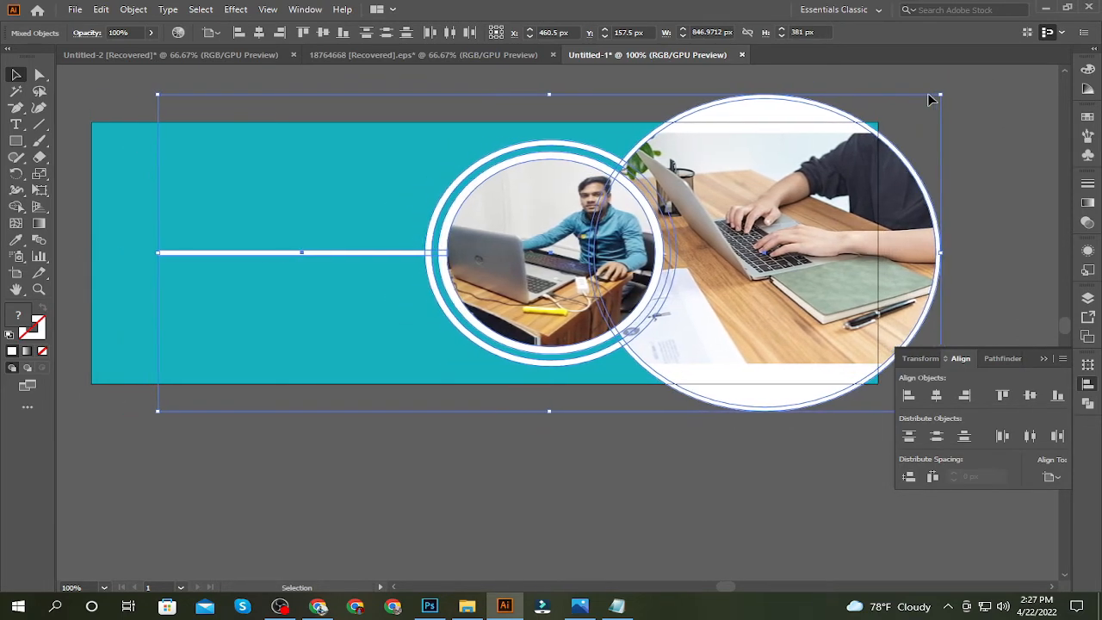
key(Right)
key(Right)
key(Right)
key(Right)
key(Right)
key(Right)
key(Right)
key(Right)
key(Right)
key(Right)
key(Right)
key(Right)
key(Right)
key(Right)
key(Right)
key(Right)
key(Right)
key(Right)
key(Right)
key(Right)
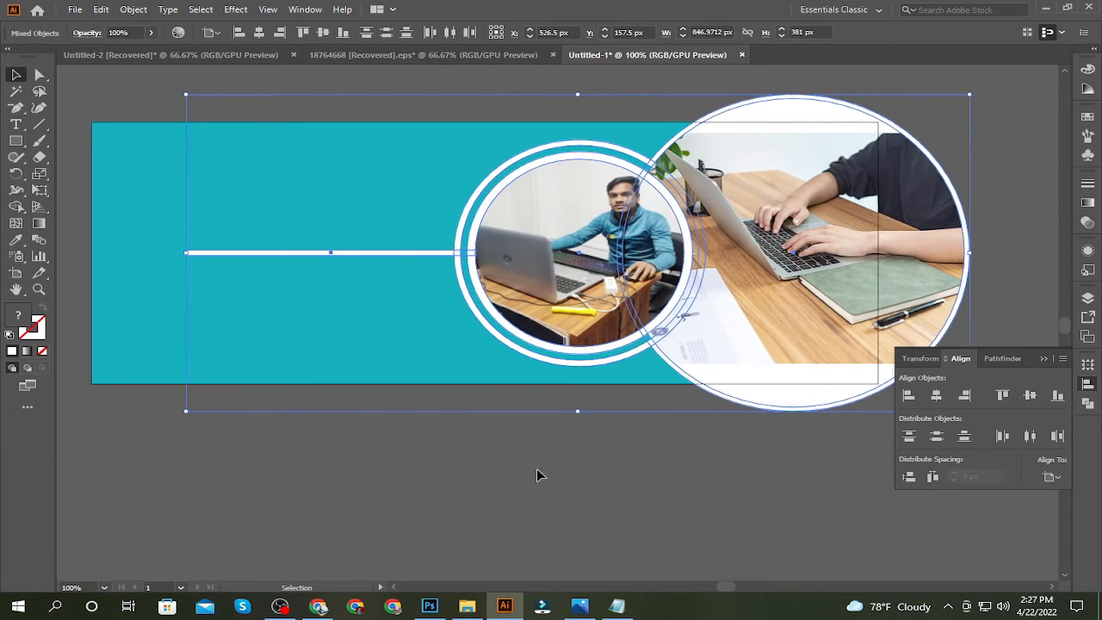
Move the white bar on its own up and left so that it slightly overhangs the banner's left edge
key(ctrl+g)
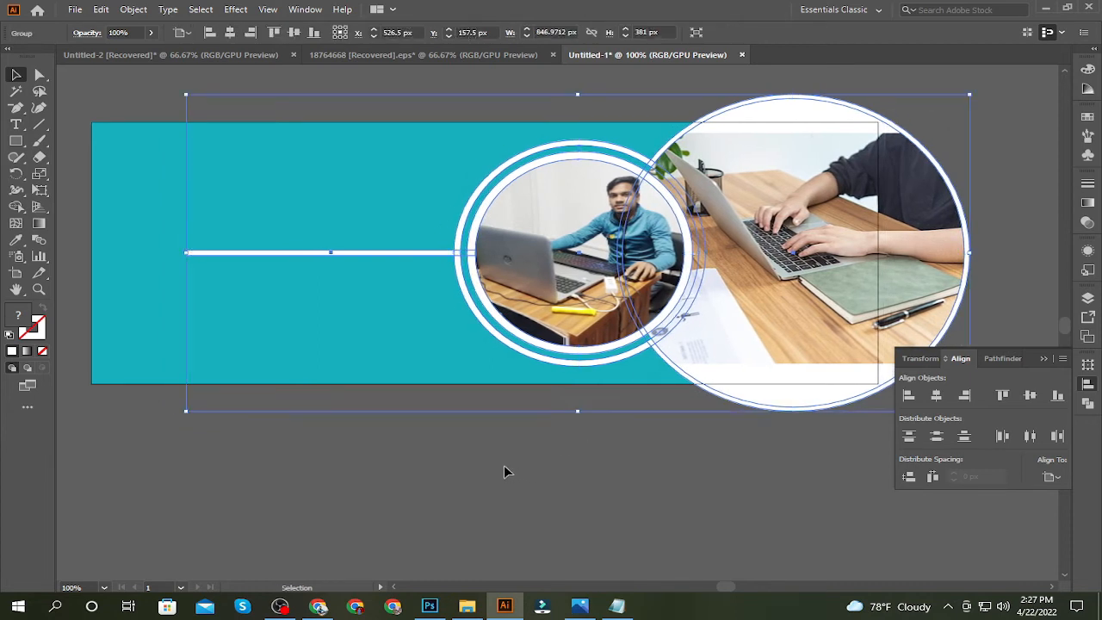
key(ctrl+shift+a)
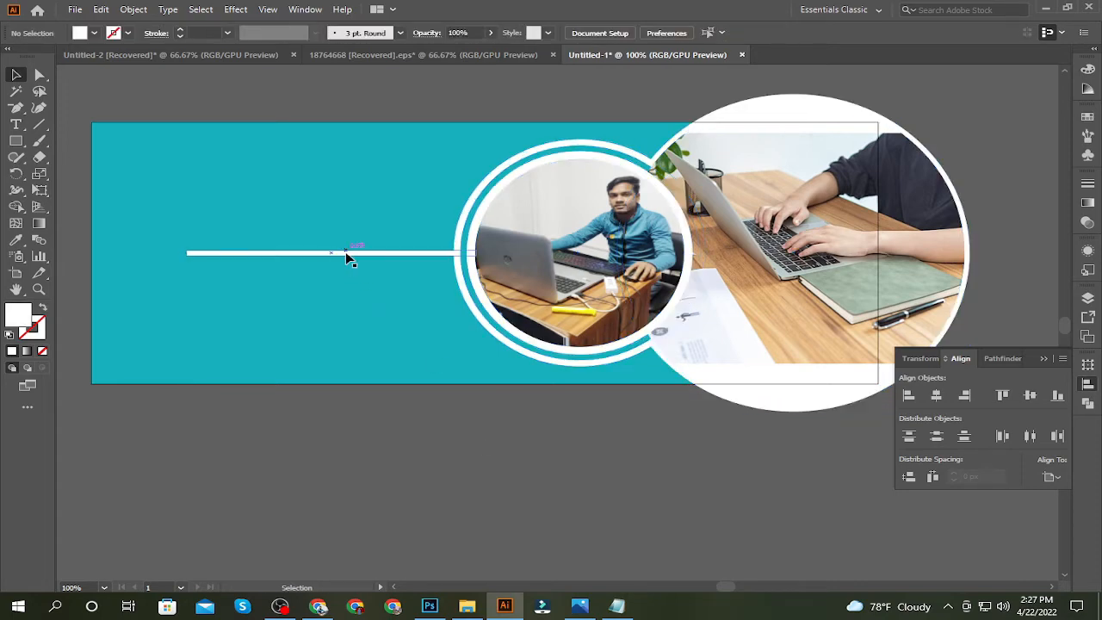
drag(345, 253, 245, 190)
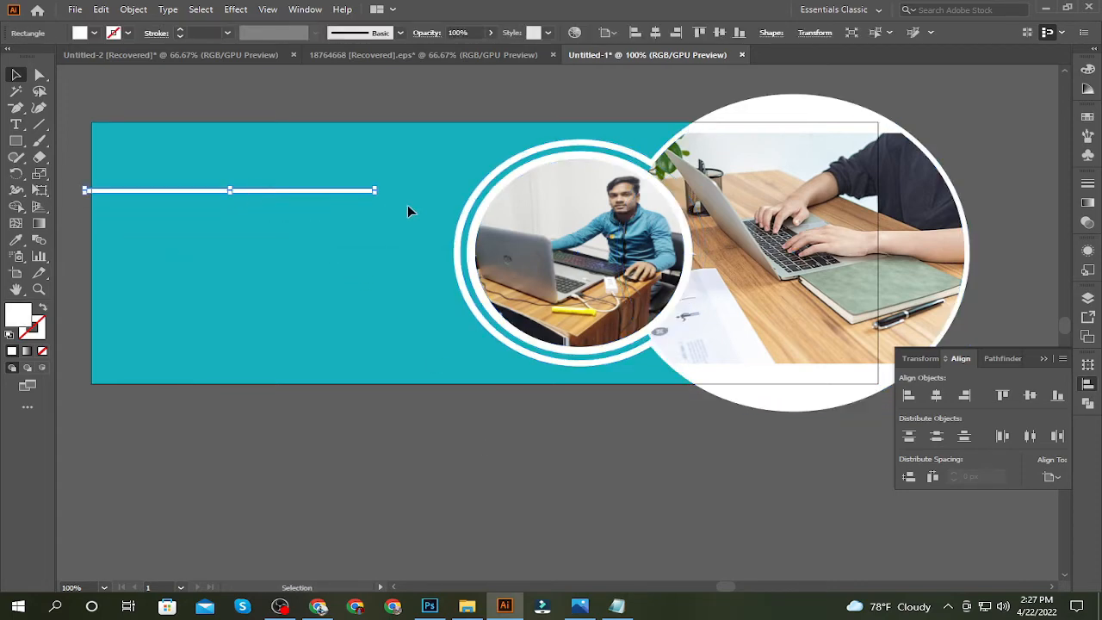
Group the two photo circles together with their rings, leaving the white bar out
click(718, 260)
key(ctrl)
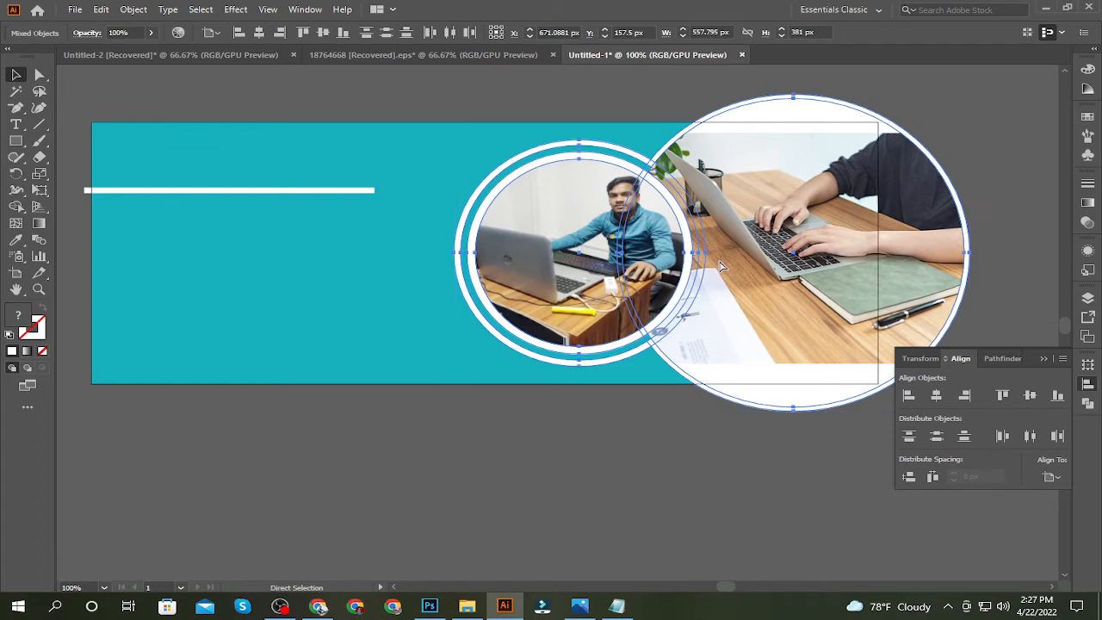
click(453, 447)
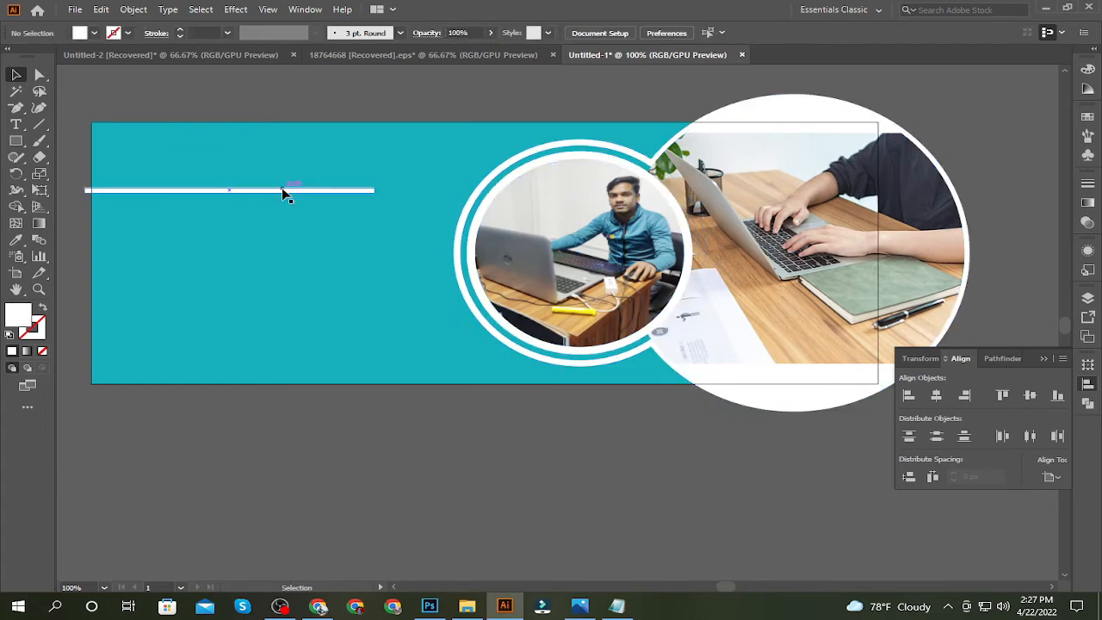
Nudge the circle group left and right until it sits slightly further left on the banner
click(282, 188)
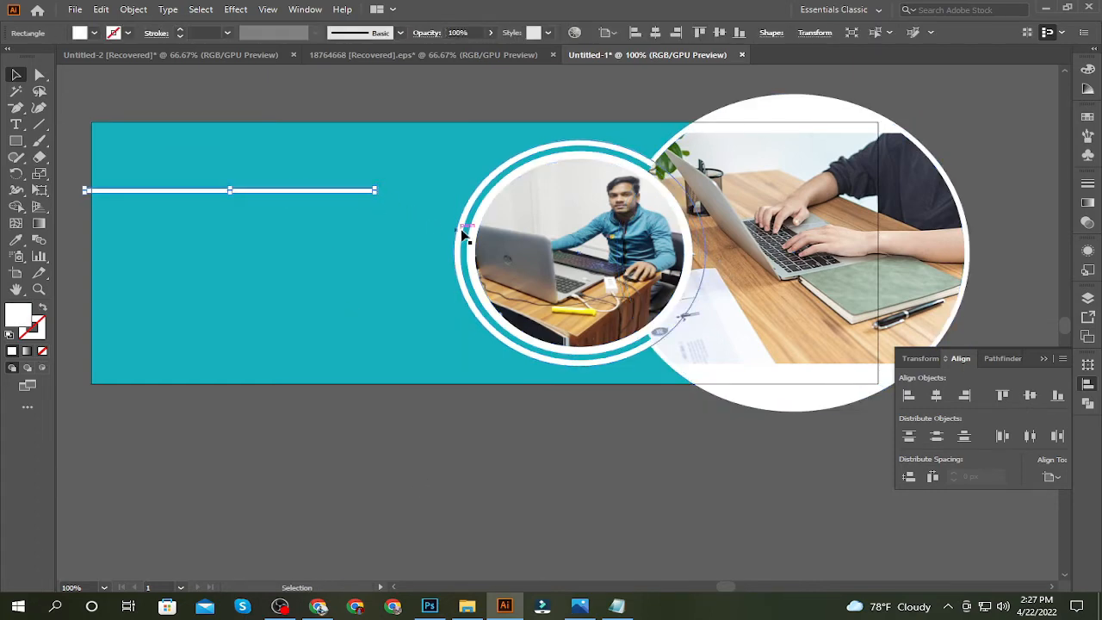
click(508, 245)
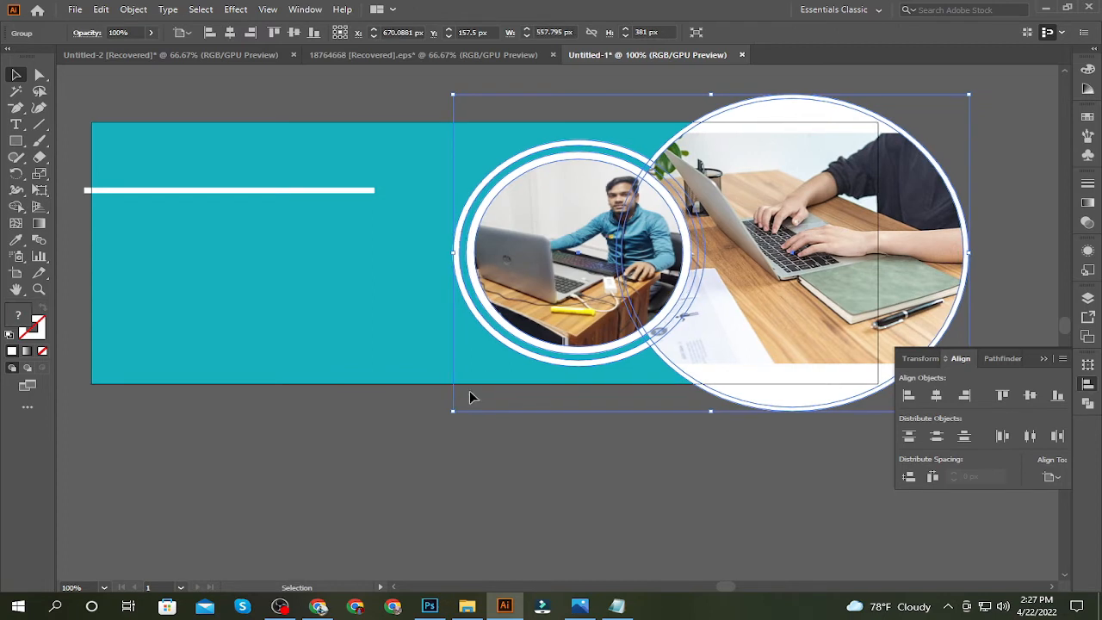
key(Left)
key(Left)
key(Left)
key(Left)
key(Left)
key(Left)
key(Left)
key(Left)
key(Left)
key(Left)
key(Left)
key(Left)
key(Left)
key(Left)
key(Left)
key(Left)
key(Left)
key(Left)
key(Left)
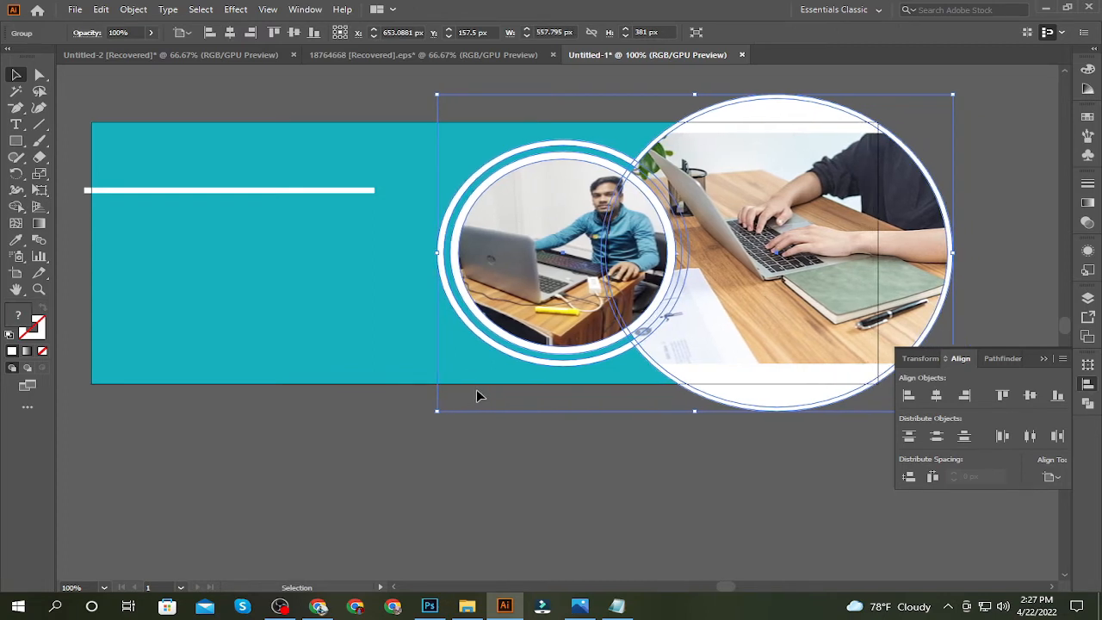
key(Right)
key(Right)
key(Right)
key(Right)
key(Right)
key(Right)
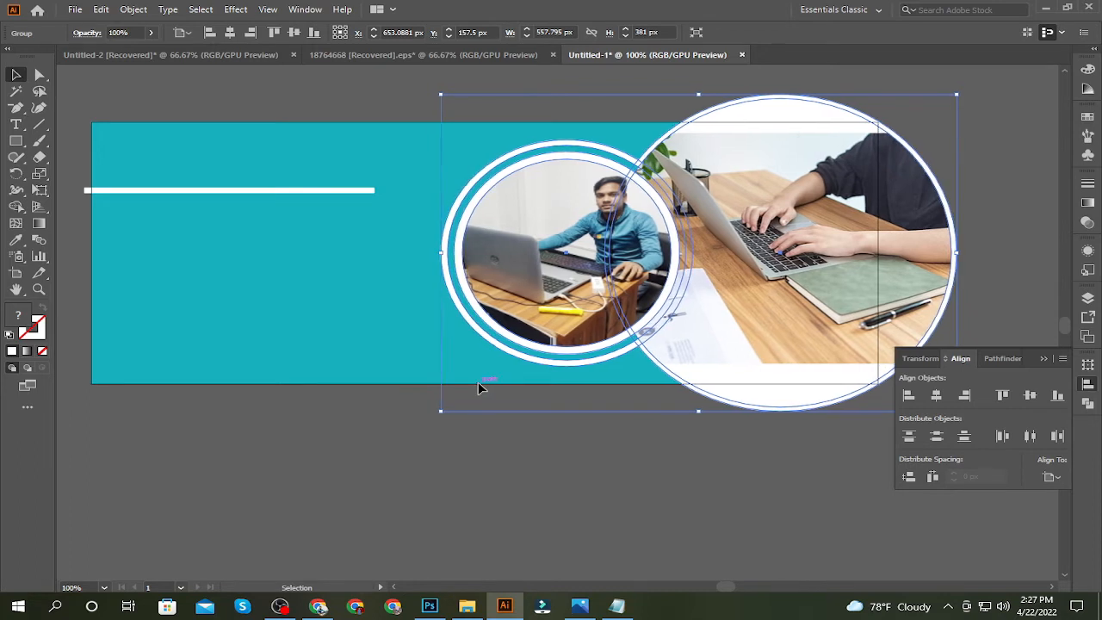
key(Right)
key(Right)
key(Right)
key(Right)
key(Right)
key(Right)
key(Right)
key(Right)
key(Right)
key(Right)
key(Right)
key(Right)
key(Right)
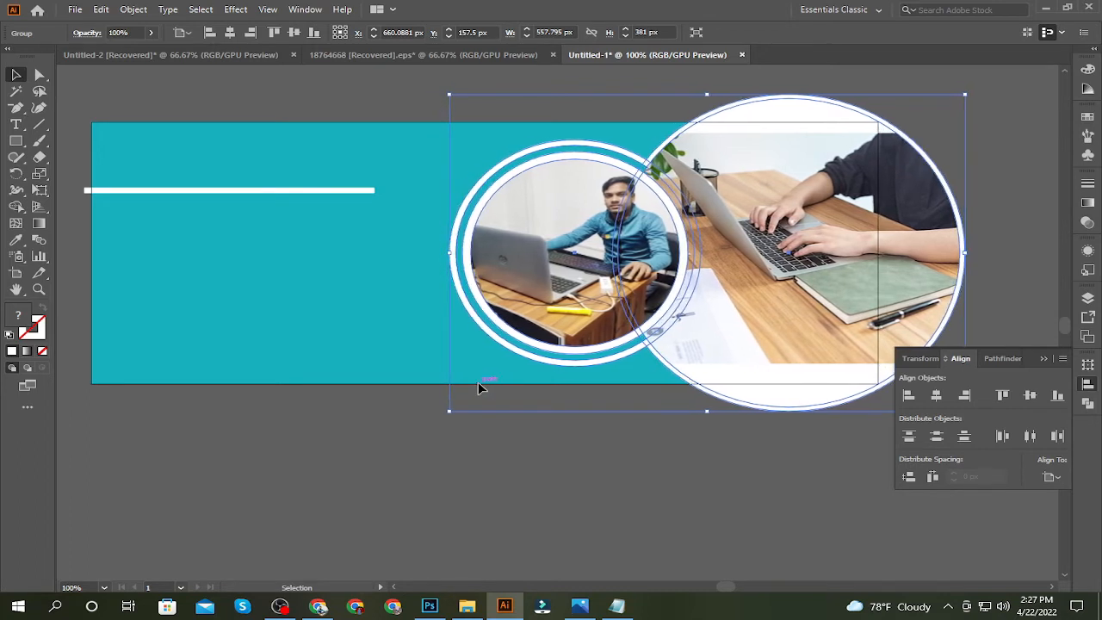
click(477, 385)
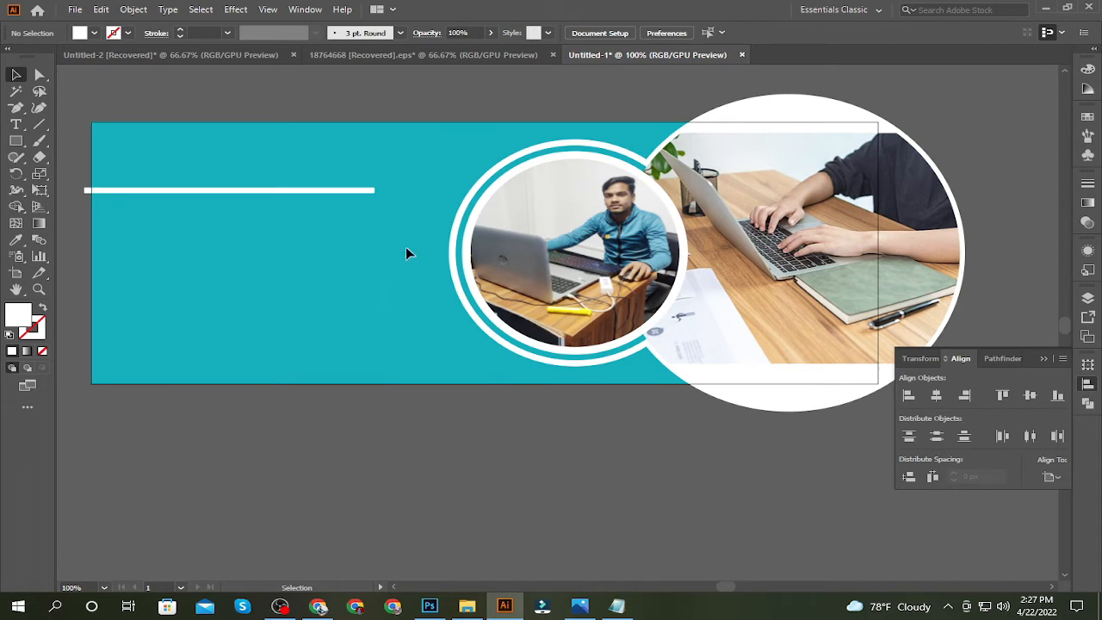
Nudge the white bar slightly right so that its left end sits near the banner's left edge
click(310, 190)
click(205, 251)
drag(255, 328, 348, 338)
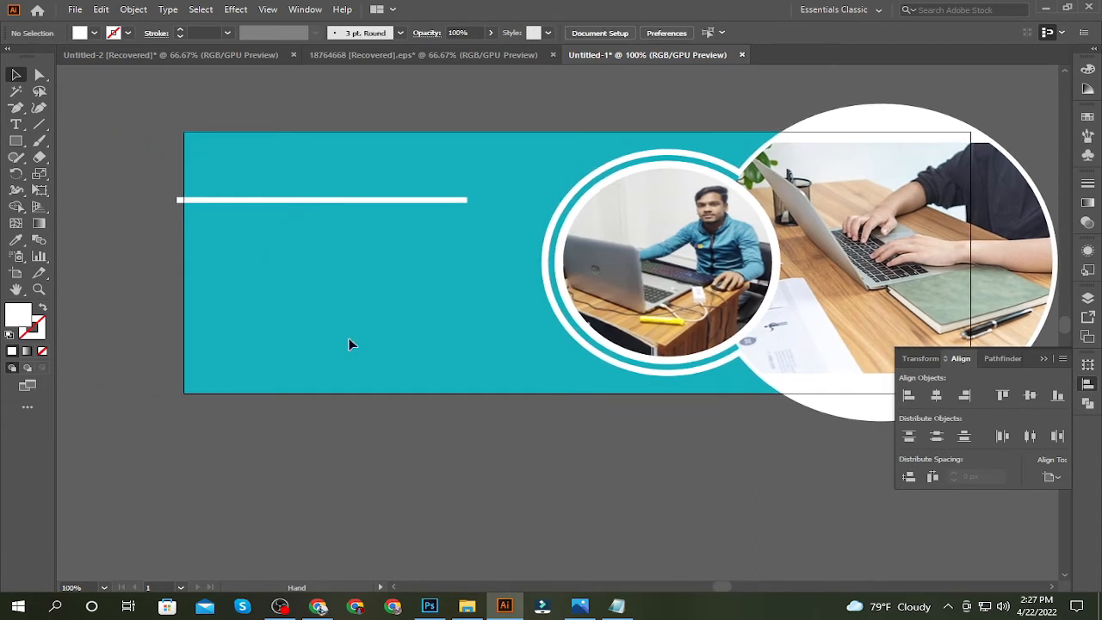
click(300, 200)
key(Right)
key(Right)
key(Right)
key(Right)
key(Right)
key(Right)
key(Right)
key(Right)
key(Right)
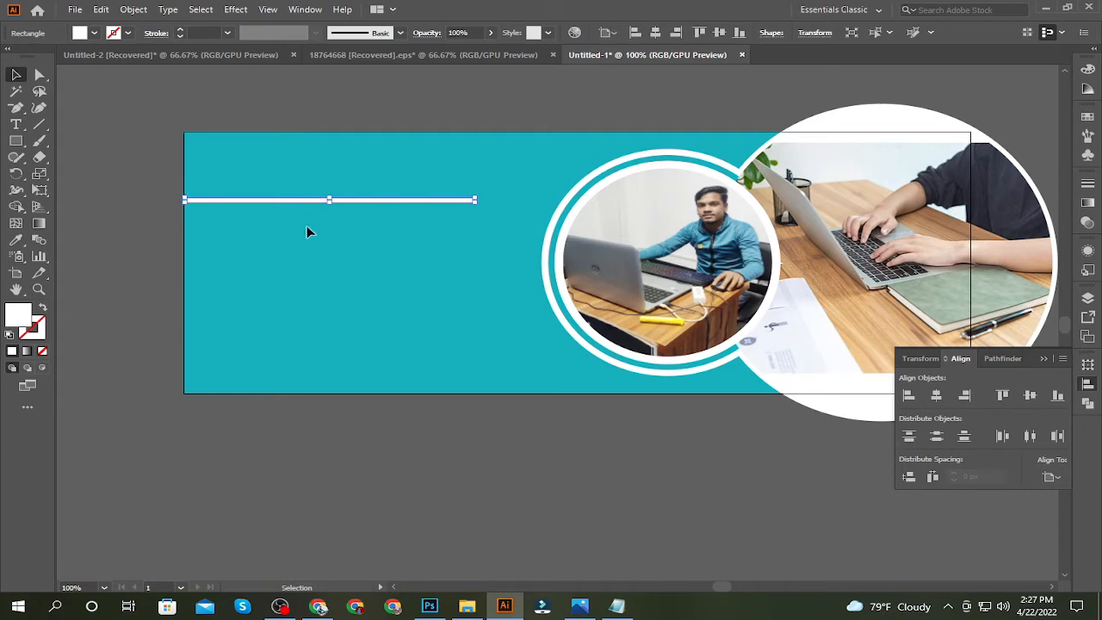
key(Left)
key(Left)
key(Left)
click(302, 331)
Copy "BRIND YOUR BUSINESS" from the Notepad file and paste it as a text line above the white bar in Illustrator
click(620, 600)
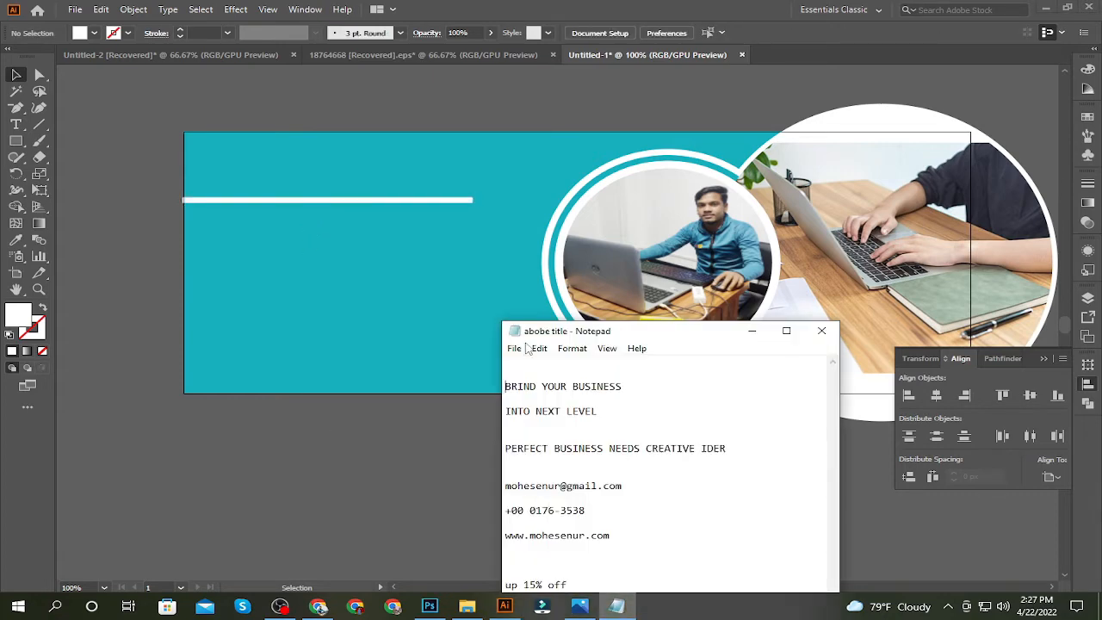
mouse_move(506, 386)
mouse_down()
mouse_move(641, 389)
mouse_move(506, 386)
mouse_up()
key(ctrl+c)
click(641, 390)
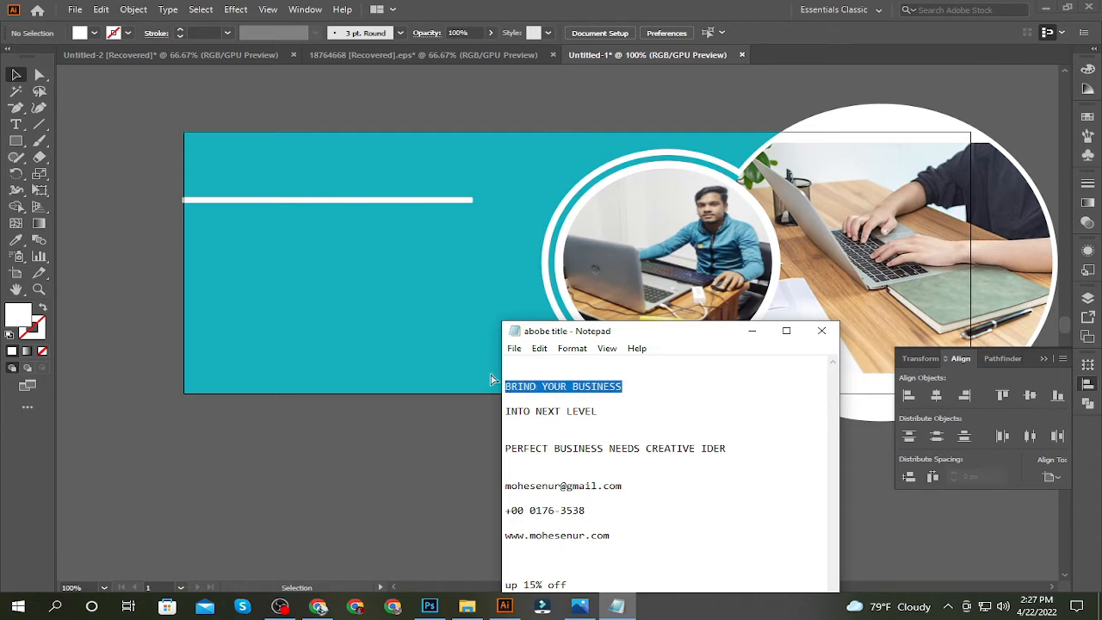
click(15, 124)
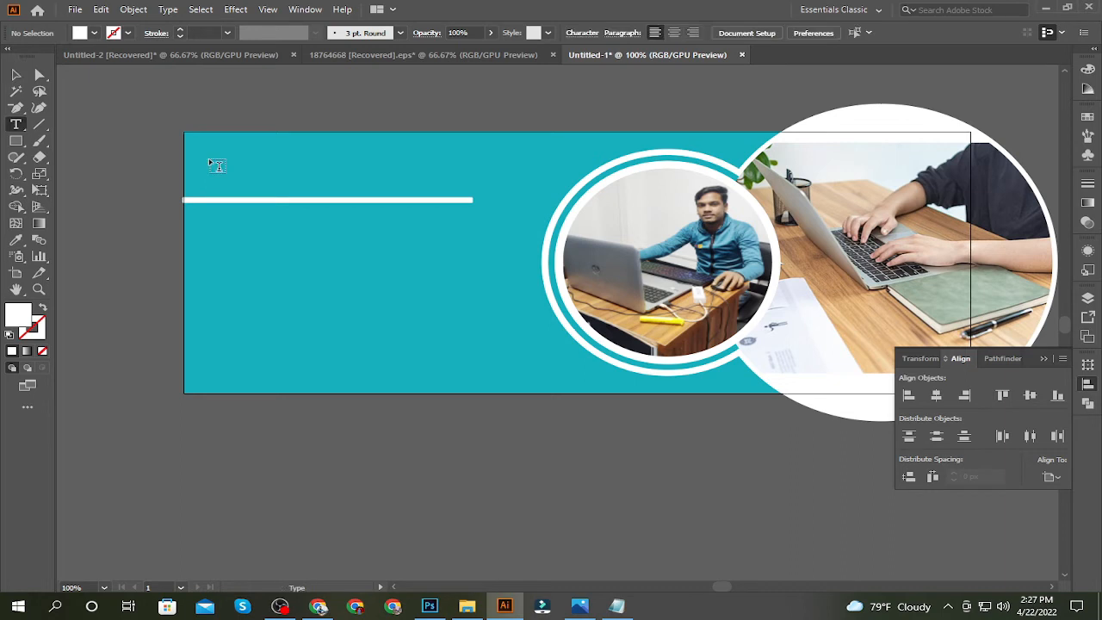
click(208, 161)
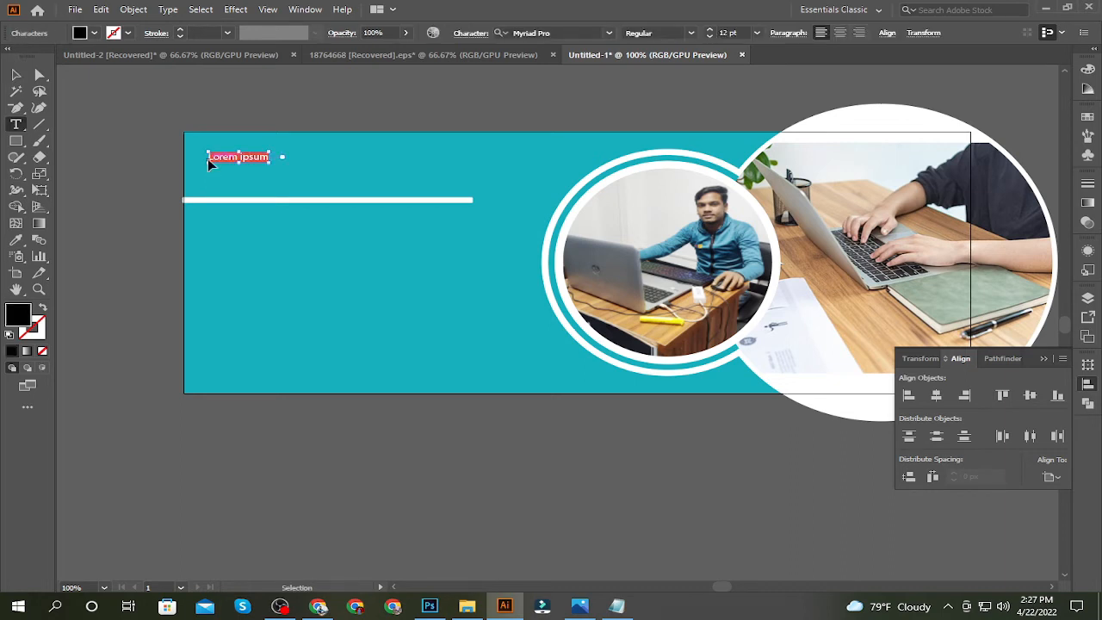
key(ctrl+v)
click(16, 75)
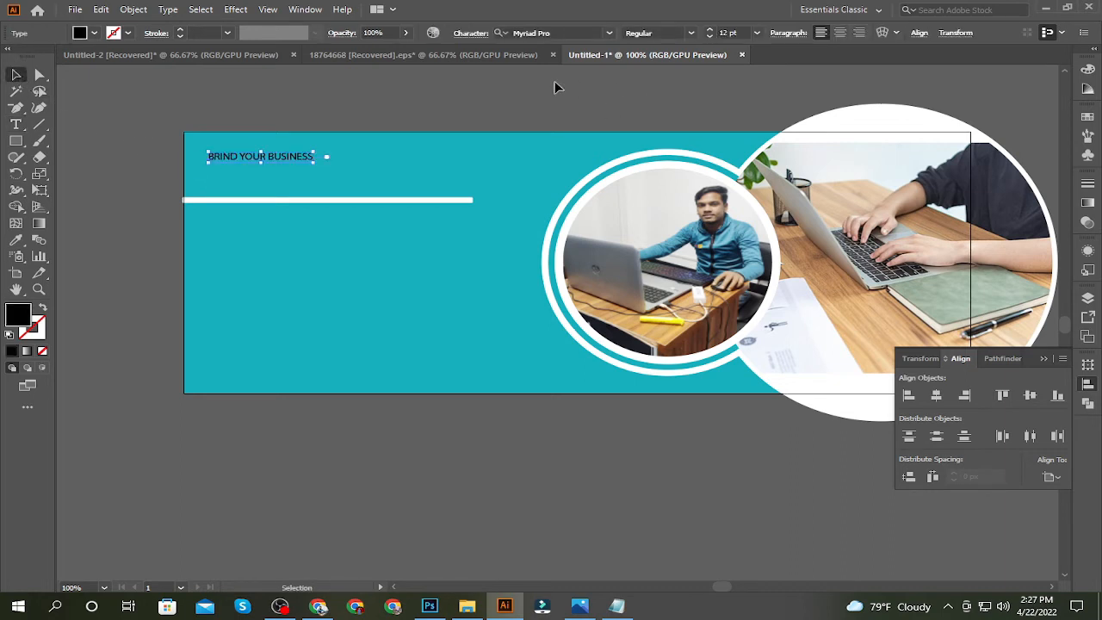
Set the headline text to 18 pt in the Aileron Black font
click(756, 33)
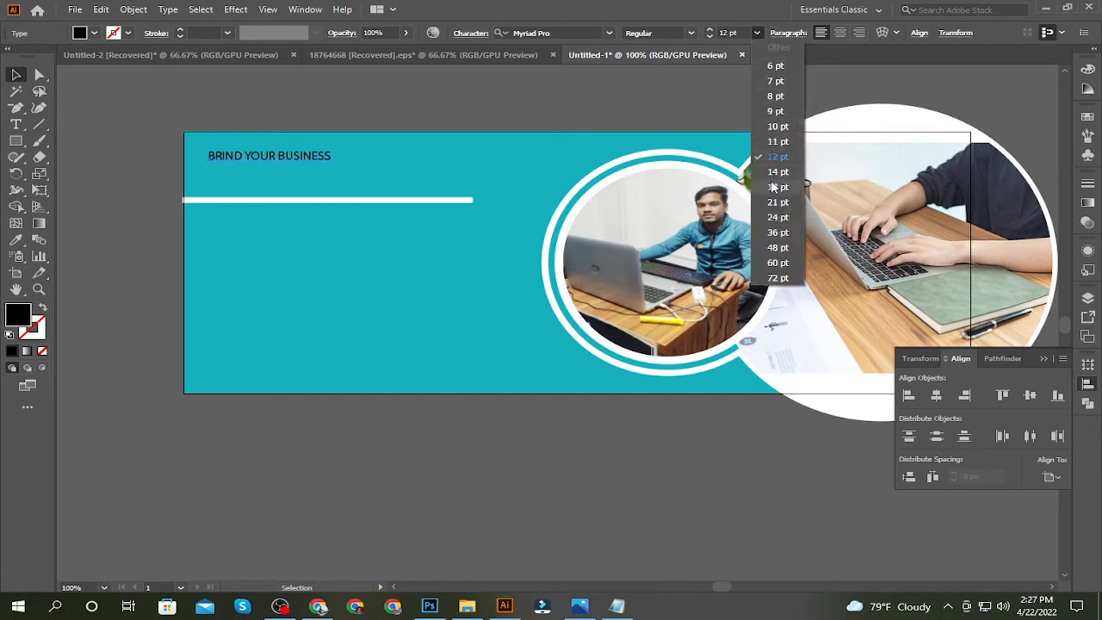
click(773, 188)
click(609, 33)
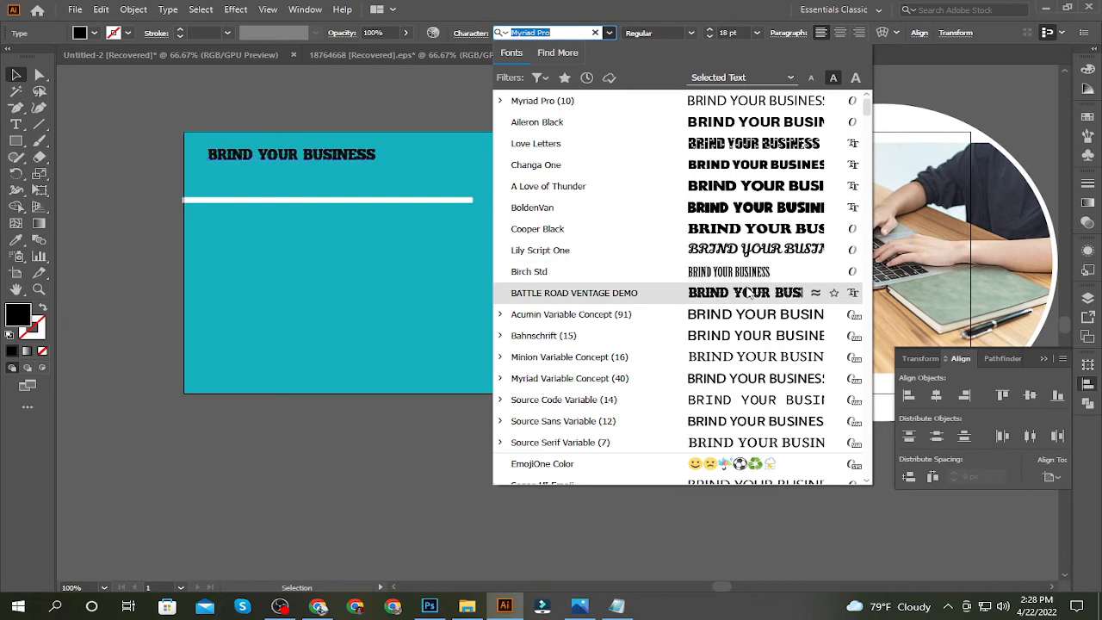
click(736, 124)
Change the word "BUSINESS" in the headline to the Myriad Pro font in Bold
click(16, 124)
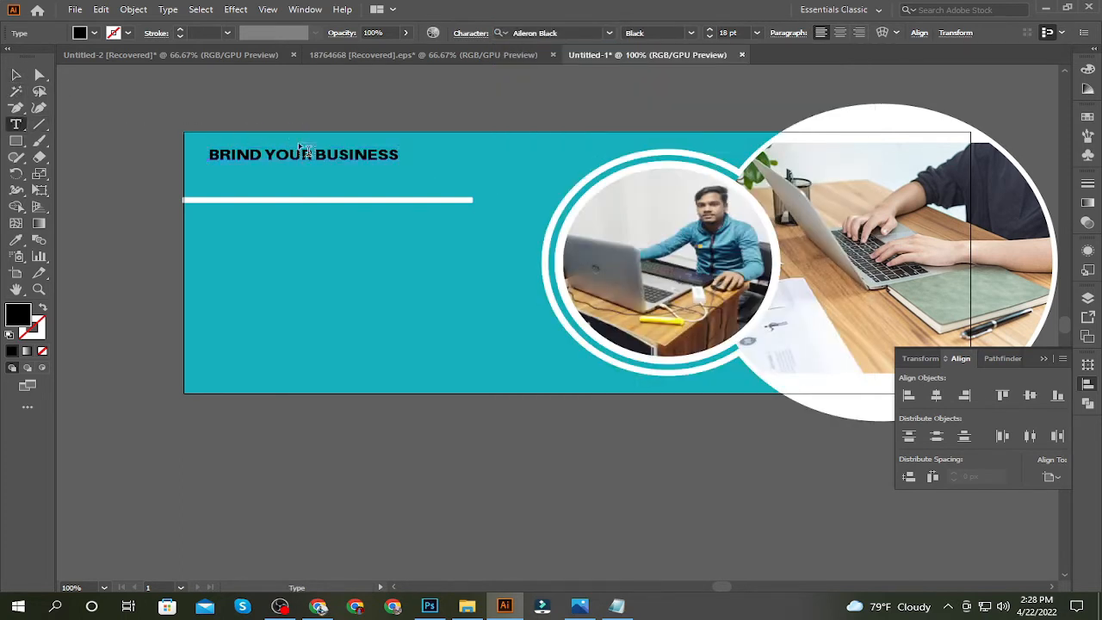
drag(315, 155, 434, 158)
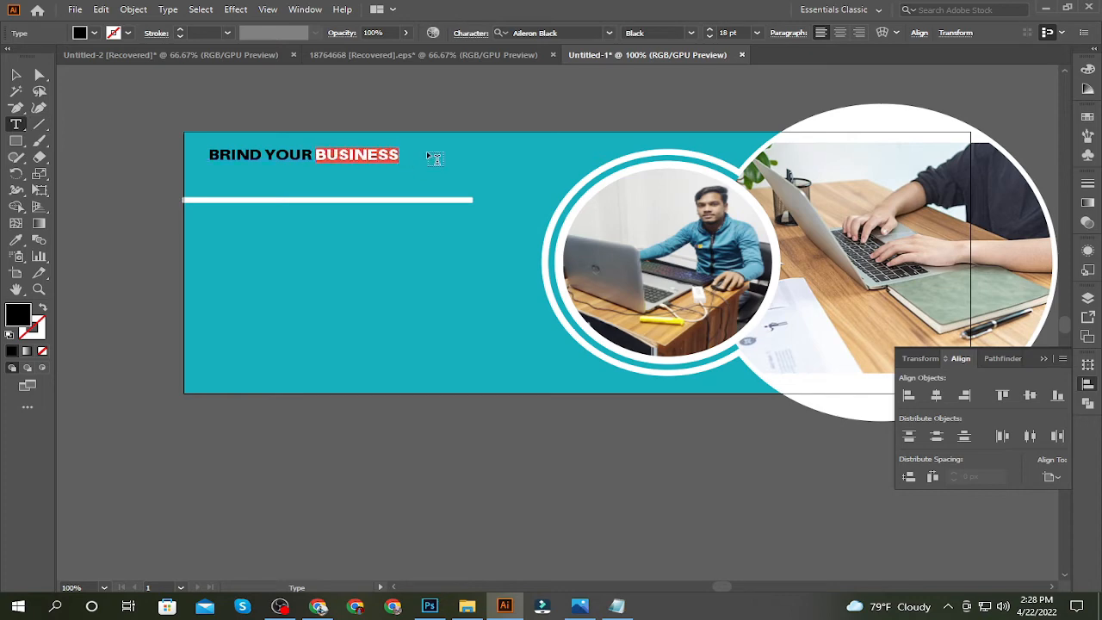
click(609, 32)
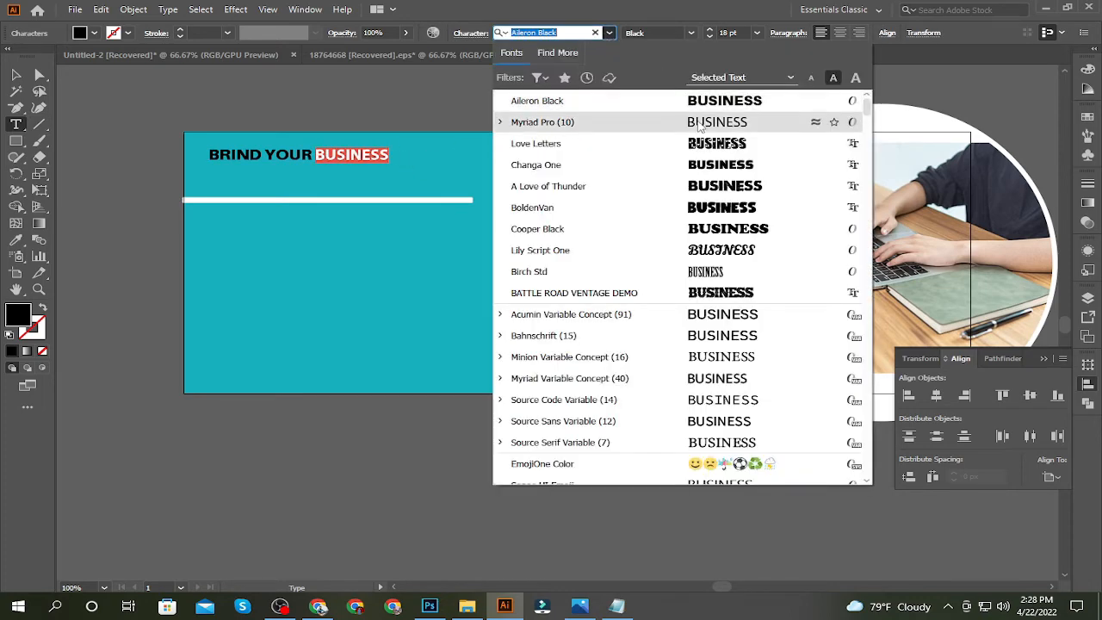
key(Escape)
key(Escape)
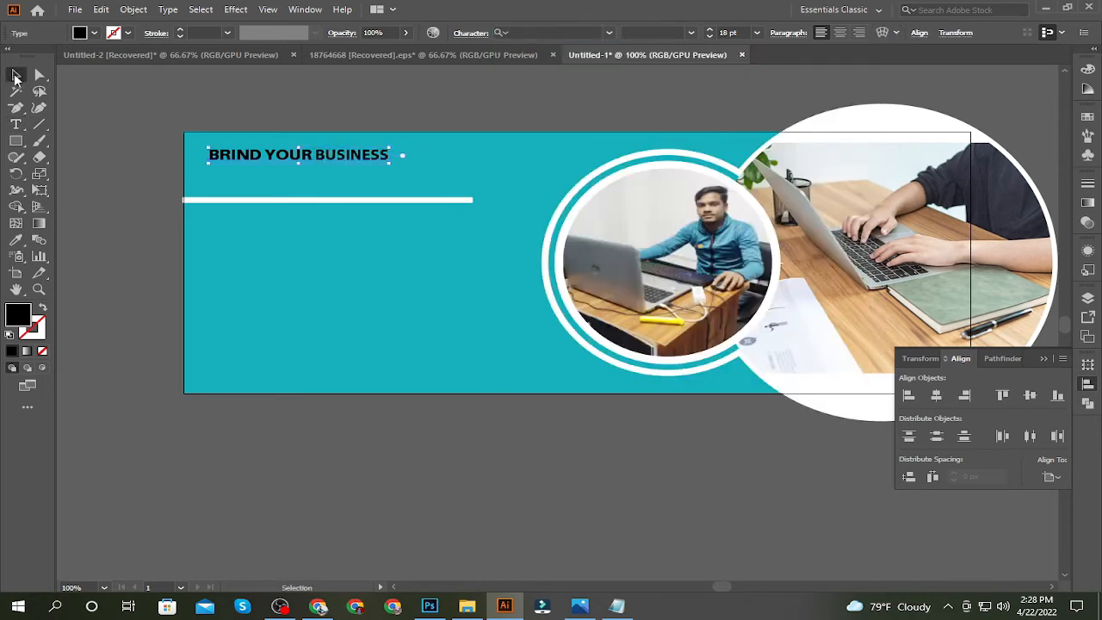
Fill the whole "BRIND YOUR BUSINESS" headline with white
click(99, 113)
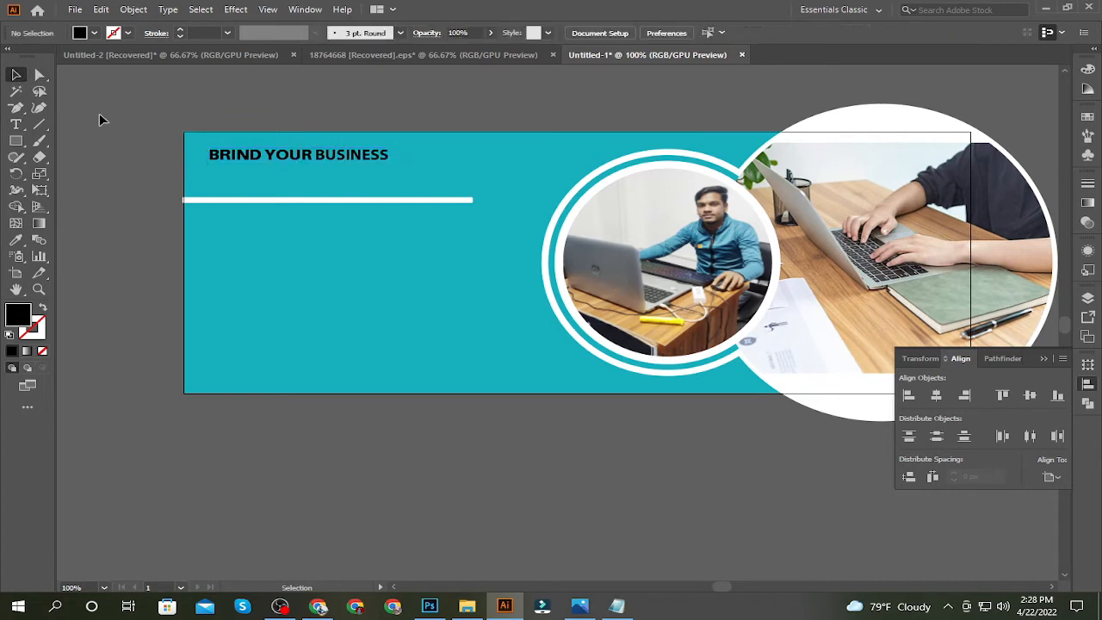
click(234, 152)
click(80, 33)
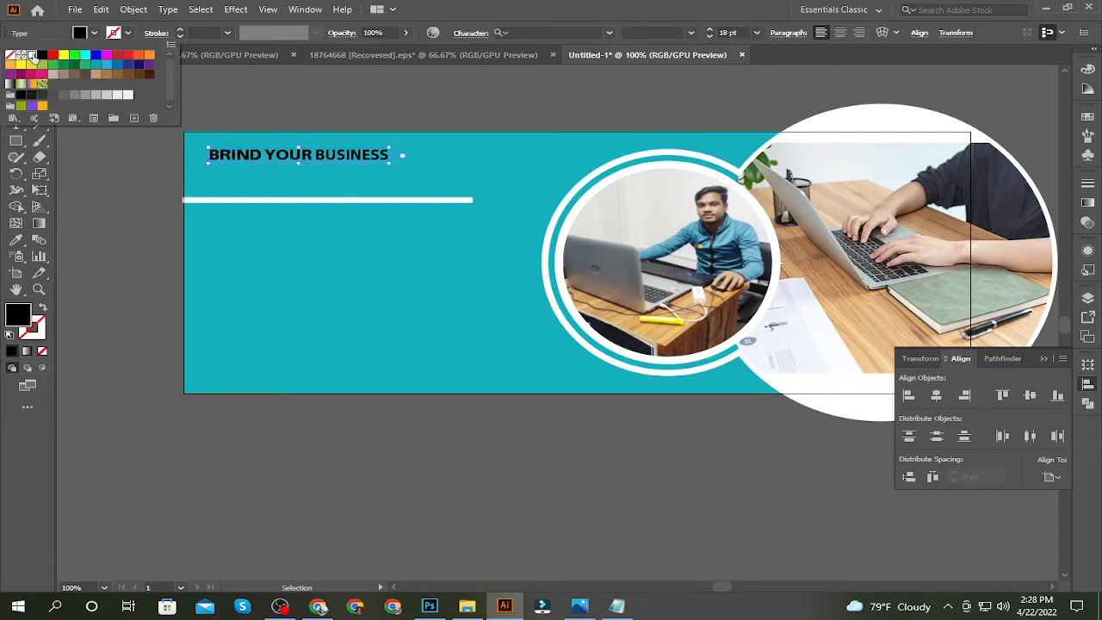
click(32, 54)
click(89, 149)
Try red, soft yellow and cyan fills on the word "BUSINESS" in the headline
click(16, 123)
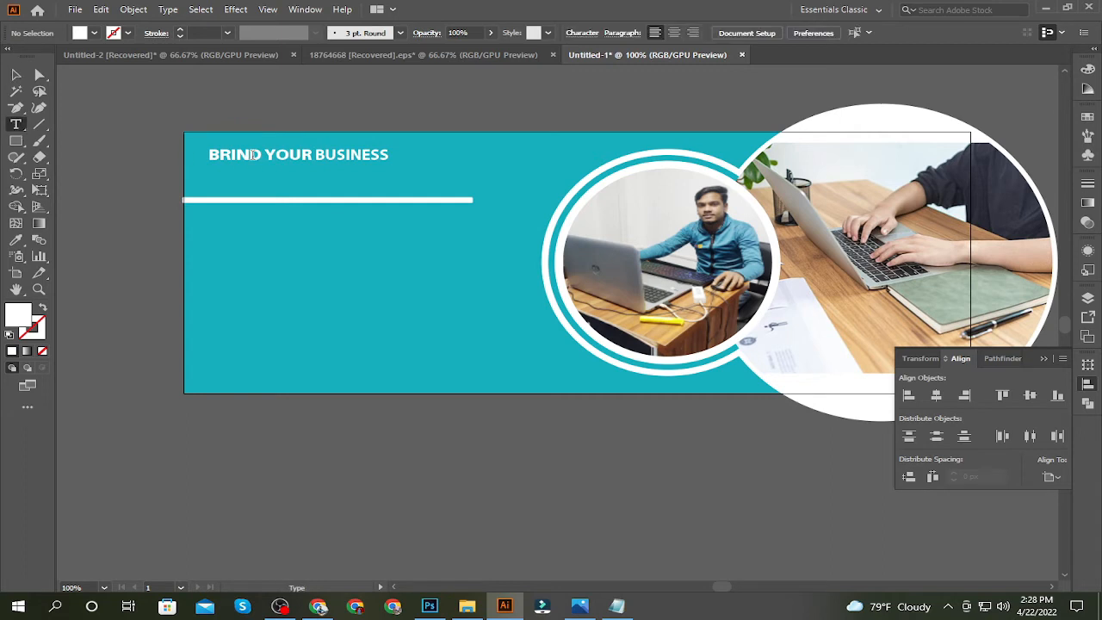
drag(315, 154, 389, 154)
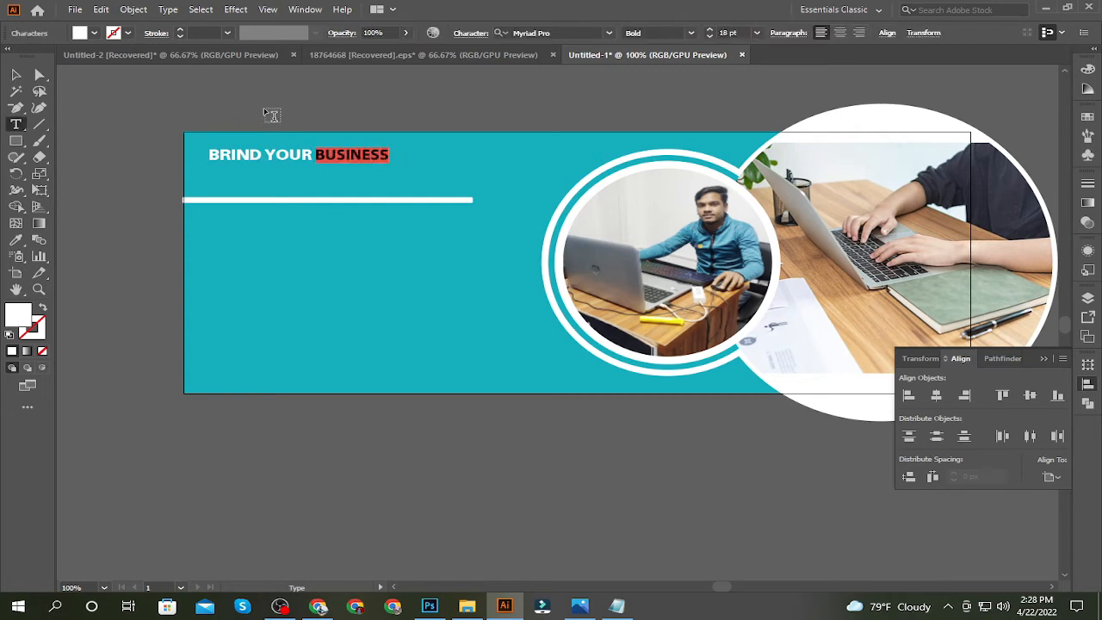
click(93, 32)
click(52, 56)
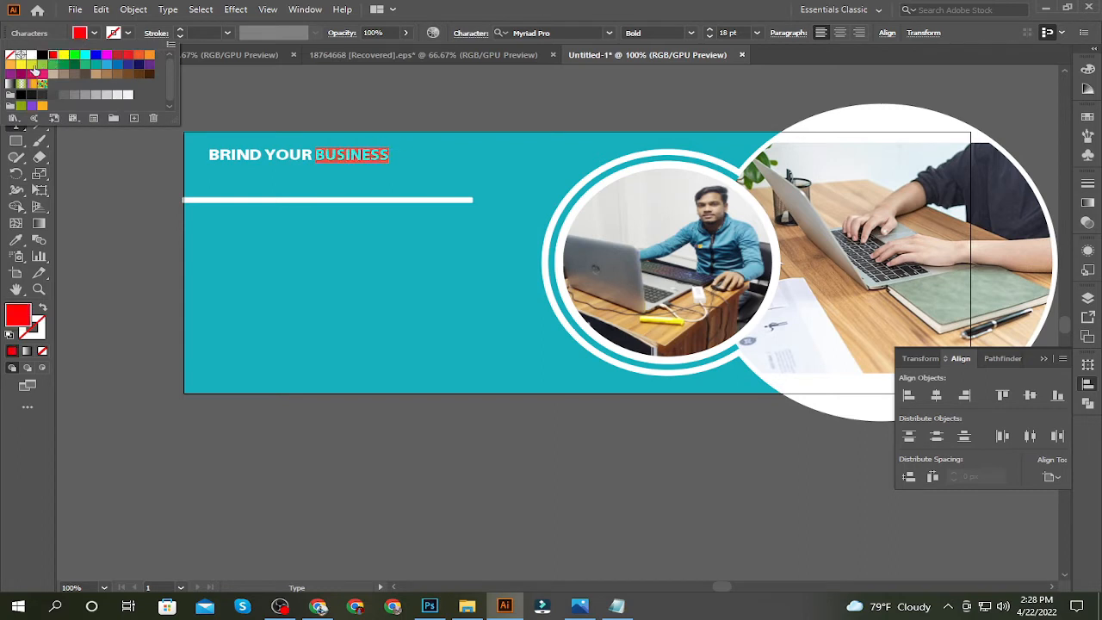
click(20, 66)
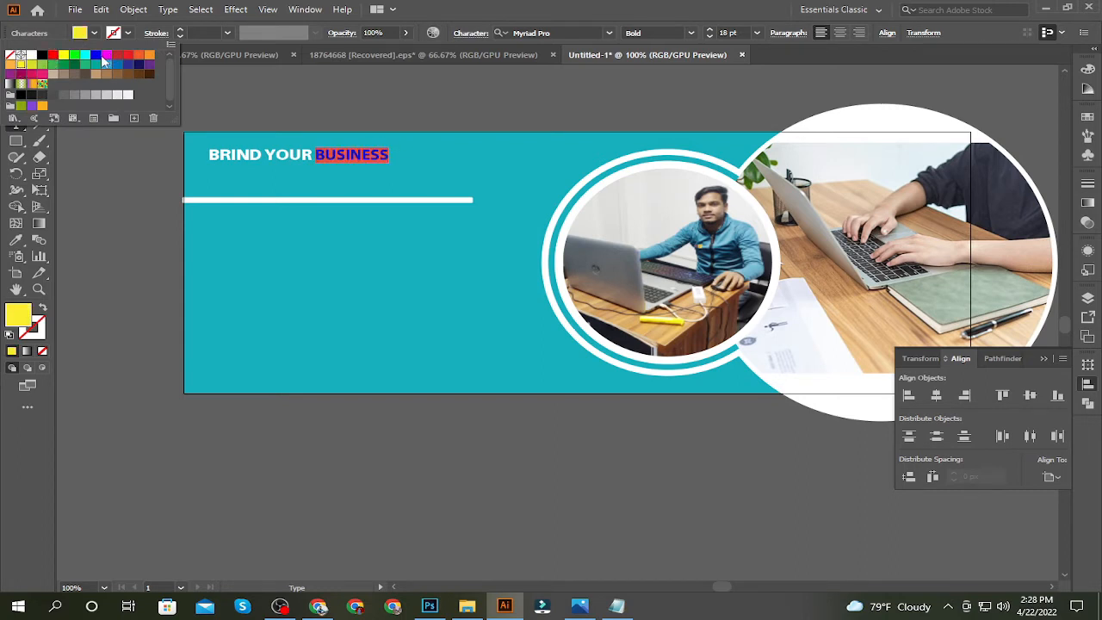
click(84, 55)
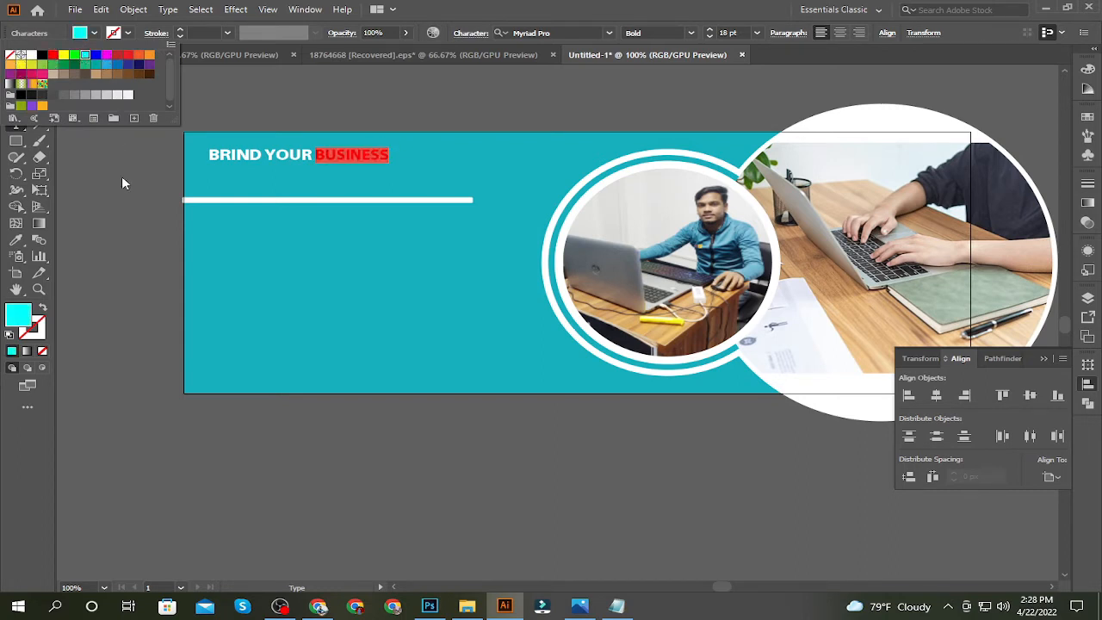
click(122, 178)
click(123, 179)
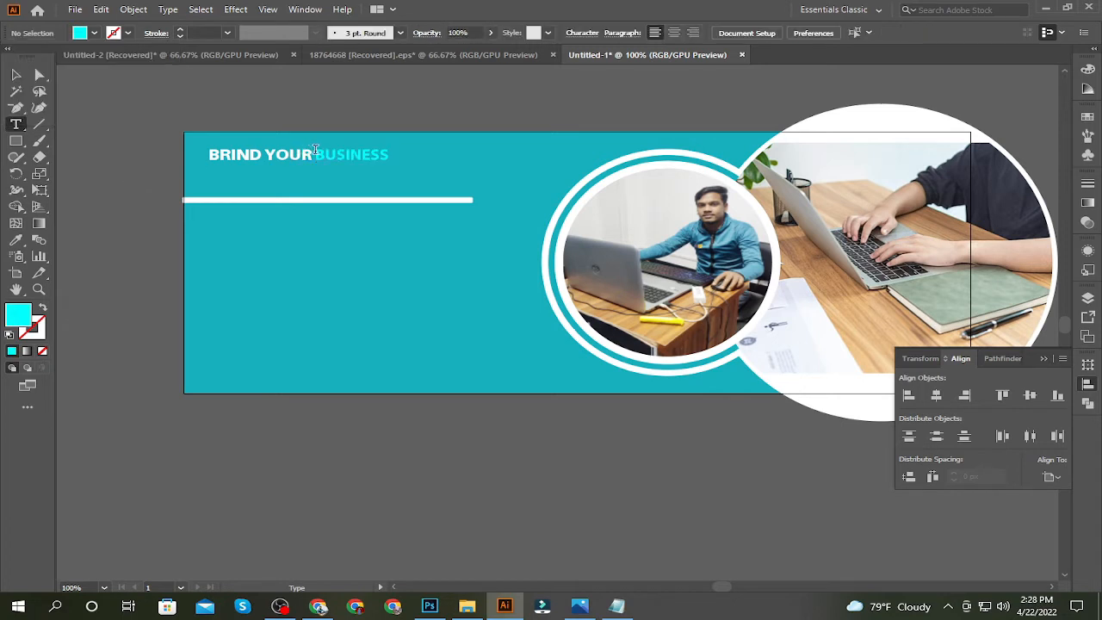
Fill only the word "BUSINESS" in the headline with bright yellow
drag(315, 150, 390, 155)
click(81, 34)
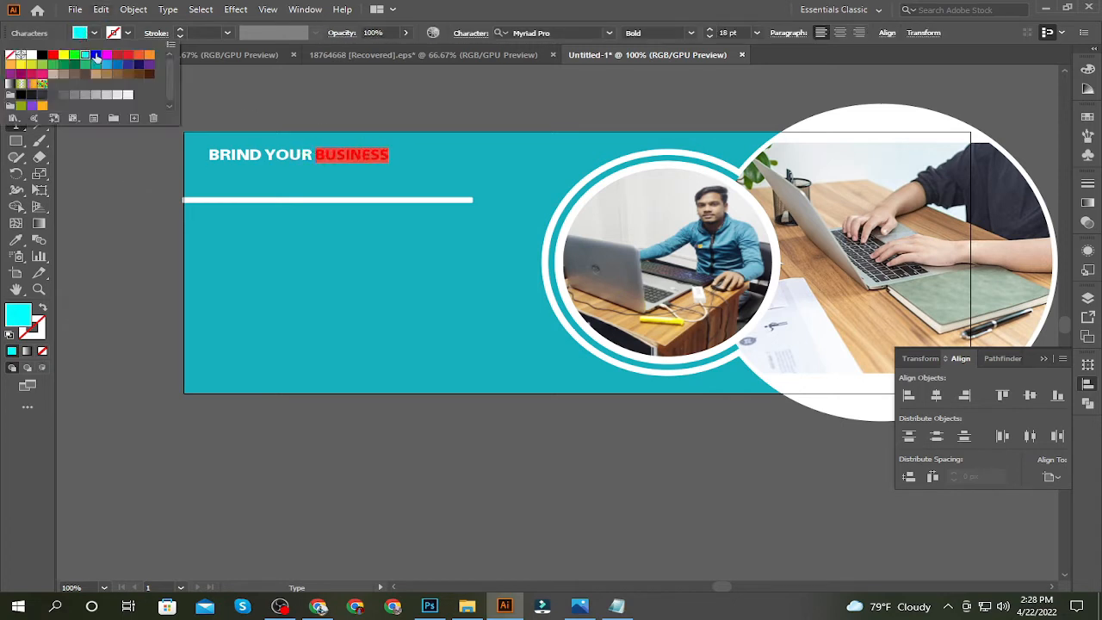
click(63, 54)
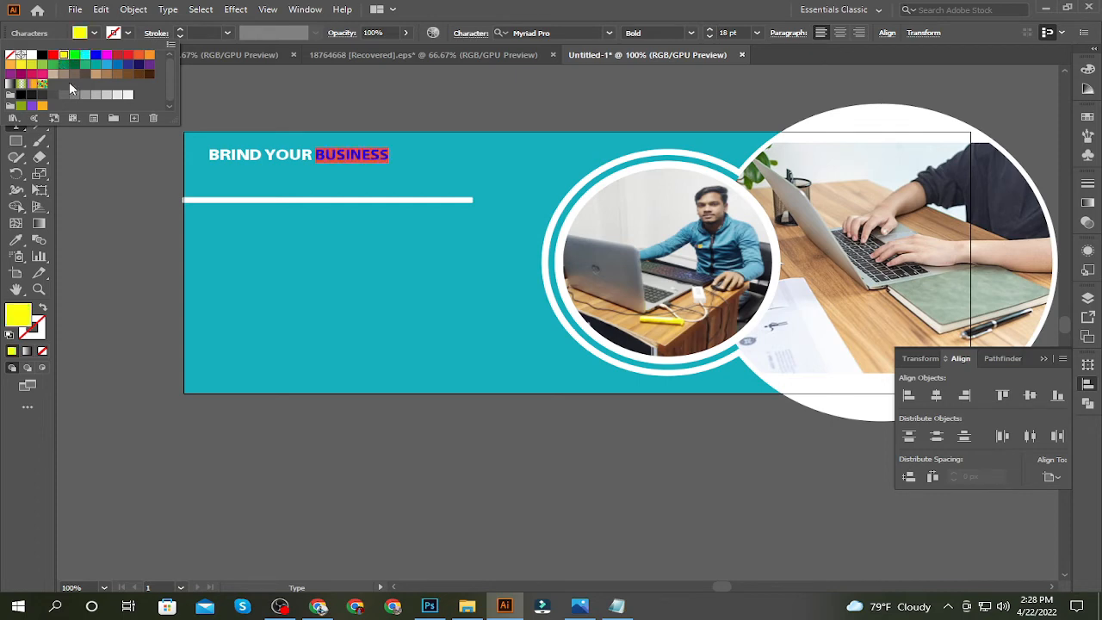
click(108, 167)
click(16, 76)
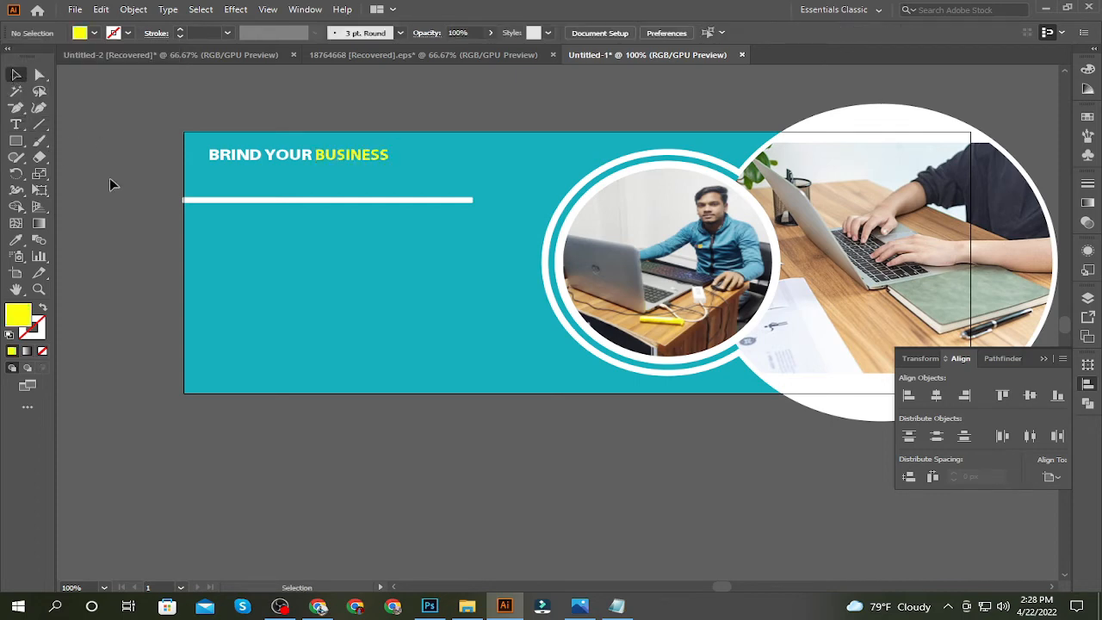
Enlarge the "BRIND YOUR BUSINESS" headline to 36 pt
key(ctrl+equal)
key(ctrl+minus)
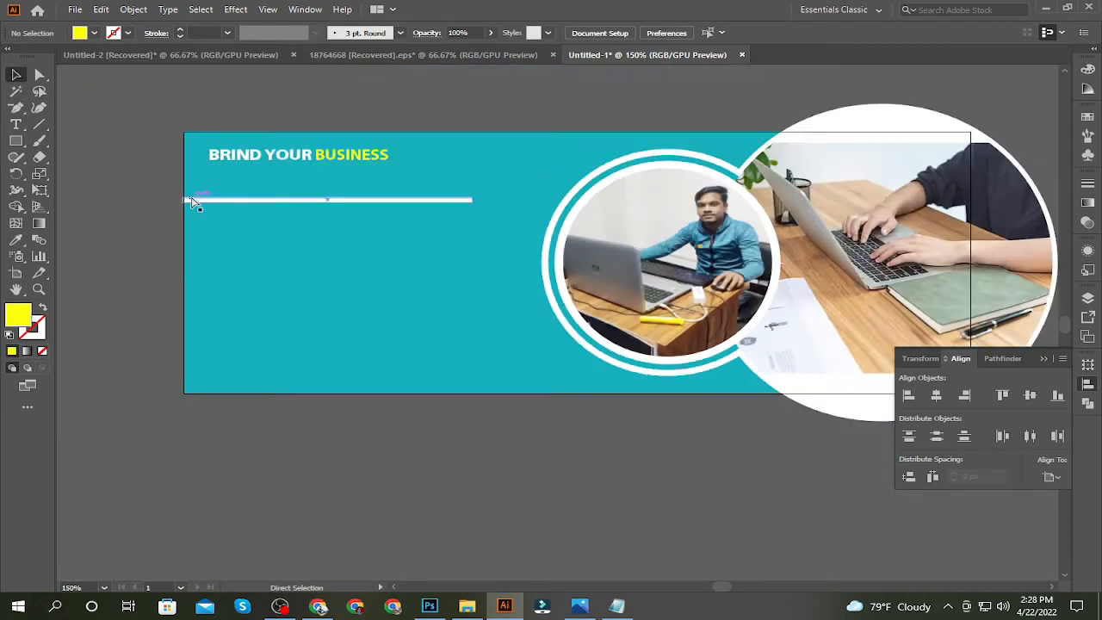
key(ctrl+minus)
click(348, 210)
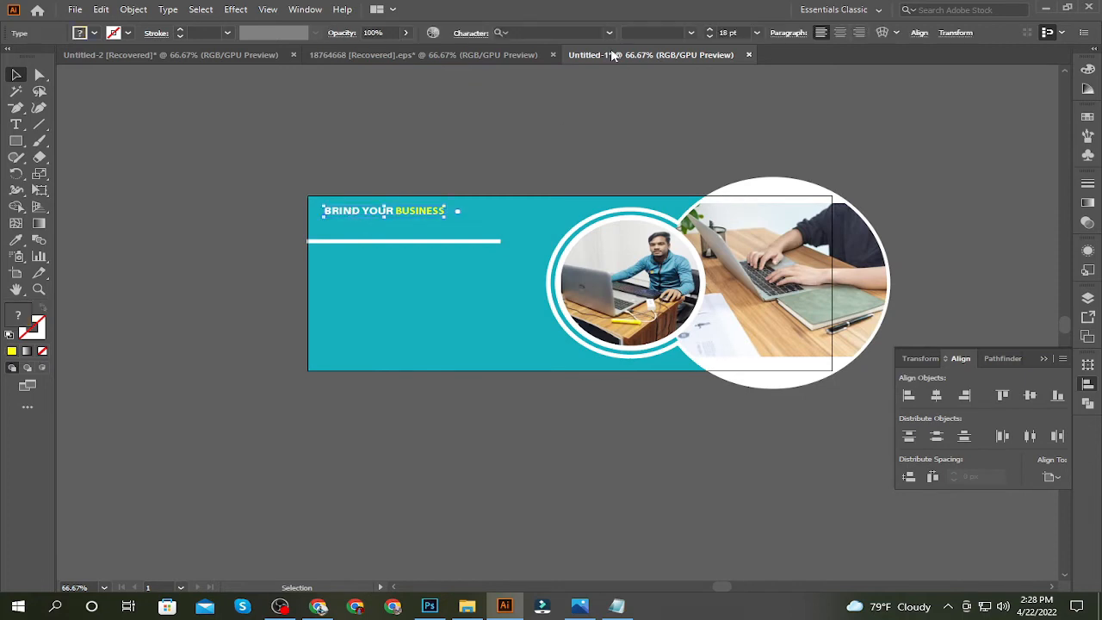
click(757, 33)
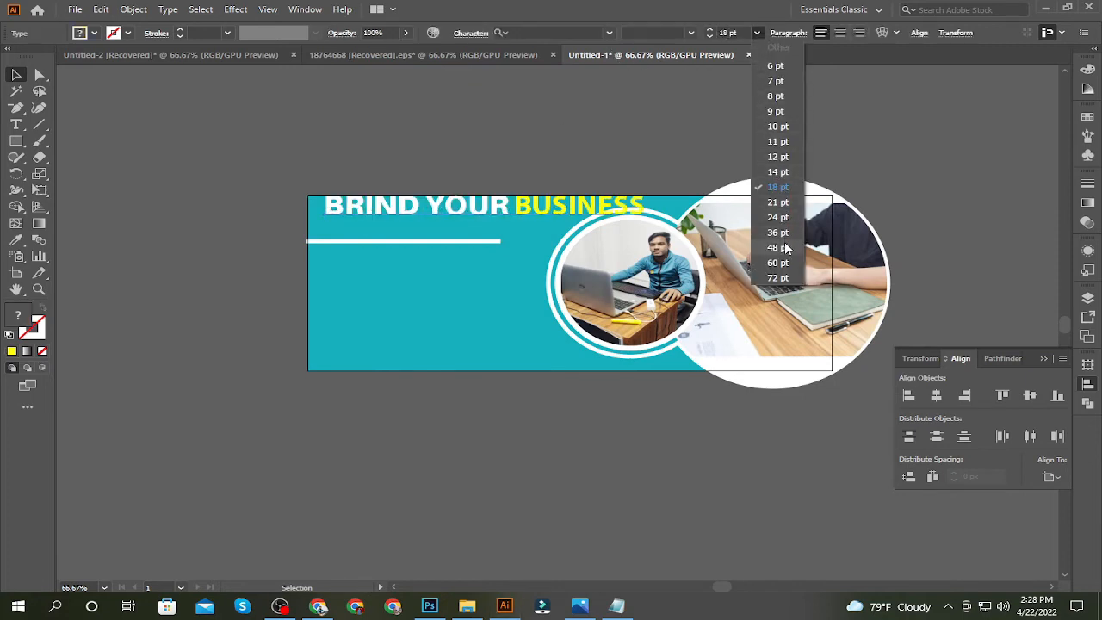
click(777, 233)
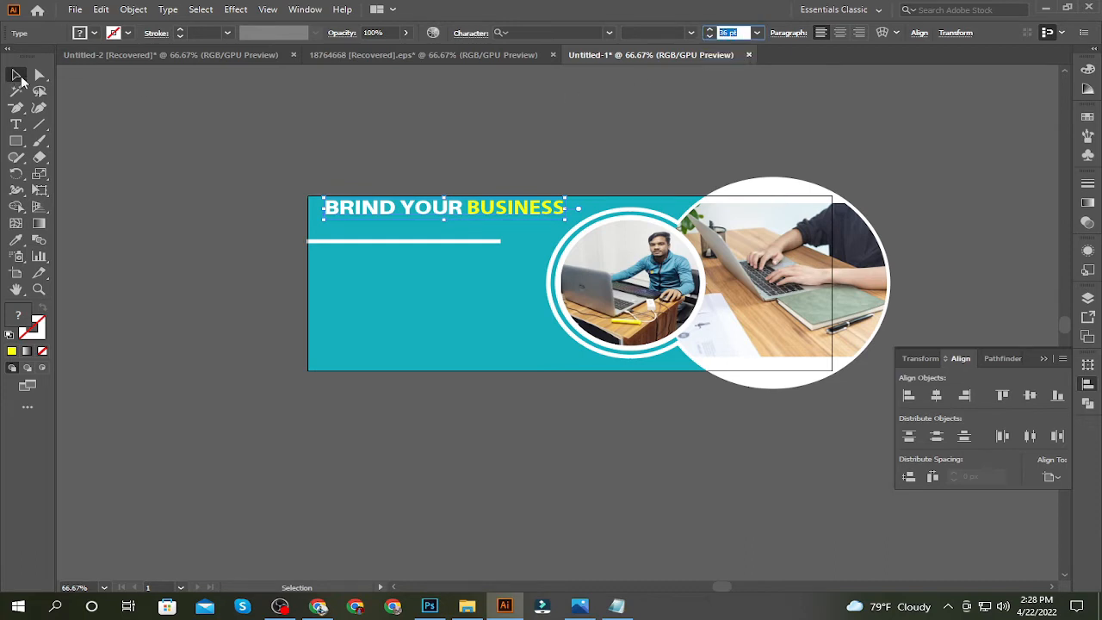
Move the headline slightly down and left, and shift the white bar a little lower beneath it
click(15, 75)
click(182, 187)
mouse_move(384, 211)
mouse_down()
mouse_move(359, 221)
mouse_move(376, 216)
mouse_up()
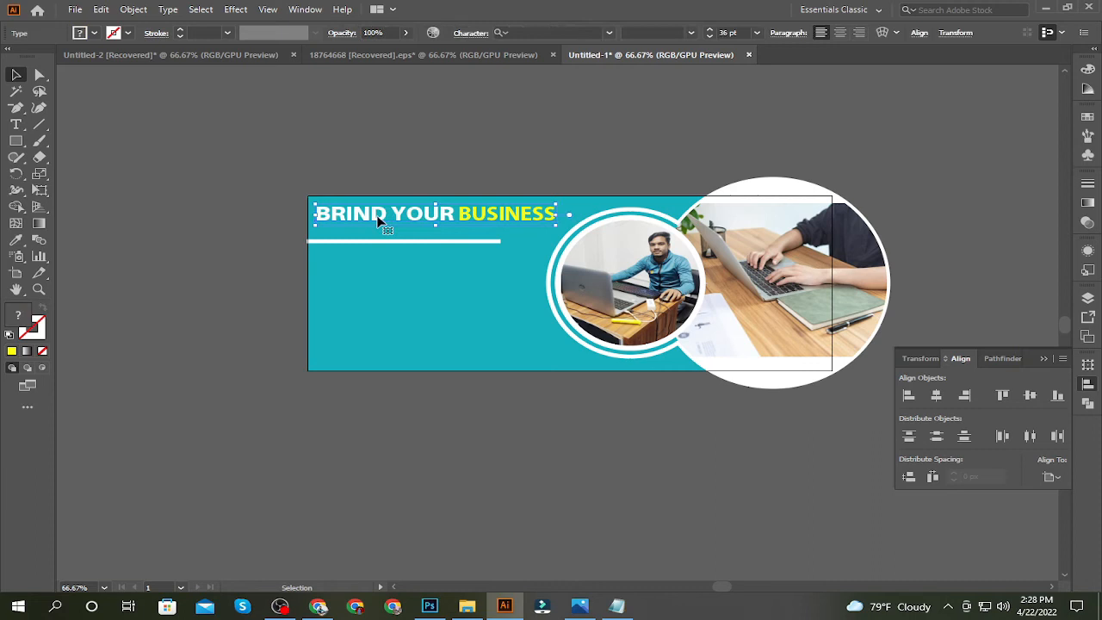
click(212, 177)
drag(373, 239, 363, 245)
click(219, 226)
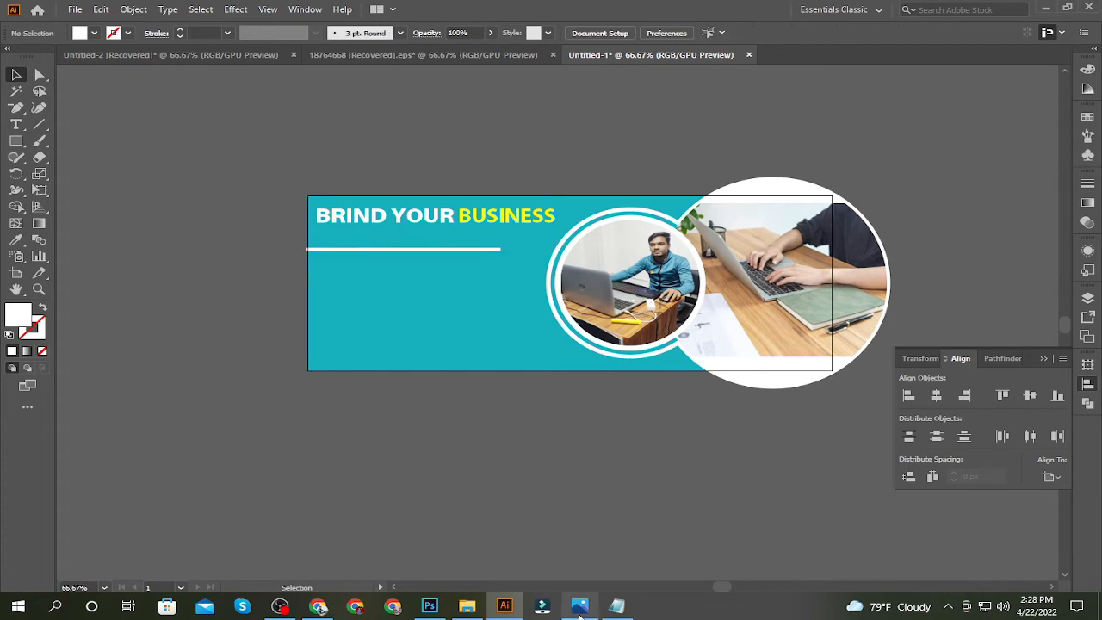
Copy "INTO NEXT LEVEL" from the Notepad file and paste it in Illustrator as a text line between the headline and the white bar
click(615, 606)
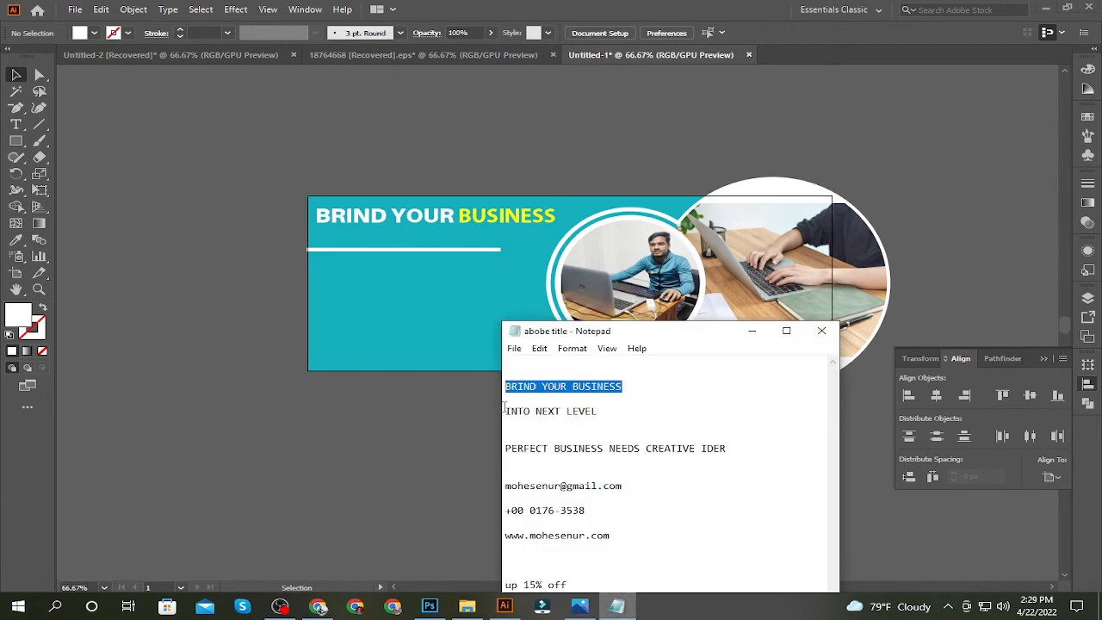
drag(505, 410, 599, 413)
key(ctrl+c)
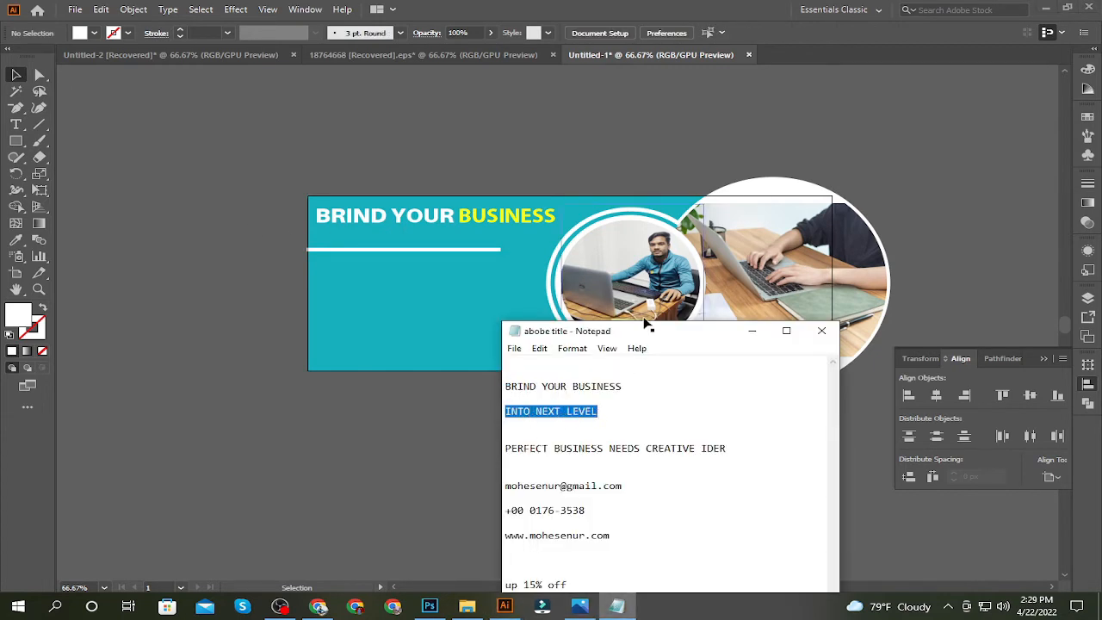
click(420, 444)
click(17, 125)
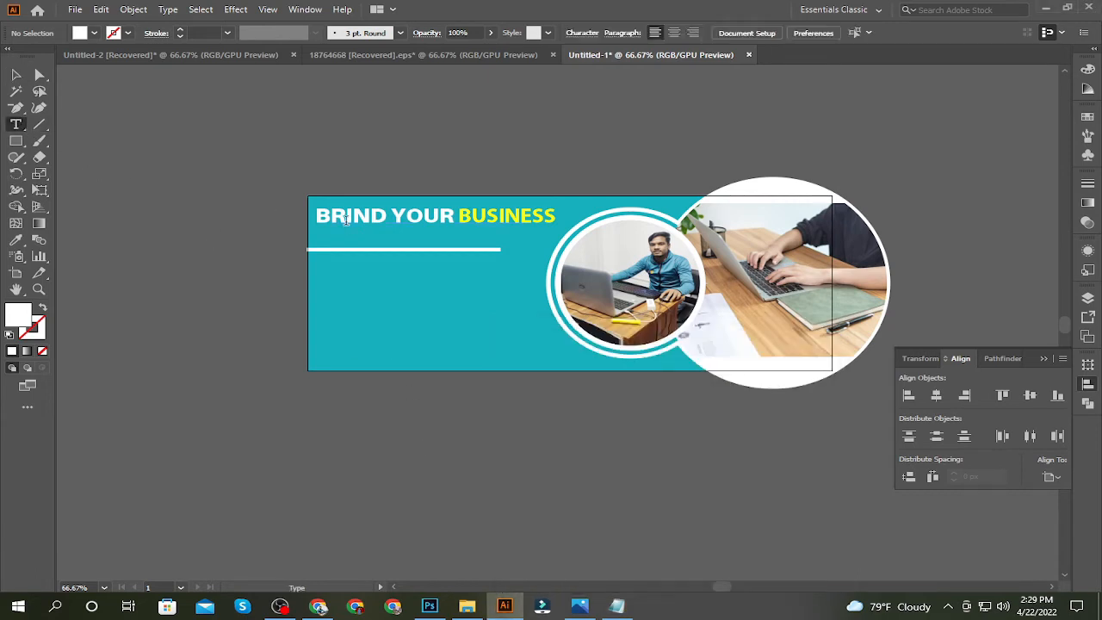
click(324, 232)
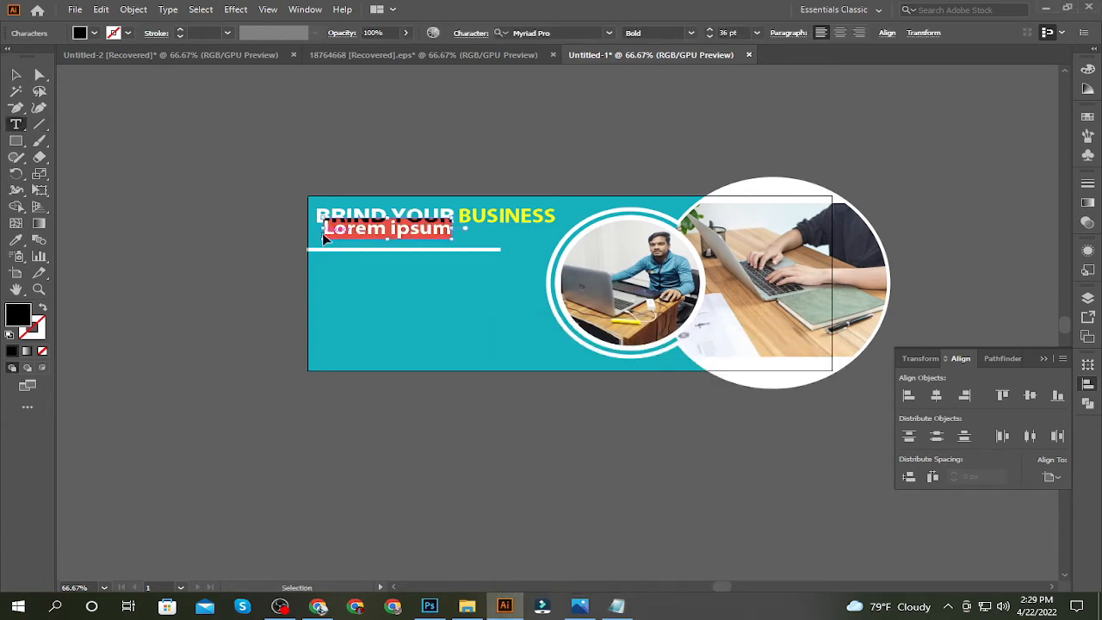
key(ctrl+v)
Set the "INTO NEXT LEVEL" line in the Minion Variable Concept font
click(16, 75)
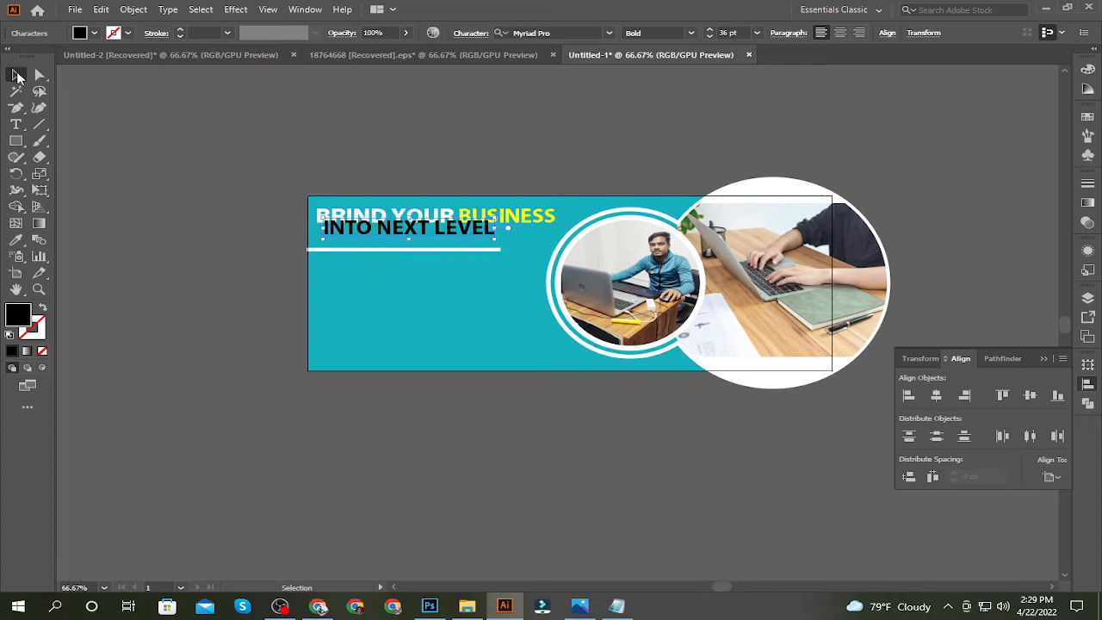
click(609, 33)
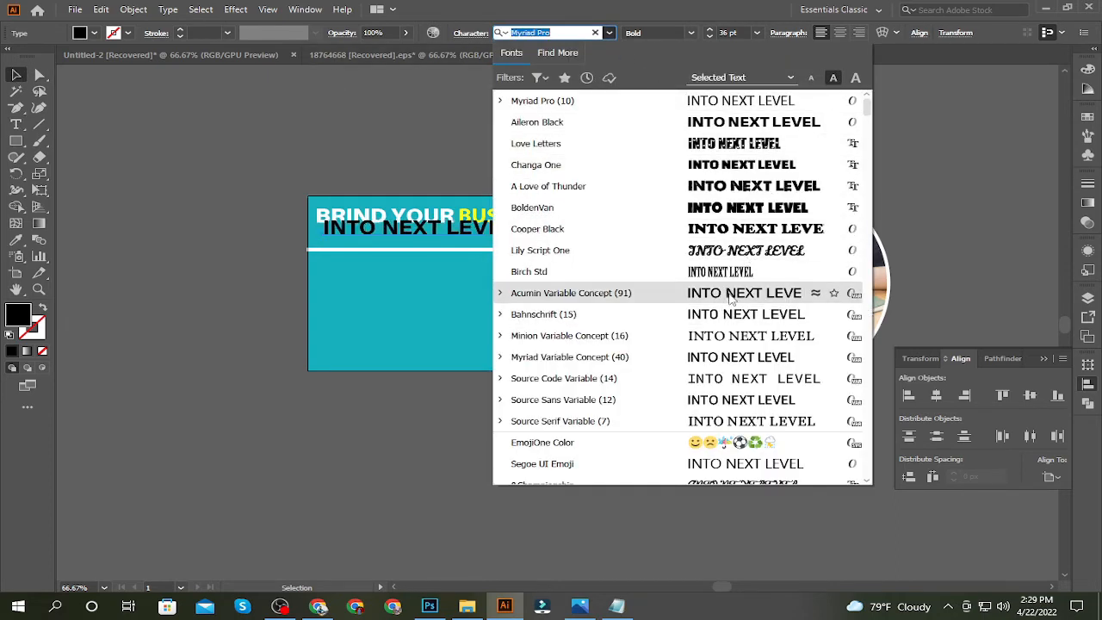
click(732, 336)
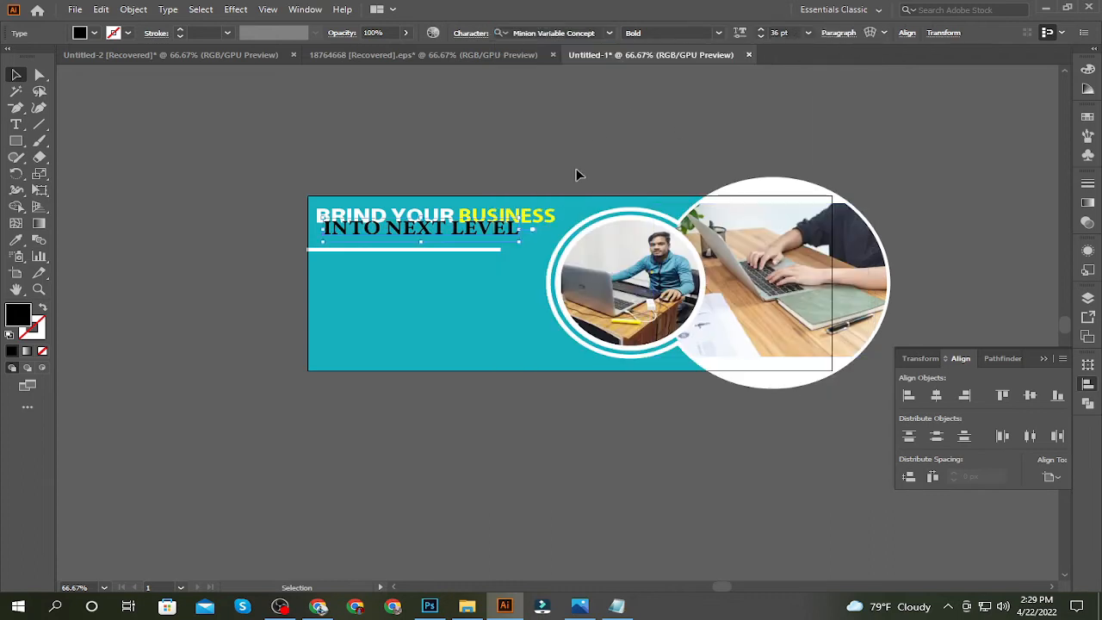
Try a yellow fill on the "INTO NEXT LEVEL" line, then settle on magenta
click(79, 33)
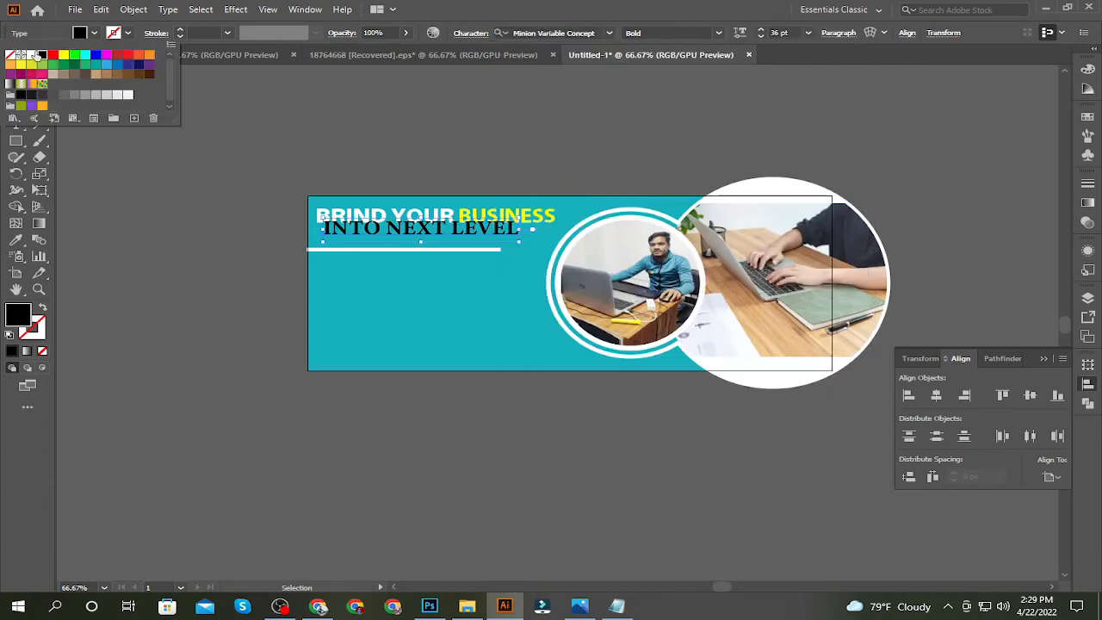
click(63, 55)
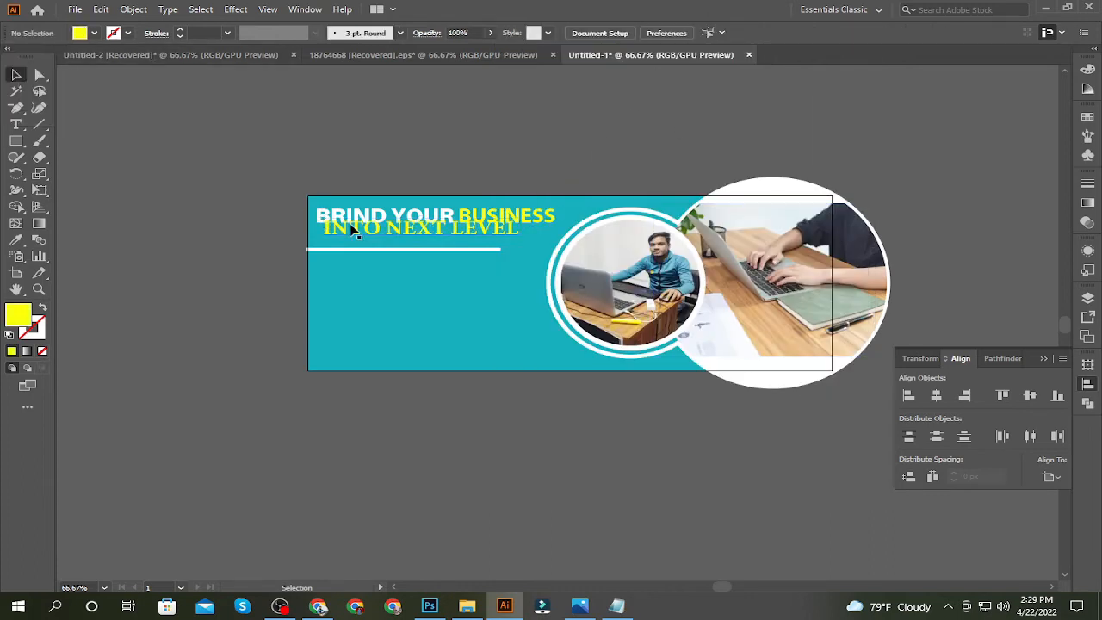
click(92, 33)
click(106, 56)
click(119, 197)
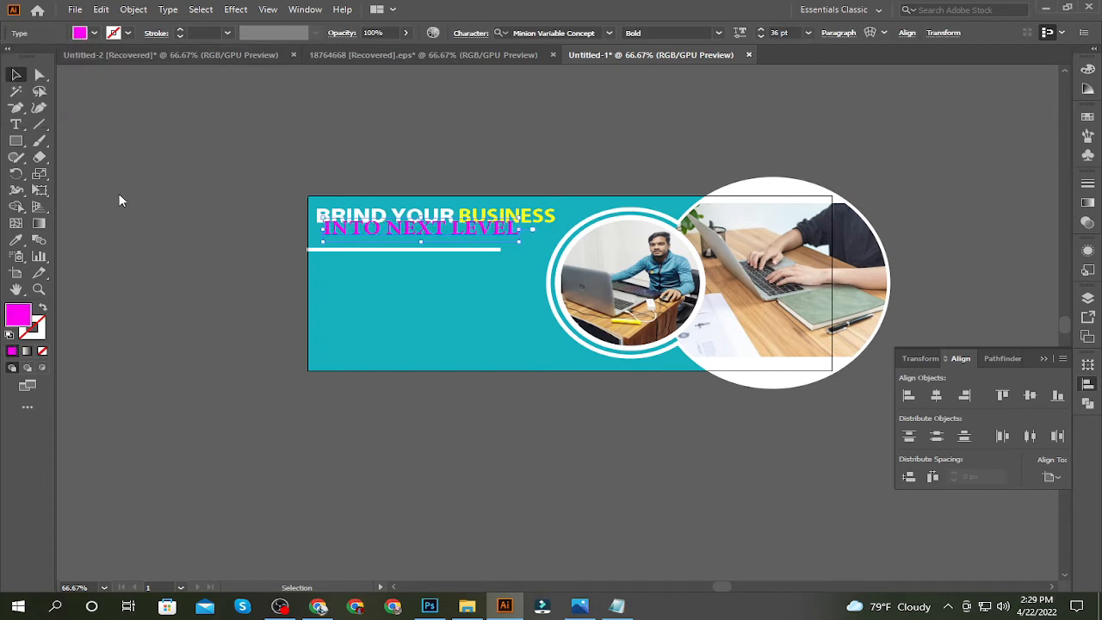
Move the "INTO NEXT LEVEL" line slightly down and left so it starts directly under the headline's first letter
click(119, 197)
drag(405, 228, 398, 236)
click(200, 218)
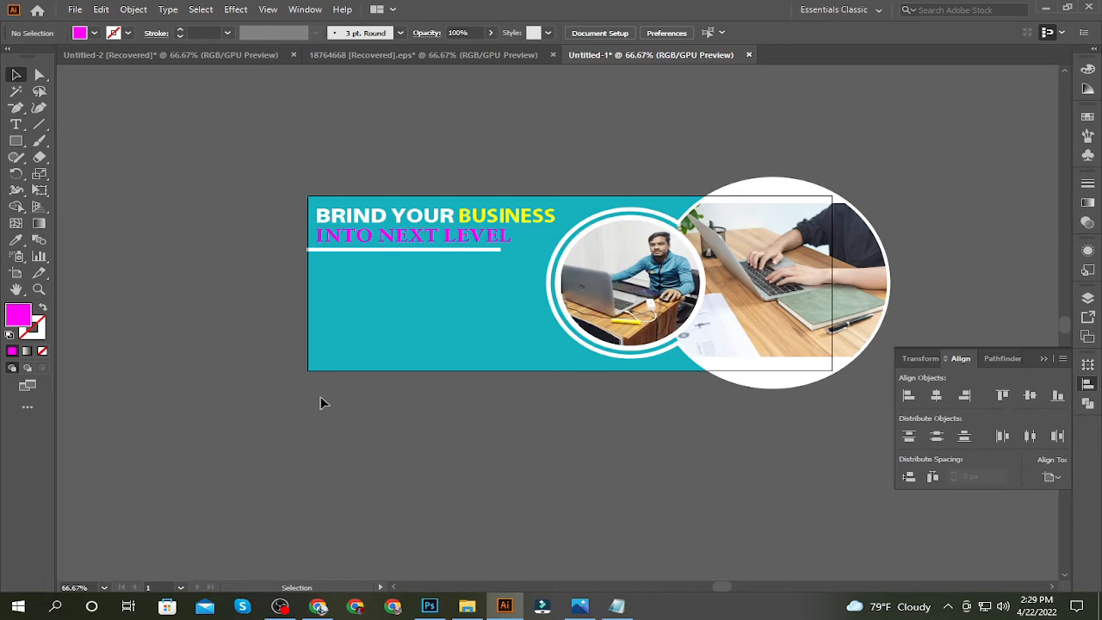
Align both text lines and the white bar flush with the banner's left edge
click(371, 212)
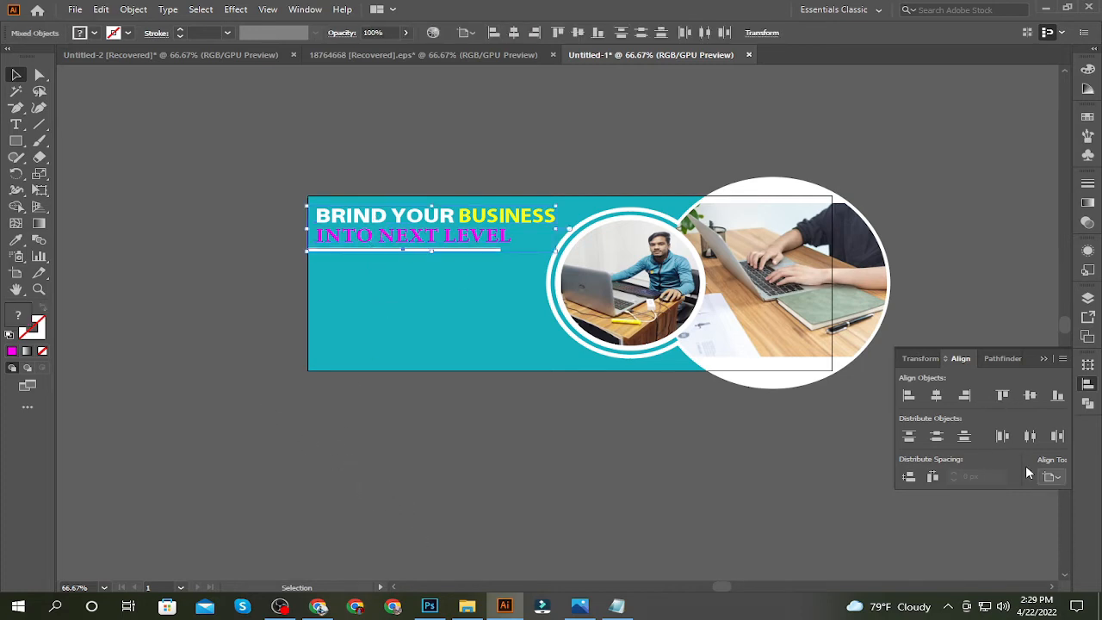
click(908, 396)
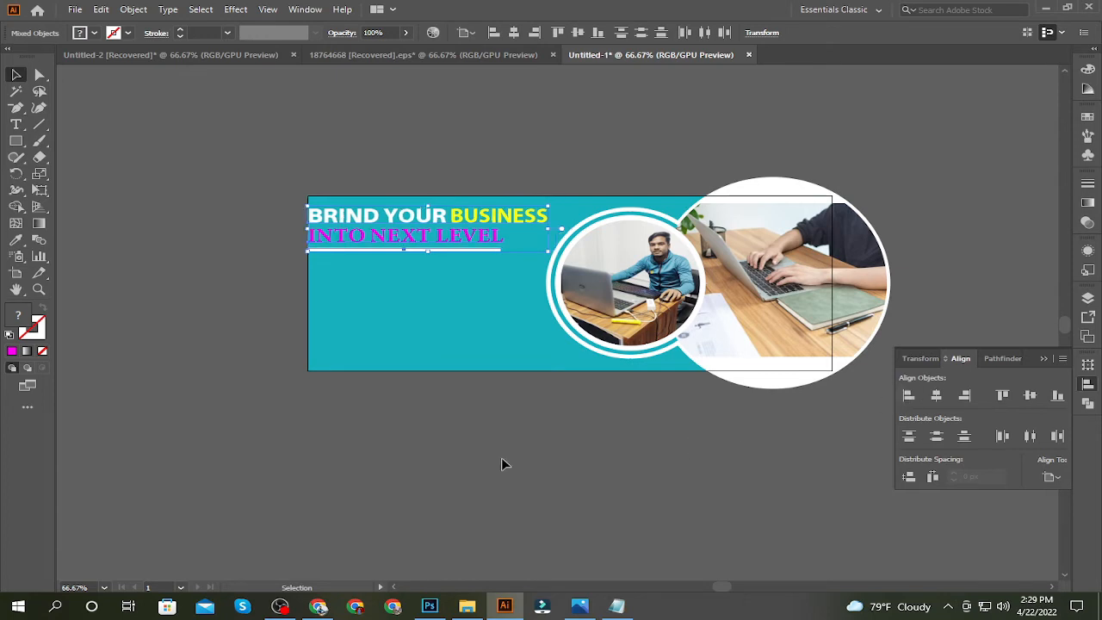
click(423, 372)
Shift both headline text lines together to the right, leaving a small margin from the banner's left edge
click(426, 241)
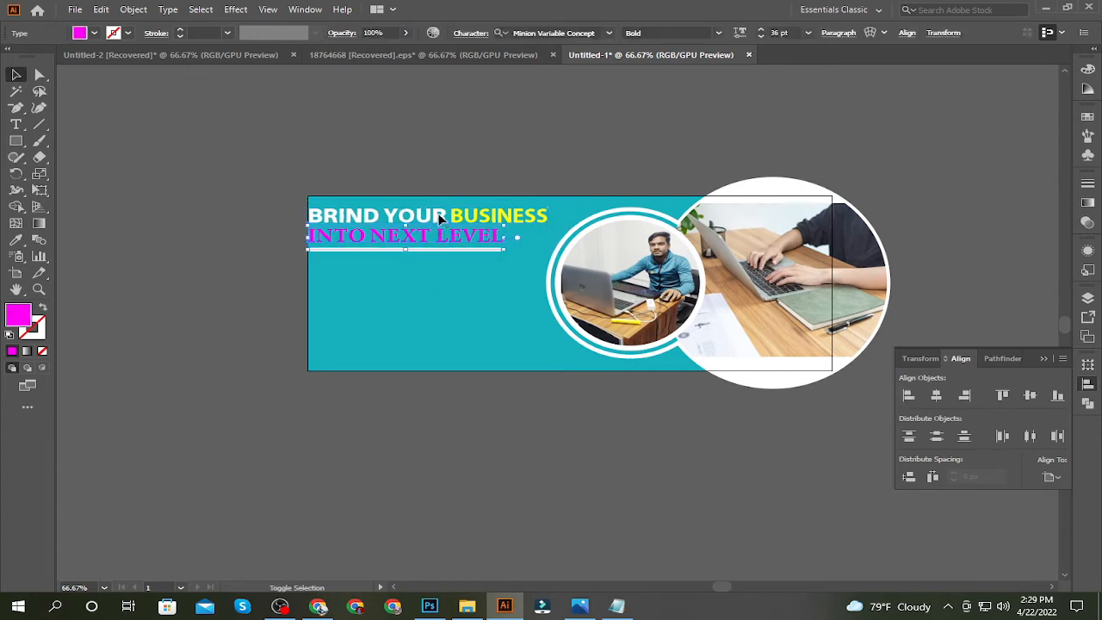
key(Right)
key(Right)
key(Right)
key(Right)
key(Right)
key(Right)
key(Right)
key(Right)
key(Right)
key(Right)
key(Right)
key(Right)
key(Right)
key(Right)
key(Right)
key(Right)
key(Right)
key(Right)
key(Right)
key(Right)
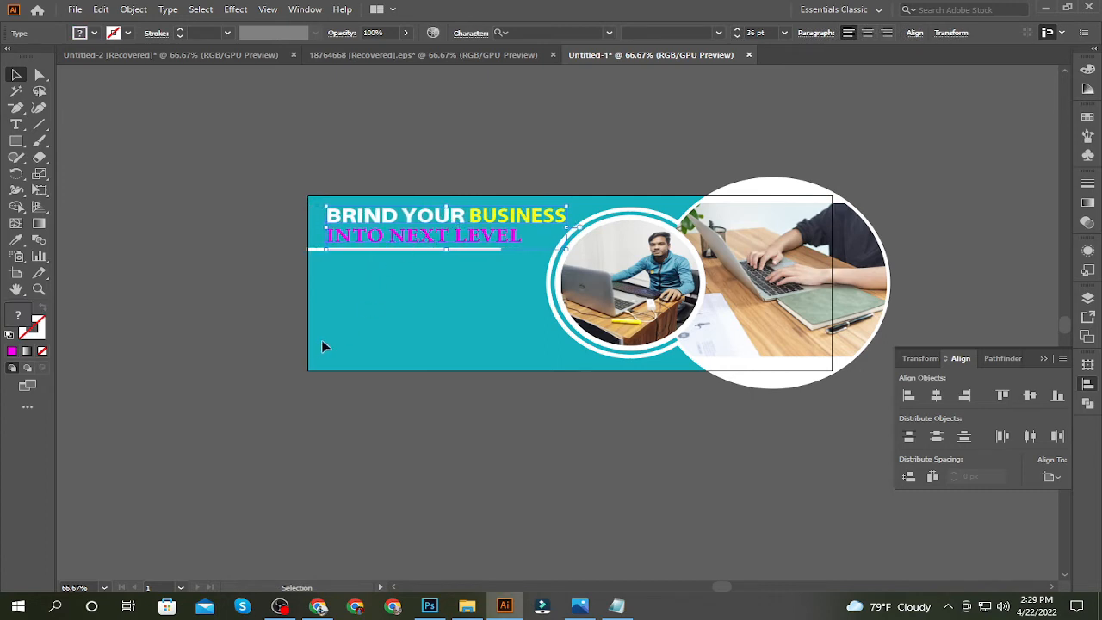
key(Left)
key(Left)
key(Left)
key(Left)
key(Left)
key(Left)
key(Left)
key(Left)
key(Left)
key(Left)
key(Left)
key(Left)
key(Left)
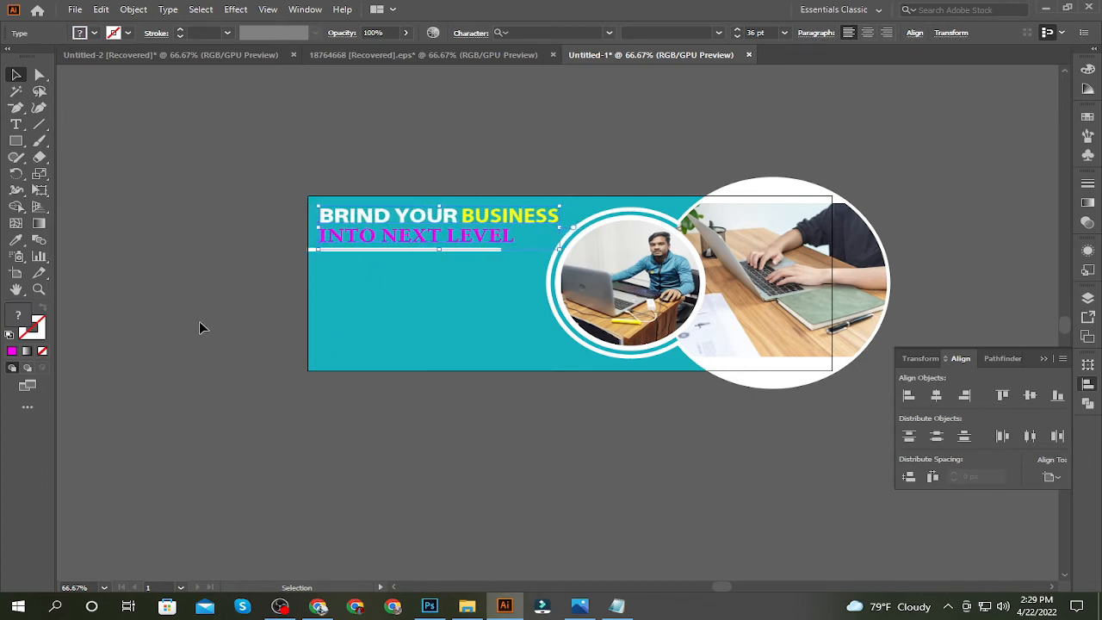
click(199, 321)
Move the white bar right until its left end lines up with the two text lines
click(317, 251)
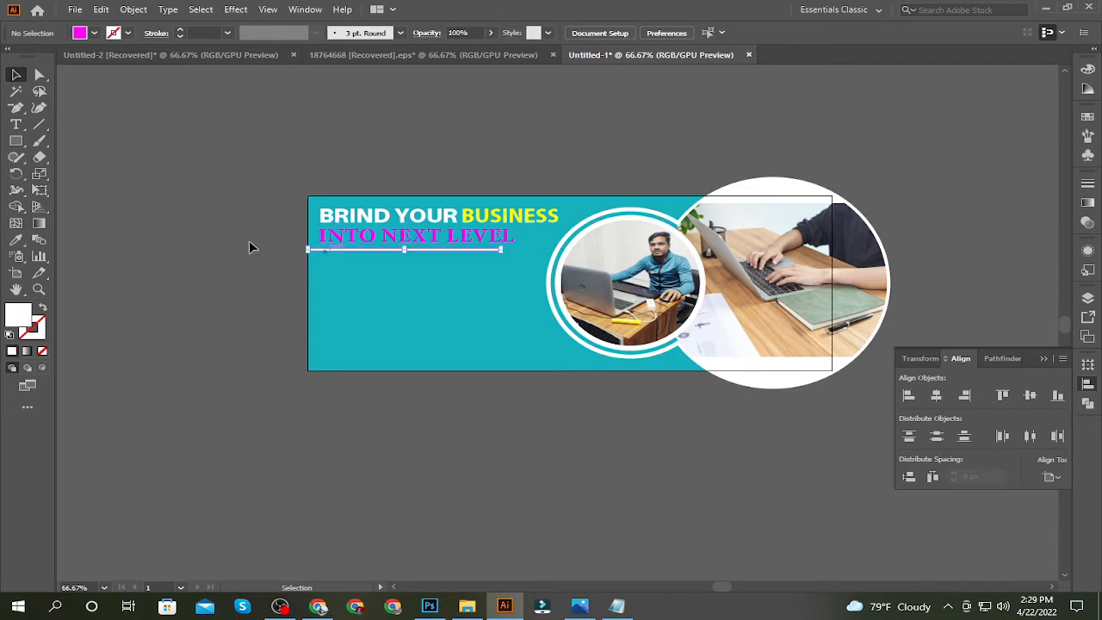
key(Right)
key(Right)
key(Right)
key(Right)
key(Right)
key(Right)
key(Right)
key(Right)
key(Right)
key(Right)
key(Right)
key(Right)
key(Right)
key(Right)
key(Right)
key(Right)
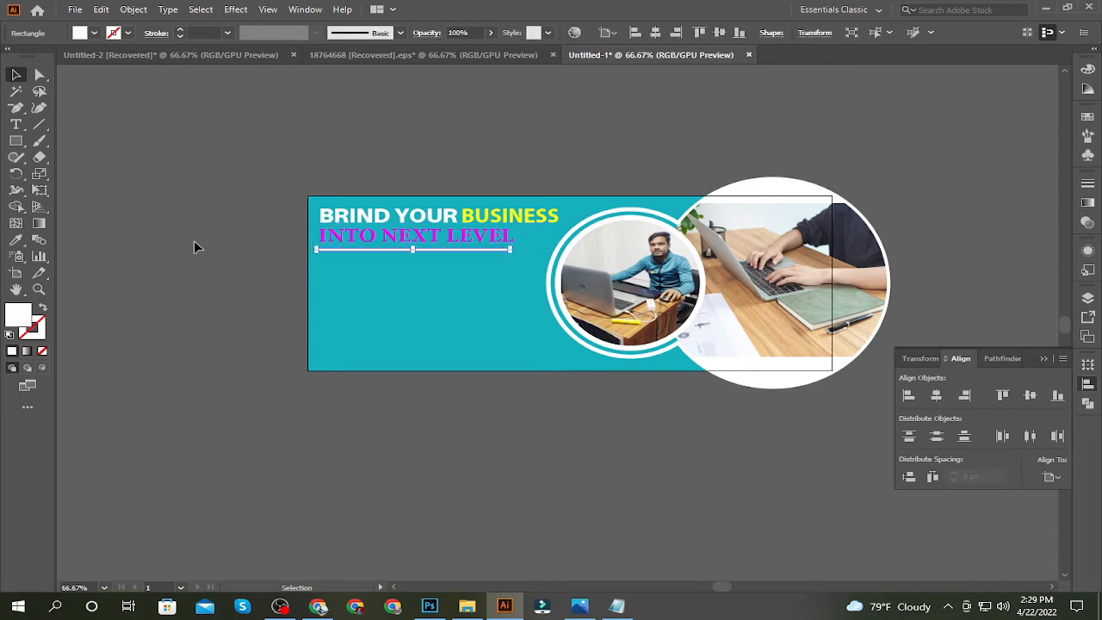
key(Right)
key(Right)
key(Right)
key(Right)
click(196, 244)
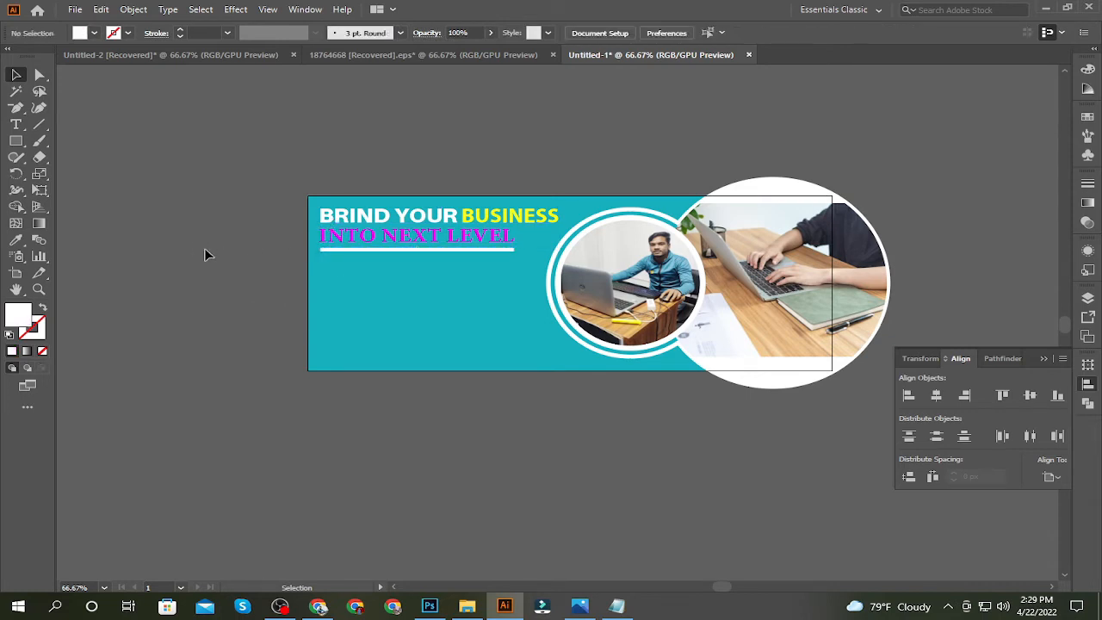
Bring the group of envelope, location pin, phone and globe icons from the 18764668 document onto the banner below the white bar
click(358, 55)
drag(480, 298, 422, 334)
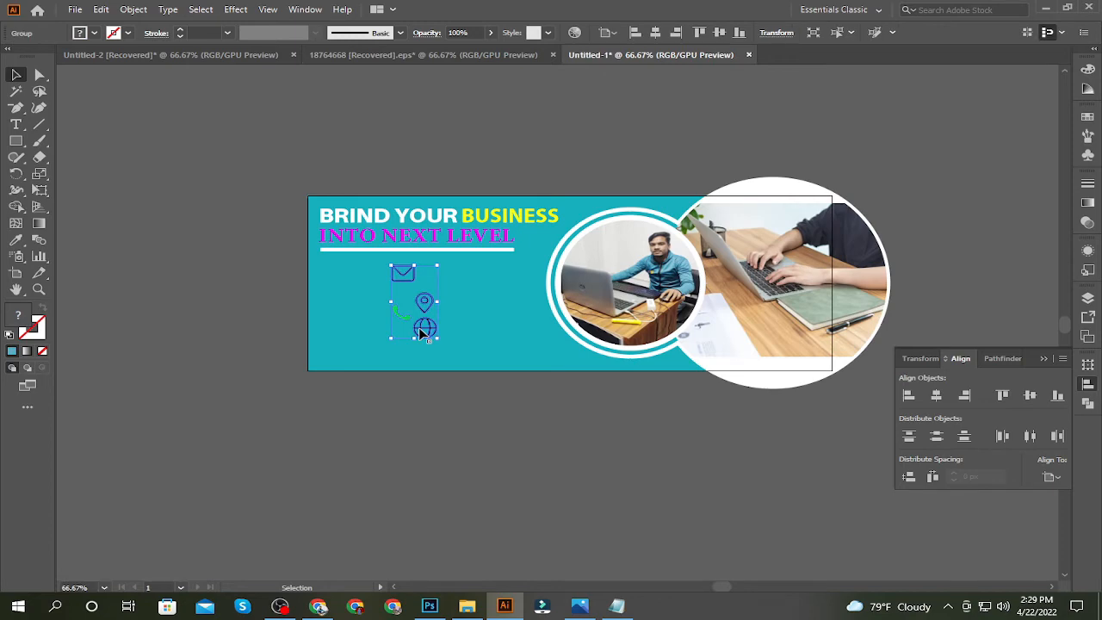
key(ctrl+equal)
key(ctrl+equal)
key(ctrl+equal)
click(146, 282)
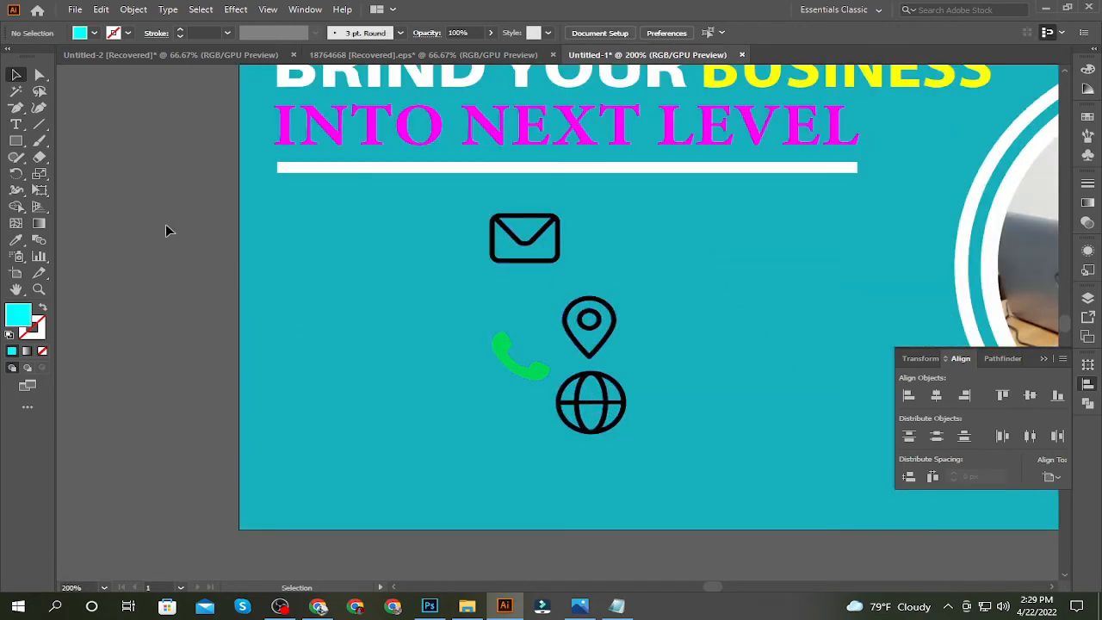
Draw a small cyan ellipse under the left part of the white bar
drag(16, 141, 69, 175)
mouse_move(296, 220)
mouse_down()
mouse_move(341, 246)
mouse_move(368, 283)
mouse_up()
key(v)
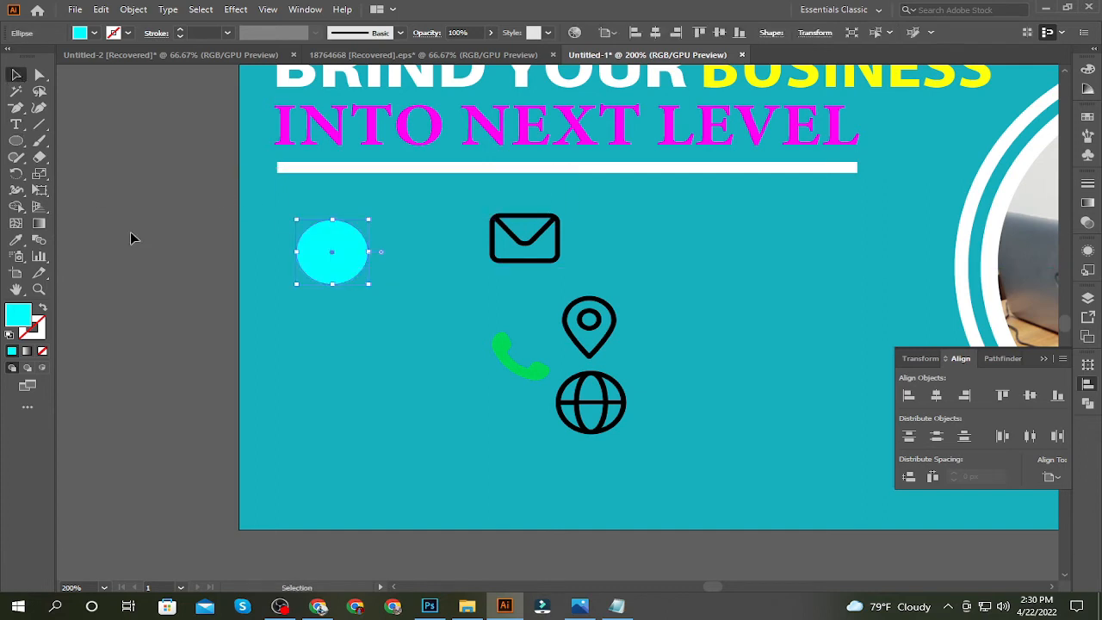
click(146, 242)
Move the icon group closer to the cyan ellipse and place two vertical guides at about 40 px and 65 px
drag(505, 360, 454, 350)
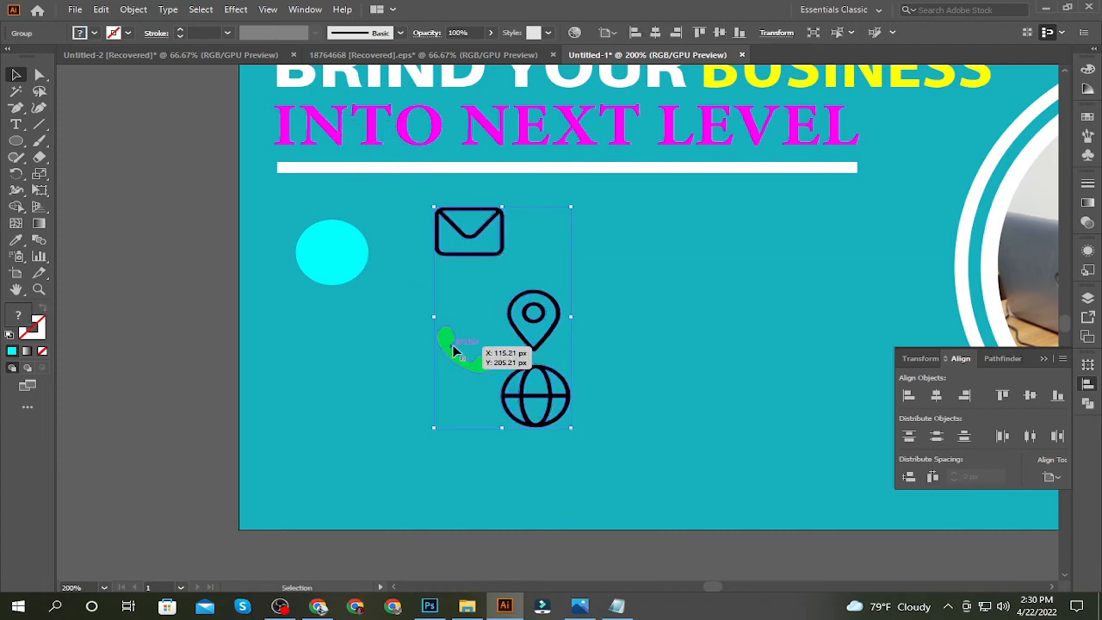
click(138, 338)
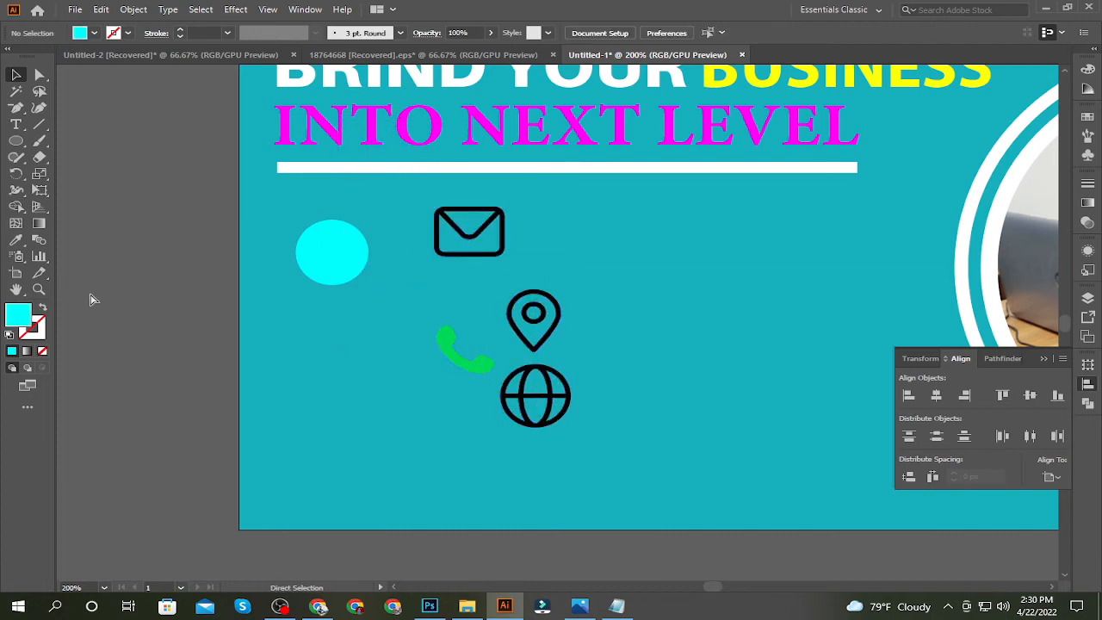
key(ctrl+r)
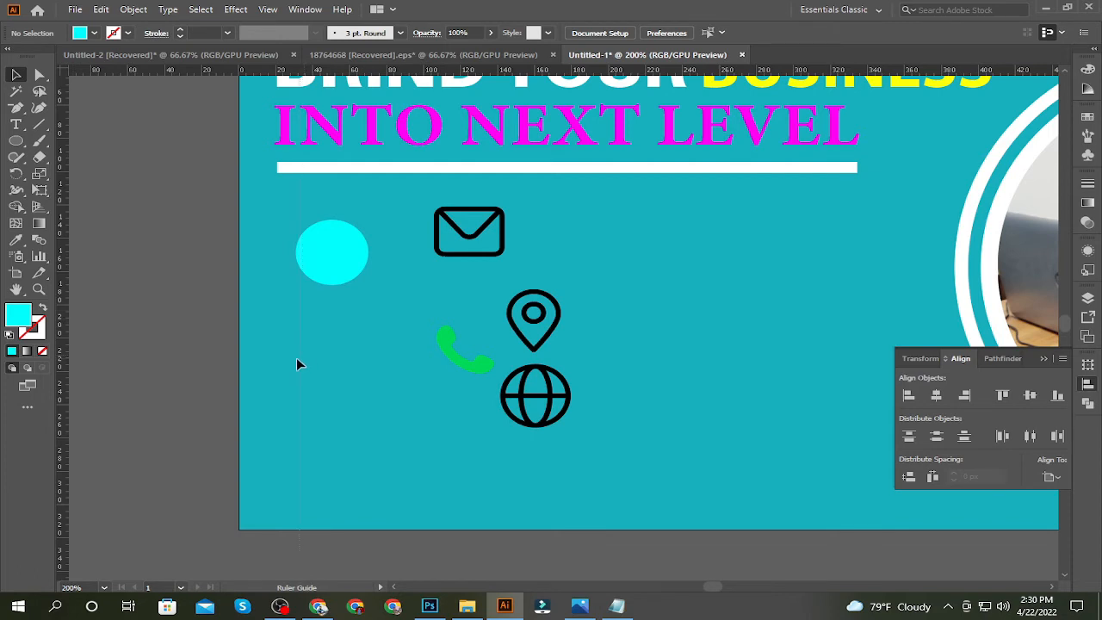
drag(299, 359, 312, 359)
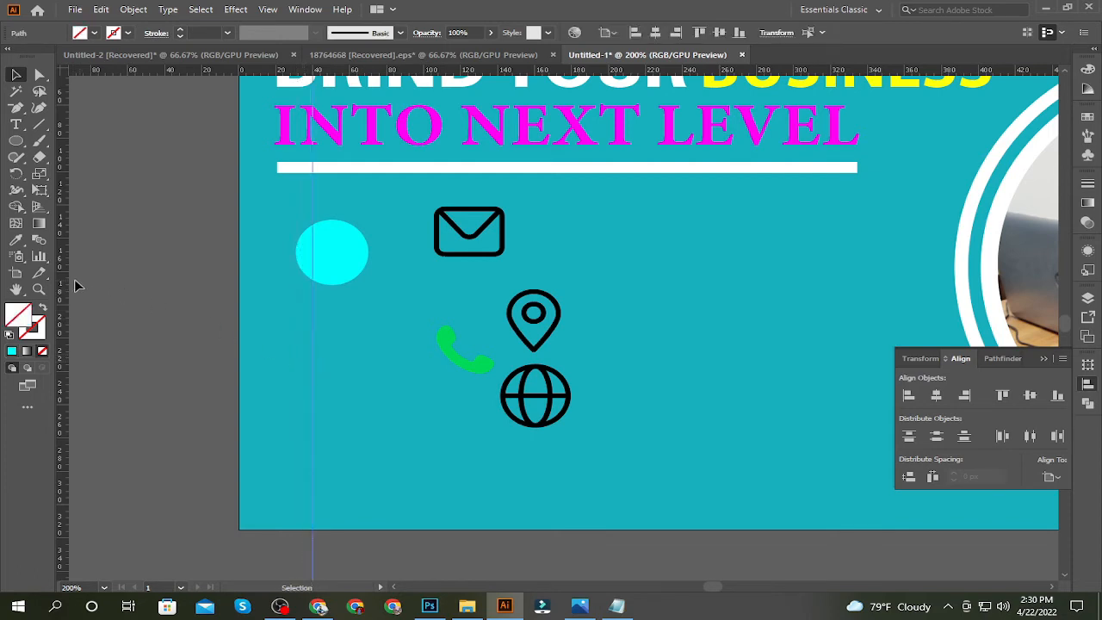
drag(386, 353, 359, 354)
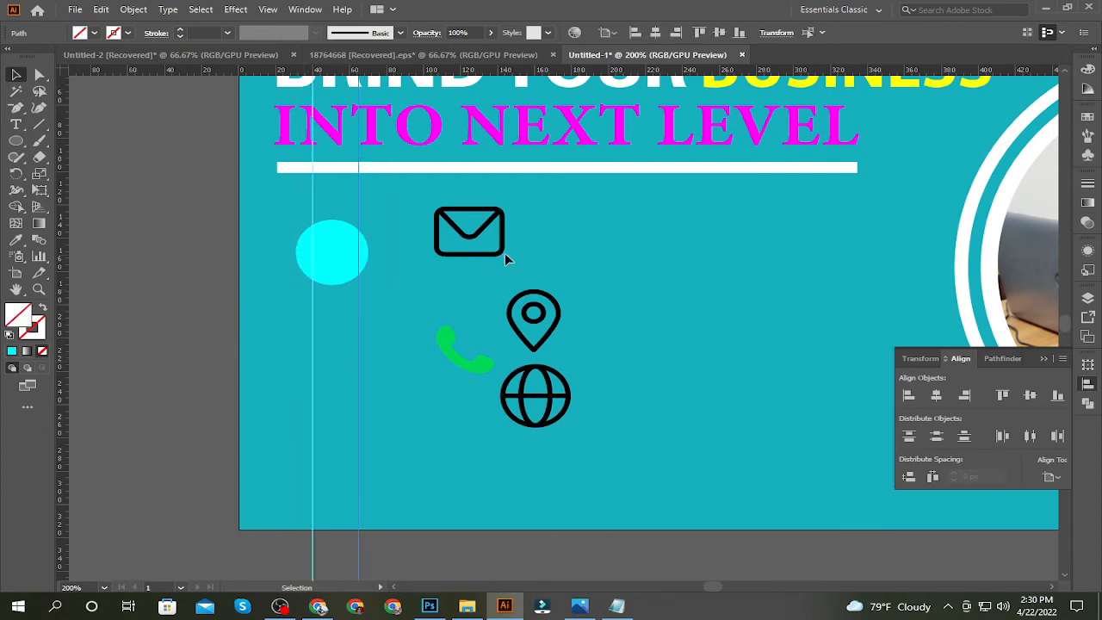
Place the phone icon by the guides directly under the cyan ellipse and delete the location pin icon
drag(449, 351, 350, 349)
click(264, 379)
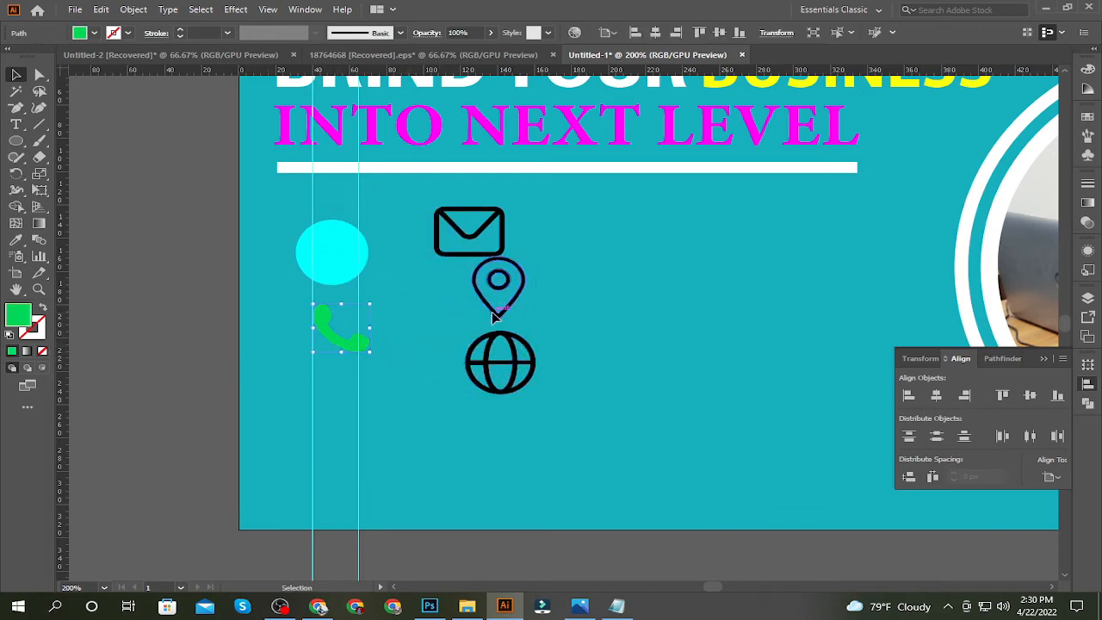
drag(489, 309, 439, 343)
key(Delete)
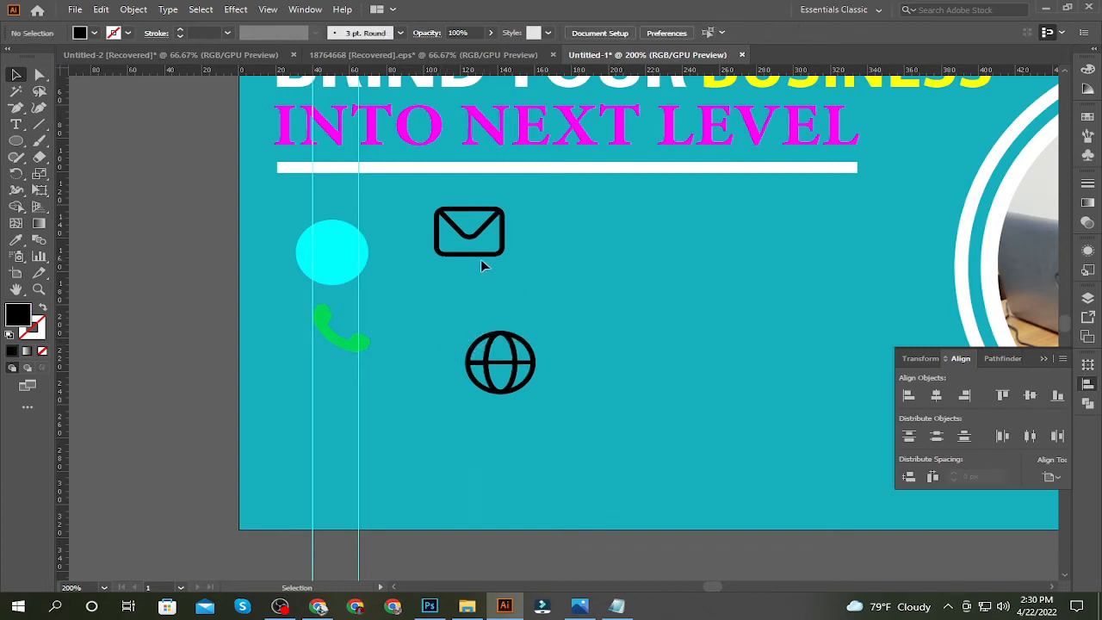
Stack the envelope and globe icons below the phone icon and shrink the globe to about the guides' spacing
drag(483, 260, 342, 420)
drag(487, 372, 365, 495)
click(400, 484)
Scale down the envelope icon and the phone icon to roughly the width between the guides
click(363, 417)
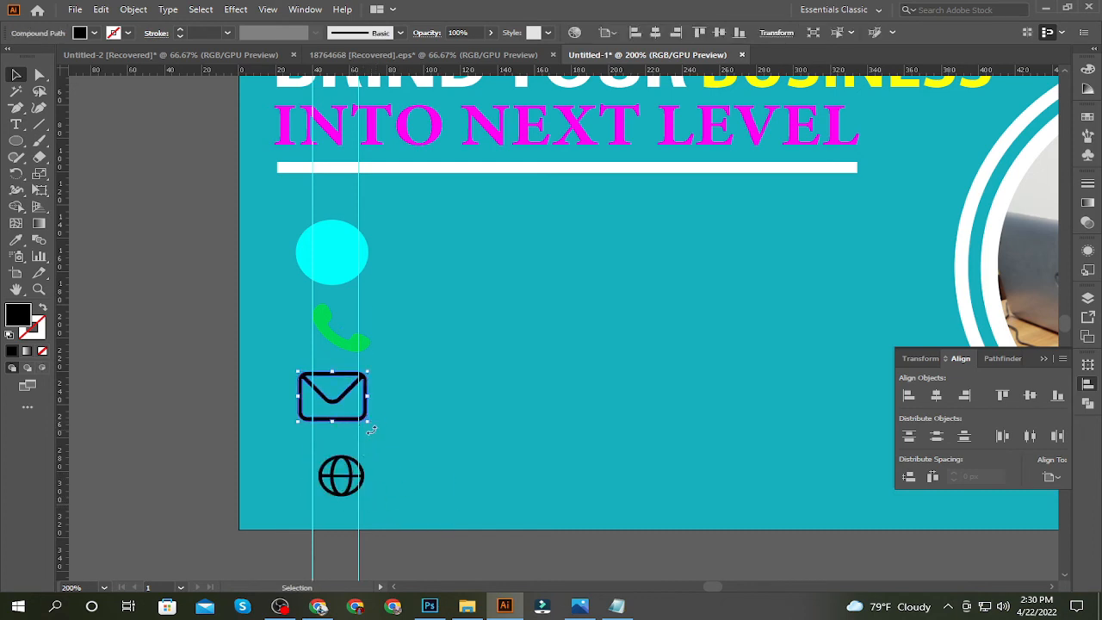
drag(368, 422, 358, 416)
click(387, 426)
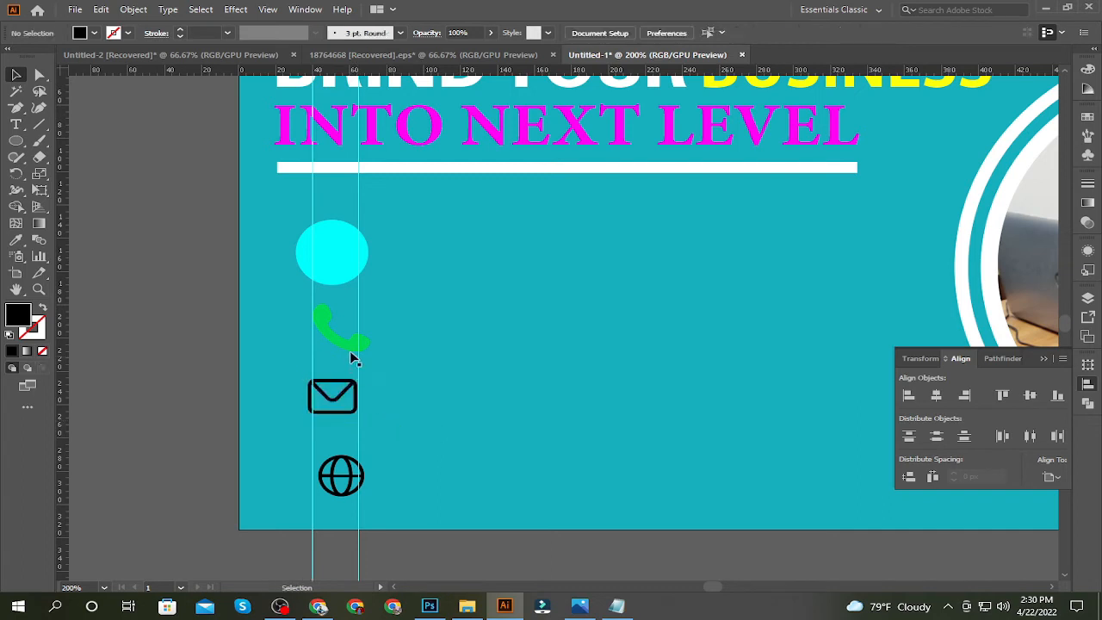
click(357, 351)
drag(371, 355, 357, 347)
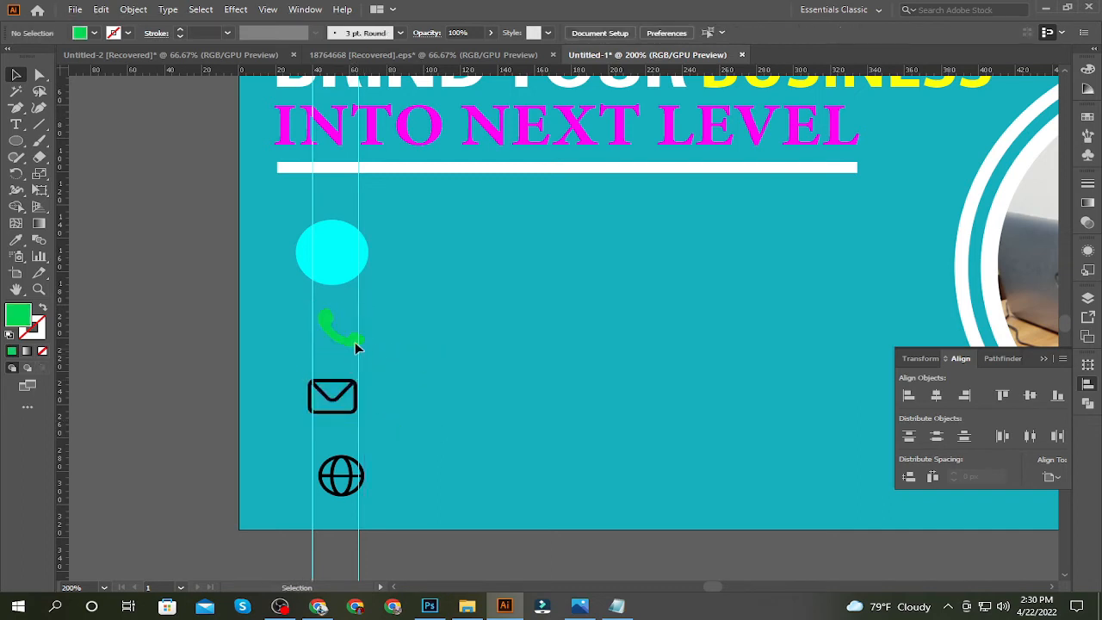
shift+click(342, 389)
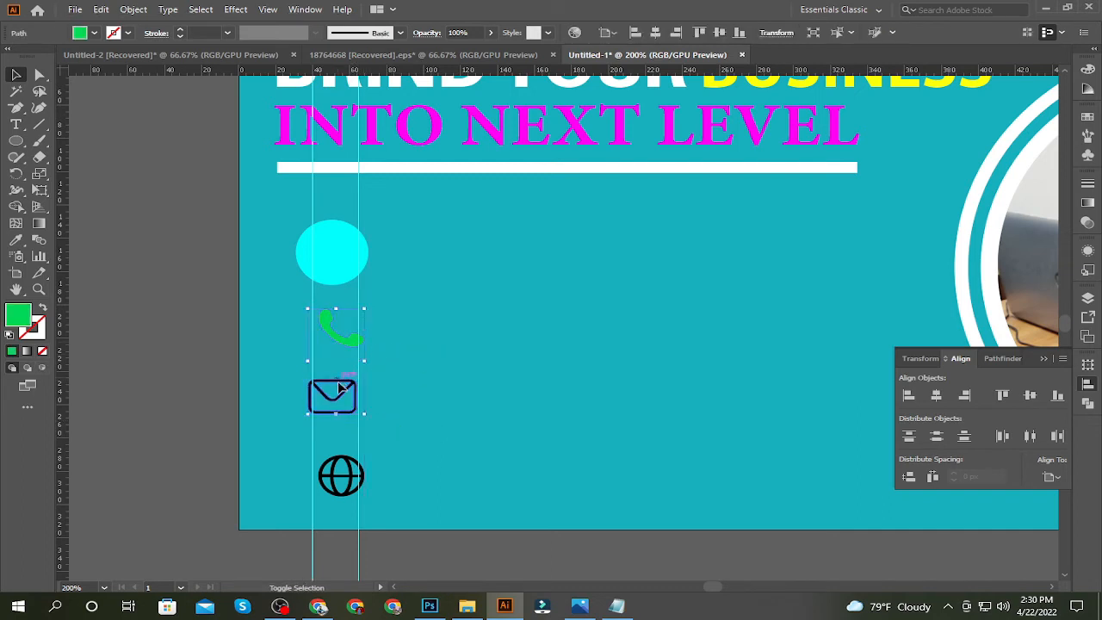
shift+click(342, 470)
click(86, 35)
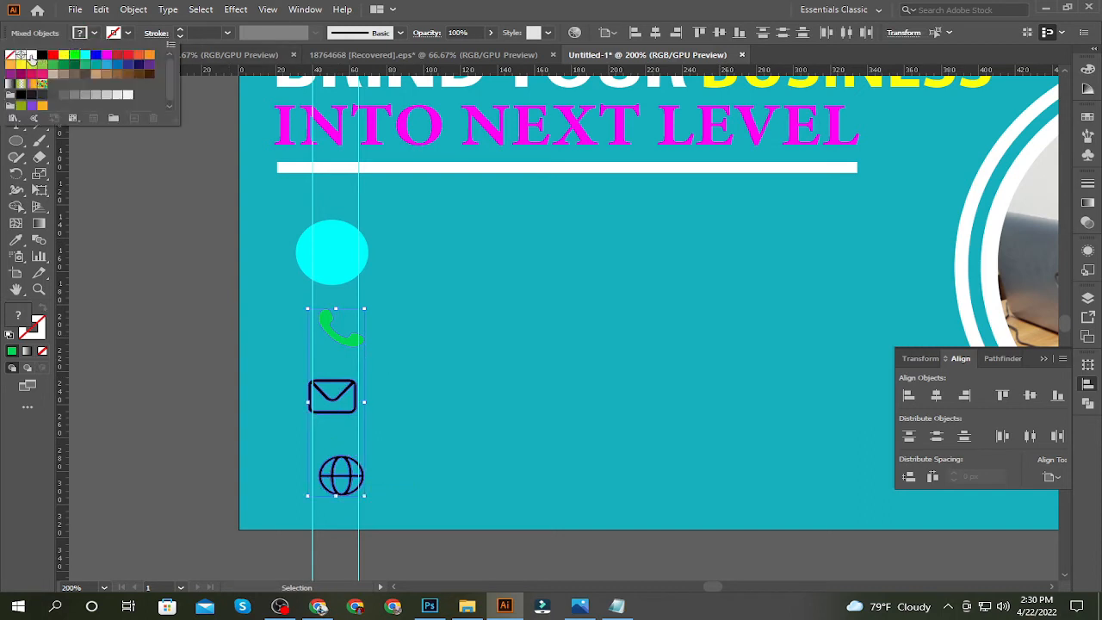
click(129, 194)
click(194, 291)
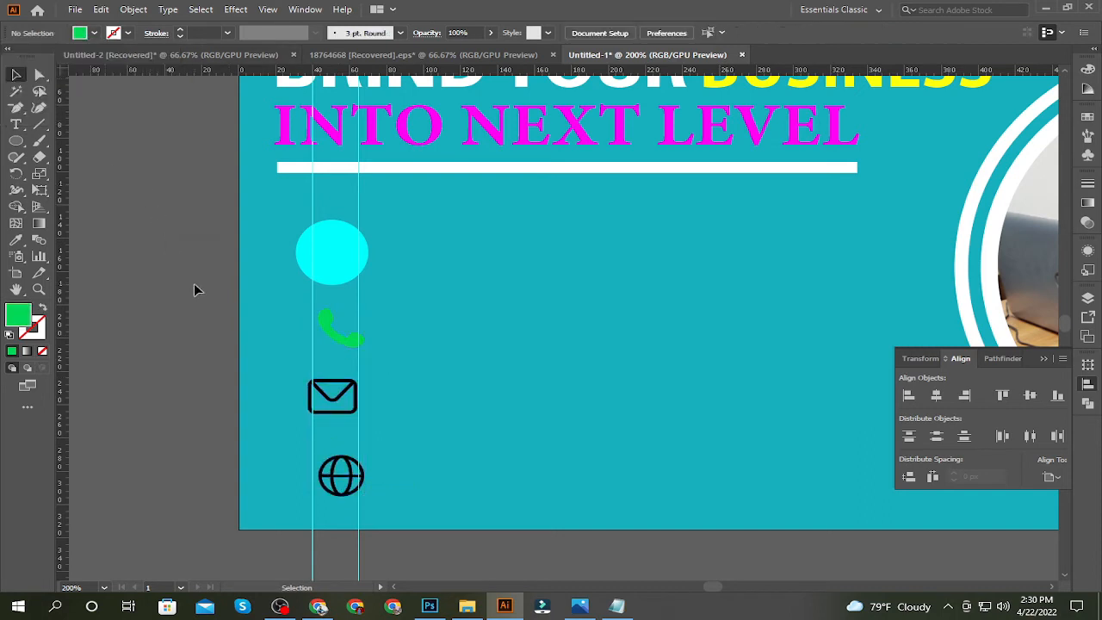
Shrink the cyan ellipse slightly and duplicate it twice to its right to form a row of three
click(326, 279)
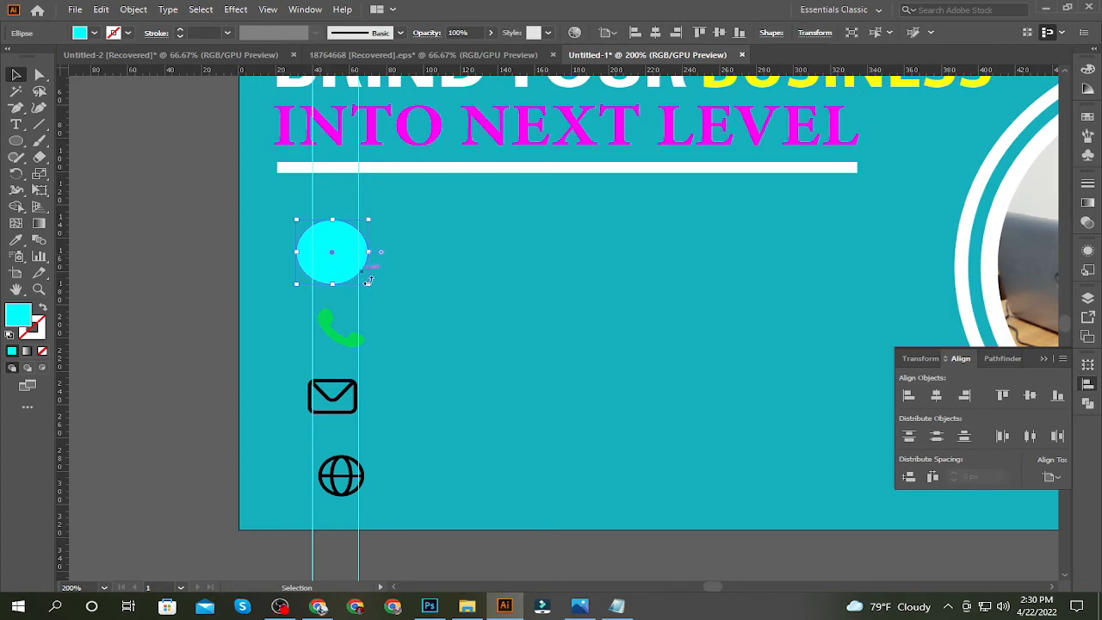
drag(369, 289, 363, 280)
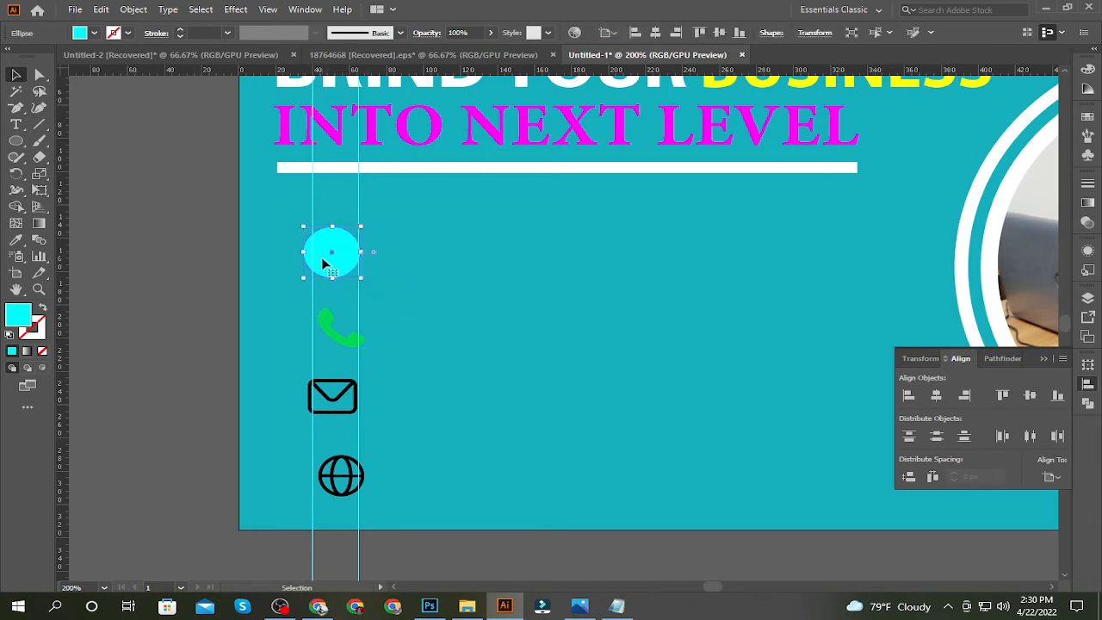
drag(326, 263, 532, 270)
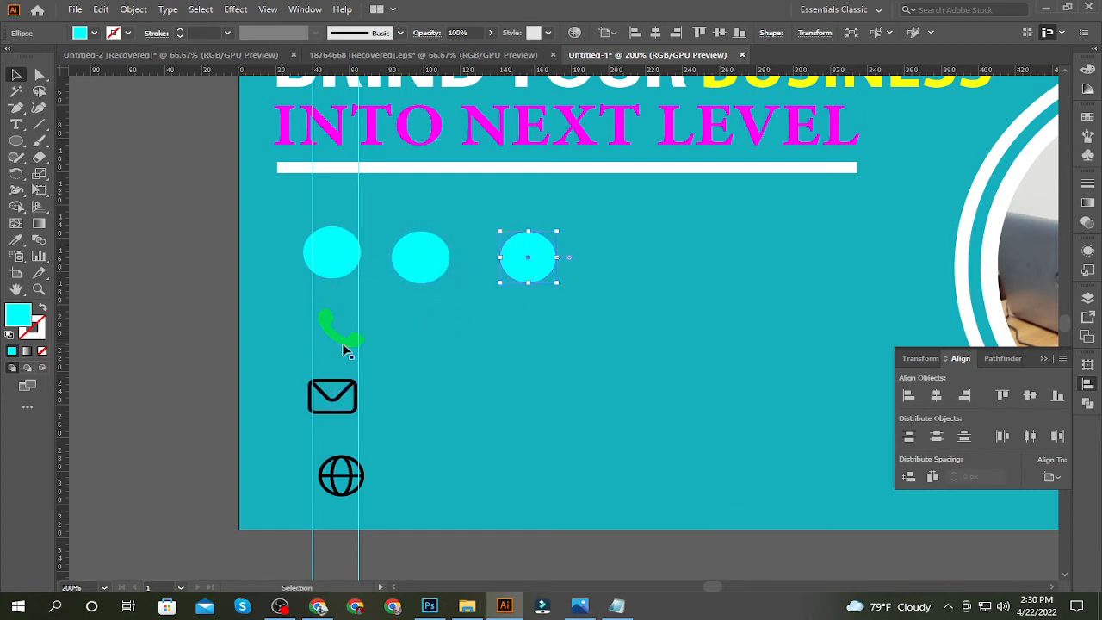
Move the green phone icon onto the first ellipse and size it to fit inside
drag(342, 348, 349, 273)
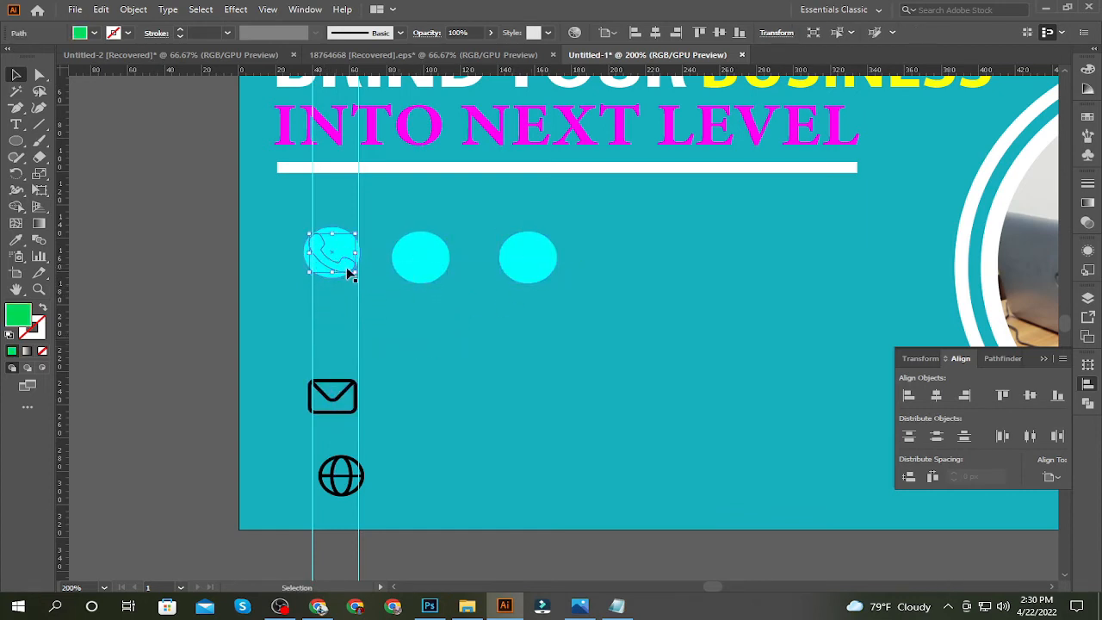
key(ctrl)
drag(357, 273, 356, 272)
click(262, 308)
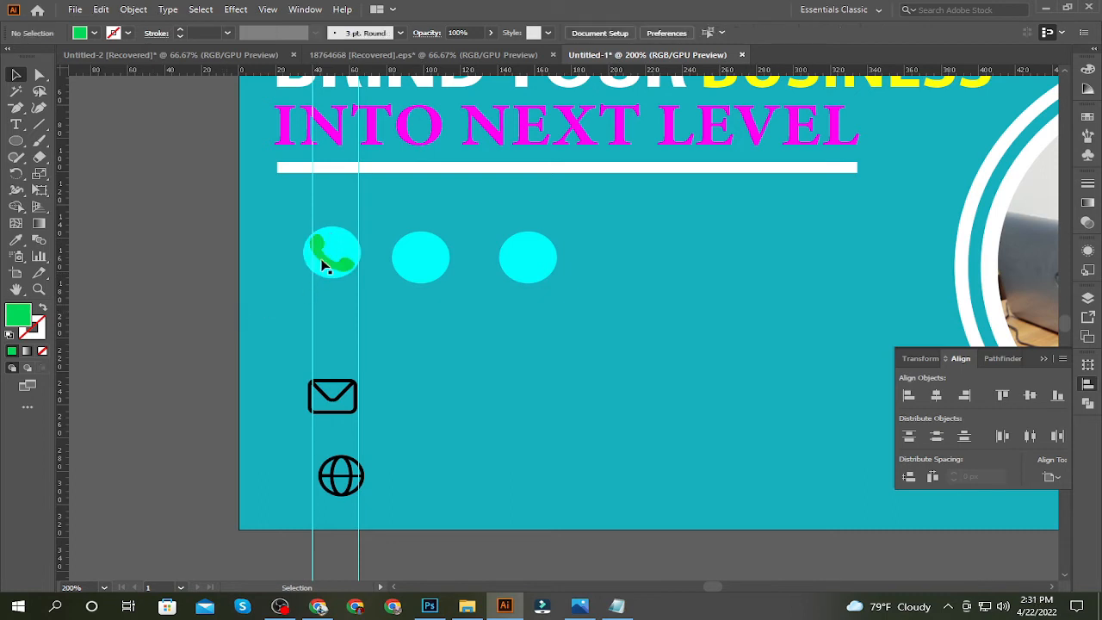
Fill all three ellipses with white
click(325, 266)
shift+click(509, 258)
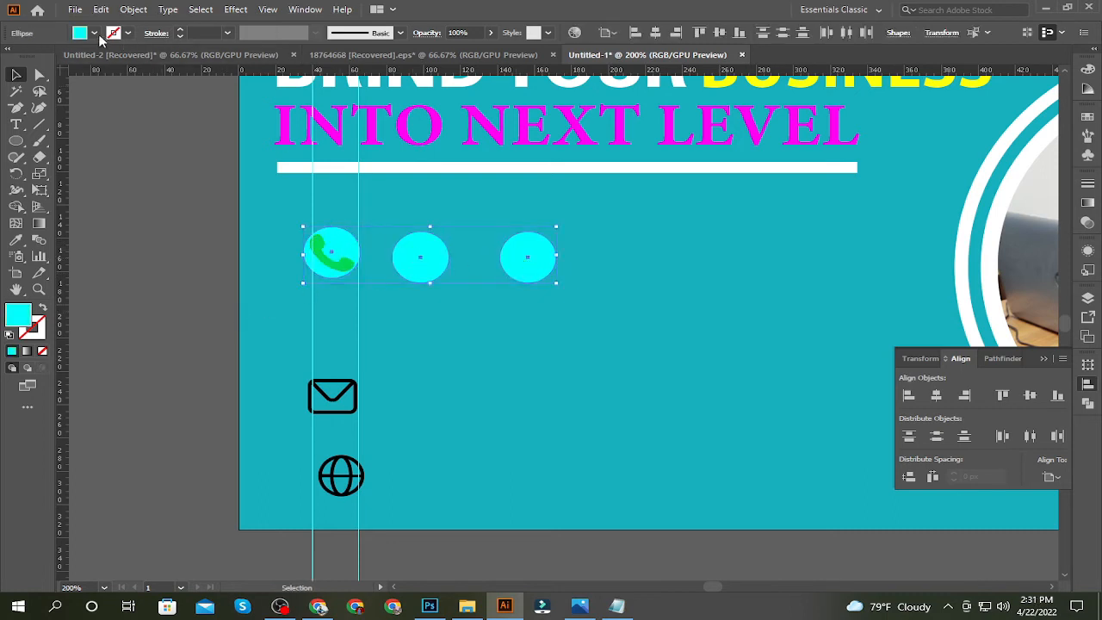
click(78, 33)
click(32, 55)
click(230, 232)
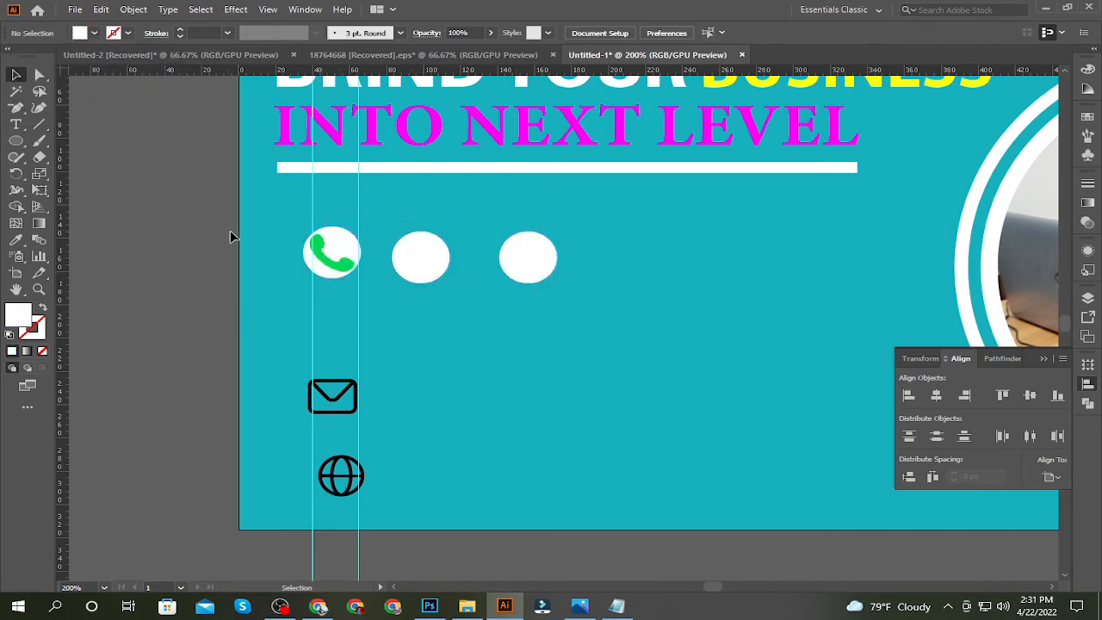
Center the phone icon in the first white ellipse and fit the envelope icon, slightly reduced, inside the middle one
drag(334, 259, 336, 258)
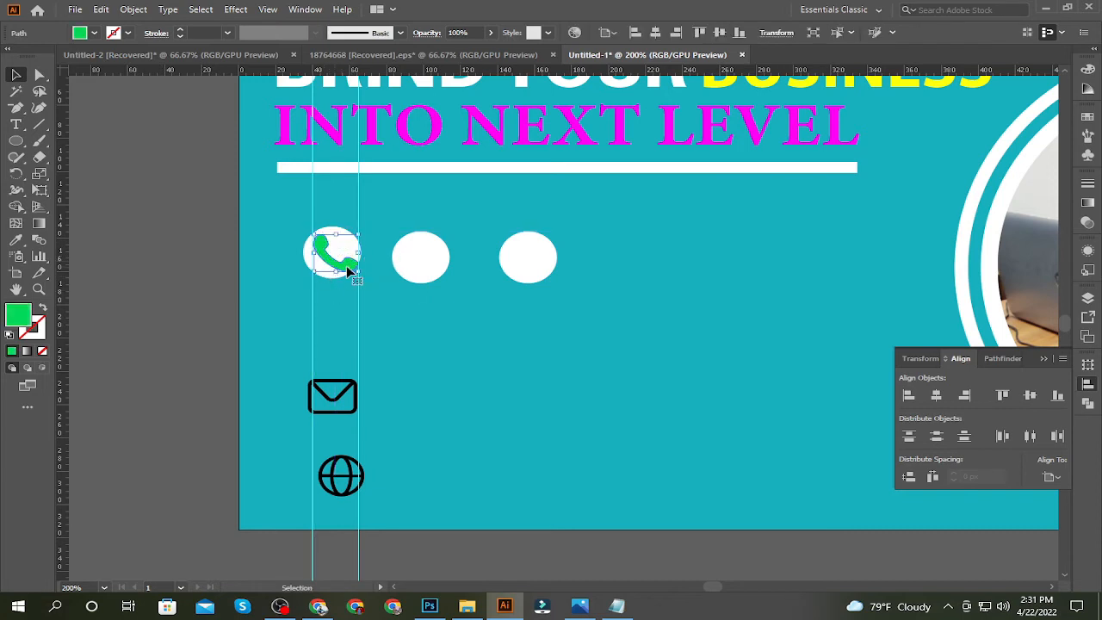
key(Up)
key(Left)
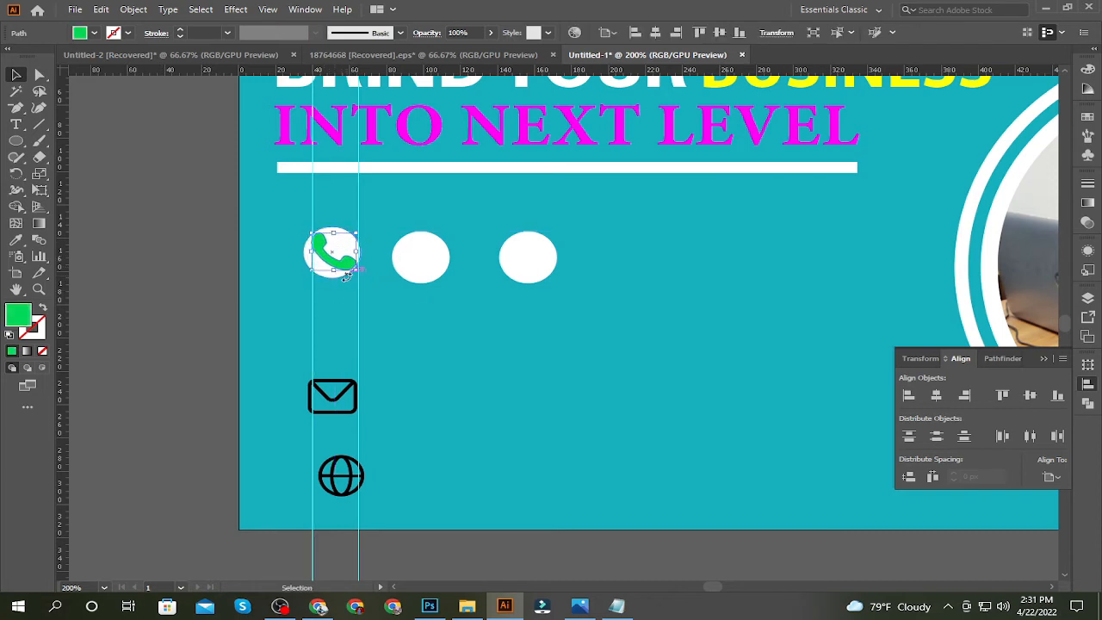
click(348, 281)
mouse_move(341, 268)
mouse_down()
mouse_move(326, 357)
mouse_move(344, 257)
mouse_move(359, 272)
mouse_up()
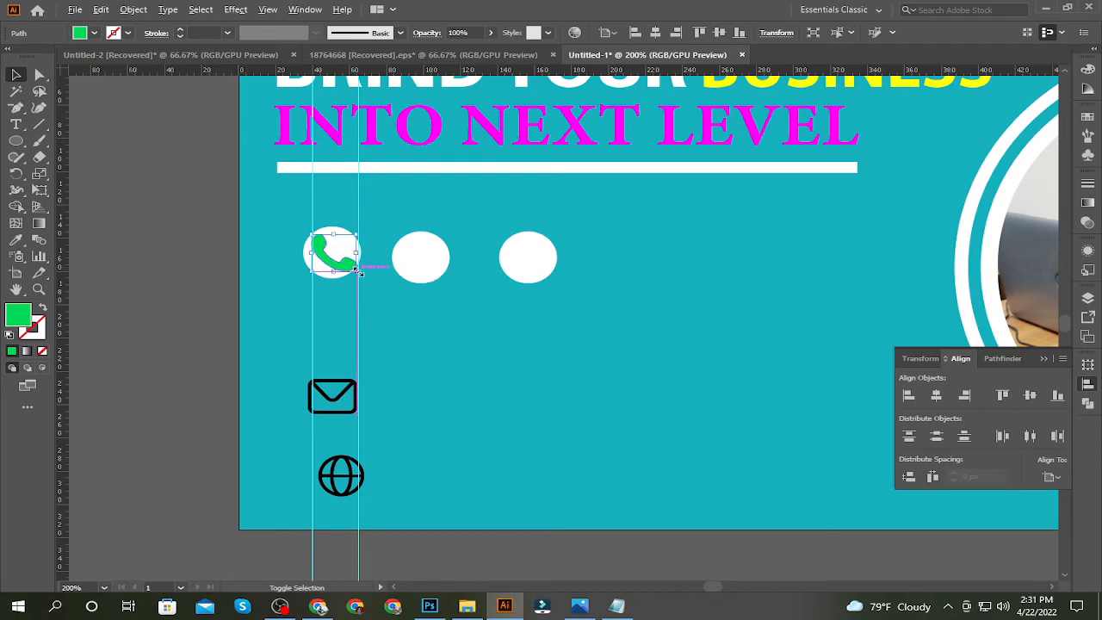
click(211, 286)
drag(332, 385, 445, 273)
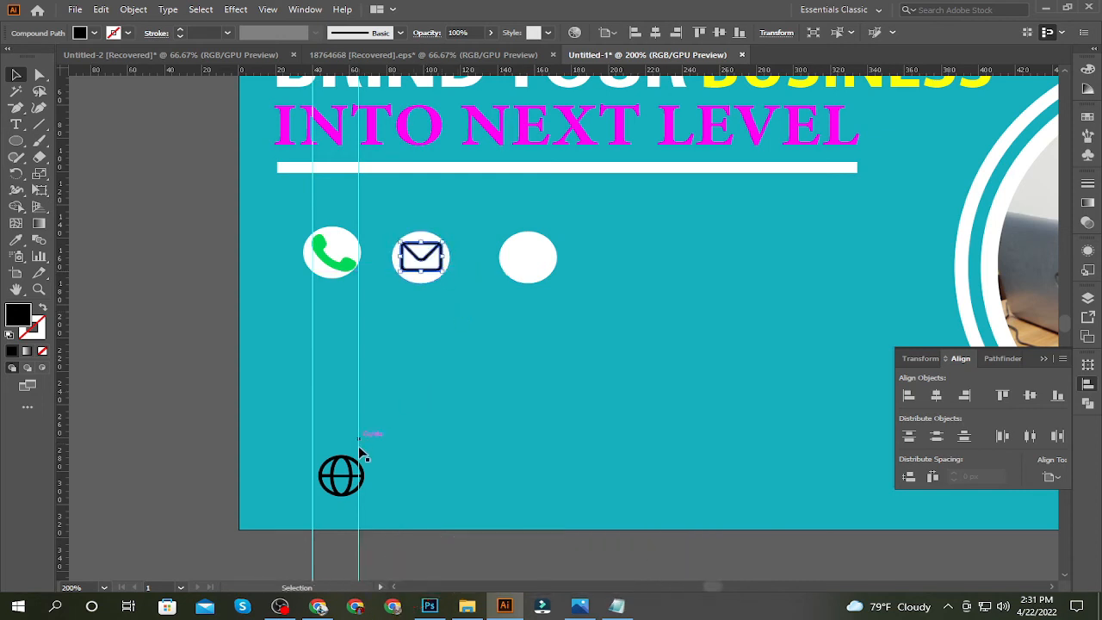
Try to move the globe icon onto the third white ellipse, then undo the move
drag(365, 491, 541, 269)
click(537, 382)
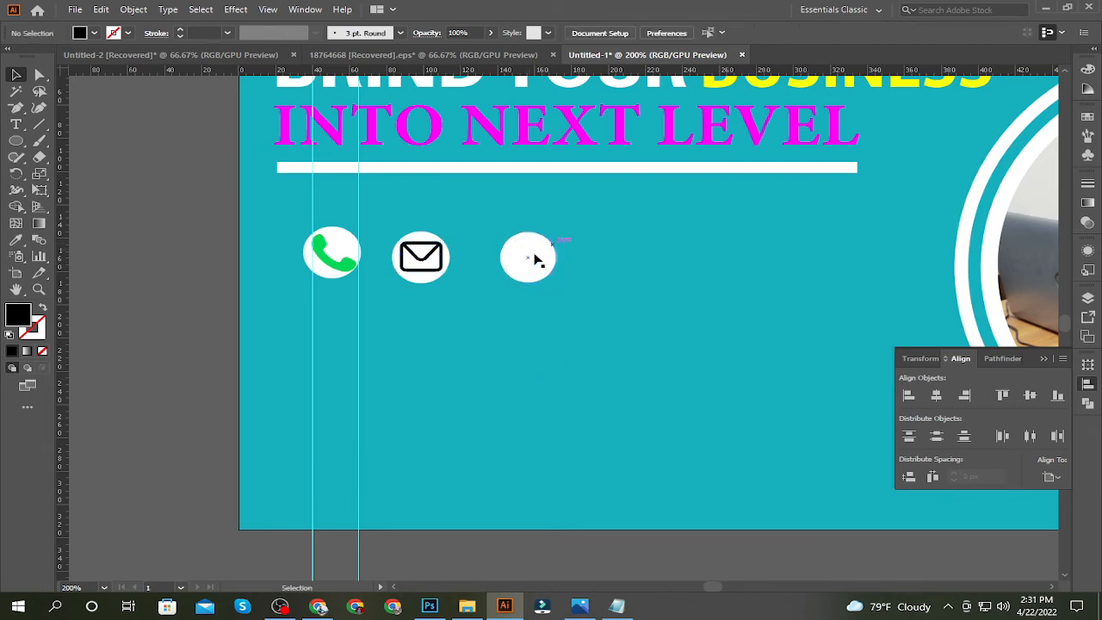
key(ctrl+z)
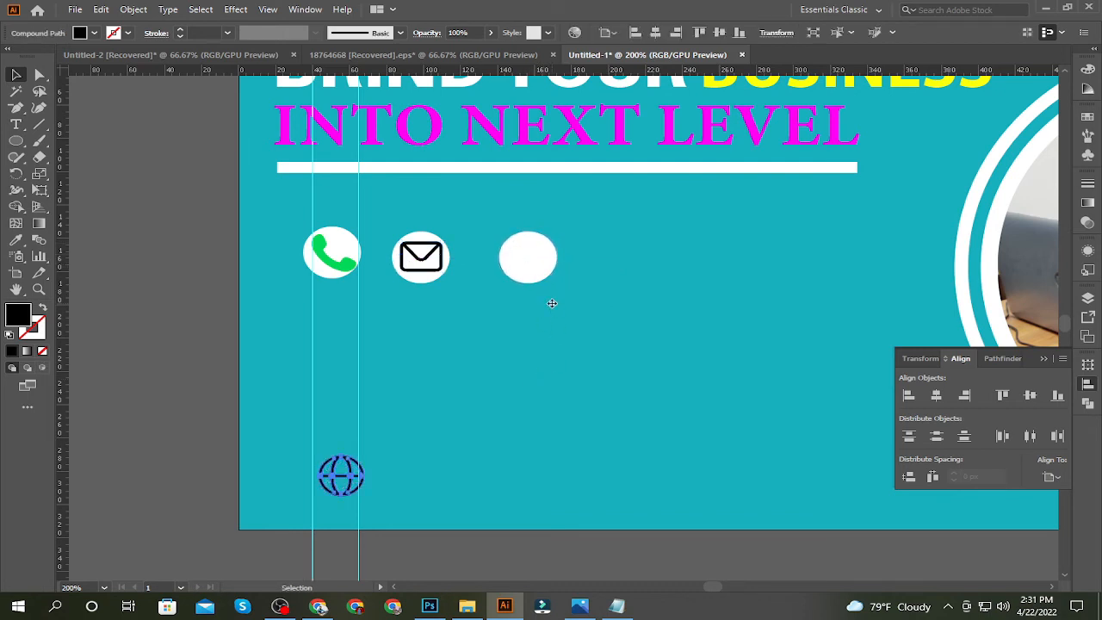
Place the globe icon on the third white ellipse and recolor the phone, envelope and globe icons with the sampled teal background color
drag(345, 478, 526, 283)
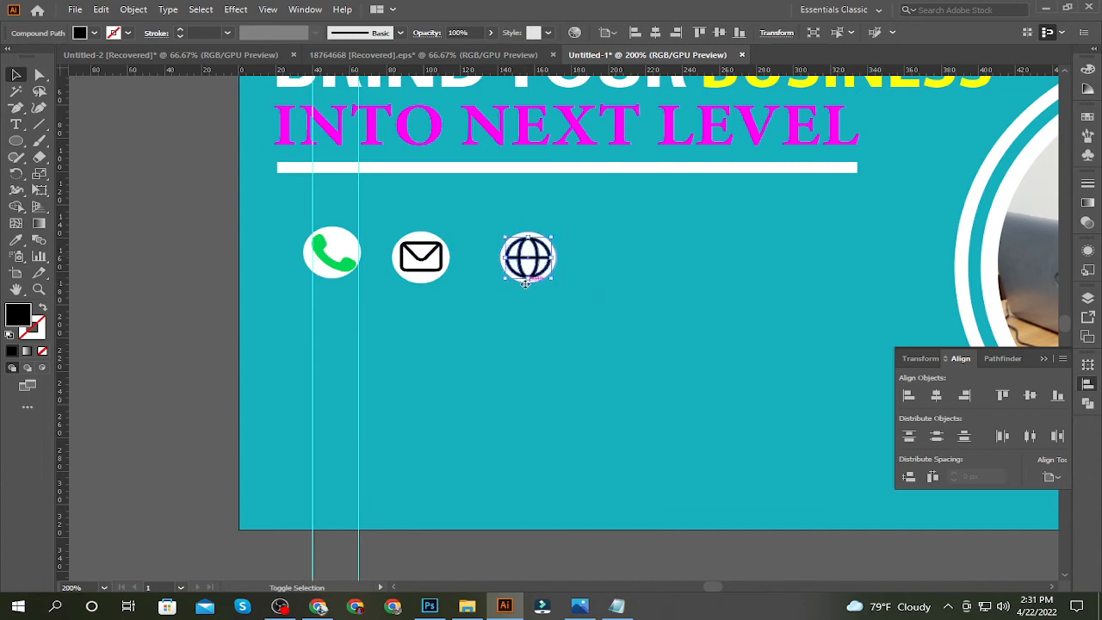
shift+click(422, 258)
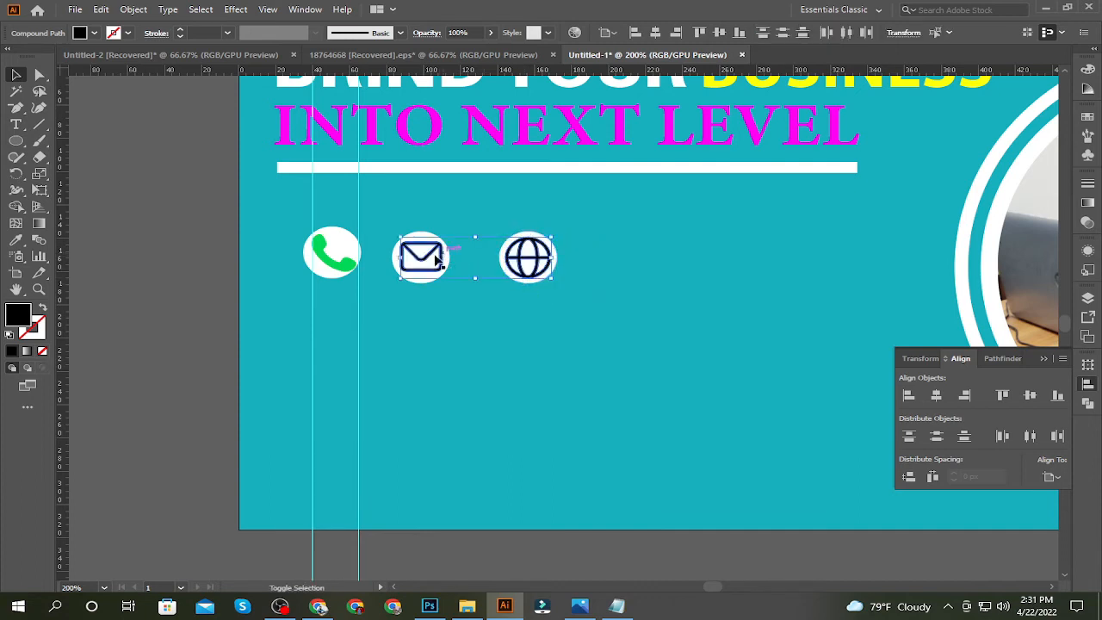
shift+click(336, 269)
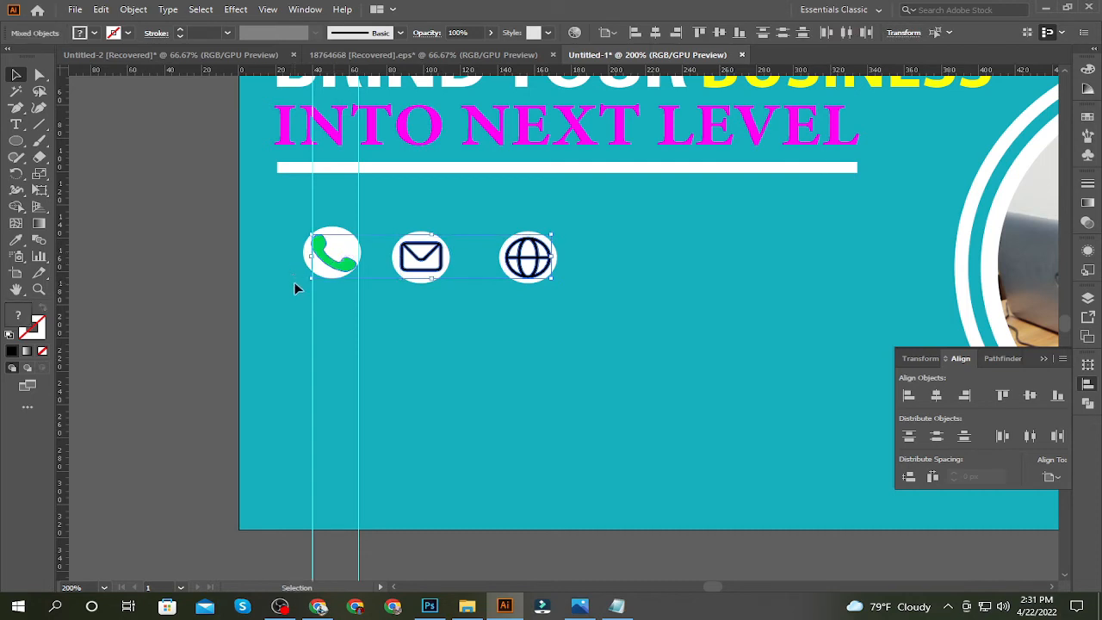
key(i)
click(420, 307)
key(v)
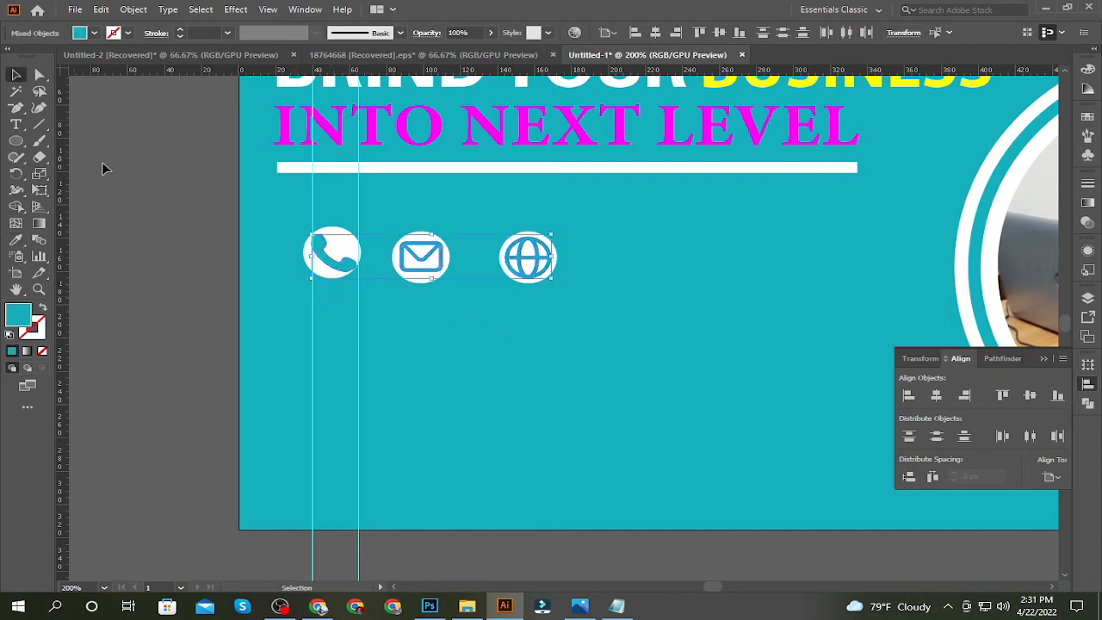
key(Return)
click(554, 406)
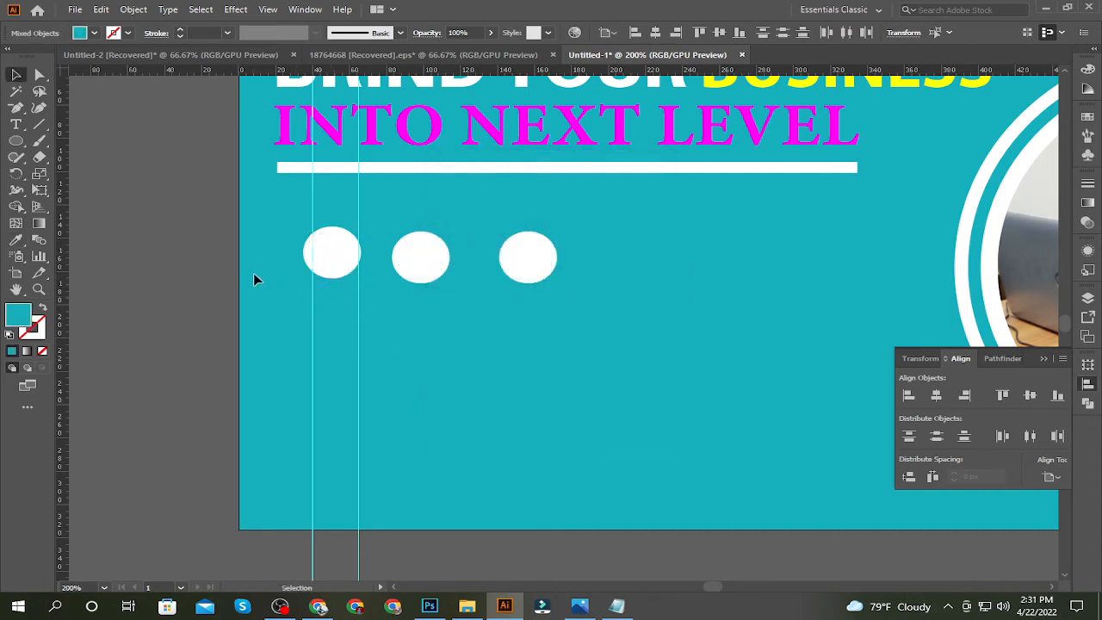
click(215, 265)
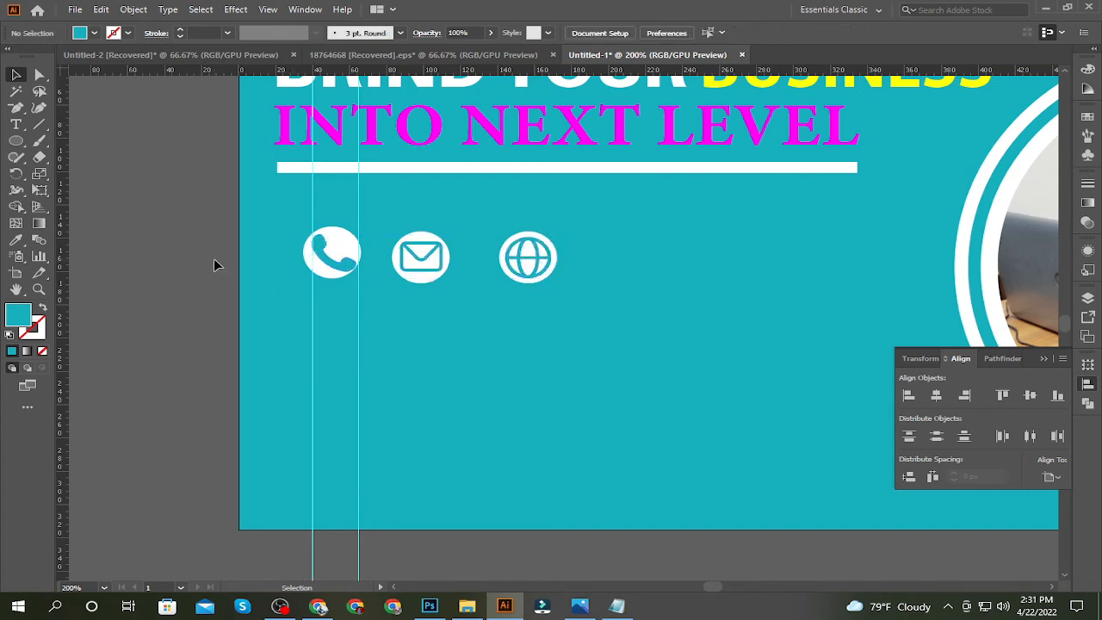
Align the envelope icon and its white ellipse on their centers, relative to the selection instead of the artboard
click(433, 277)
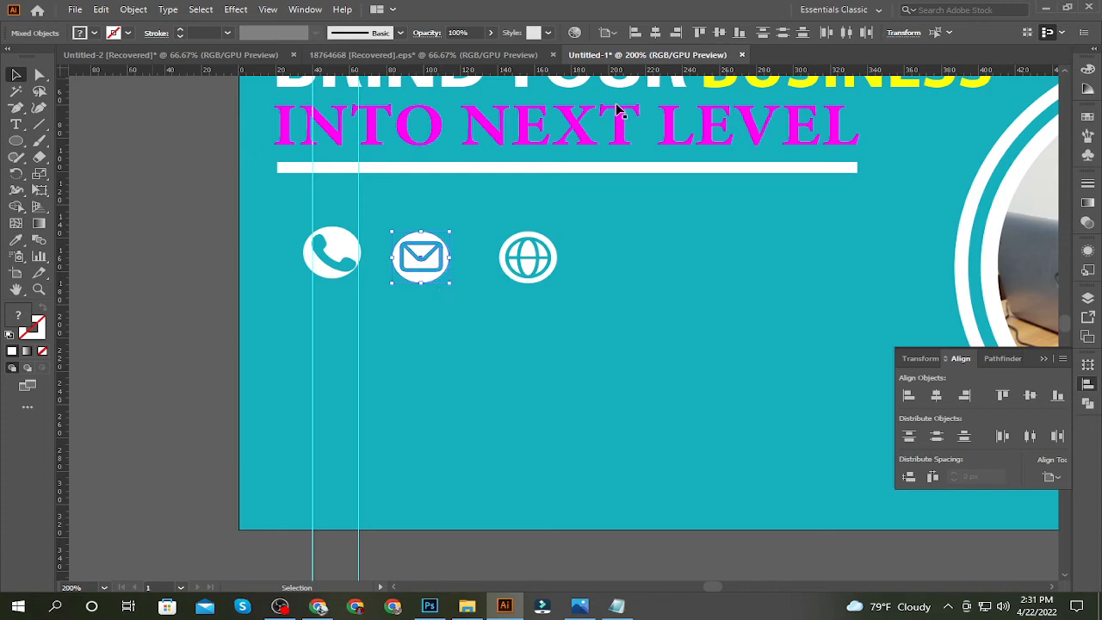
click(936, 394)
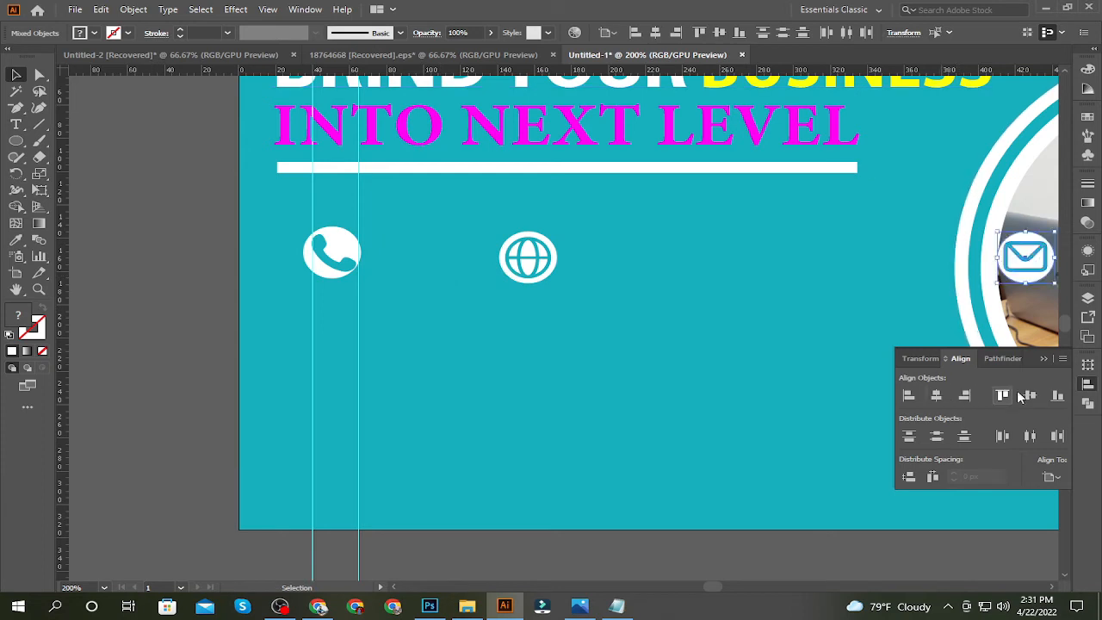
key(ctrl+z)
click(1052, 477)
click(1019, 493)
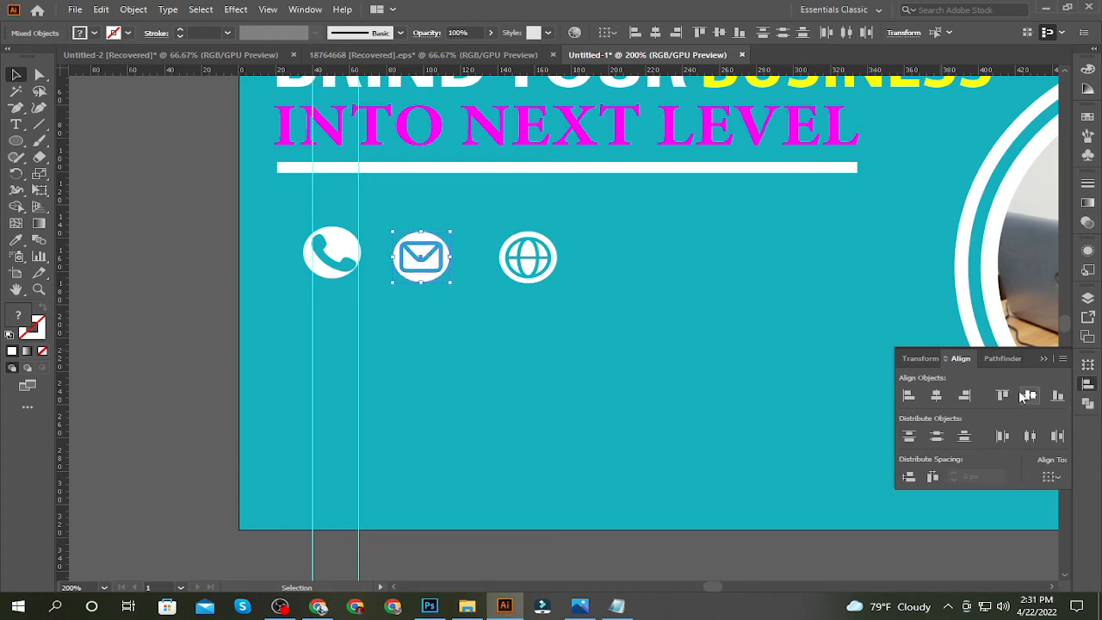
click(655, 313)
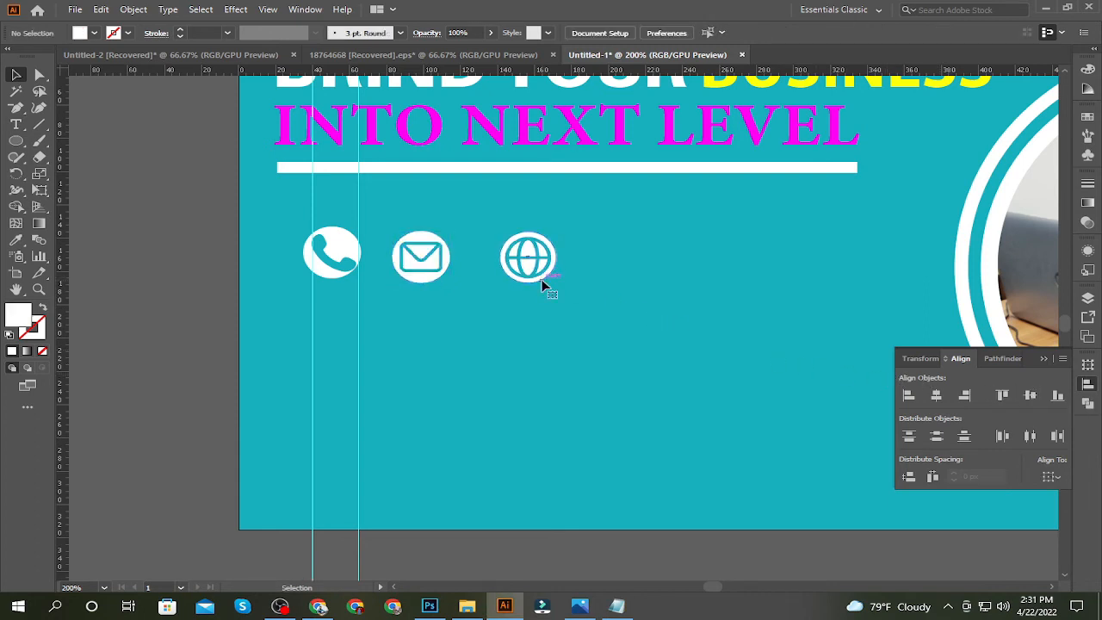
Center the globe icon and its white ellipse on each other
shift+click(543, 277)
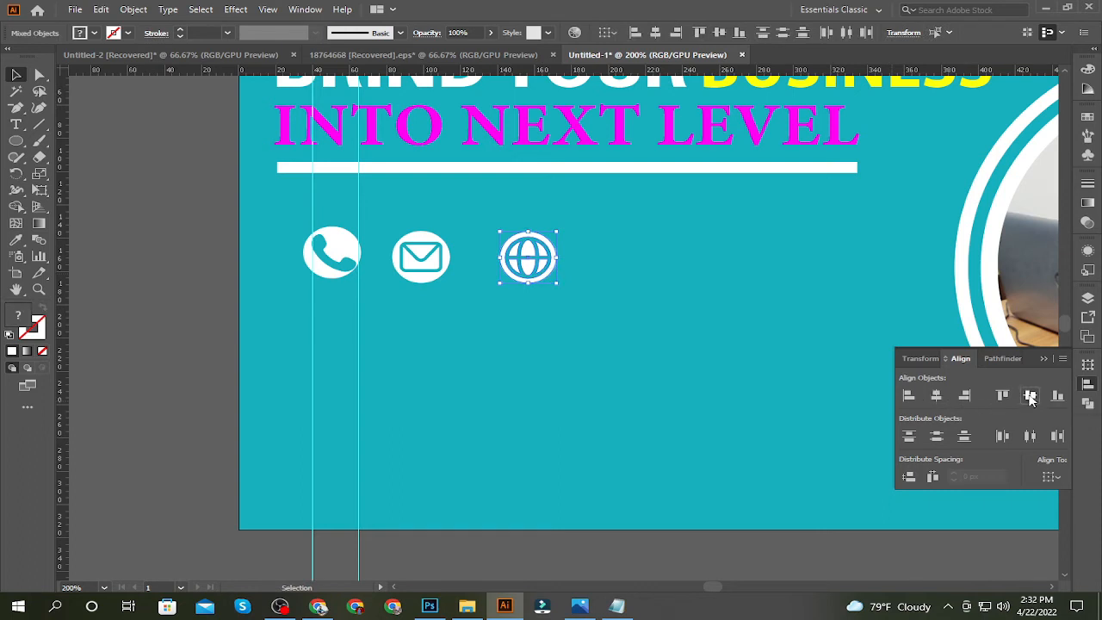
Center the phone icon and its white ellipse on each other
click(338, 272)
shift+click(344, 272)
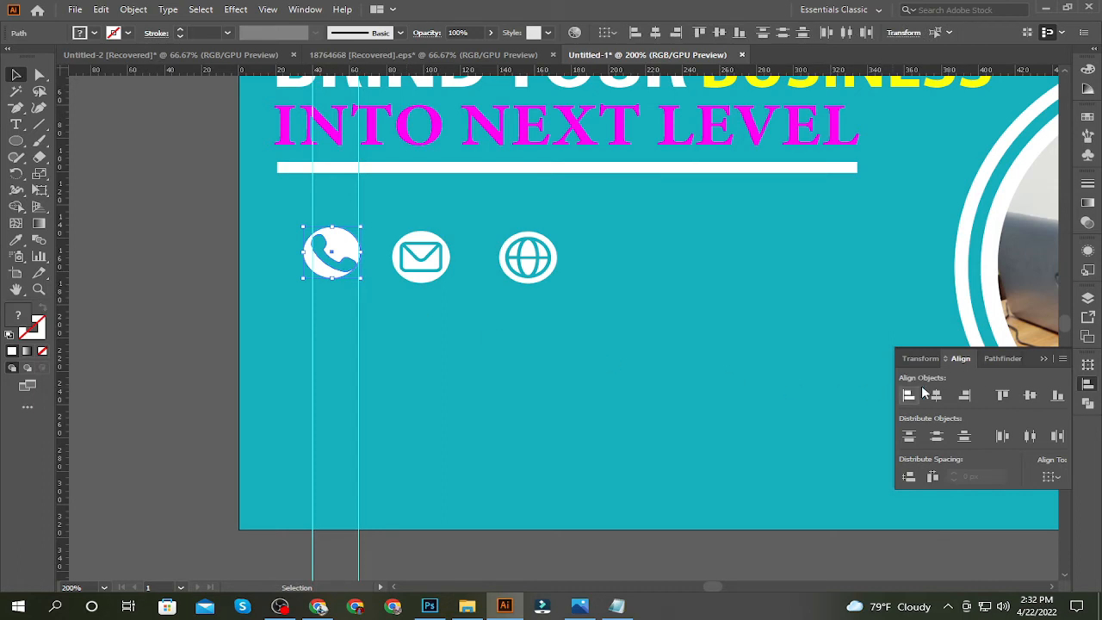
click(773, 337)
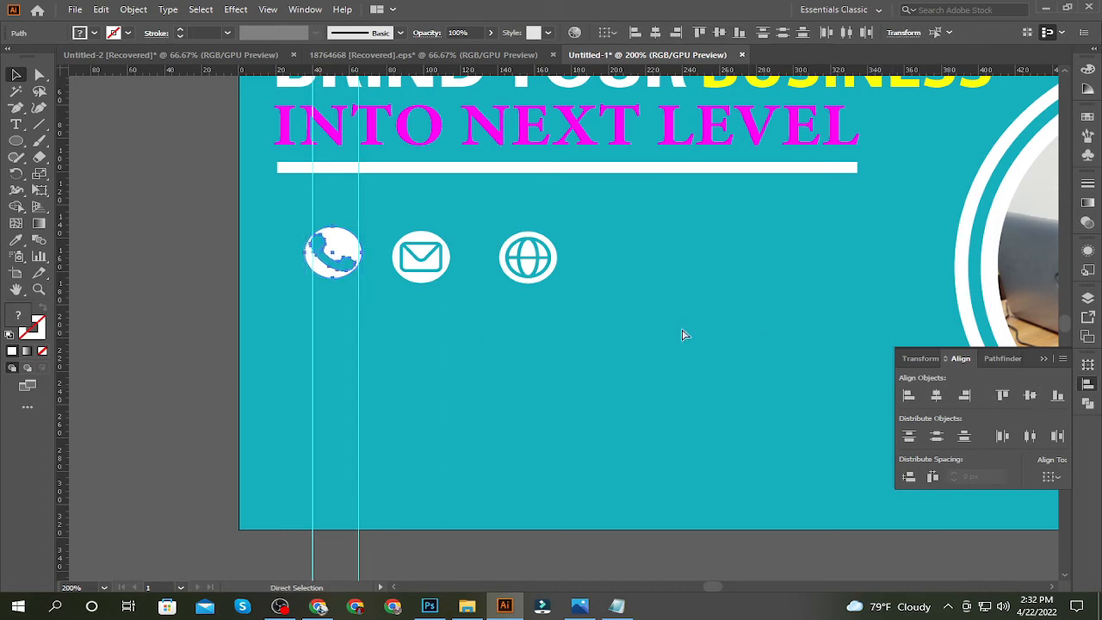
Stack the envelope and globe icons below the phone icon, then center the three horizontally and distribute them evenly in the vertical direction
drag(427, 270, 338, 345)
drag(546, 274, 347, 401)
shift+click(345, 344)
drag(345, 344, 348, 272)
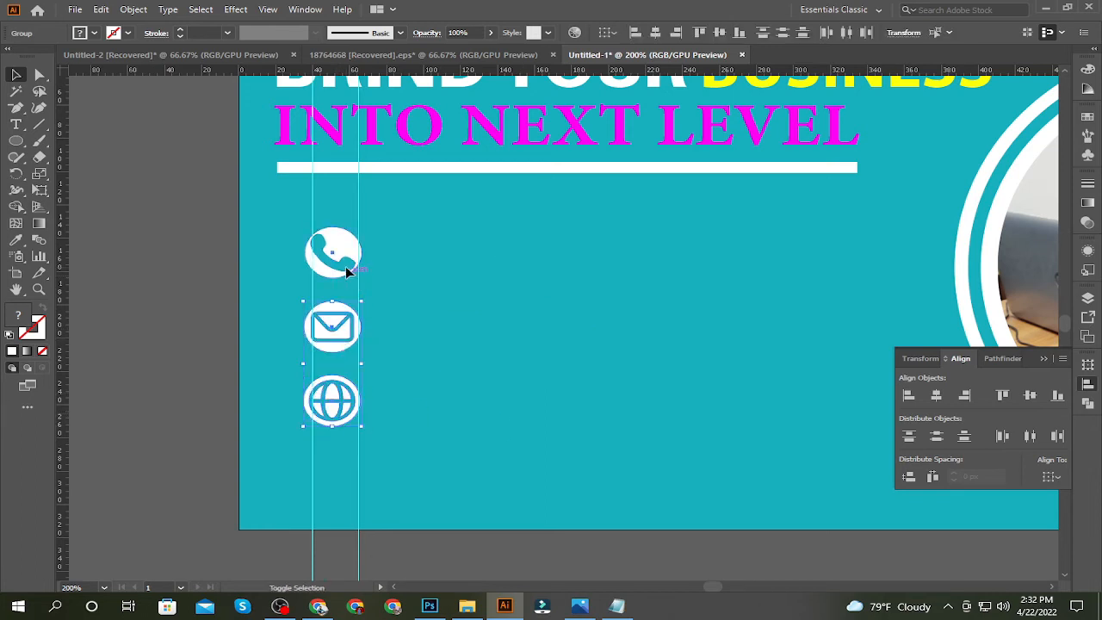
click(937, 398)
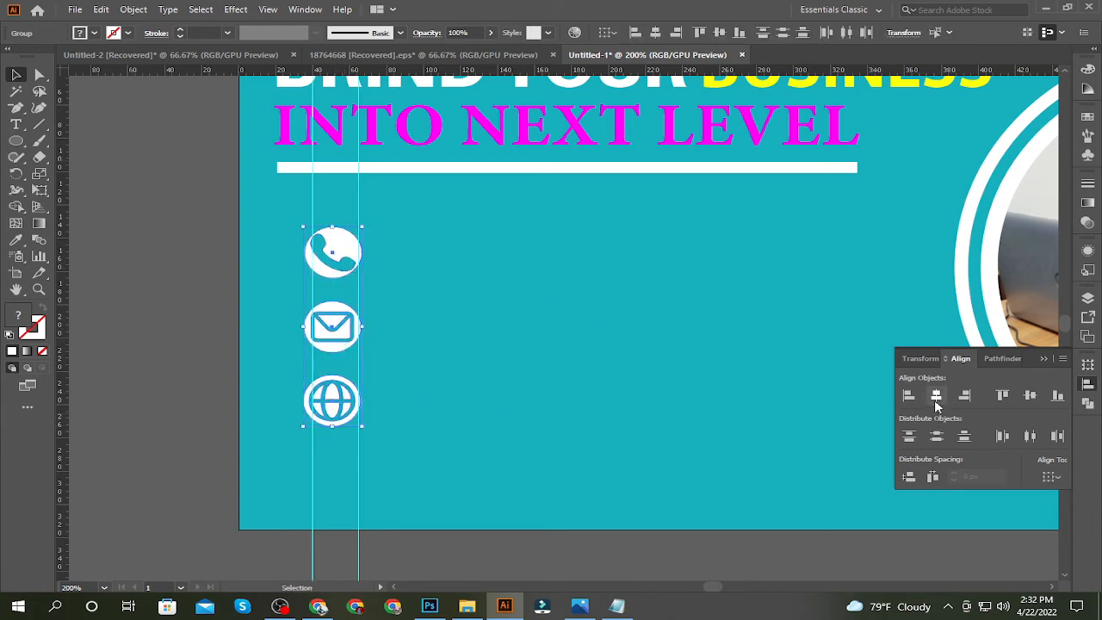
click(935, 436)
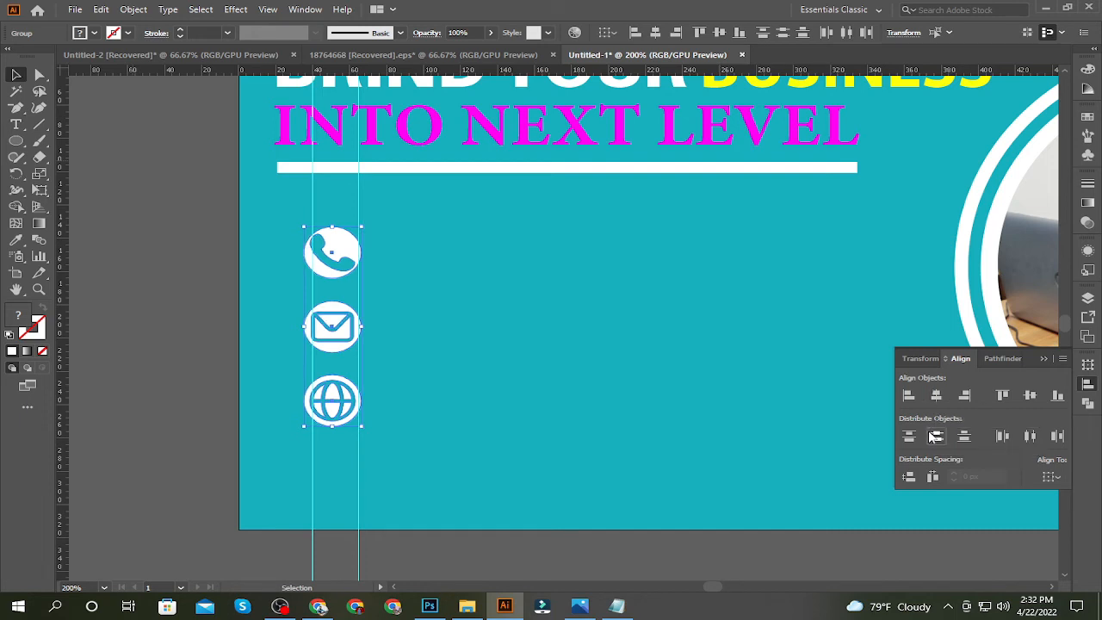
Copy the e-mail address from the Notepad notes and add it as a text line beside the phone icon
scroll(562, 342, down, 1)
click(561, 337)
click(15, 124)
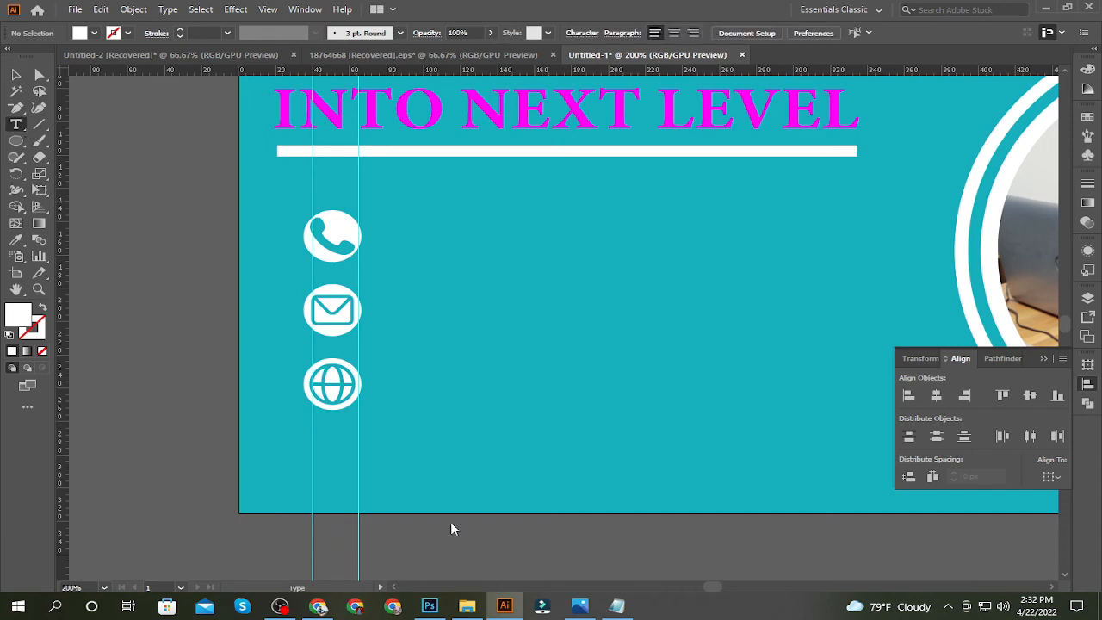
click(617, 607)
drag(506, 485, 624, 488)
key(ctrl+c)
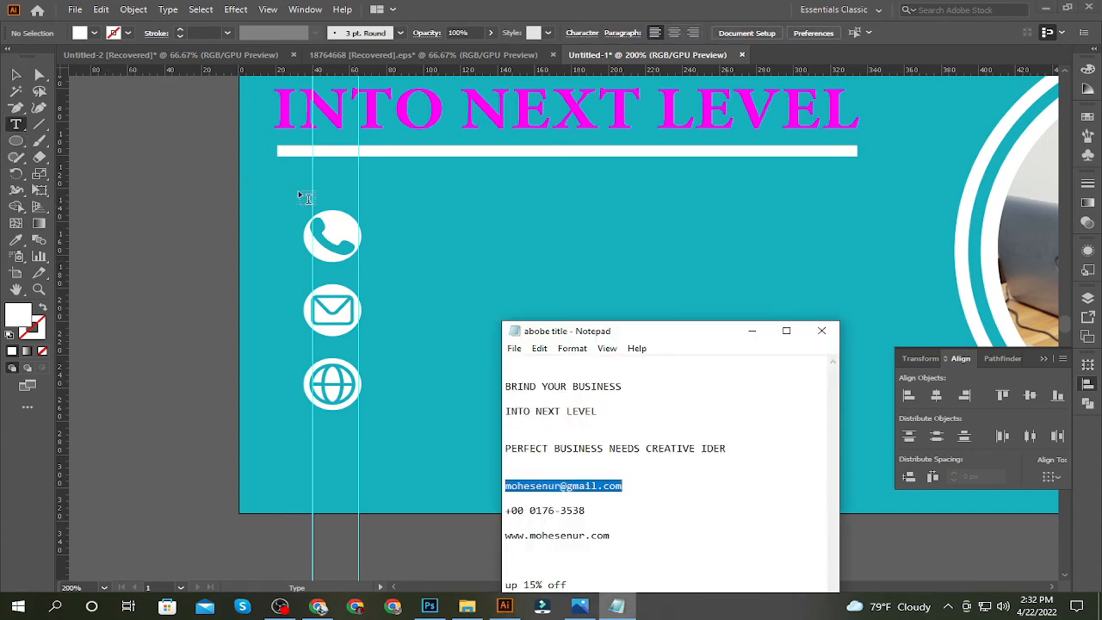
click(405, 248)
click(405, 248)
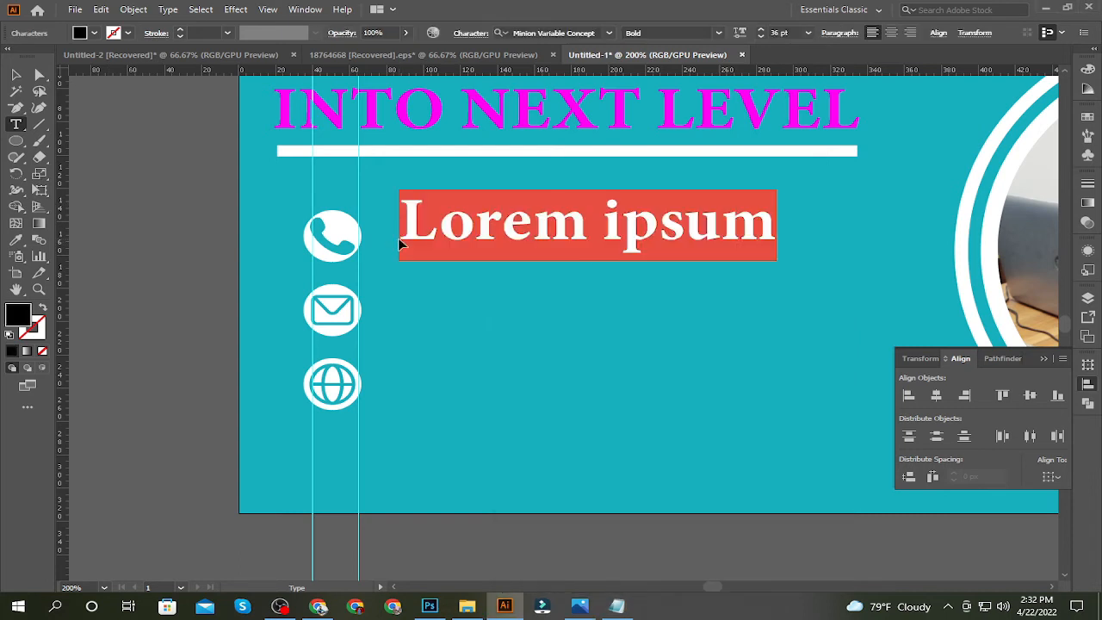
key(ctrl+v)
Set the e-mail text's font size to 12 pt
click(808, 33)
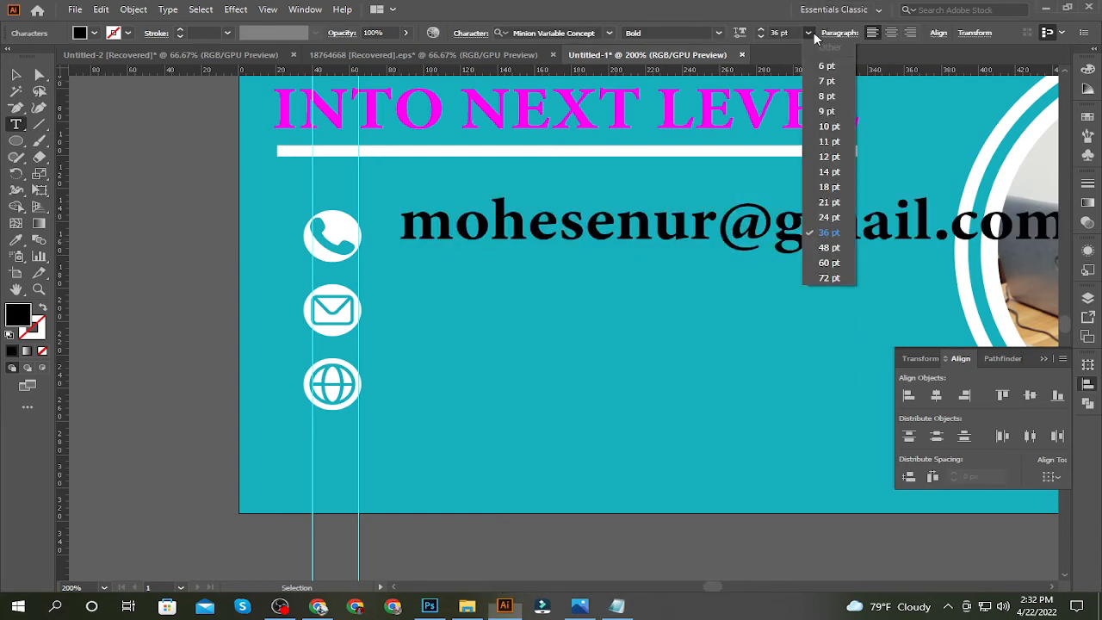
key(Escape)
key(Escape)
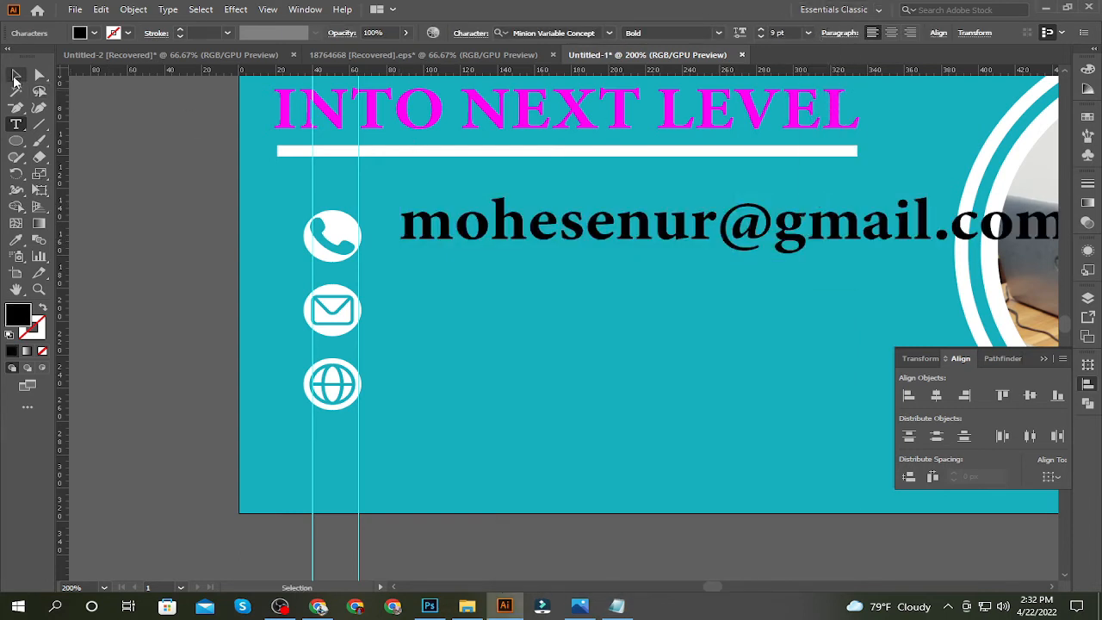
click(807, 32)
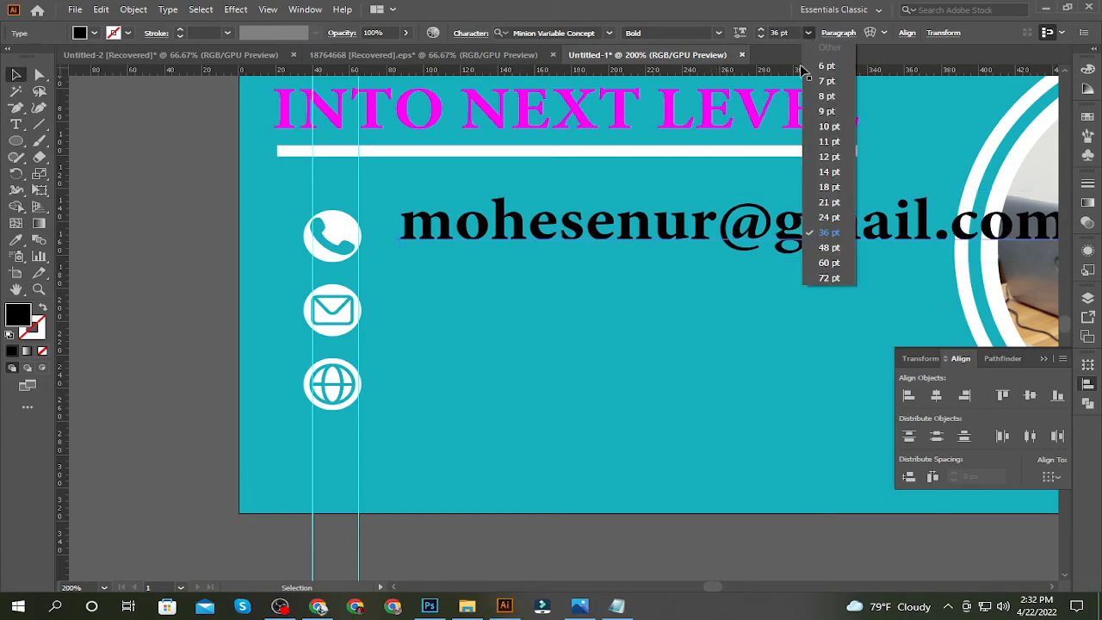
click(829, 157)
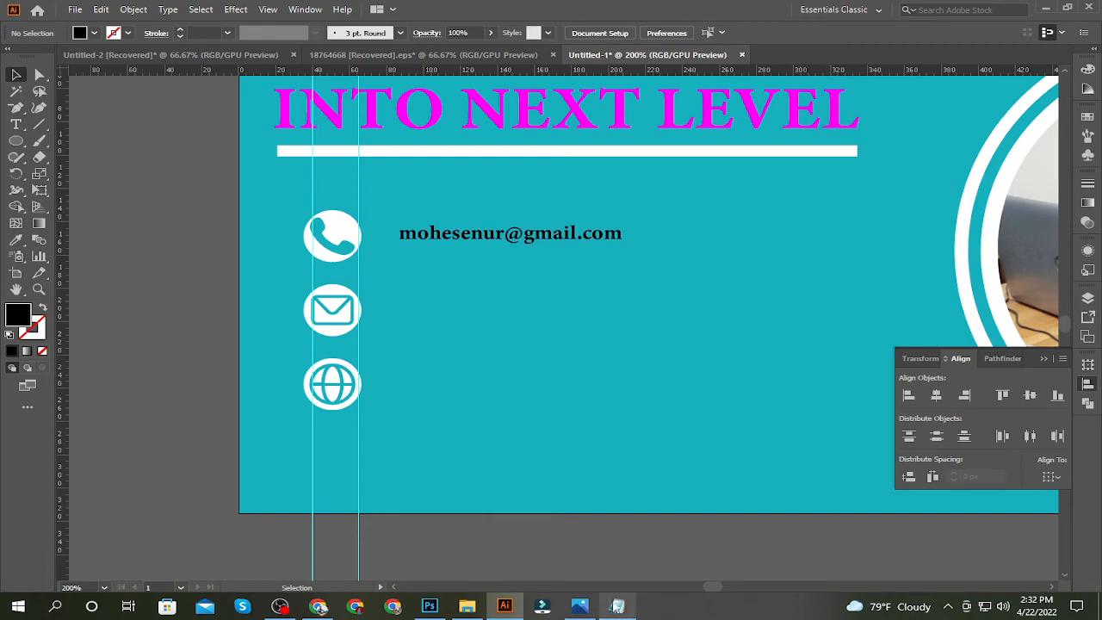
Copy the phone number from the Notepad notes and add it as a text line beside the envelope icon
click(592, 604)
click(1013, 11)
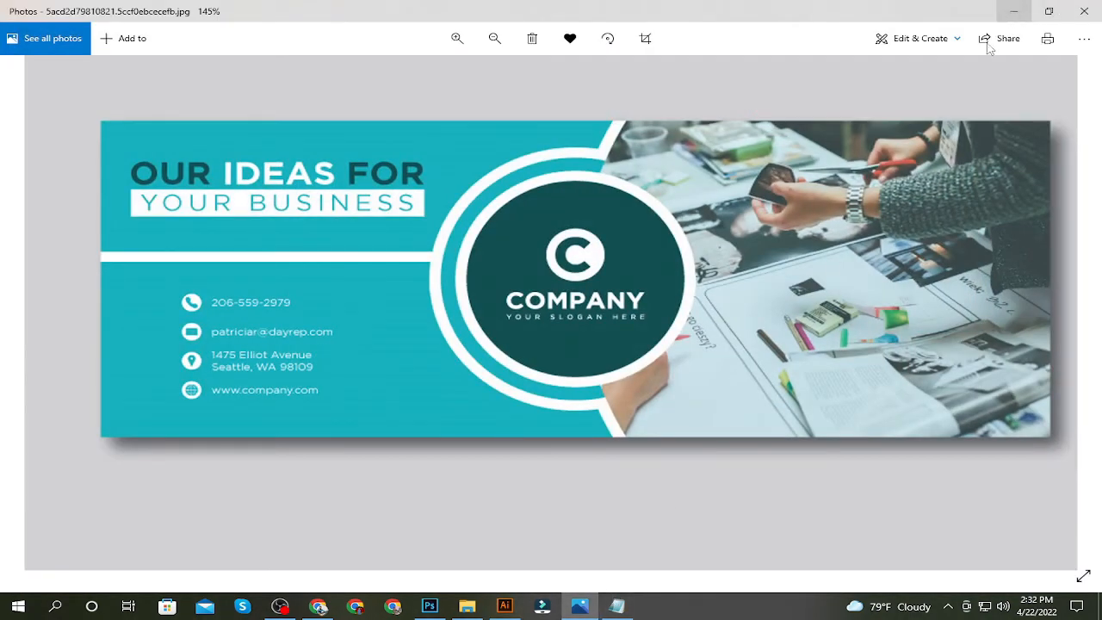
click(617, 605)
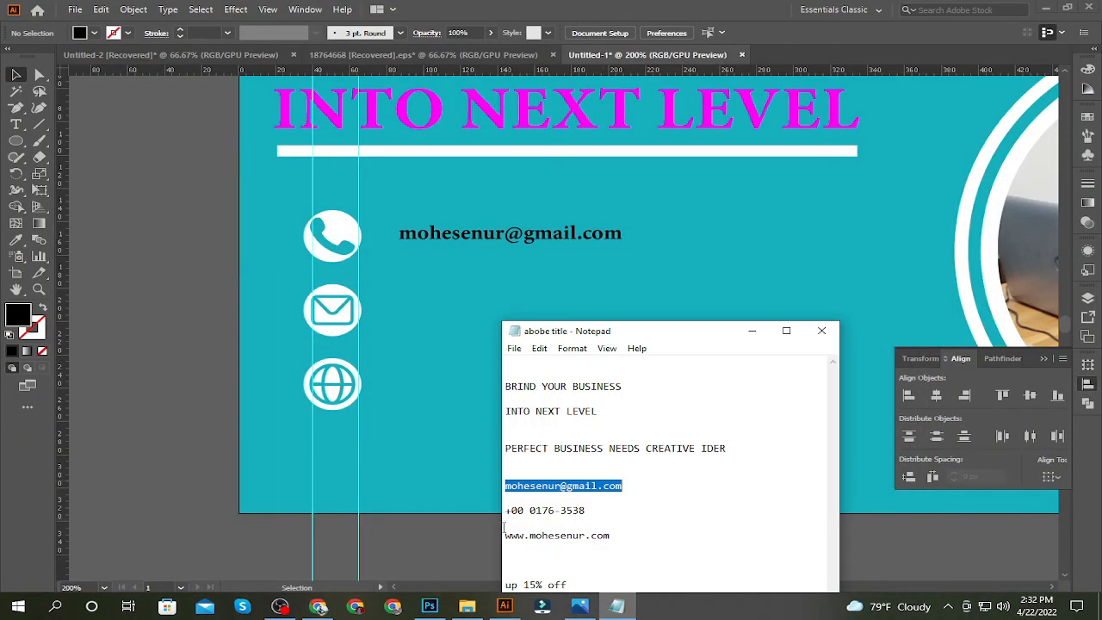
drag(506, 515, 598, 514)
key(ctrl+c)
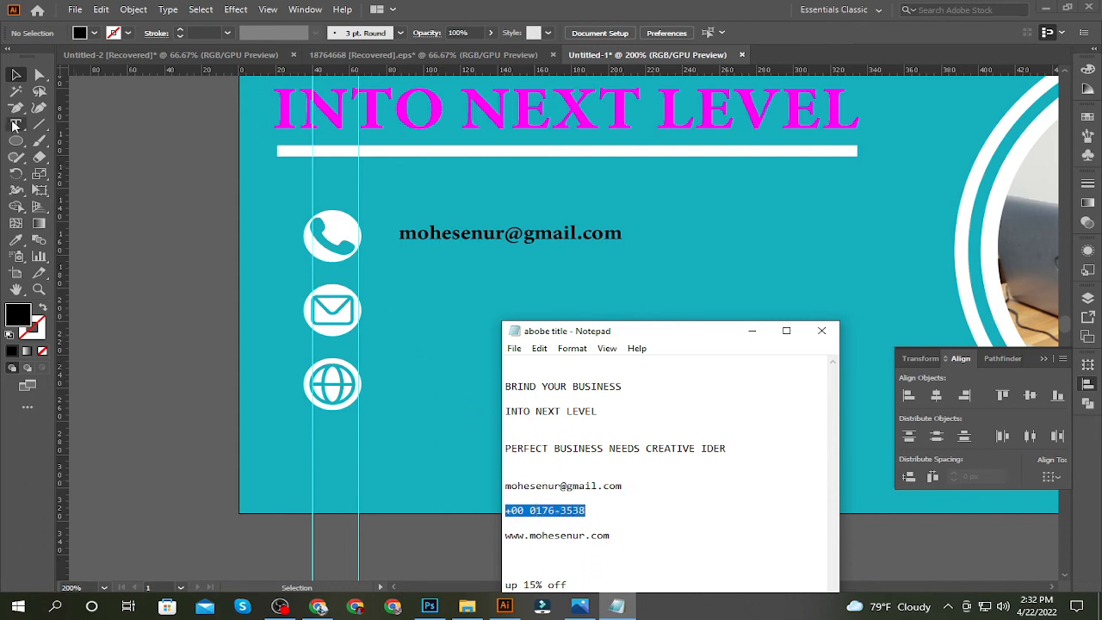
click(398, 309)
click(16, 124)
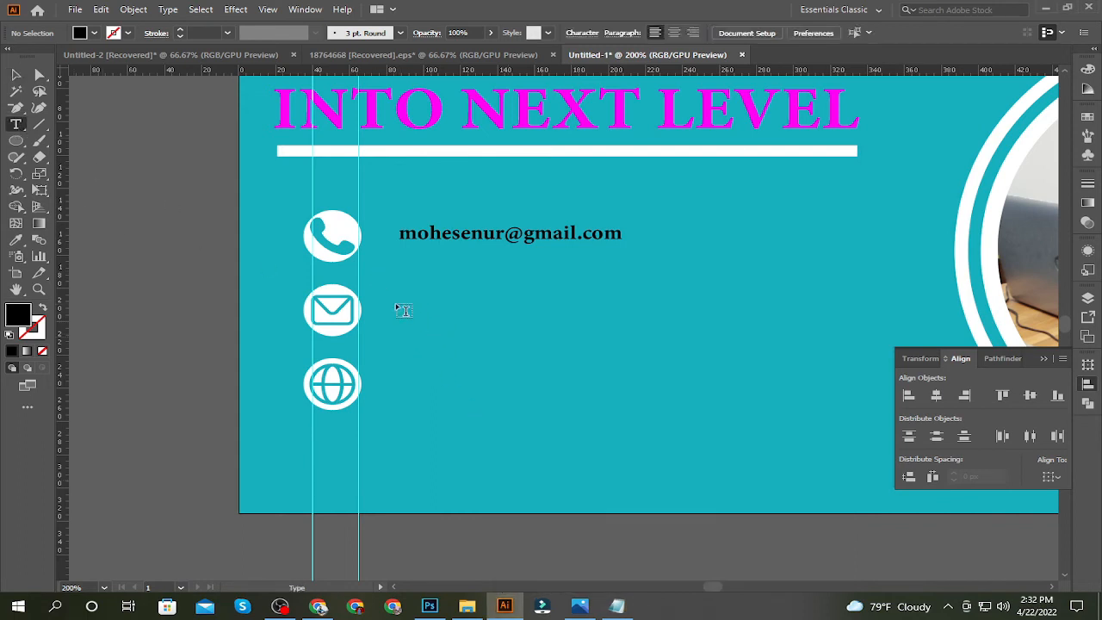
click(404, 310)
key(ctrl+v)
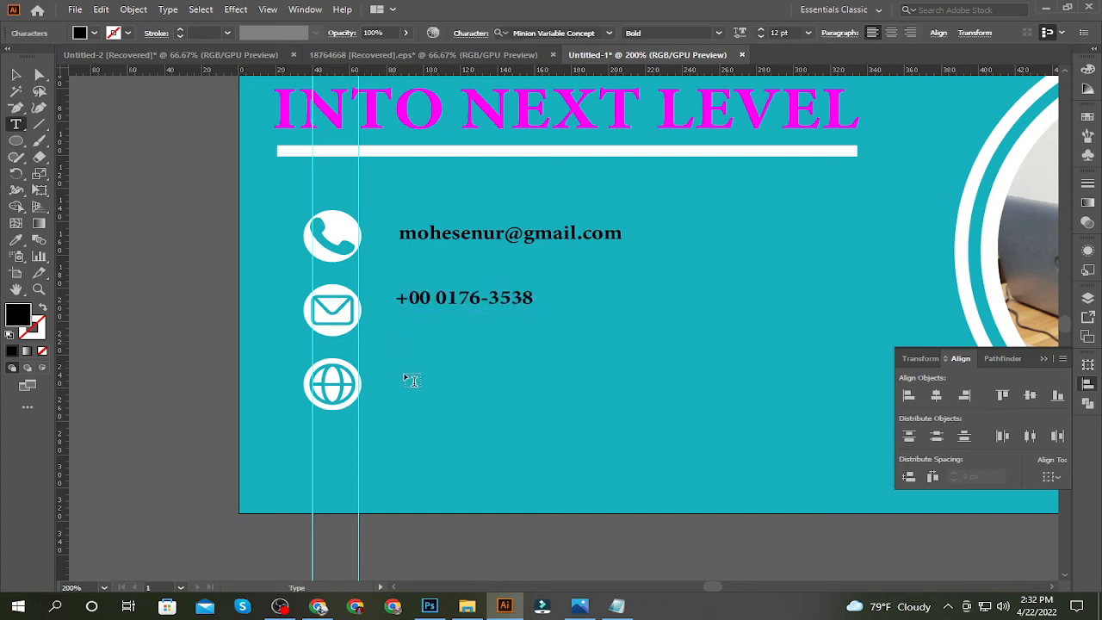
Copy the website address from the Notepad notes and add it as a text line beside the globe icon
click(616, 607)
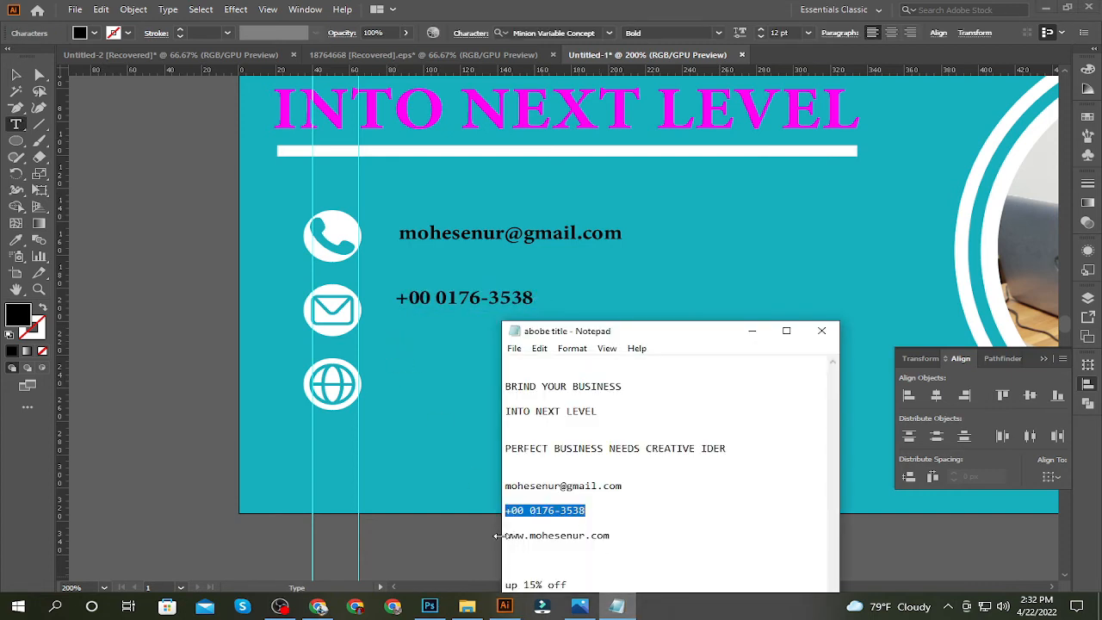
drag(506, 535, 629, 536)
key(ctrl+c)
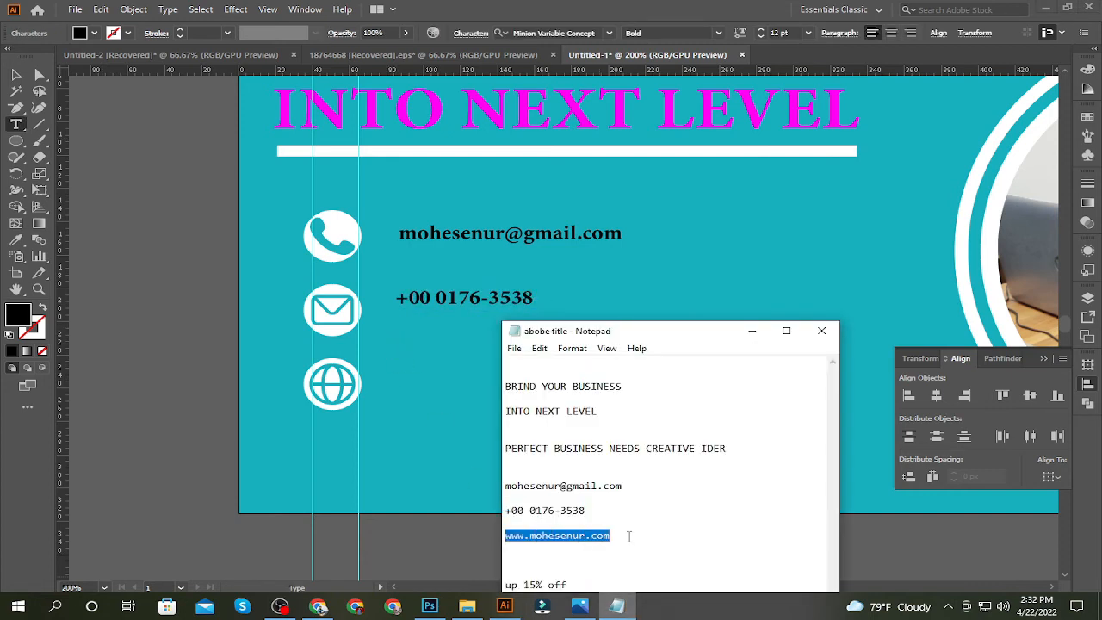
click(752, 332)
key(Escape)
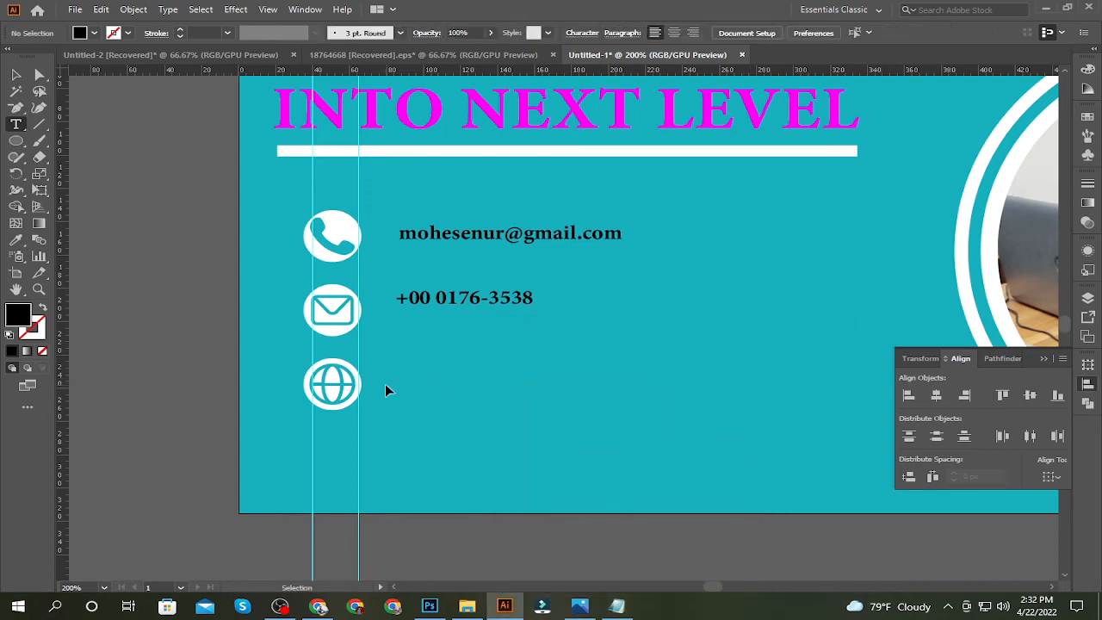
key(ctrl+v)
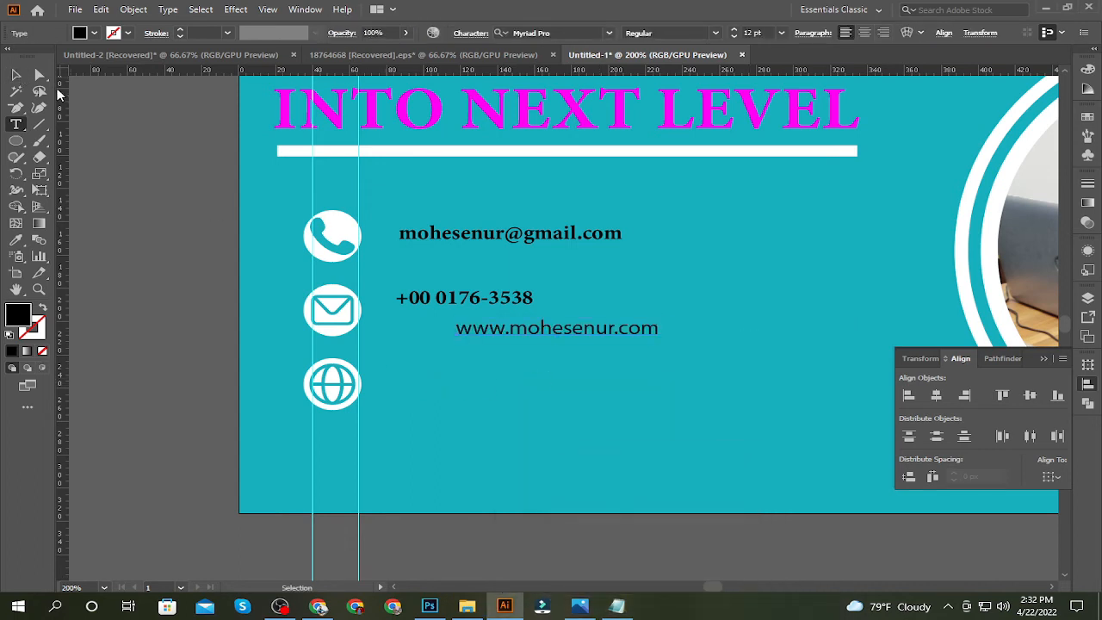
key(ctrl+z)
click(400, 394)
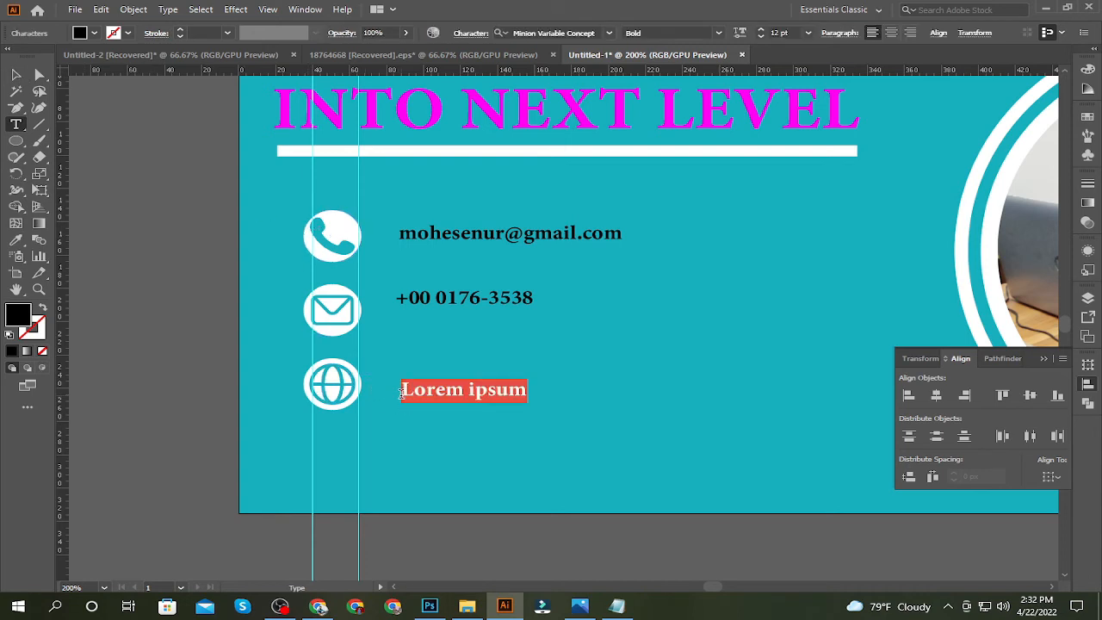
key(ctrl+v)
click(15, 75)
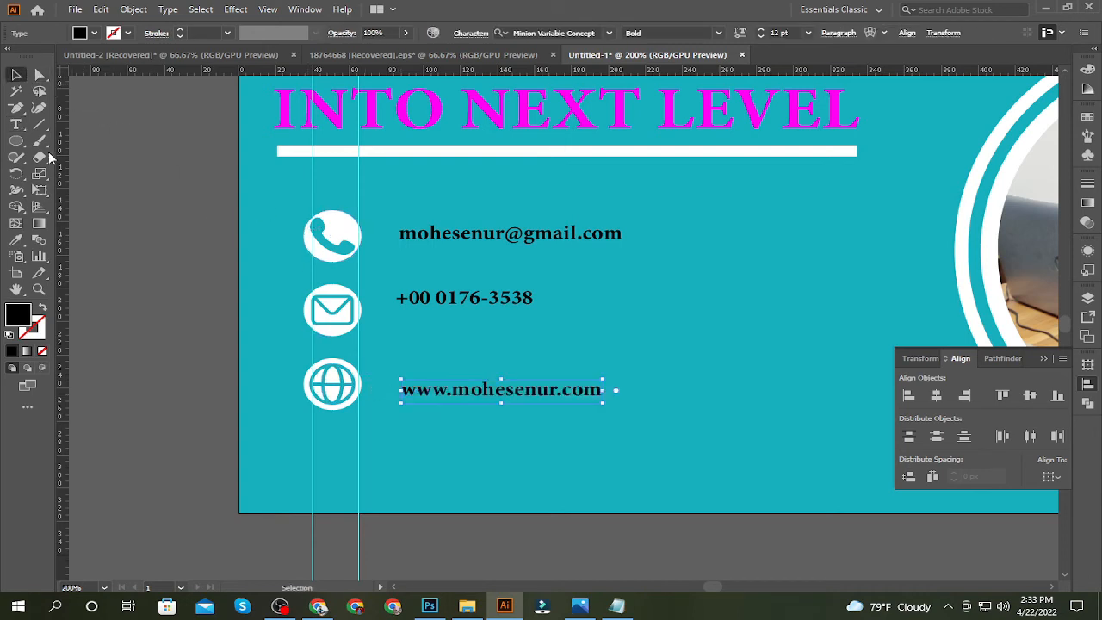
Move the phone number, e-mail and website lines beside their matching icons, lined up on a new vertical guide at X 81 px
drag(450, 239, 437, 351)
drag(442, 306, 433, 241)
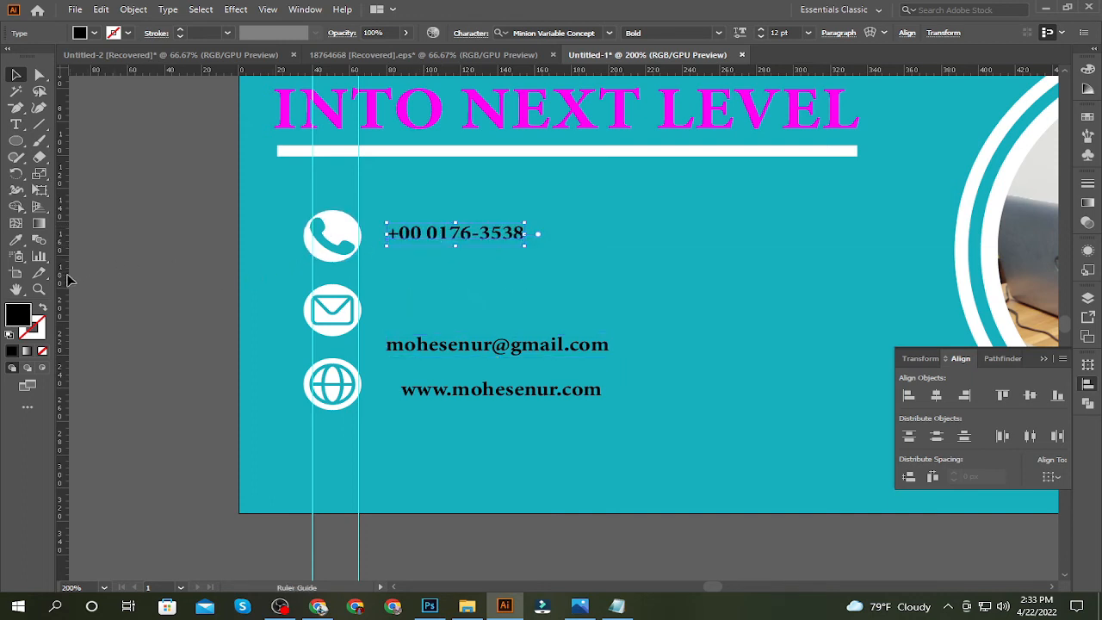
drag(376, 311, 389, 311)
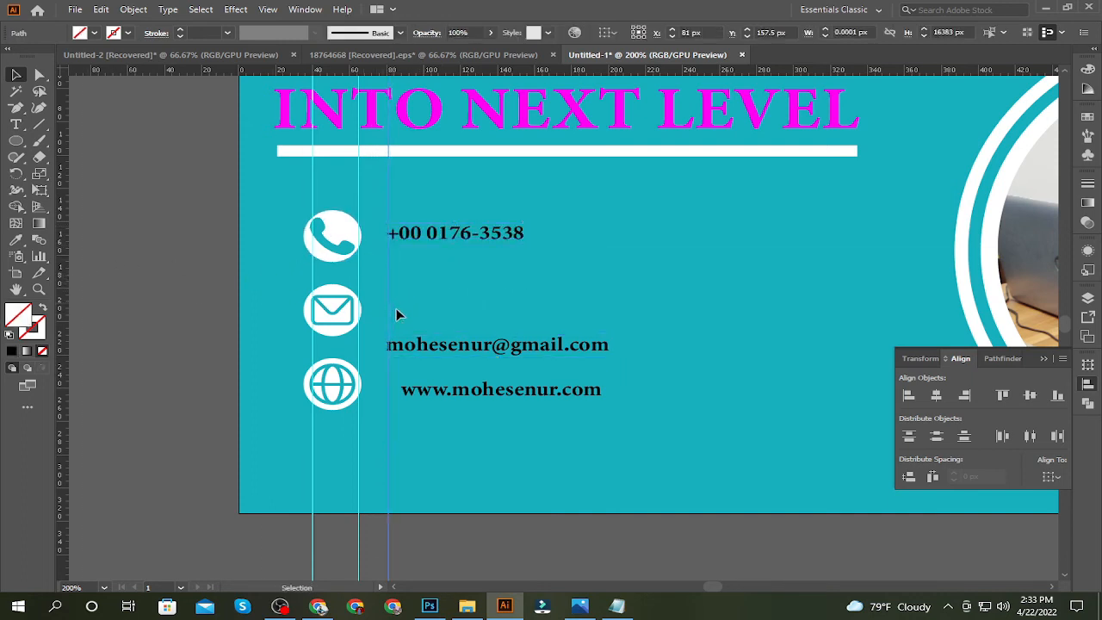
drag(437, 346, 435, 321)
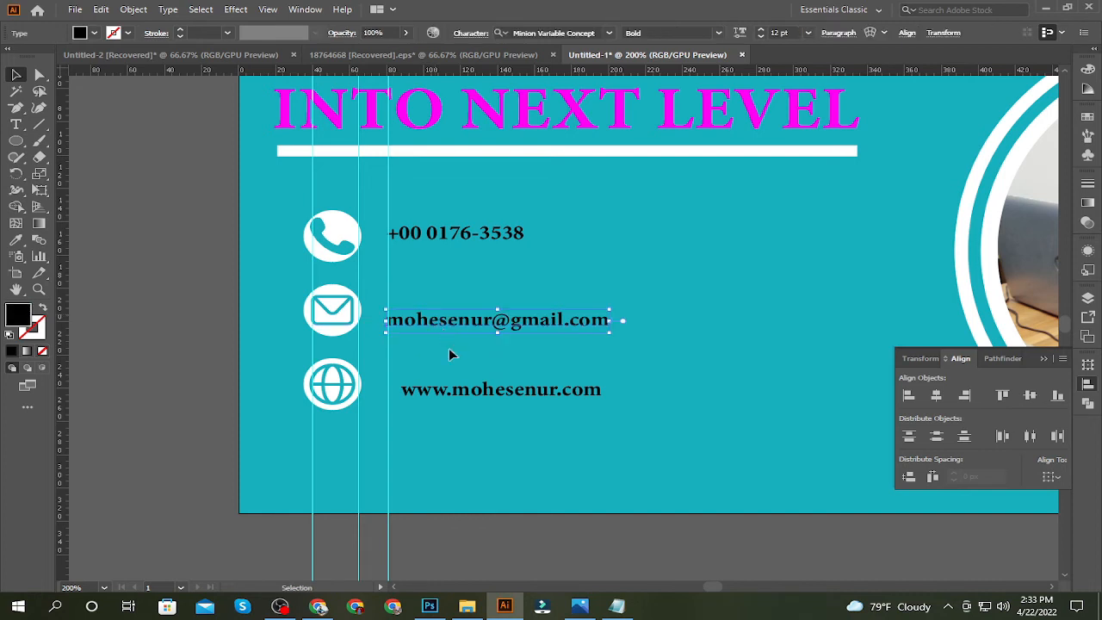
drag(451, 390, 438, 379)
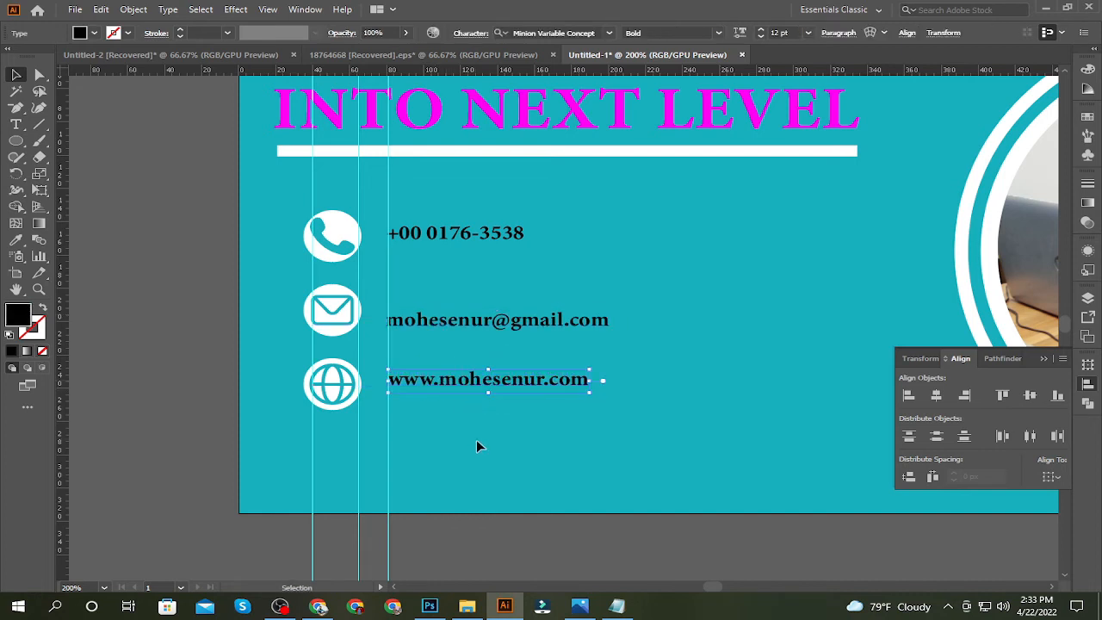
Align the three contact text lines on their left edges and fill them with white
shift+click(468, 325)
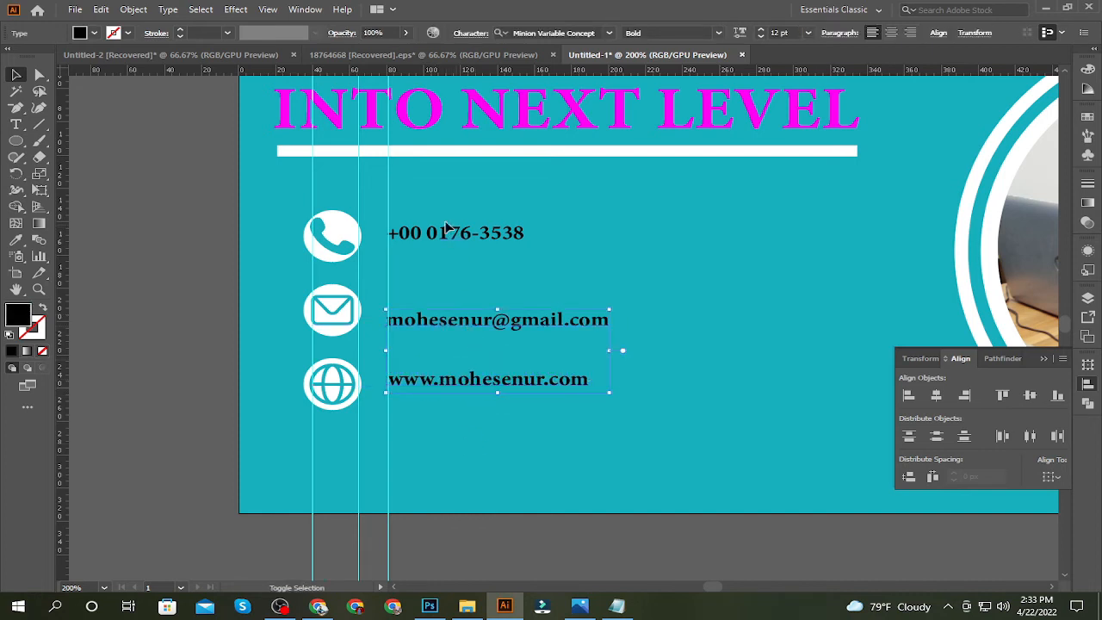
click(908, 395)
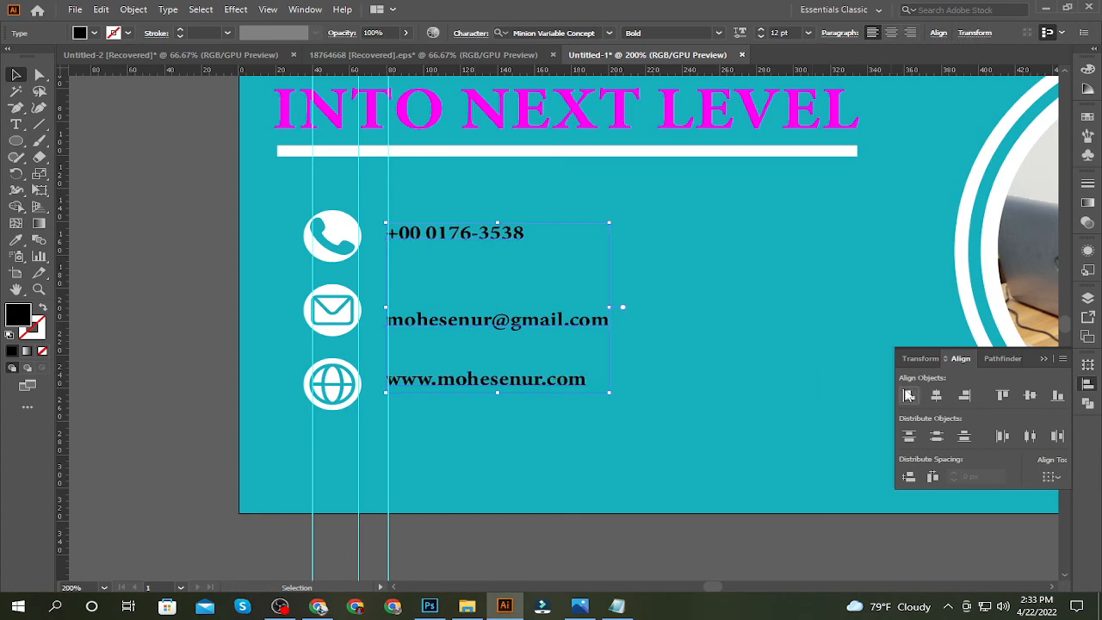
click(78, 35)
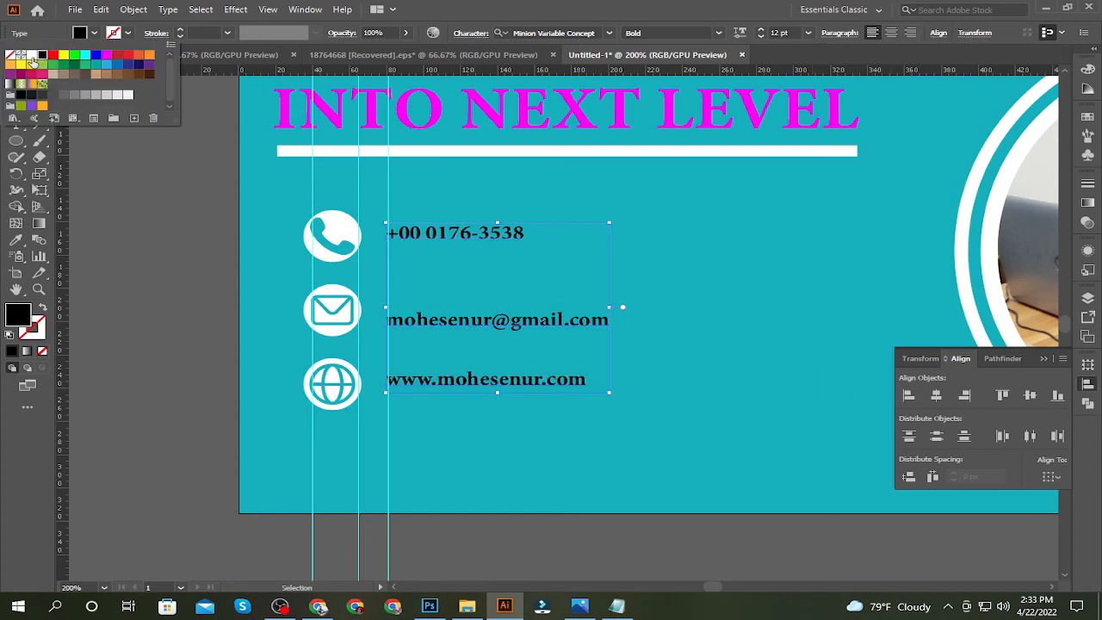
click(31, 56)
click(110, 189)
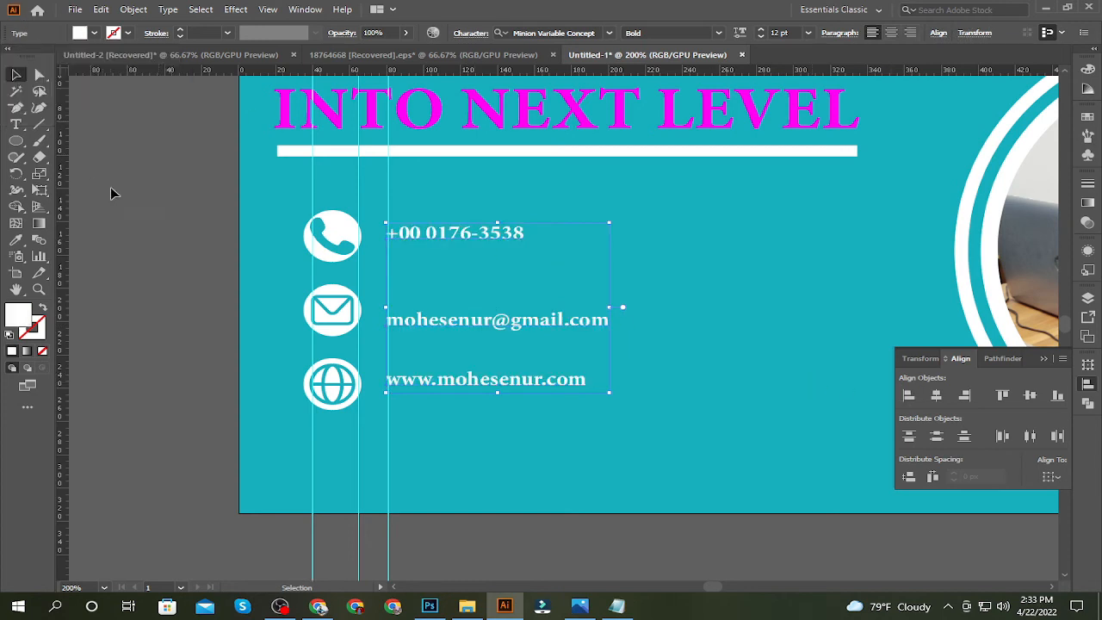
Set the font size of the three contact text lines to 14 pt
click(808, 33)
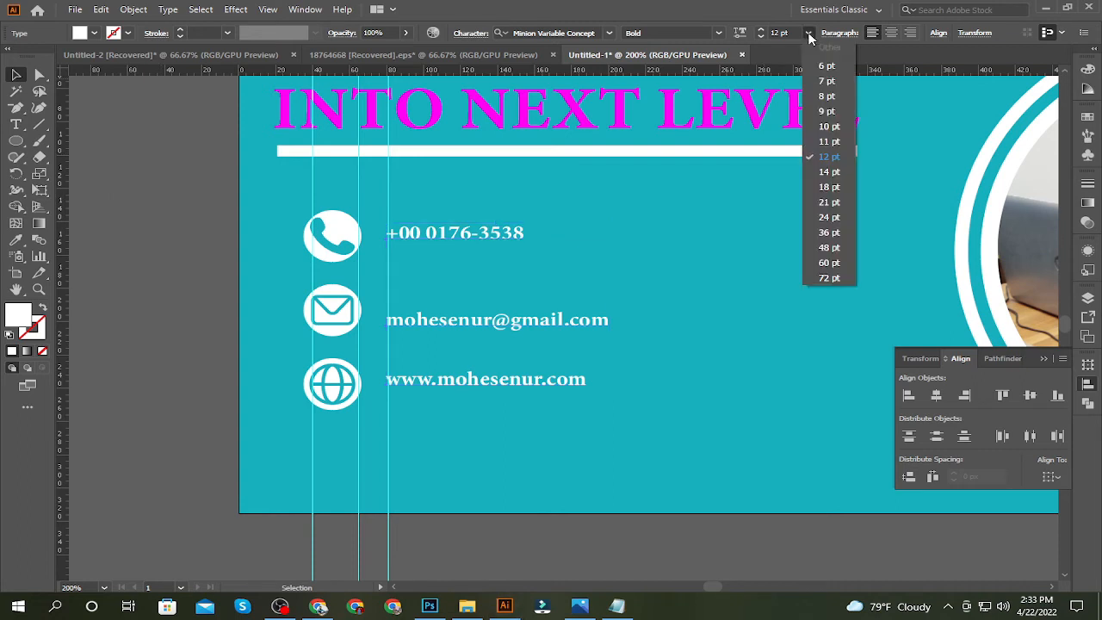
click(829, 172)
click(768, 264)
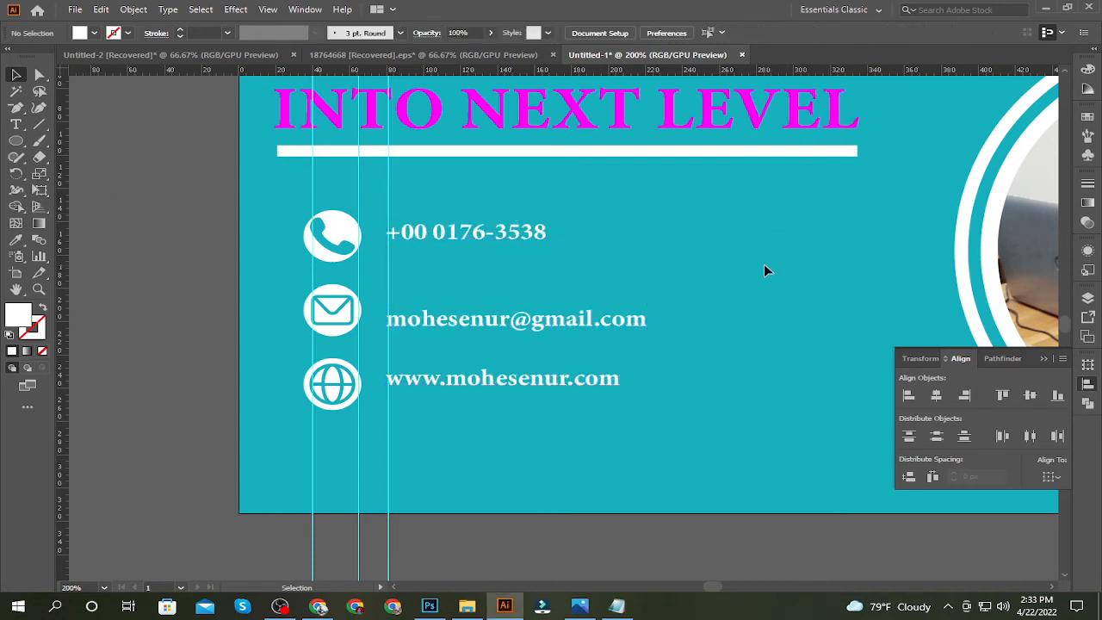
Nudge the phone number, e-mail and website lines together slightly left, closer to their icons
click(426, 332)
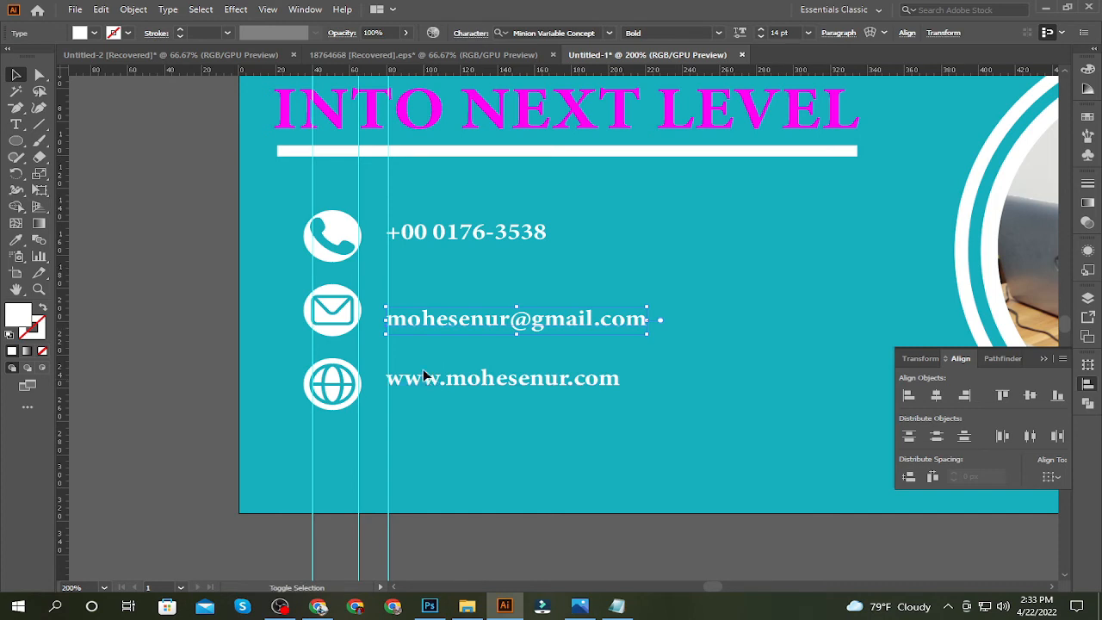
shift+click(423, 372)
key(Left)
key(Left)
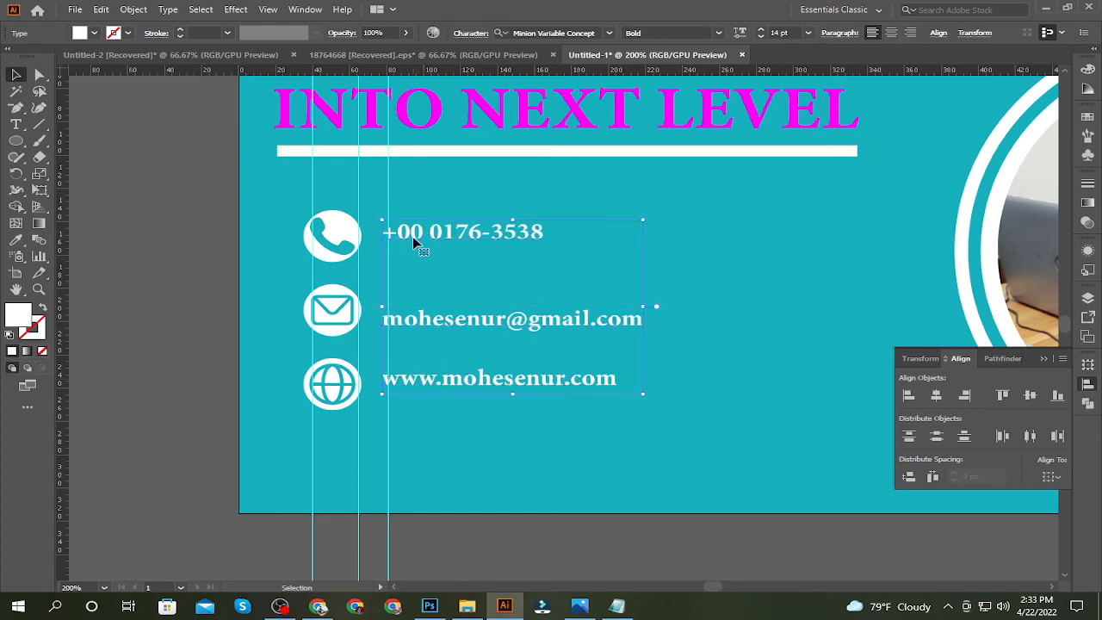
Scale the phone, envelope and globe icons down slightly together from their common centre
click(284, 247)
click(327, 246)
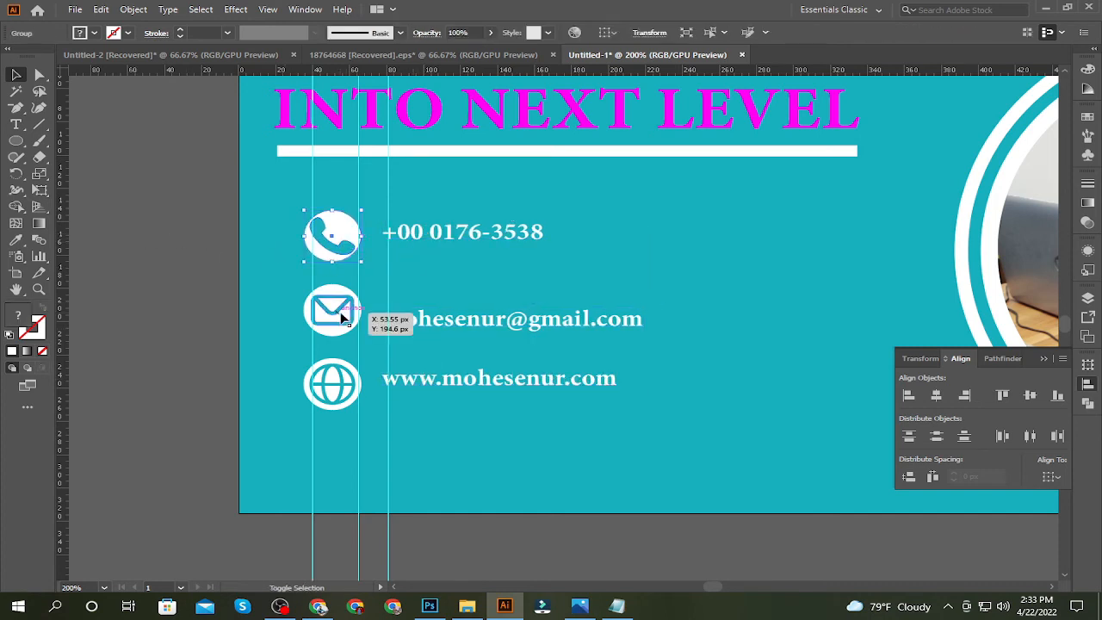
shift+click(344, 318)
shift+click(342, 396)
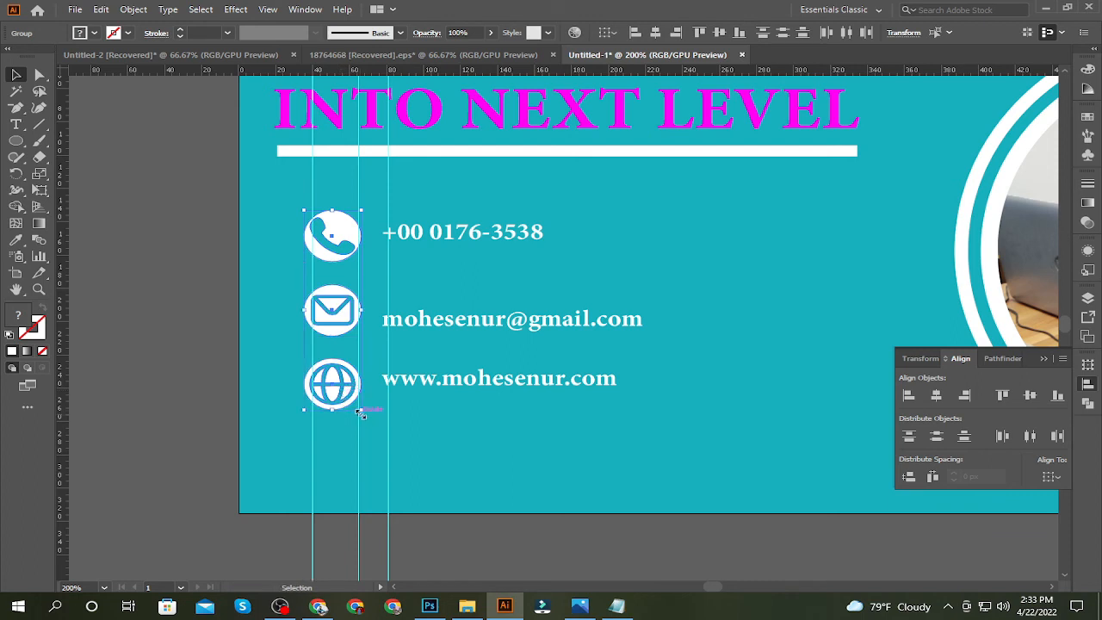
drag(361, 414, 355, 391)
click(184, 345)
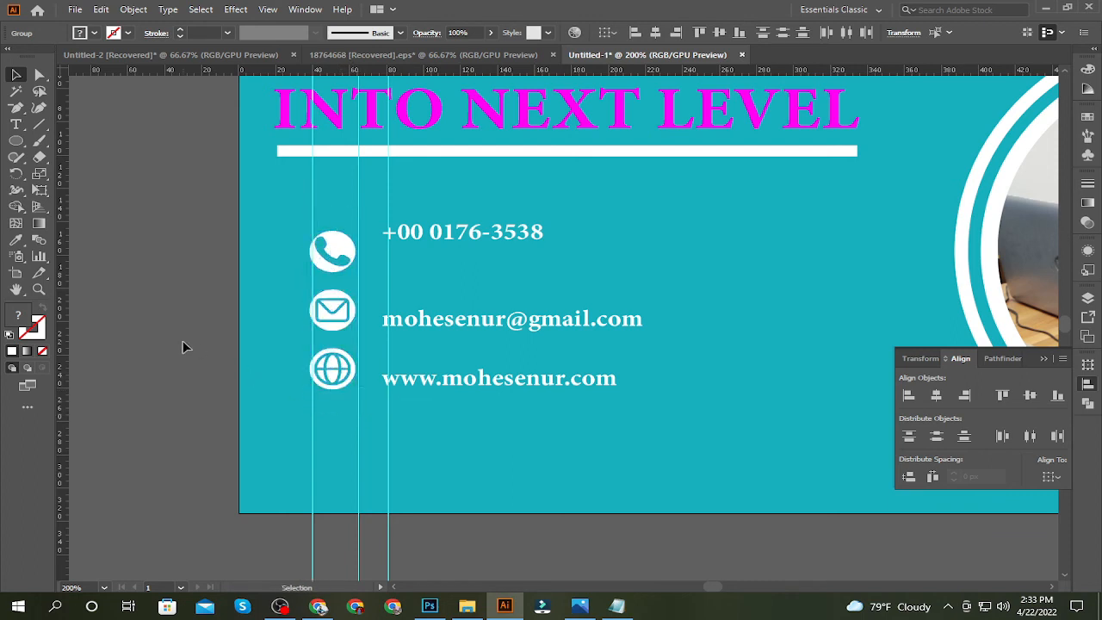
Align the phone icon and the phone number line on their vertical centres and group them
click(338, 375)
click(339, 256)
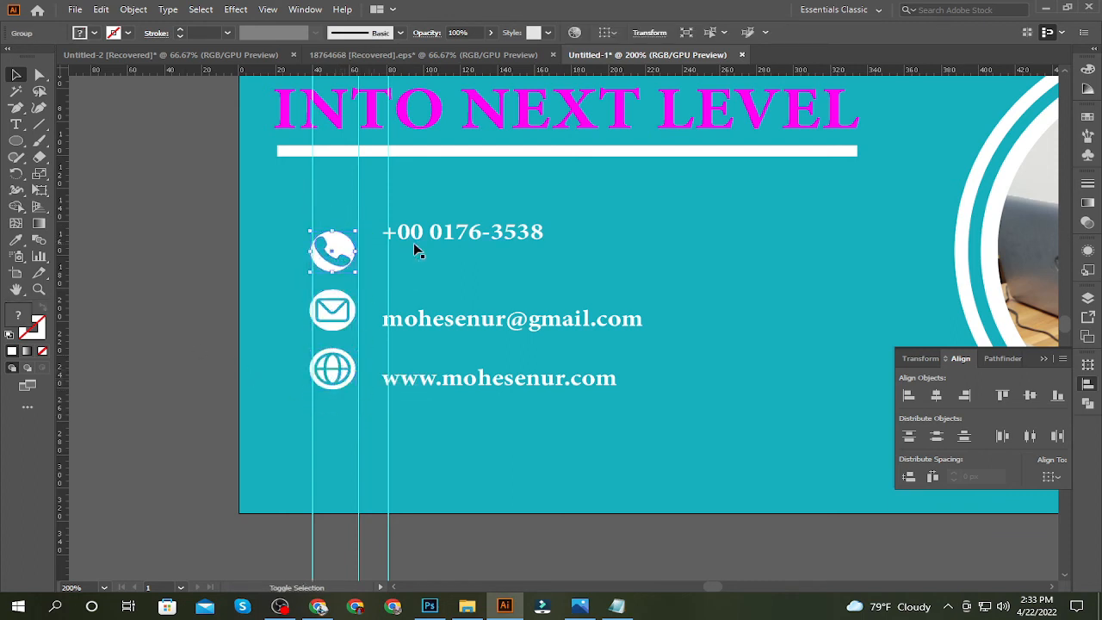
shift+click(416, 234)
click(1037, 397)
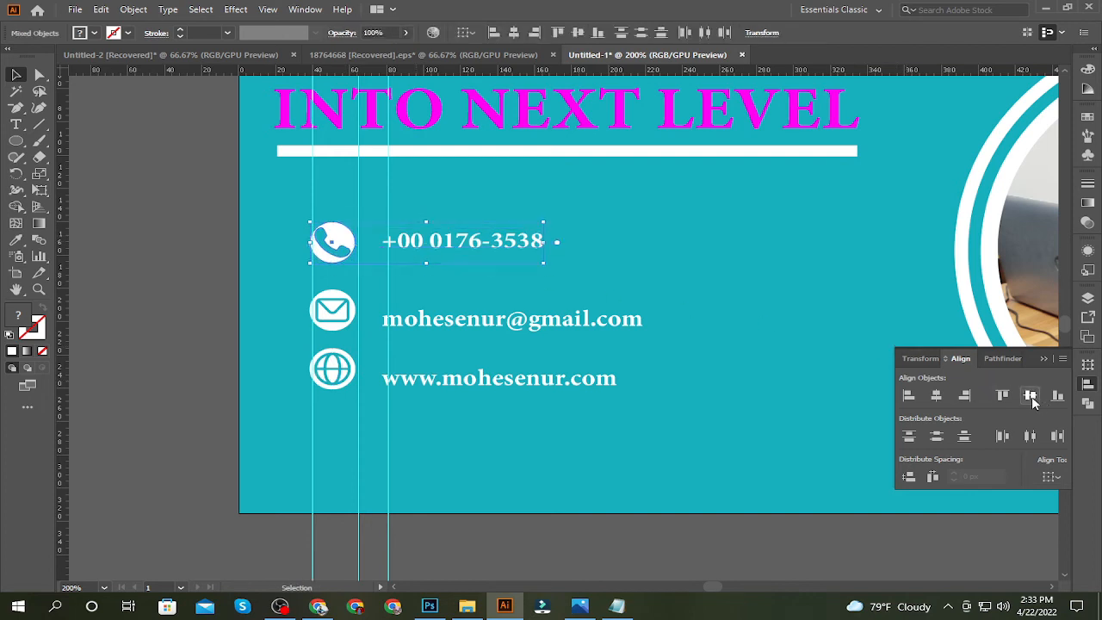
key(ctrl+g)
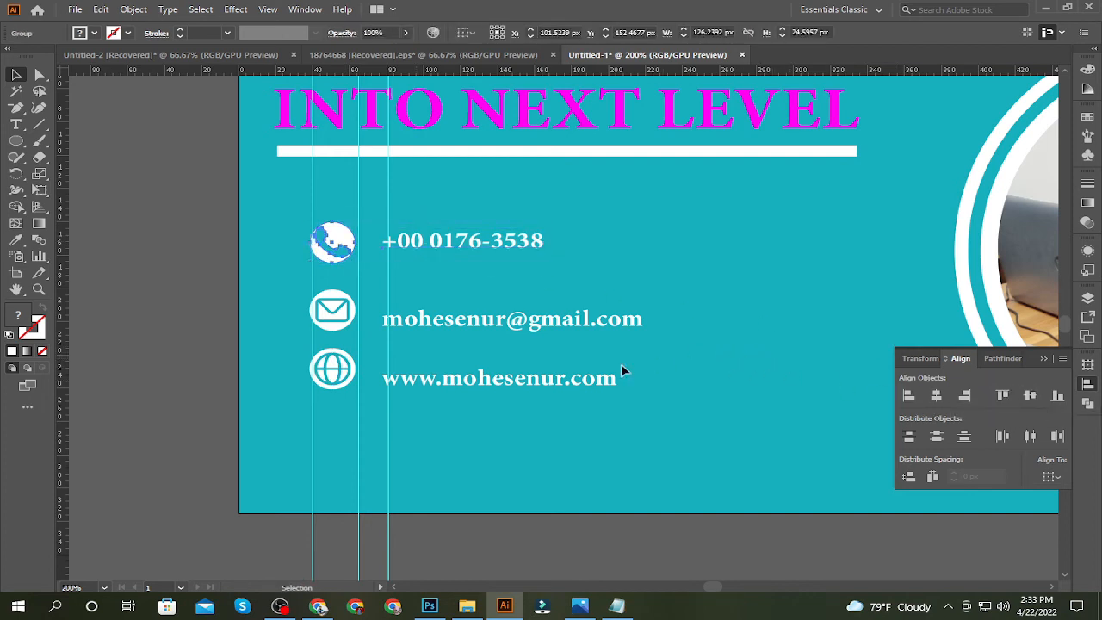
Align the envelope icon and the e-mail line on their vertical centres and group them
click(441, 326)
shift+click(333, 312)
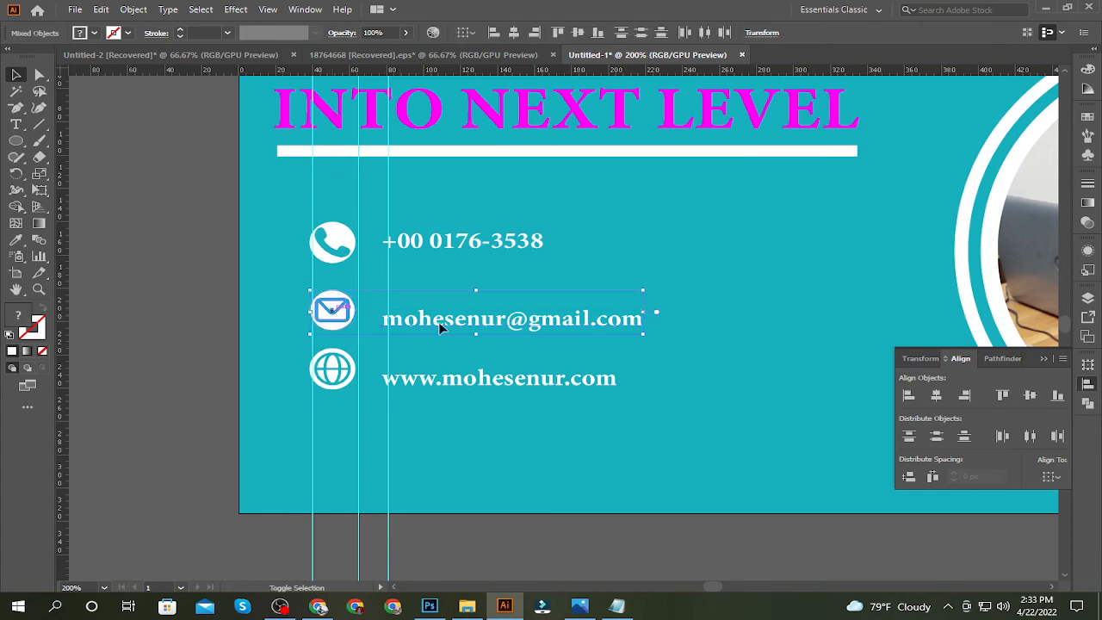
click(1029, 396)
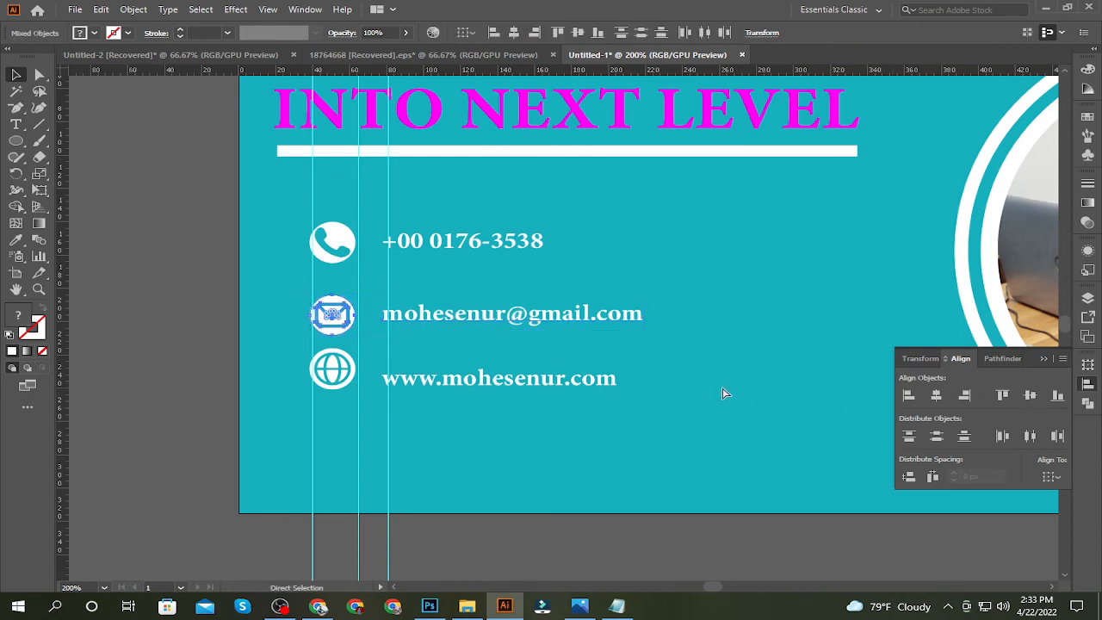
key(ctrl+g)
Align the globe icon and the website line on their vertical centres and group them
click(508, 387)
shift+click(332, 370)
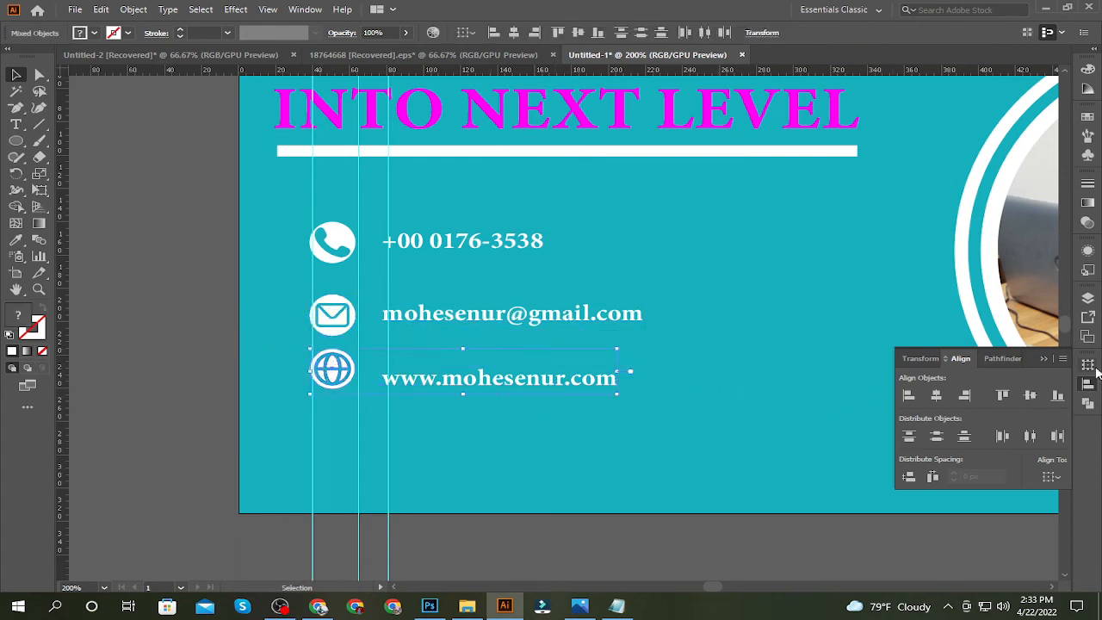
click(1030, 395)
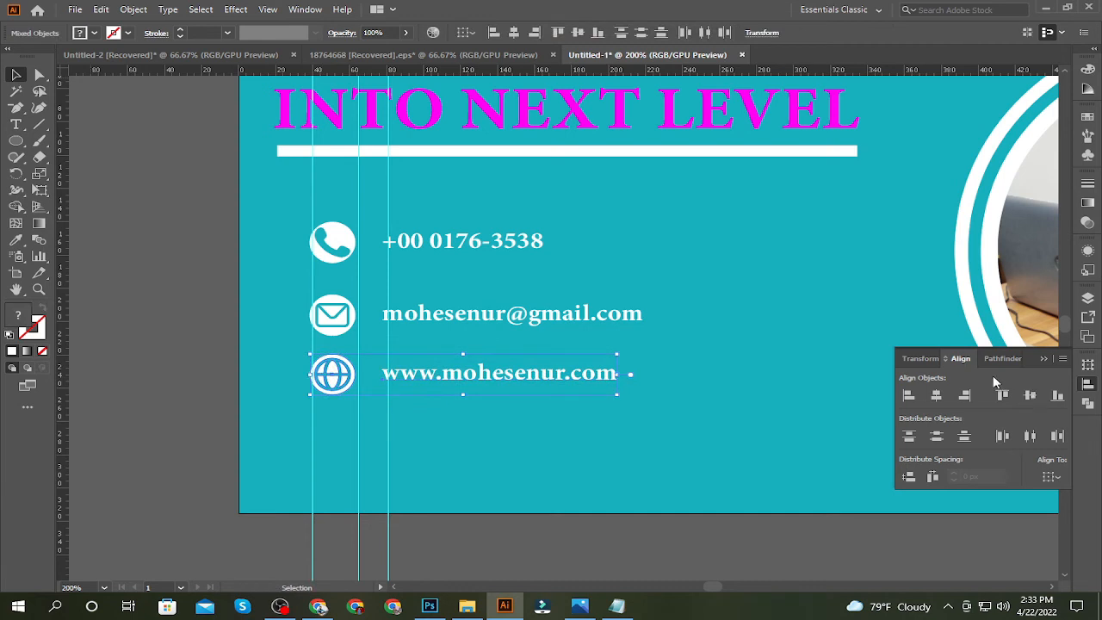
key(ctrl+g)
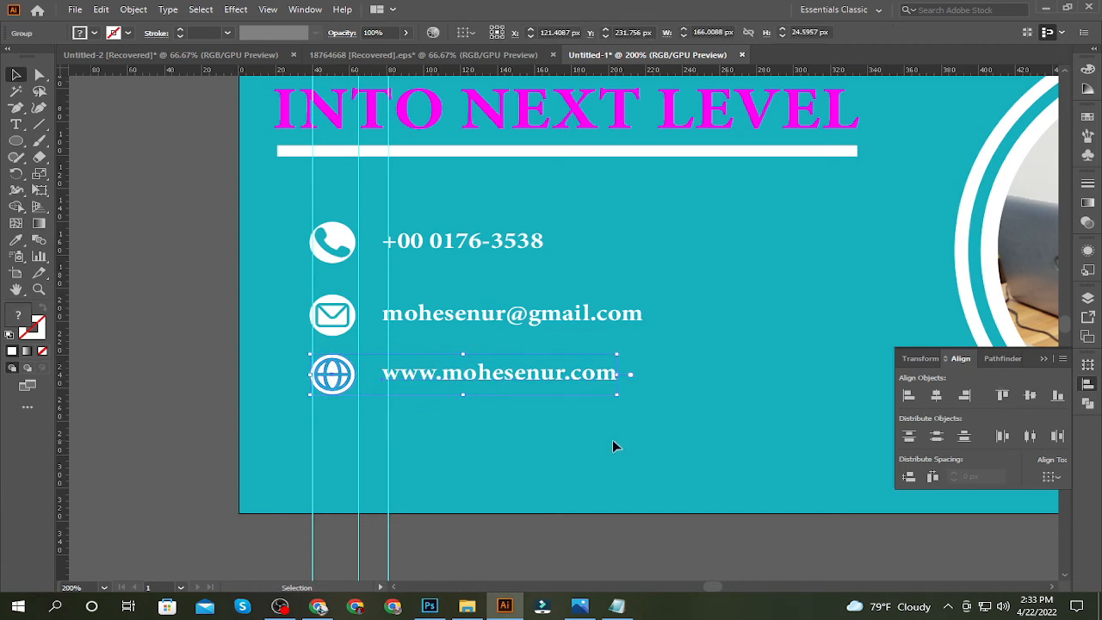
Delete the three vertical guides that run through the contact block
drag(471, 526, 261, 526)
key(Delete)
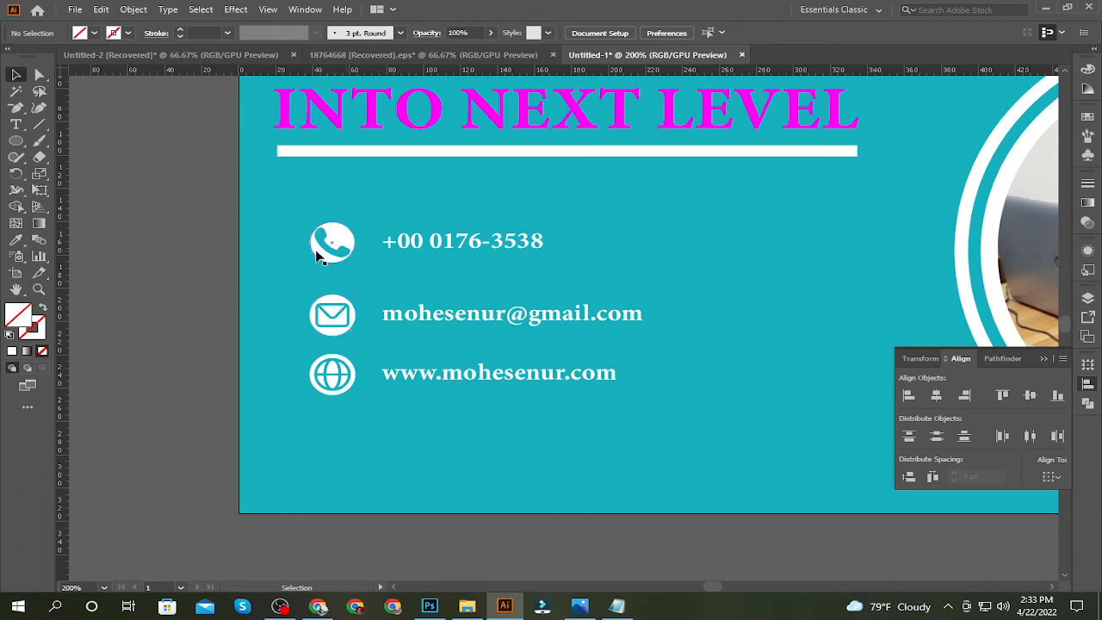
Distribute the three contact rows evenly by their vertical centres and nudge them slightly down together
click(322, 244)
shift+click(332, 313)
shift+click(328, 370)
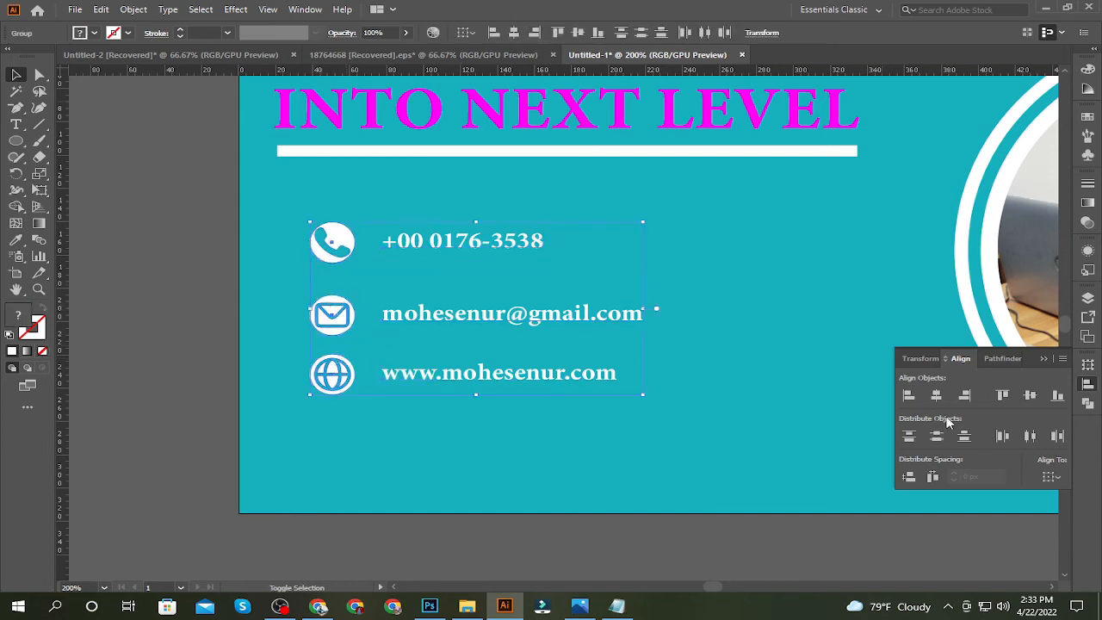
click(937, 398)
key(ctrl+z)
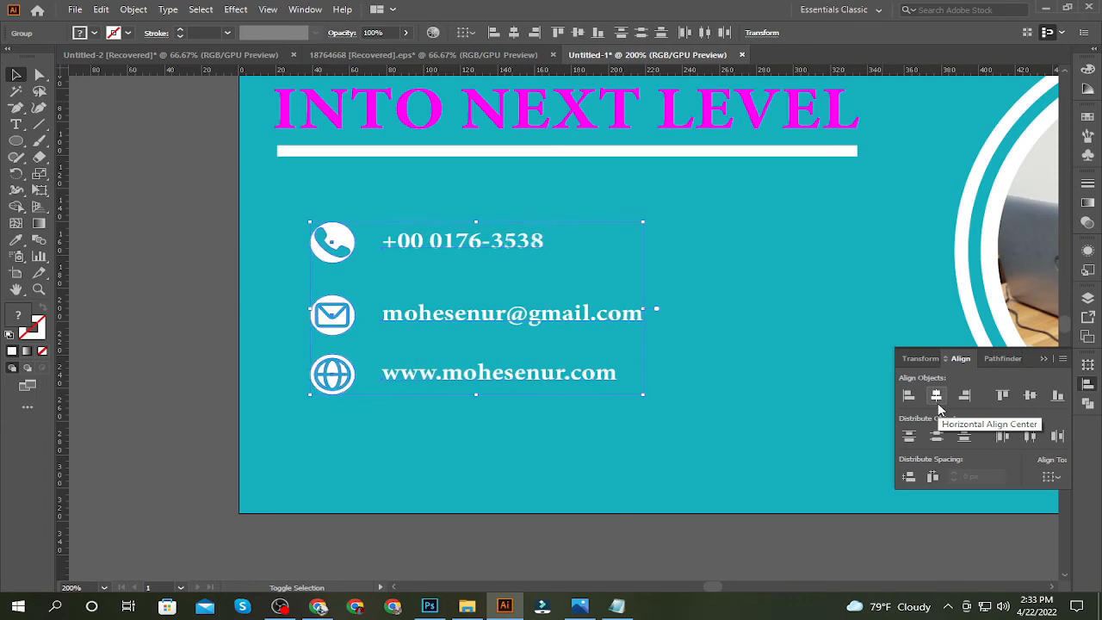
click(937, 437)
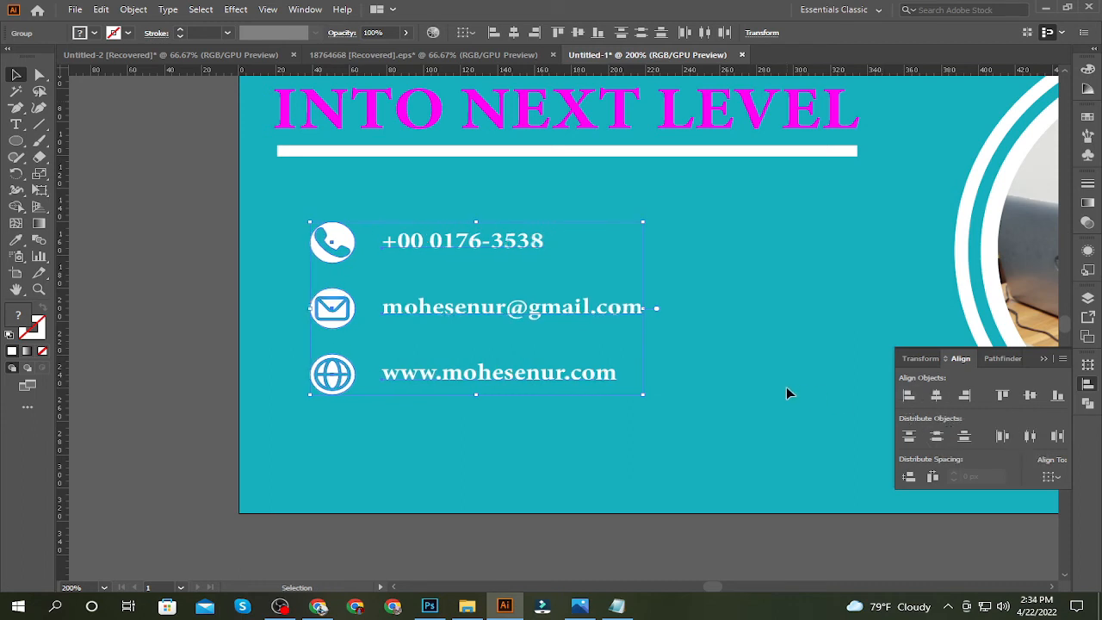
key(Down)
key(Down)
key(Down)
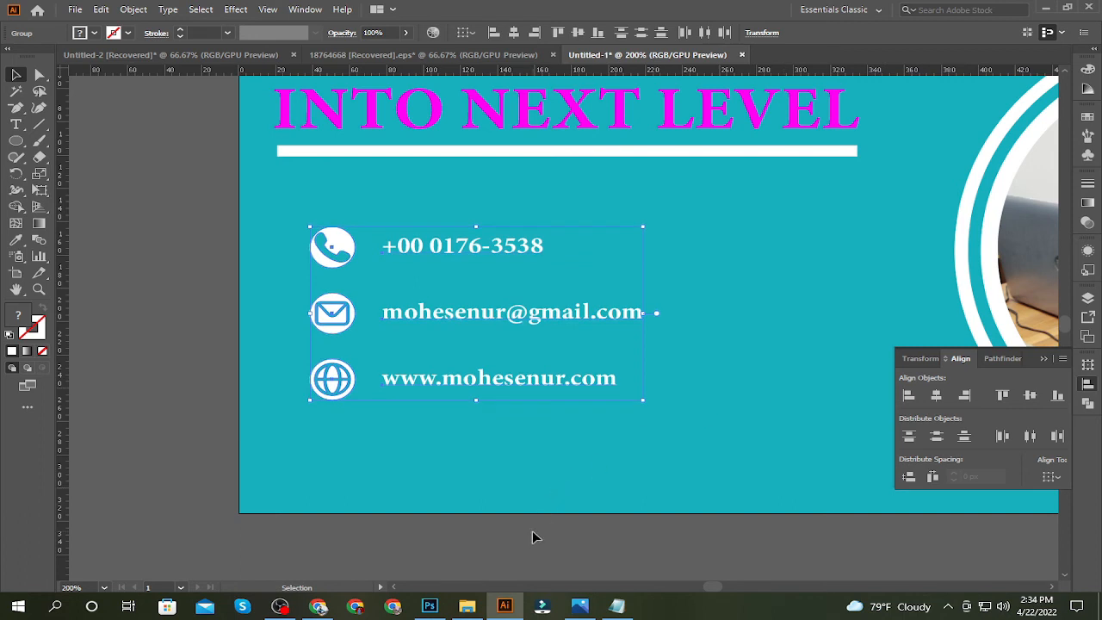
click(522, 588)
key(space)
key(space)
drag(546, 488, 152, 425)
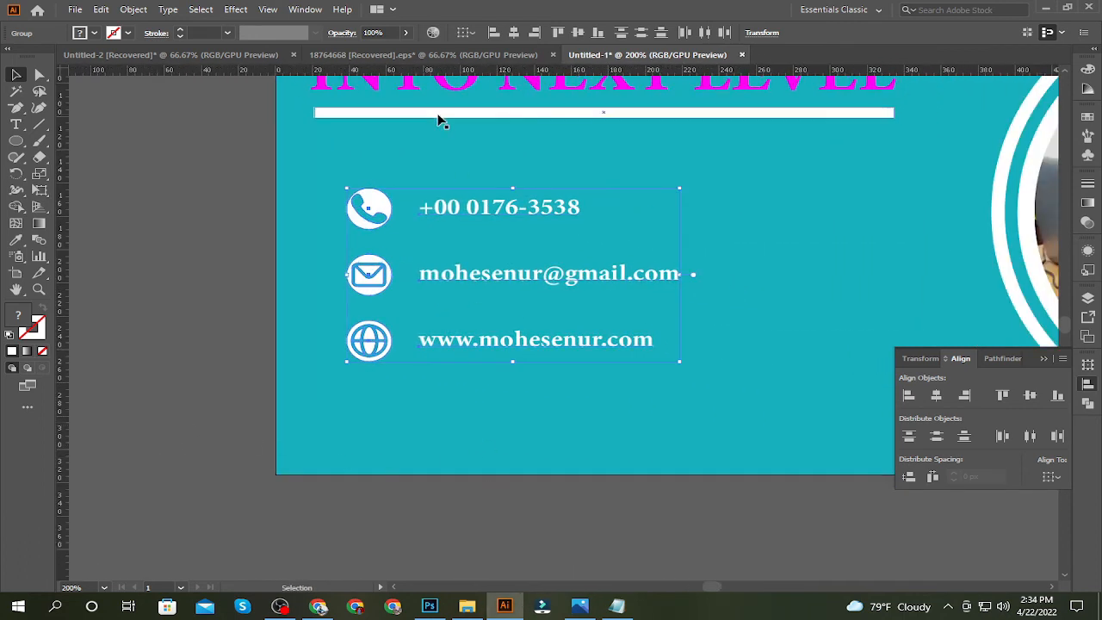
click(433, 33)
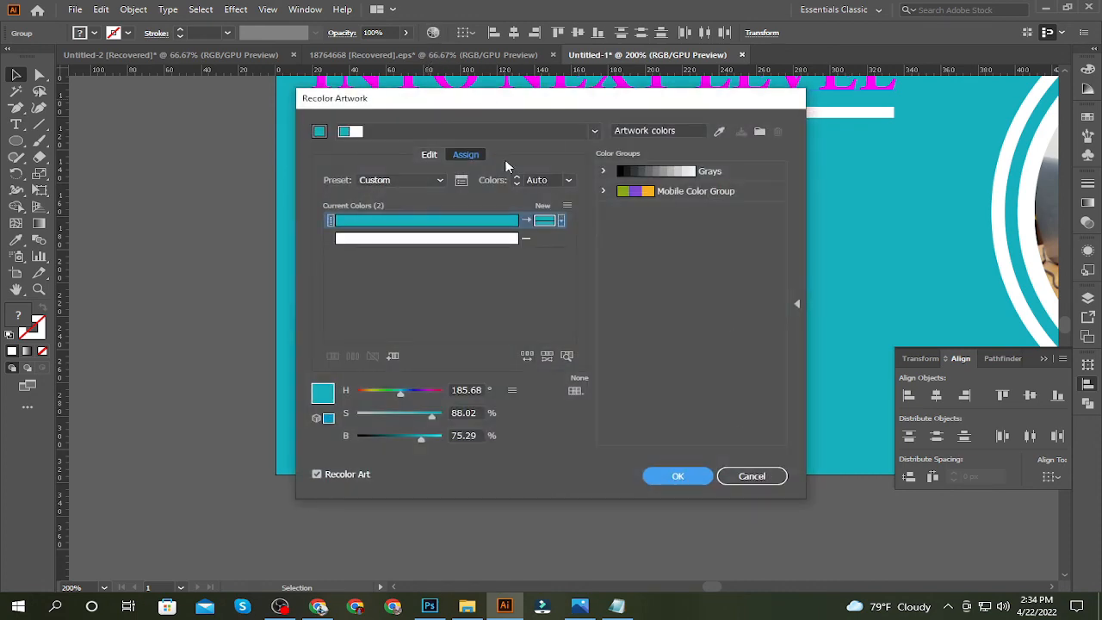
click(771, 478)
Copy the four ringed Instagram, Facebook, Twitter and WhatsApp icons from 18764668 [Recovered].eps into the Untitled-1 banner document
click(440, 56)
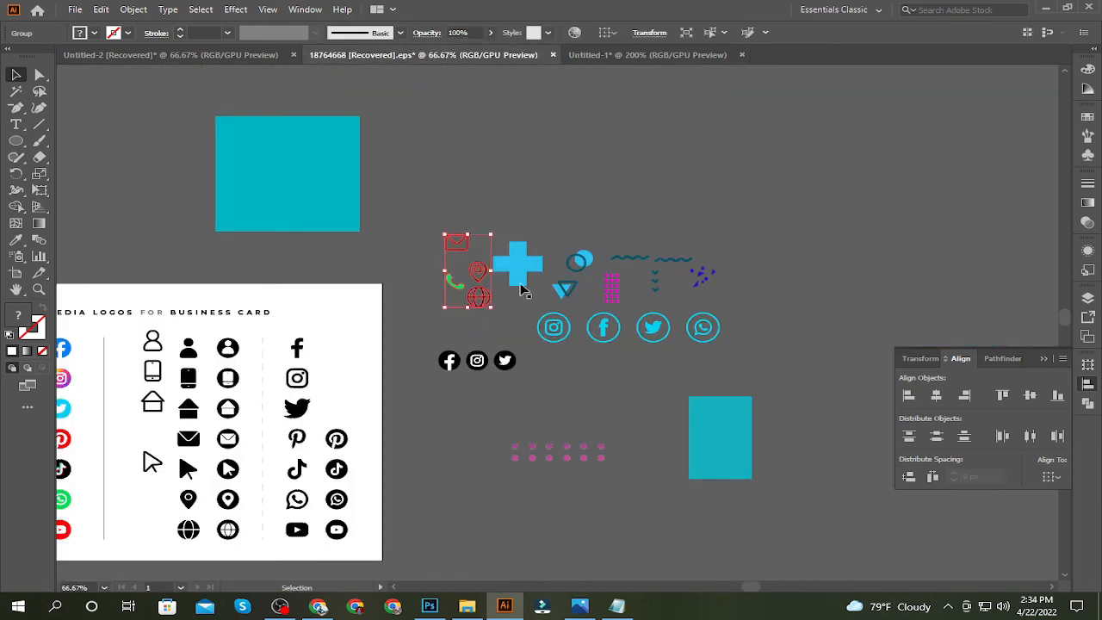
click(704, 328)
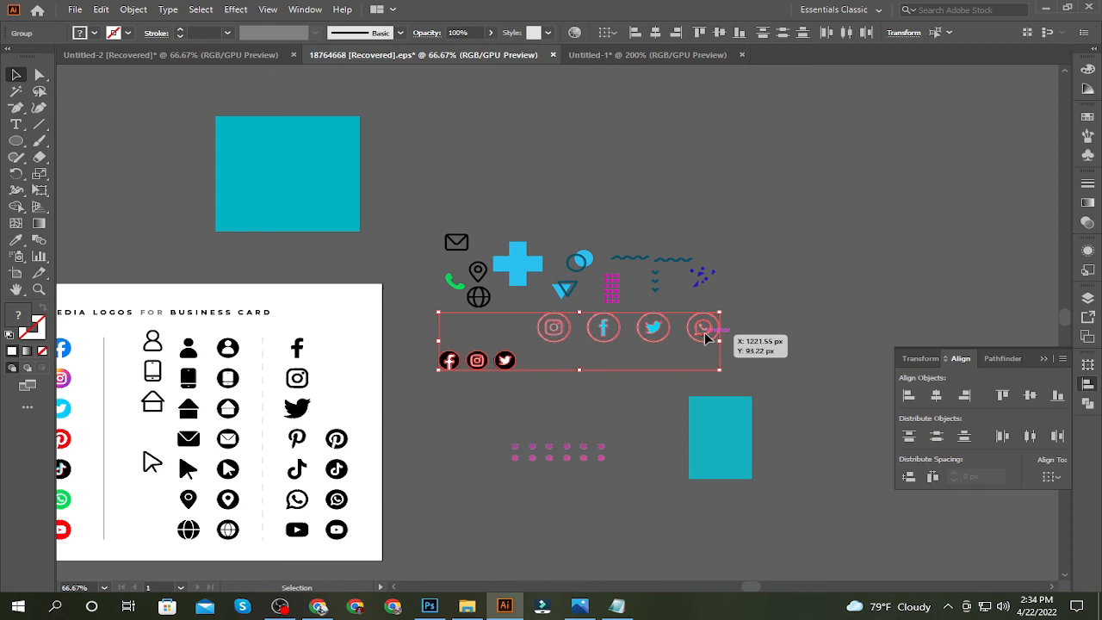
click(681, 404)
drag(537, 377, 537, 378)
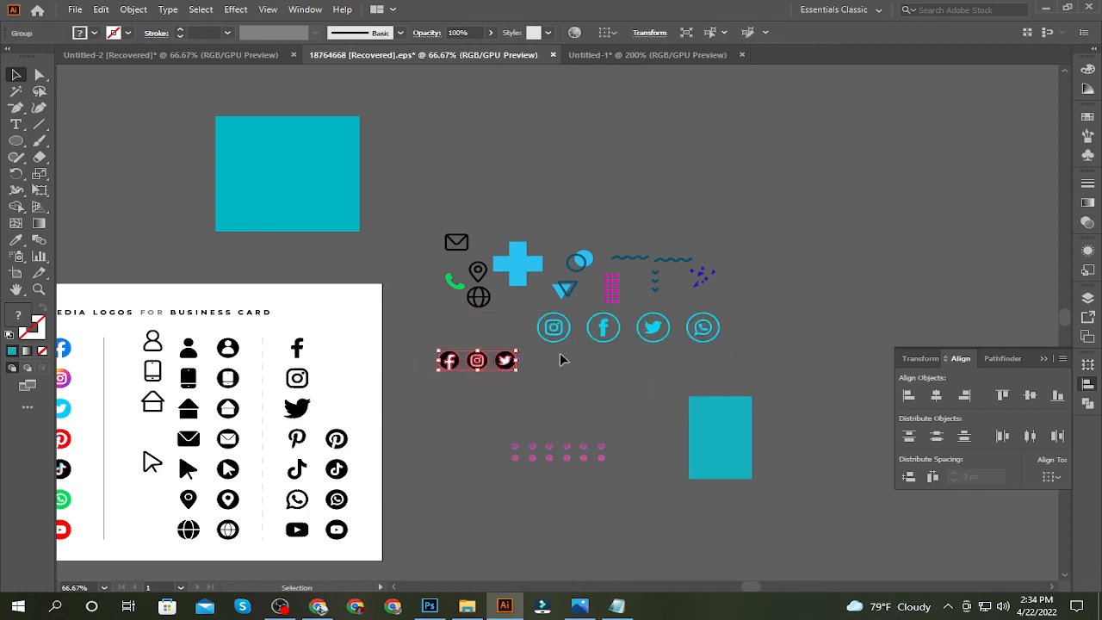
click(559, 355)
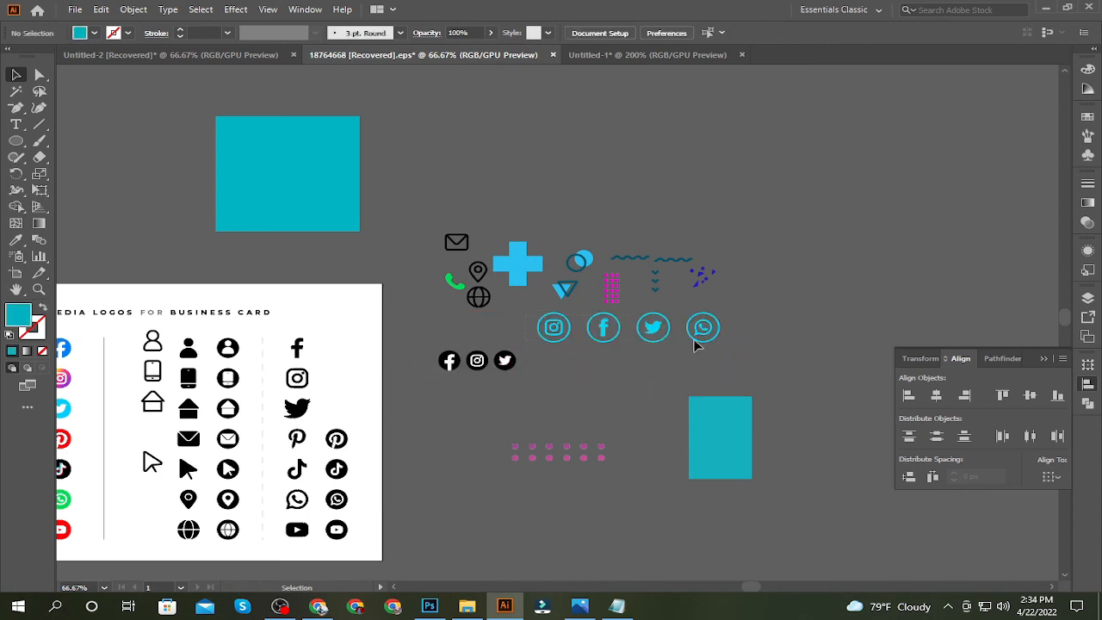
drag(698, 344, 656, 434)
scroll(666, 514, down, 3)
Turn the four ringed social media icons into a small white row near the banner's lower edge, below the website line
key(ctrl+shift+g)
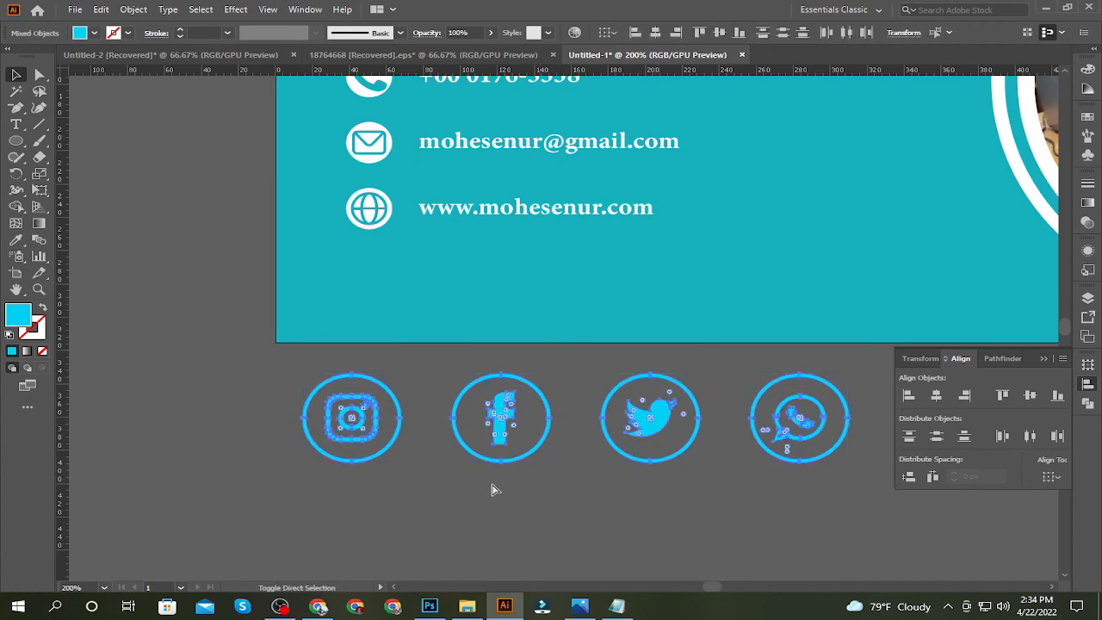
click(395, 471)
click(385, 454)
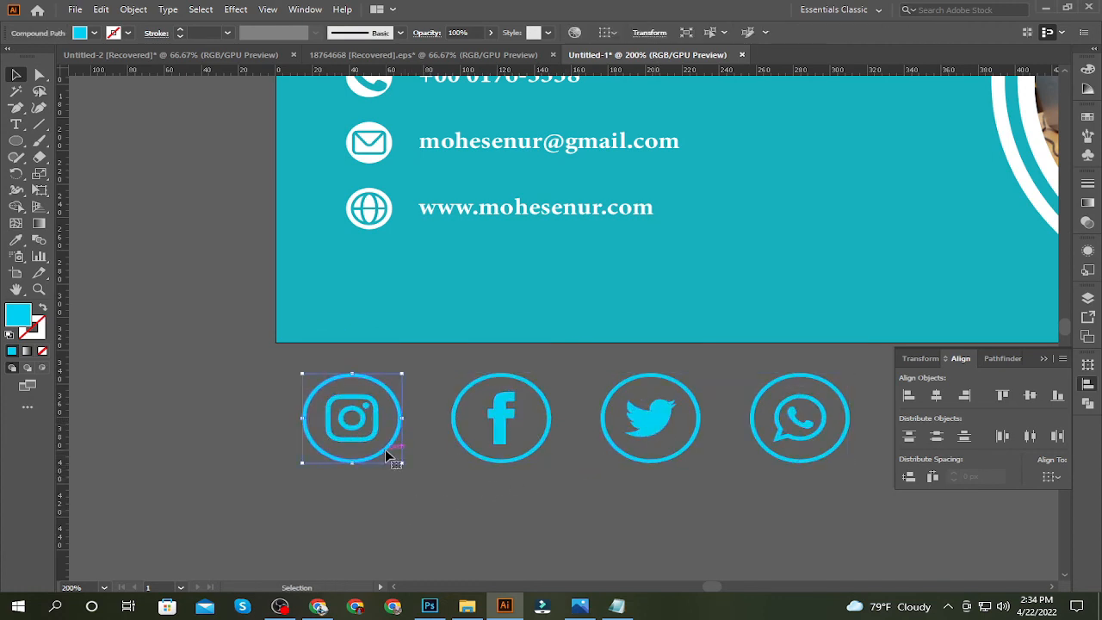
shift+click(498, 461)
shift+click(634, 457)
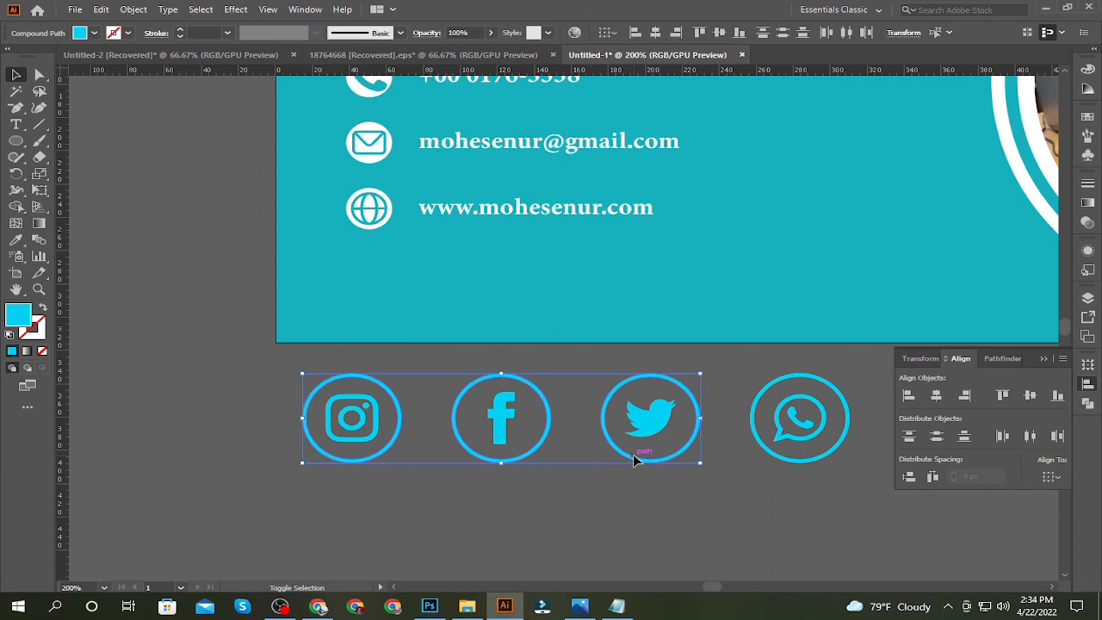
shift+click(770, 457)
drag(770, 457, 779, 322)
drag(833, 366, 639, 370)
drag(581, 324, 590, 326)
click(566, 453)
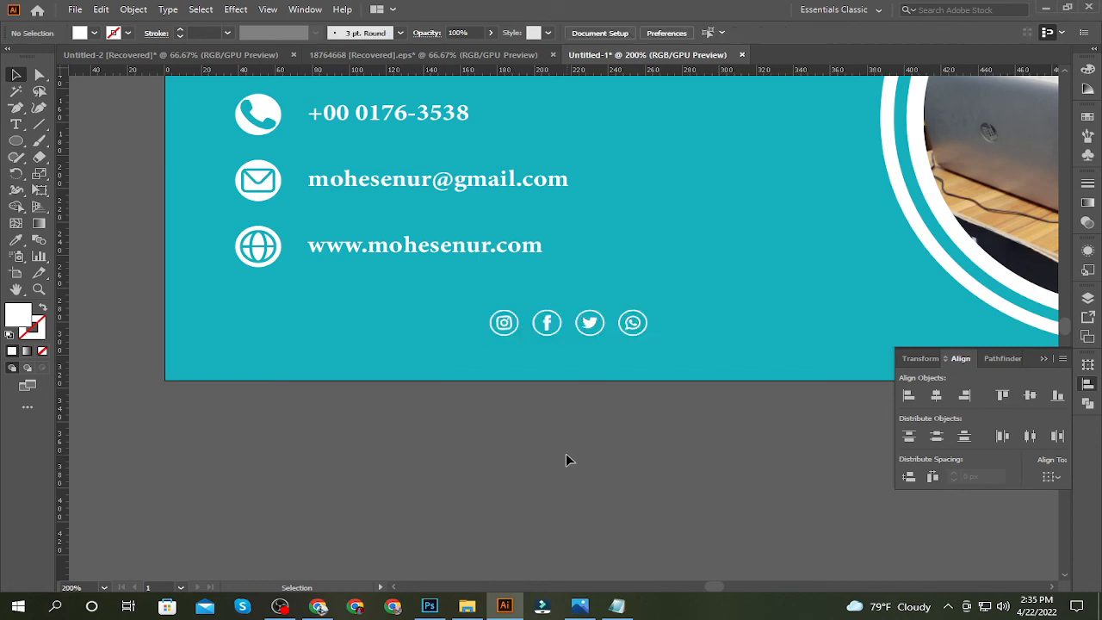
click(595, 334)
Fill the headline text INTO NEXT LEVEL with white
key(ctrl+minus)
key(ctrl+minus)
key(ctrl+minus)
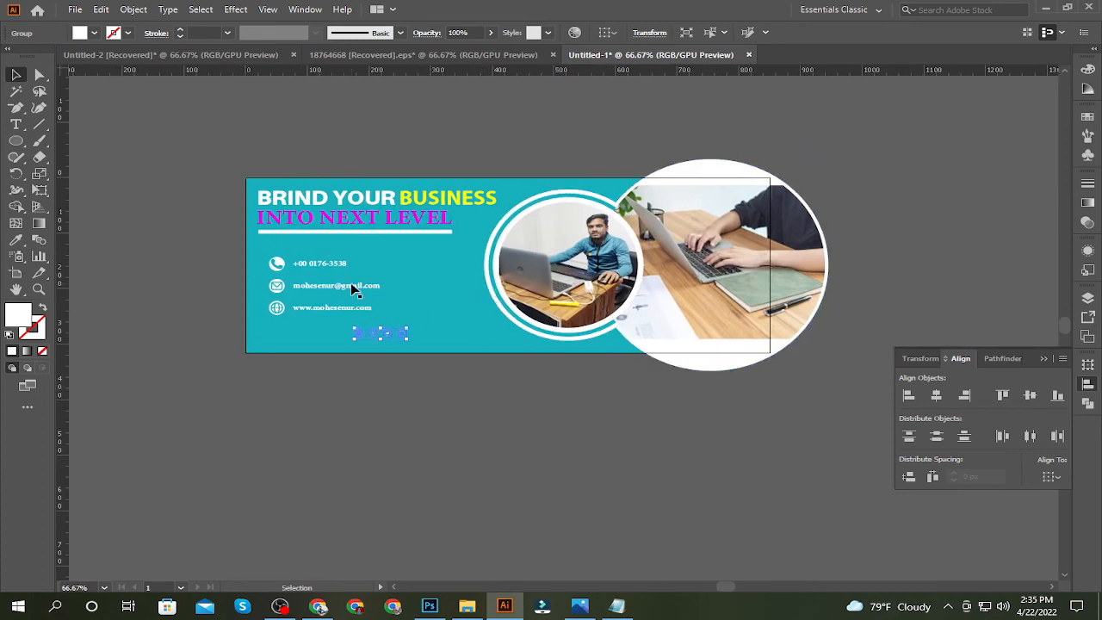
key(t)
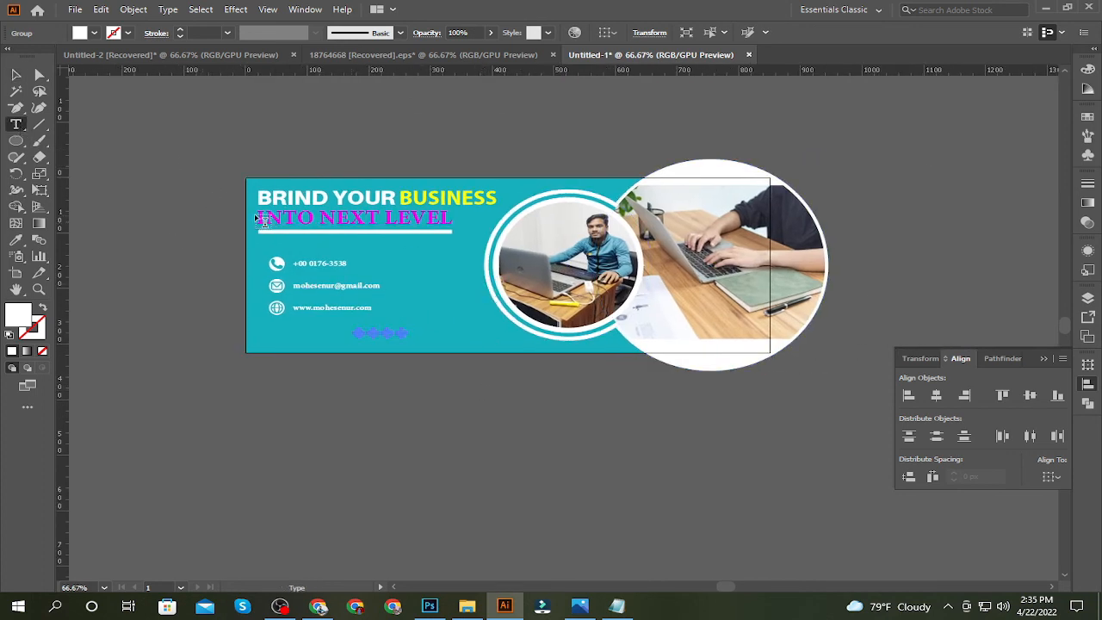
drag(258, 219, 453, 220)
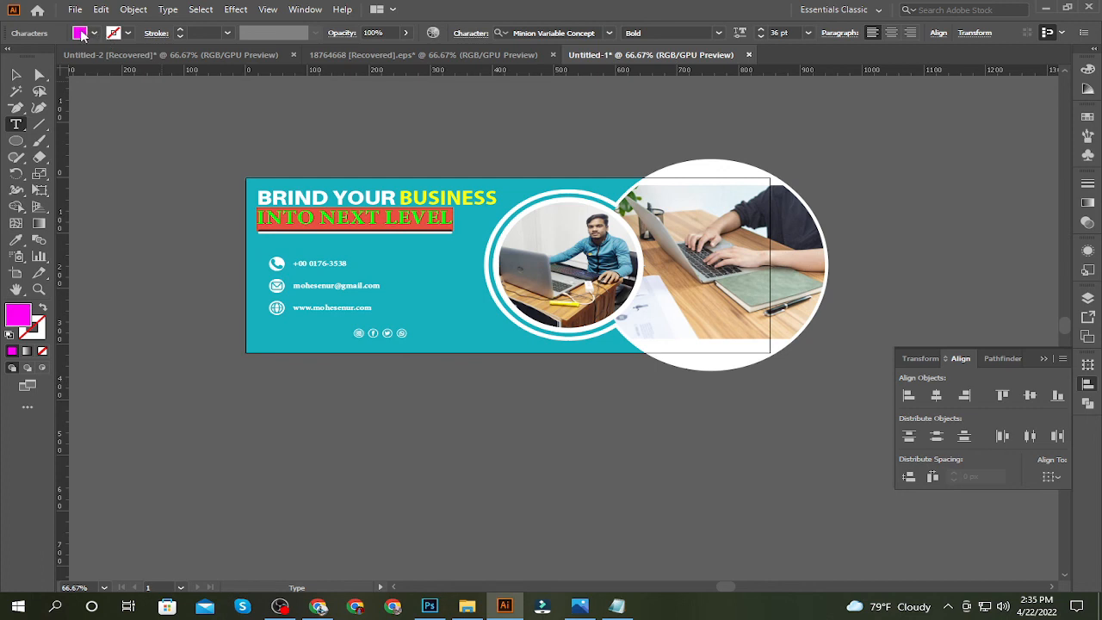
click(81, 33)
click(35, 55)
click(116, 191)
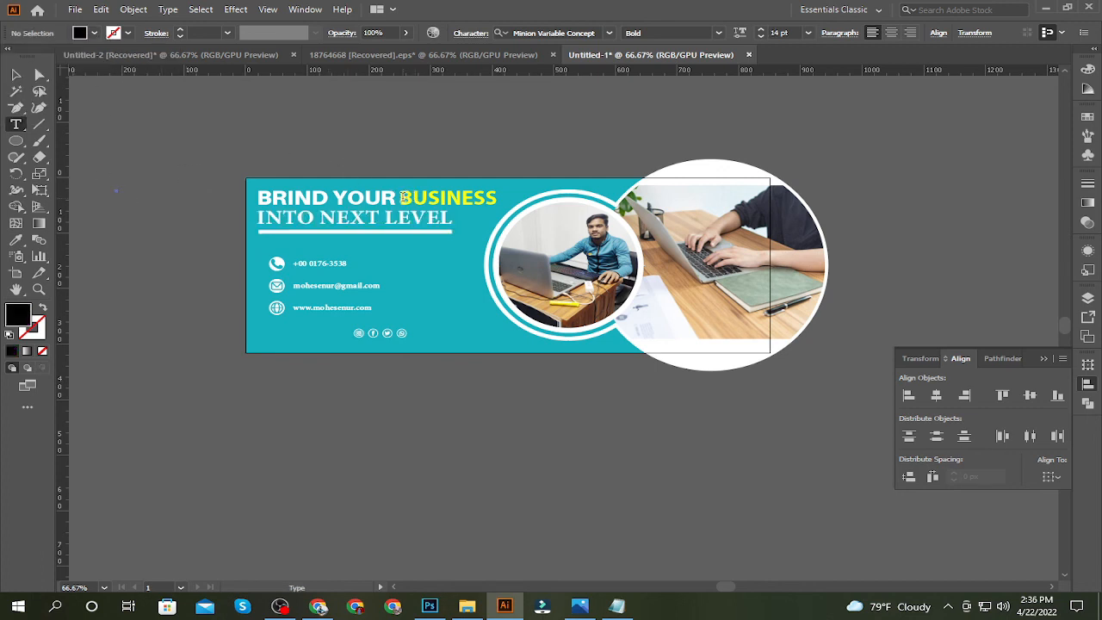
Change the fill of the headline word BUSINESS to magenta
drag(400, 198, 497, 198)
click(81, 32)
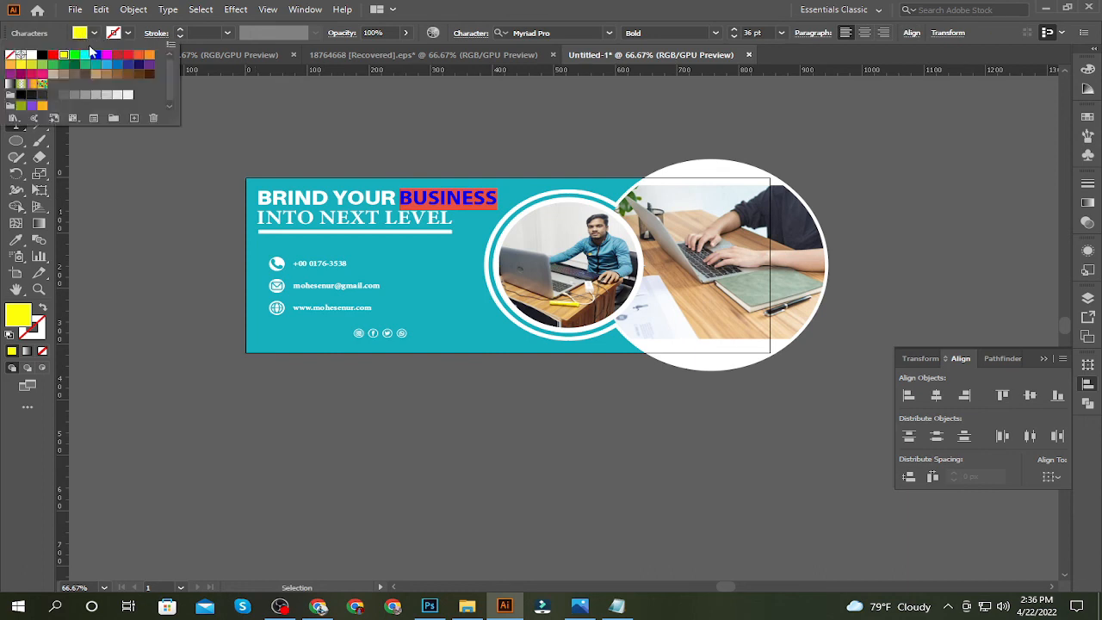
click(105, 55)
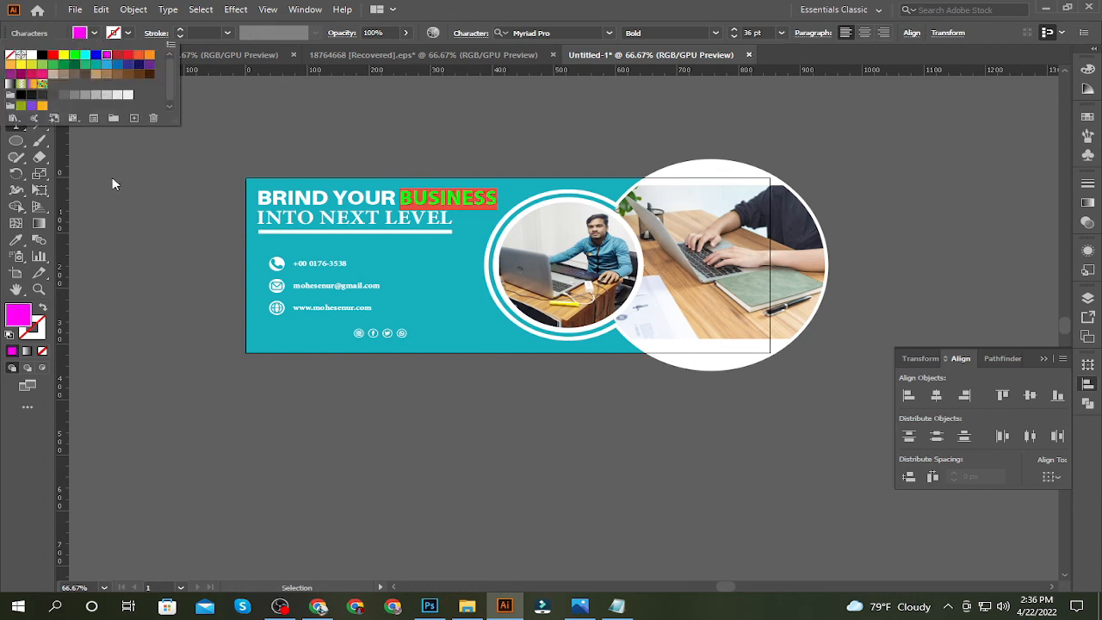
key(Escape)
click(15, 75)
click(106, 147)
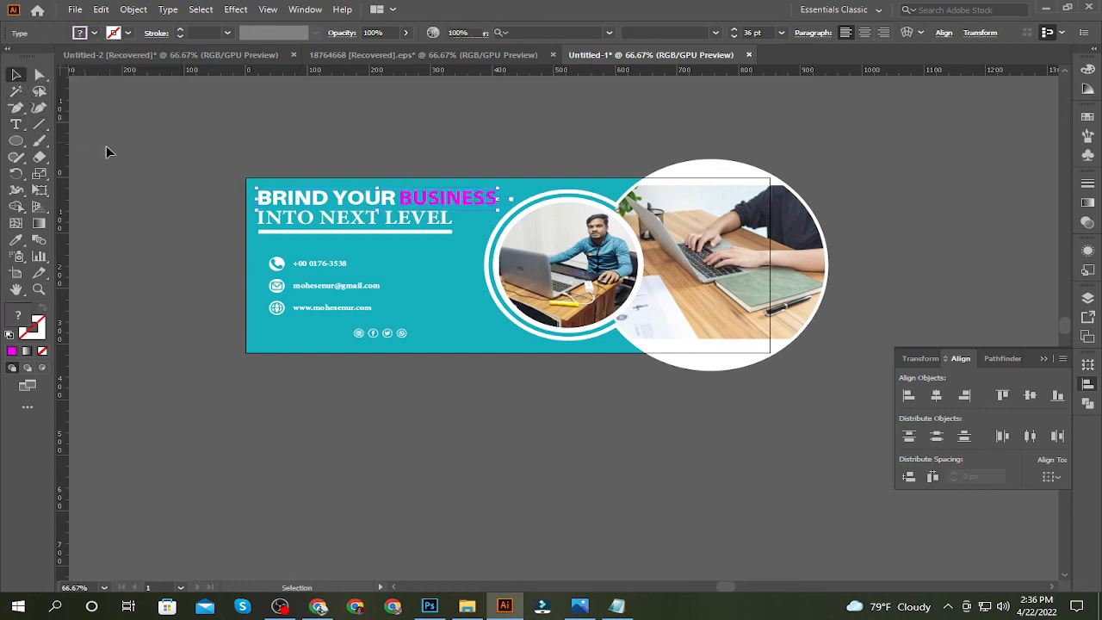
Convert the BRIND YOUR BUSINESS headline text to outlines
click(280, 194)
right_click(285, 197)
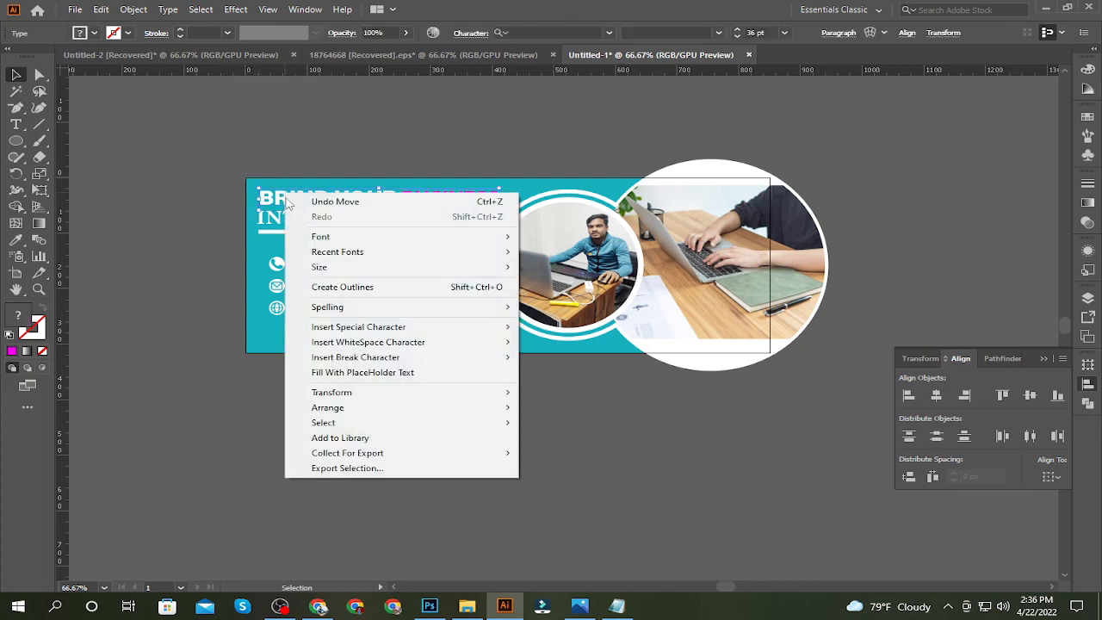
click(339, 288)
click(167, 223)
click(41, 128)
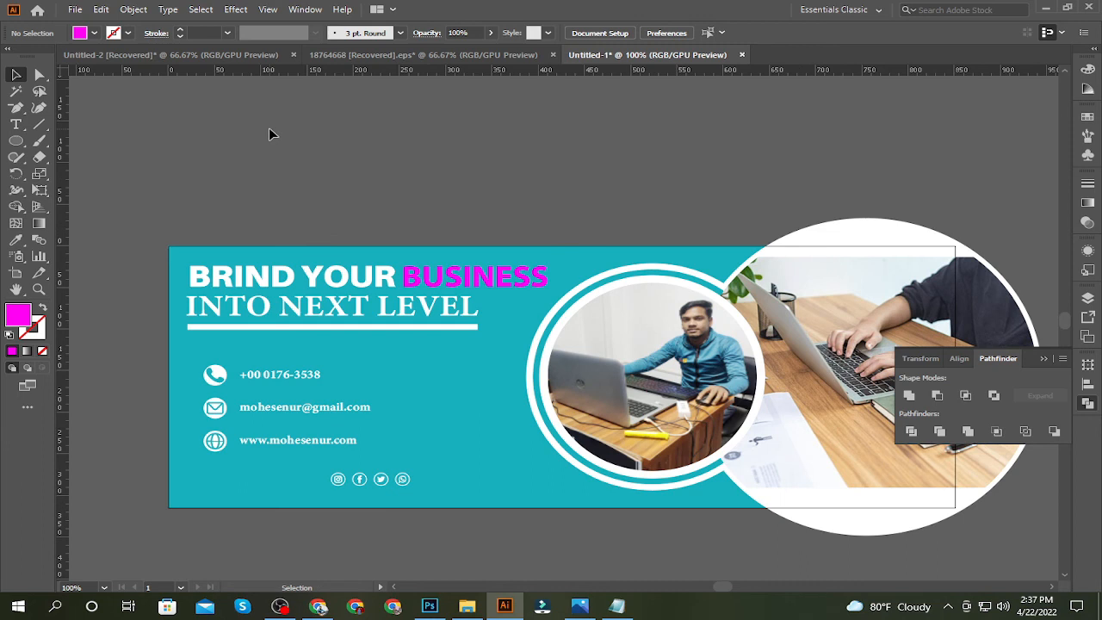
drag(209, 385, 215, 377)
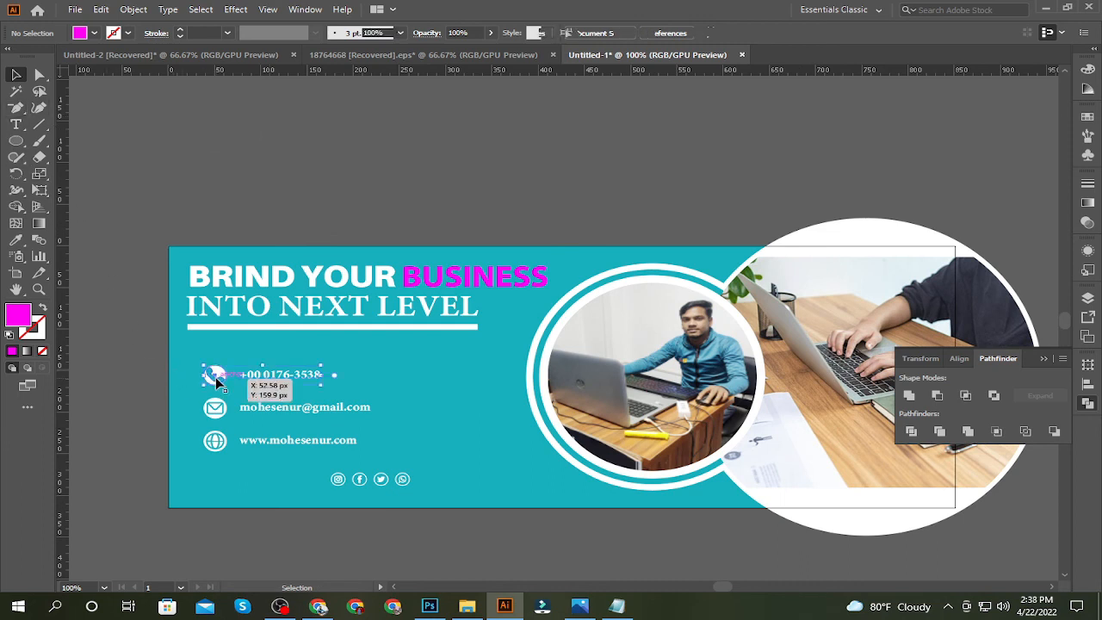
shift+click(212, 410)
shift+click(211, 440)
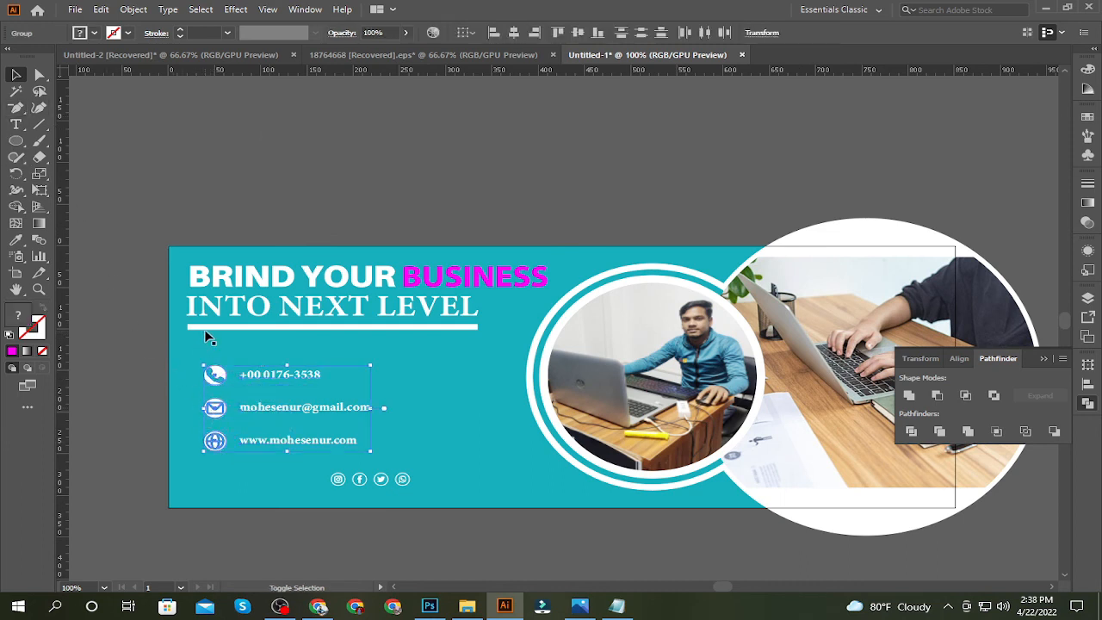
shift+click(211, 326)
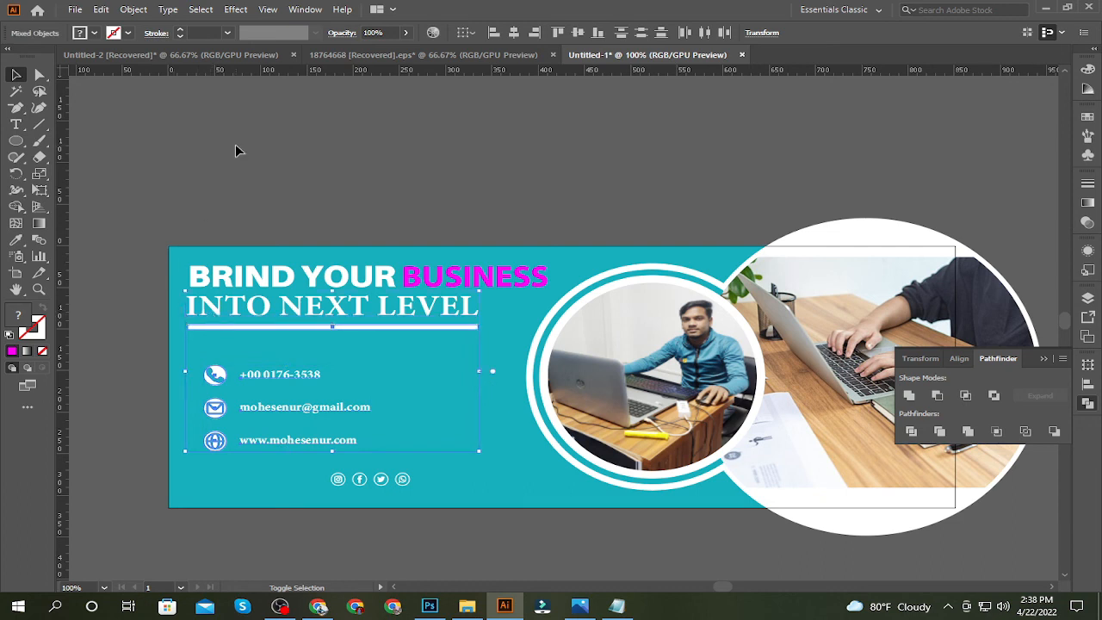
click(236, 143)
Draw a thin vertical rectangle about 4 px wide just left of the contact icons, spanning all three contact rows
click(17, 142)
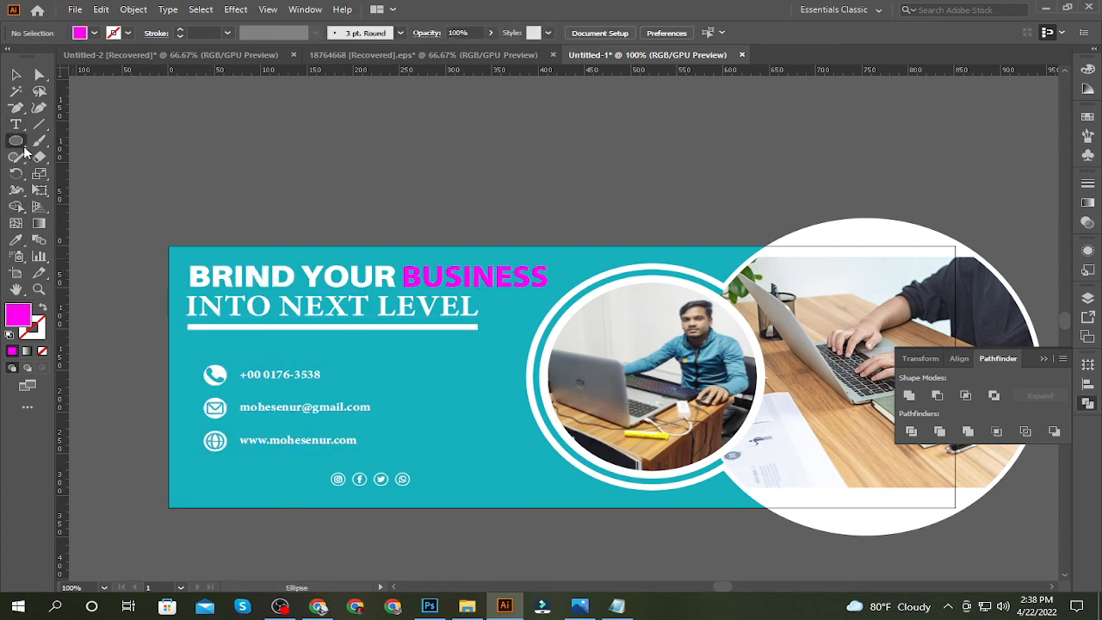
drag(17, 143, 82, 140)
drag(198, 364, 198, 448)
click(15, 75)
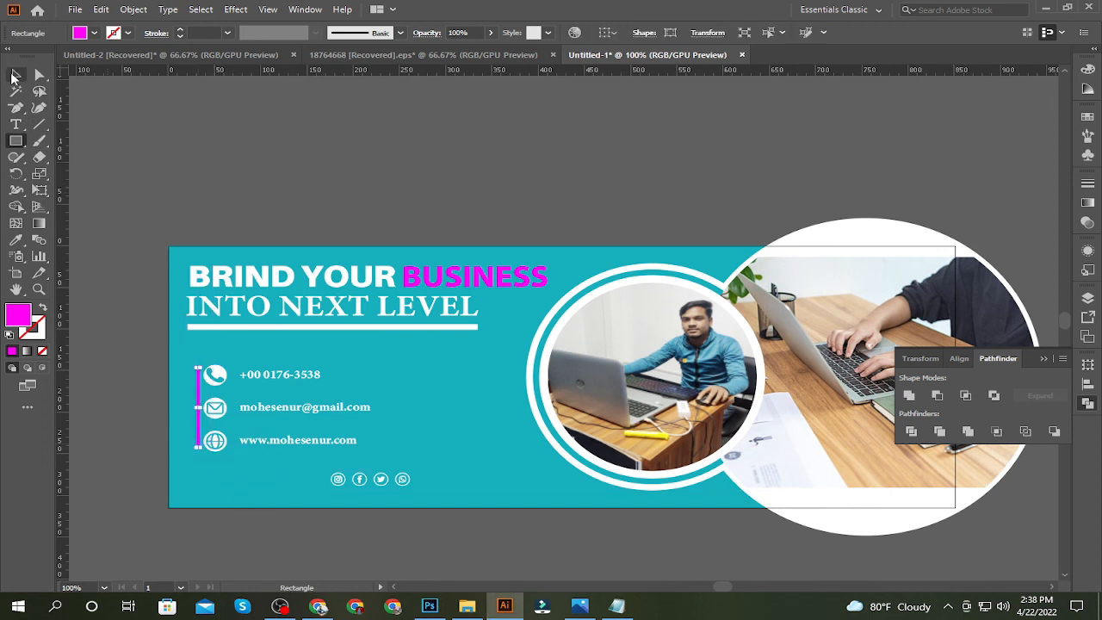
click(132, 87)
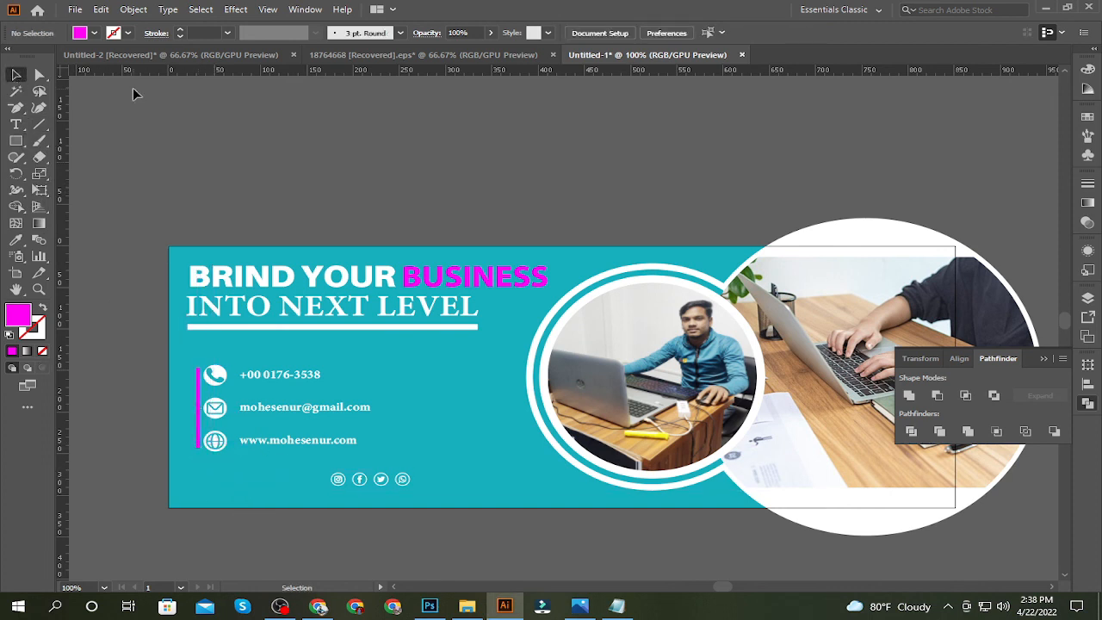
Fill the thin vertical bar beside the contact icons with white
click(198, 370)
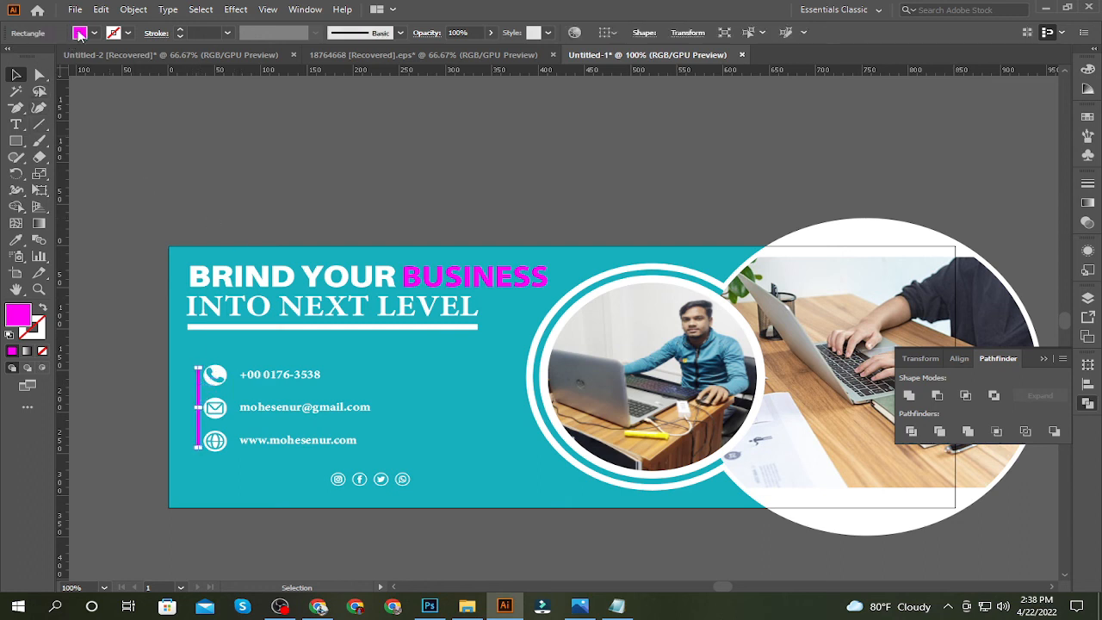
click(80, 34)
click(19, 50)
click(245, 199)
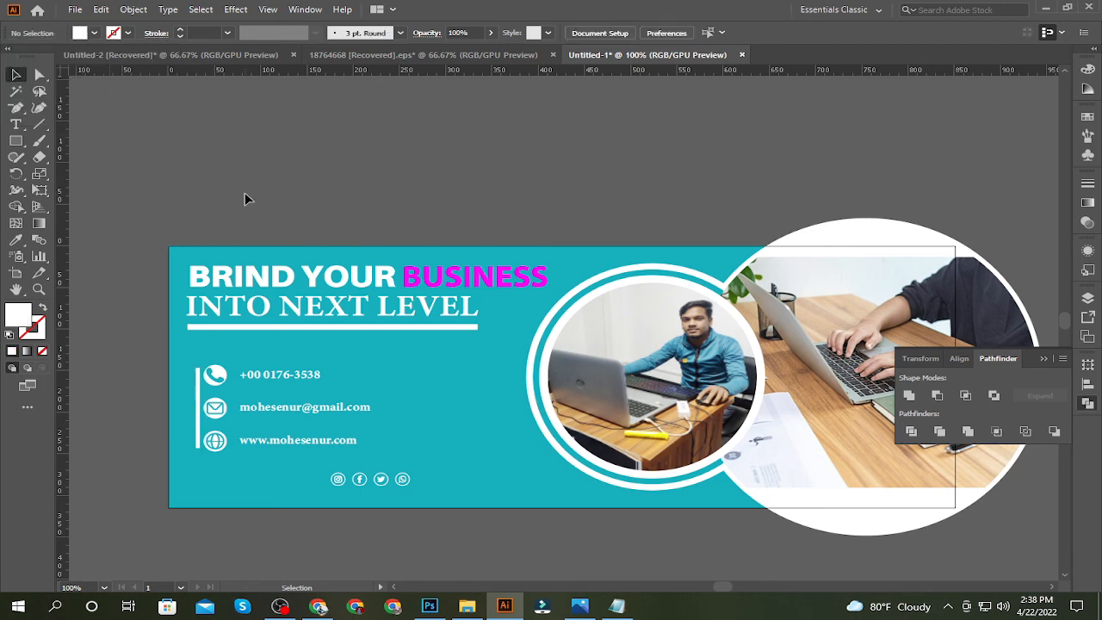
Create a rectangle 851 px wide and 315 px high over the banner
key(m)
click(234, 140)
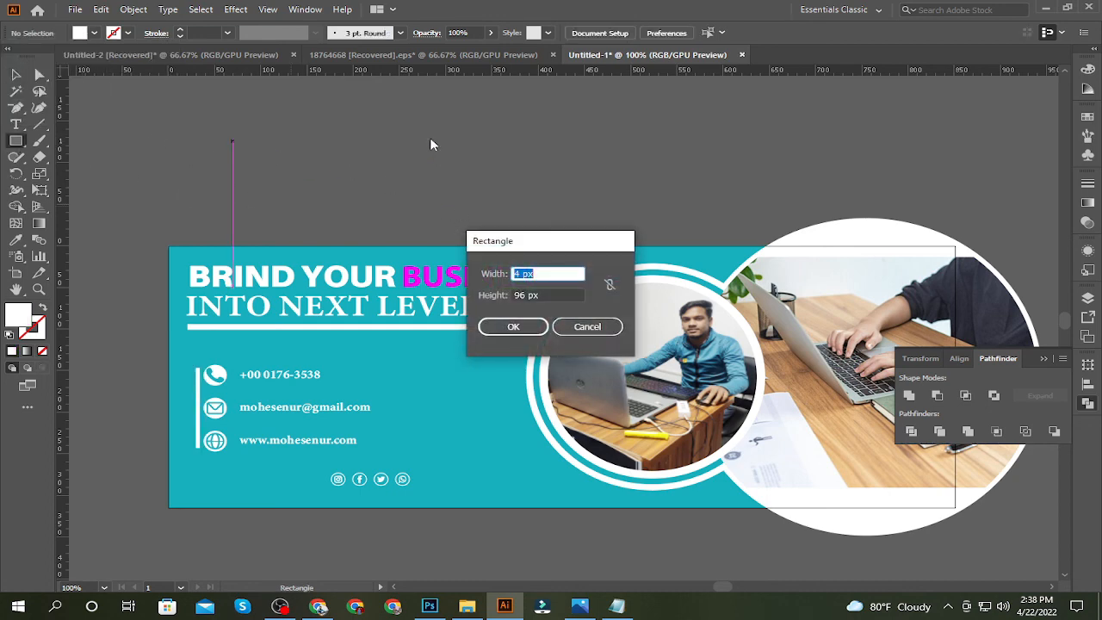
text(851)
key(Tab)
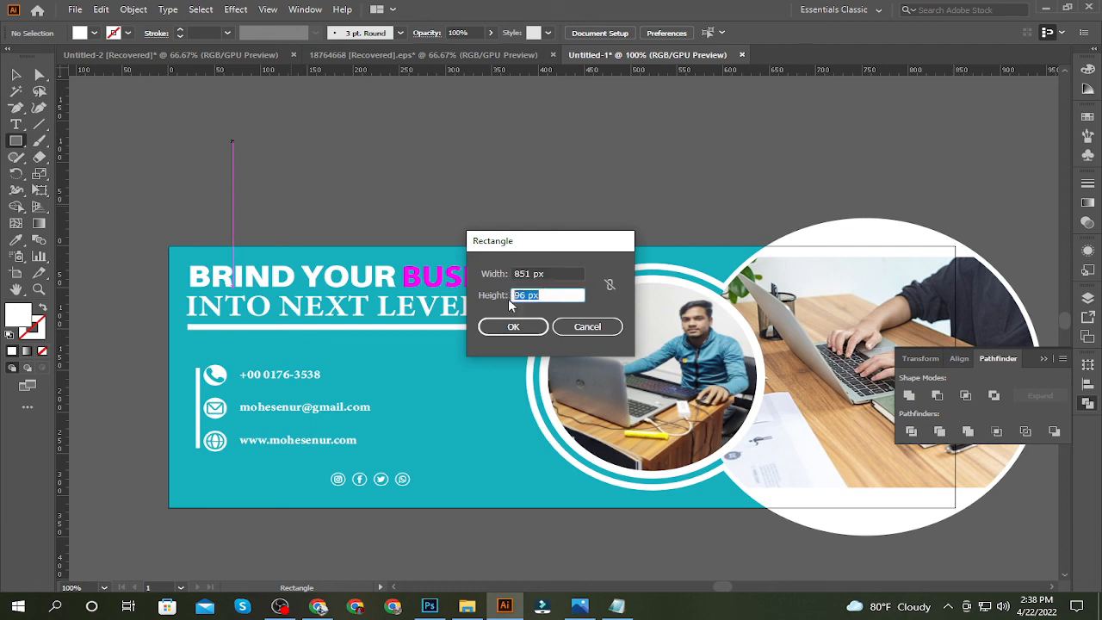
text(315)
click(528, 325)
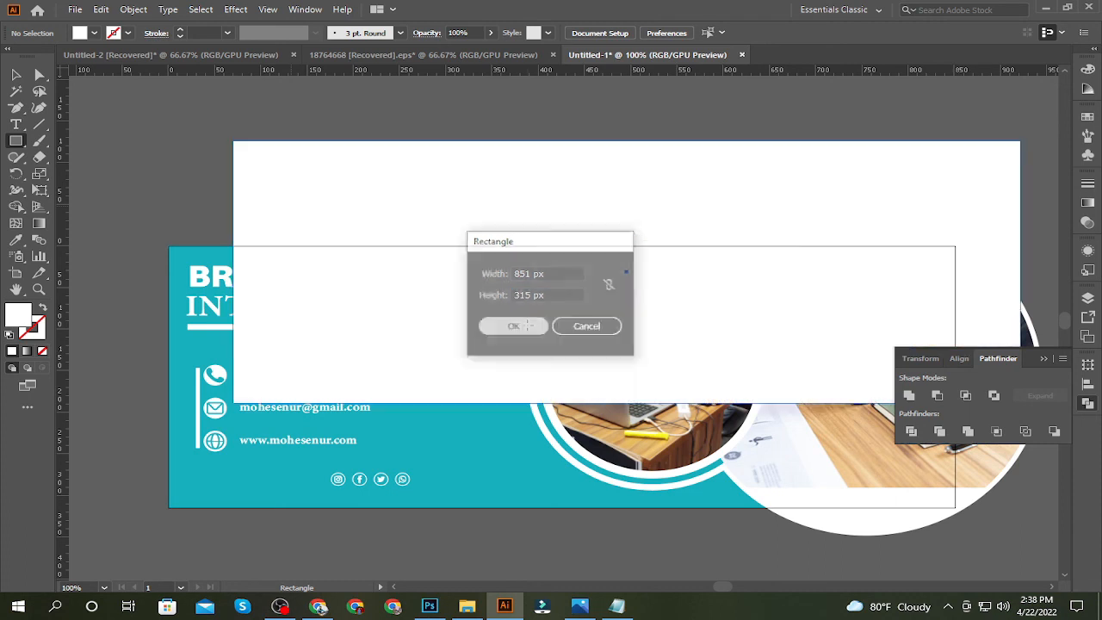
Fill the new banner-sized rectangle with magenta
scroll(467, 243, down, 4)
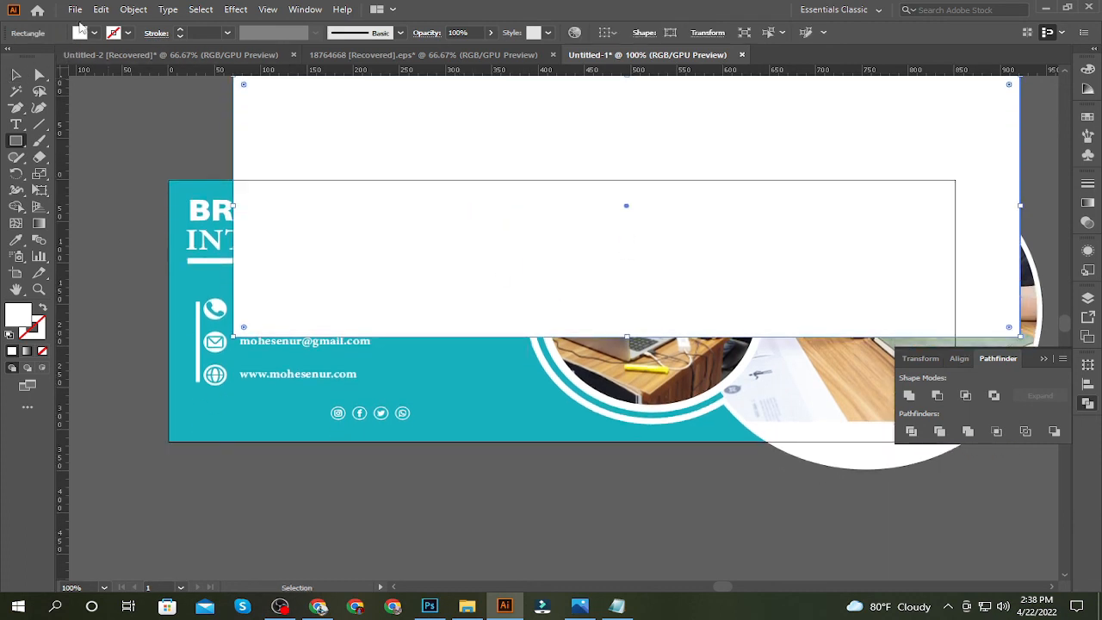
click(79, 33)
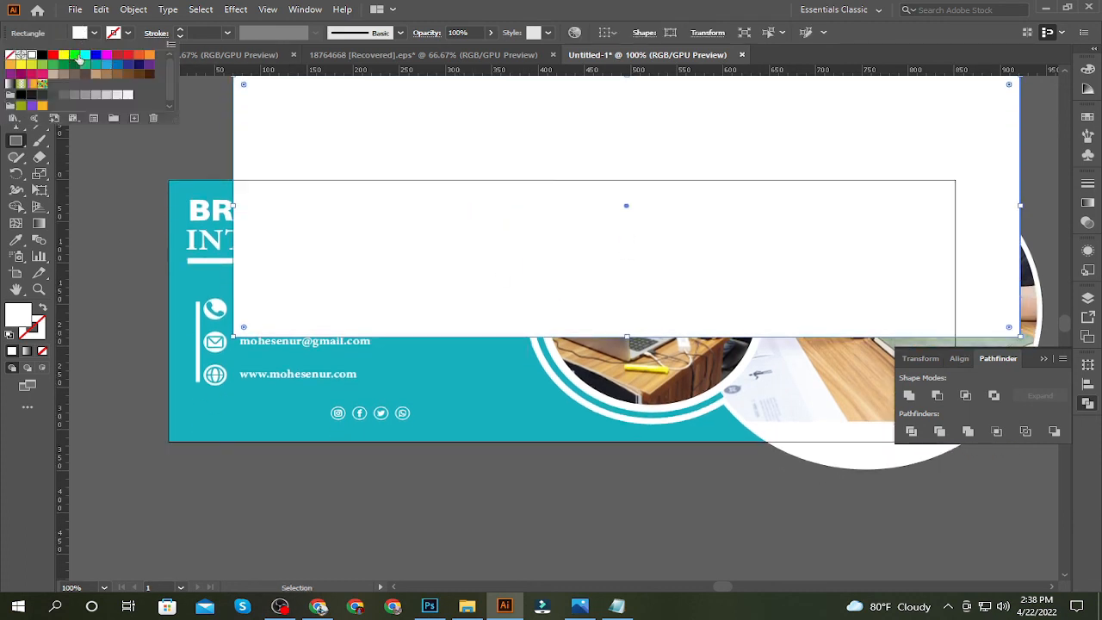
click(84, 55)
click(106, 55)
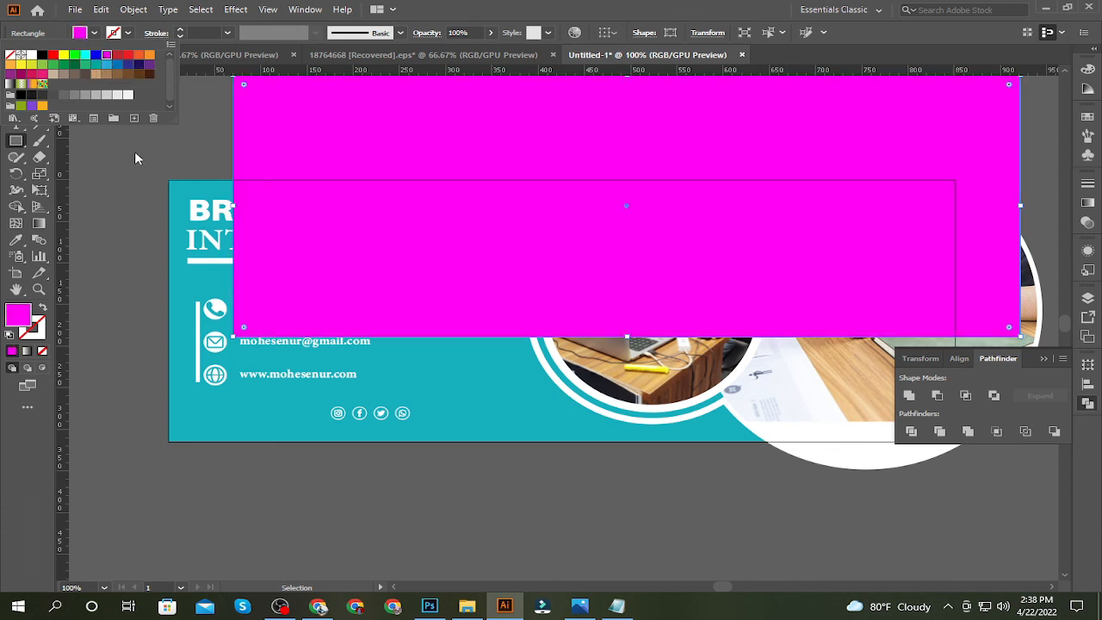
click(134, 158)
click(16, 74)
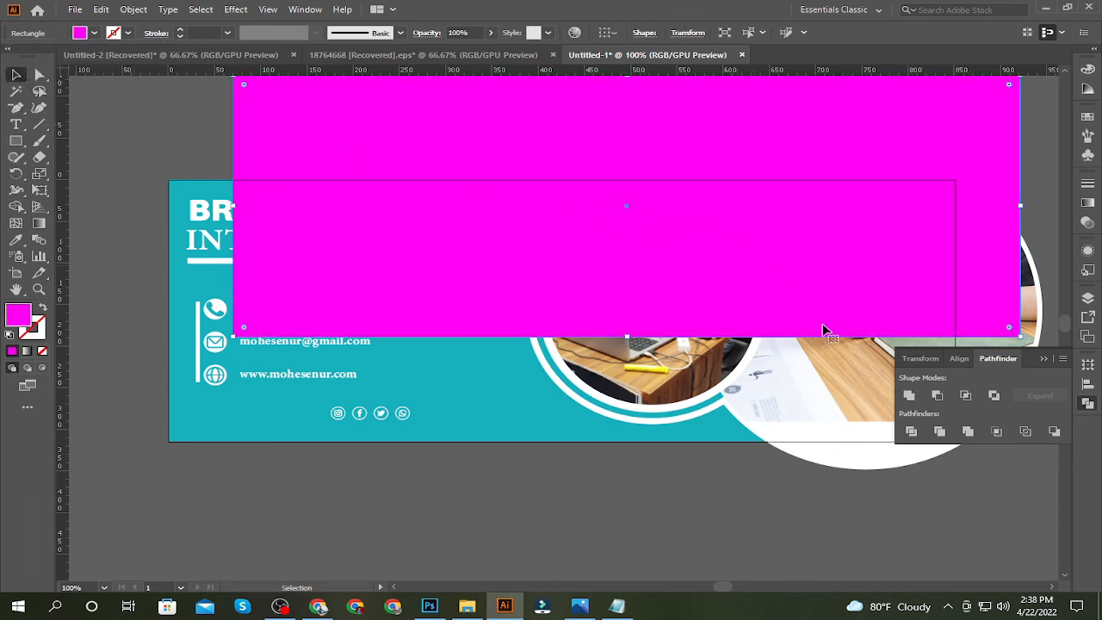
Centre the magenta rectangle horizontally and vertically on the artboard so it covers the banner
click(959, 358)
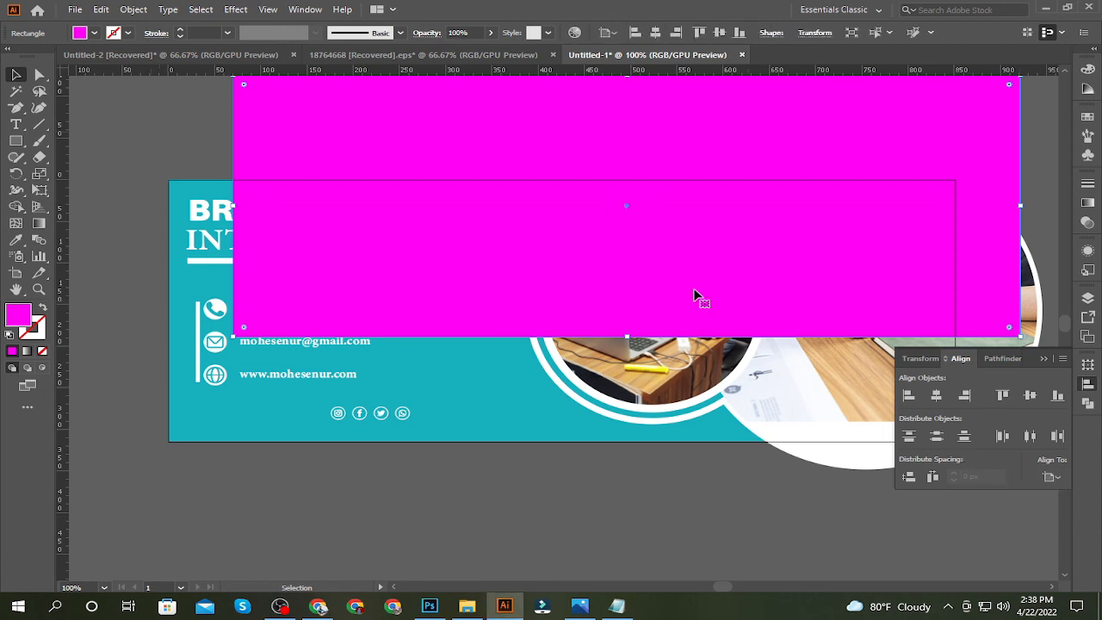
click(937, 395)
click(1031, 395)
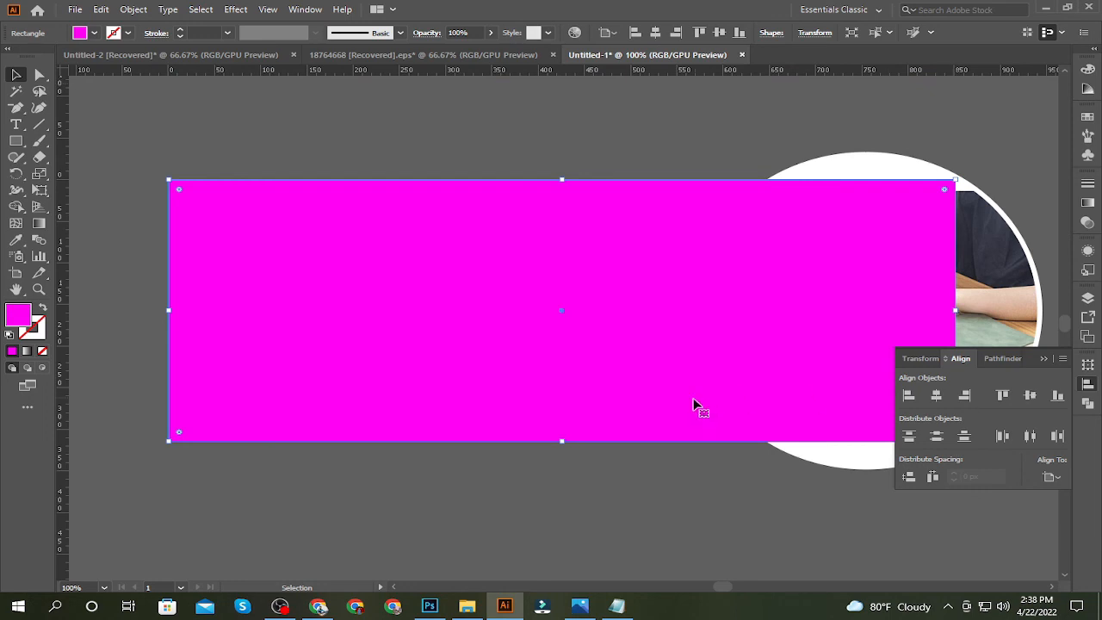
click(684, 482)
Unlock the teal background rectangle and lock it again
key(ctrl+minus)
key(ctrl+minus)
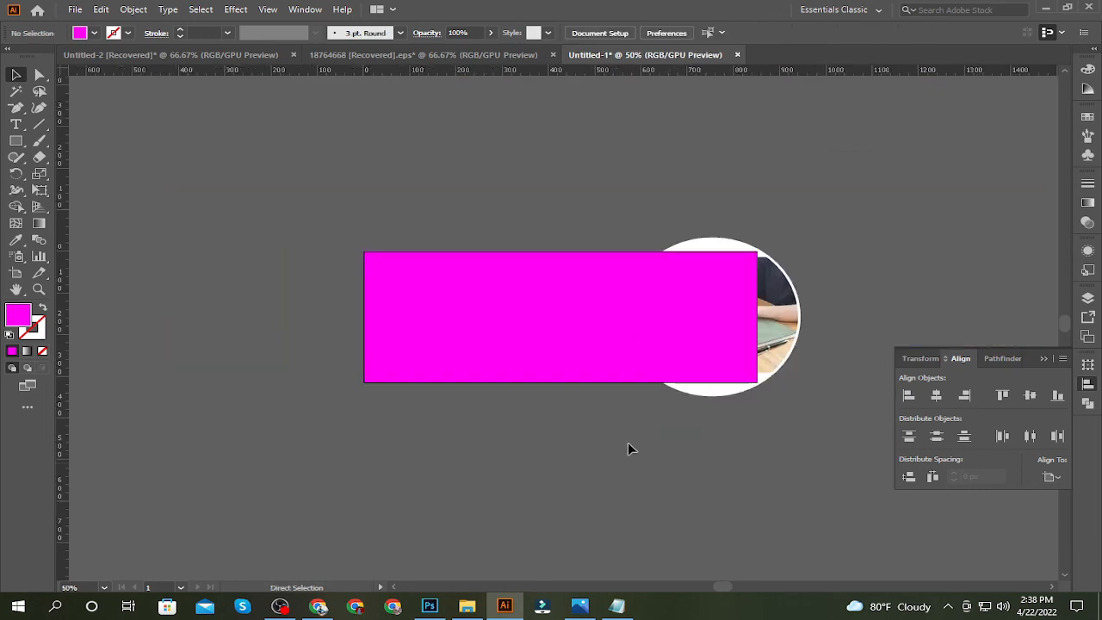
drag(280, 201, 797, 396)
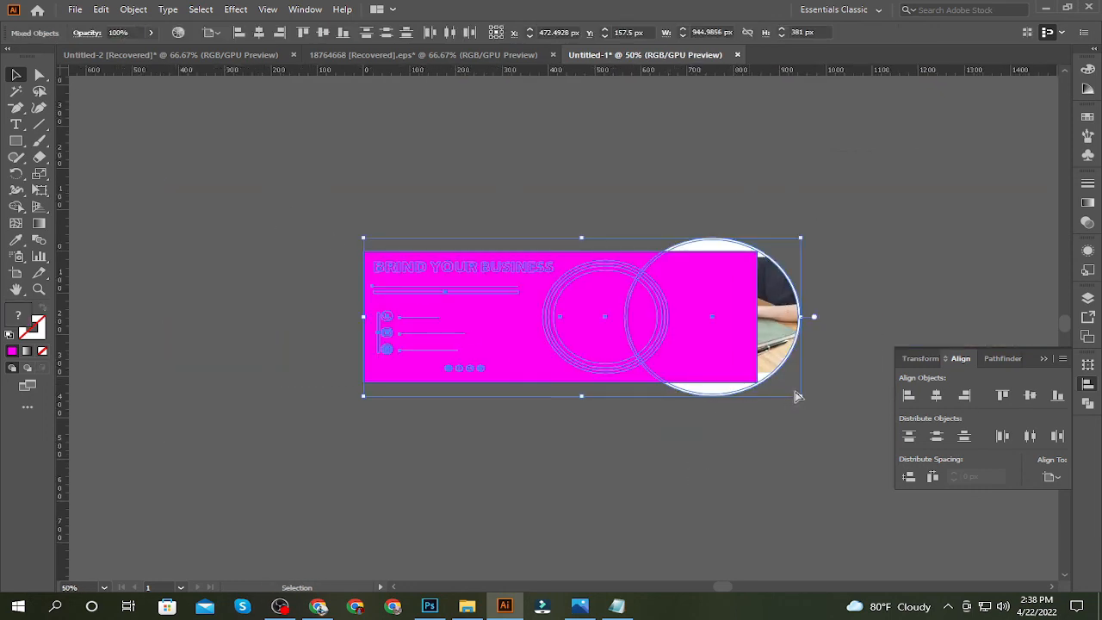
key(ctrl+alt+2)
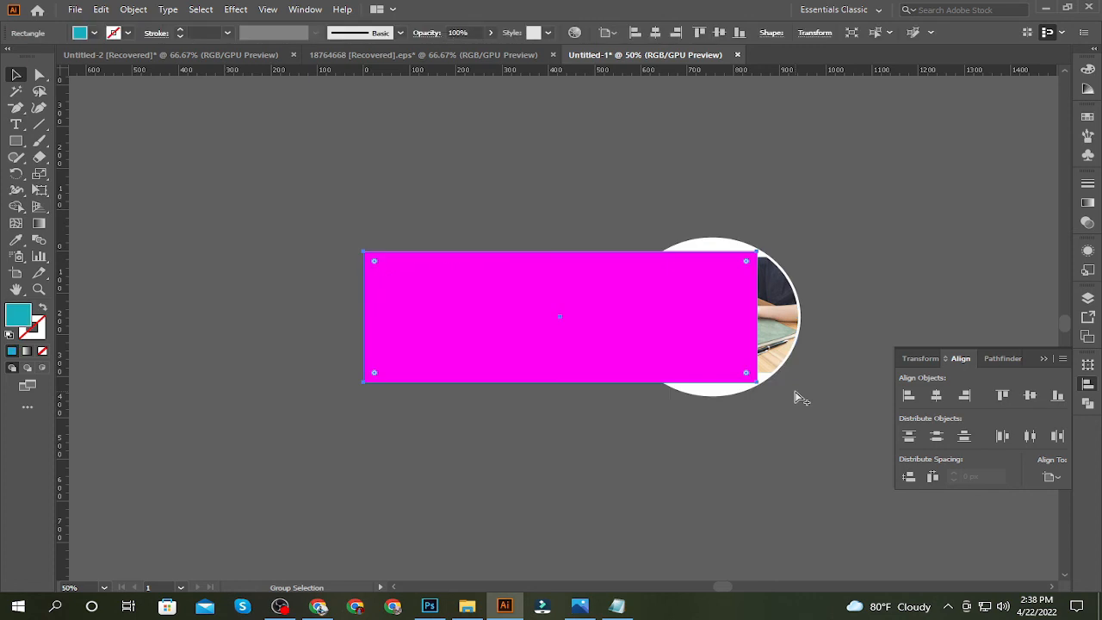
key(ctrl+2)
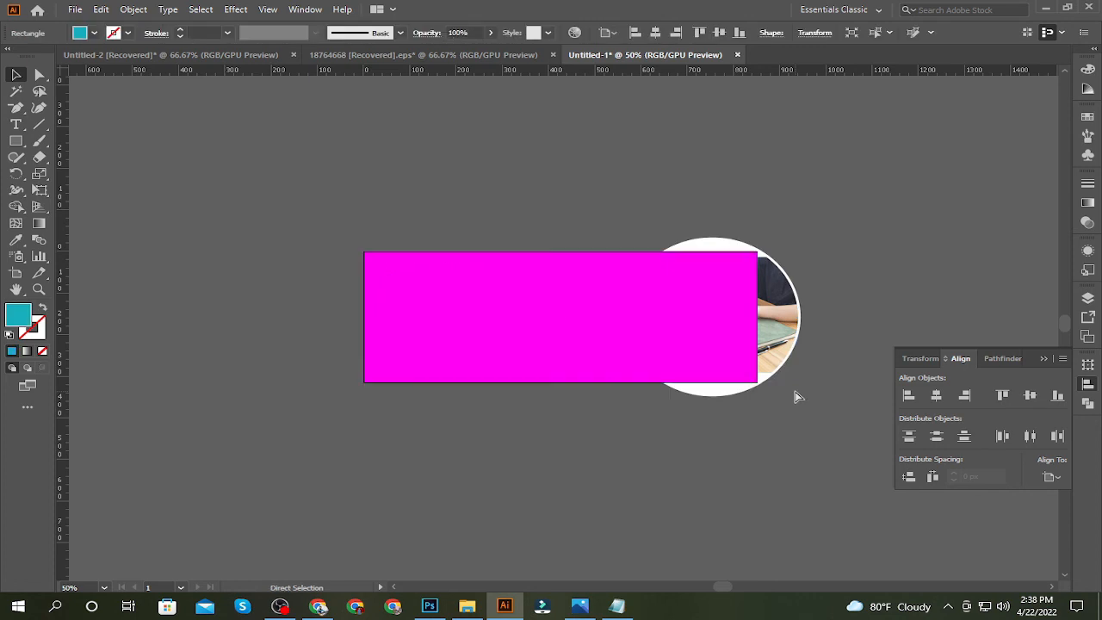
key(ctrl+alt+2)
click(683, 447)
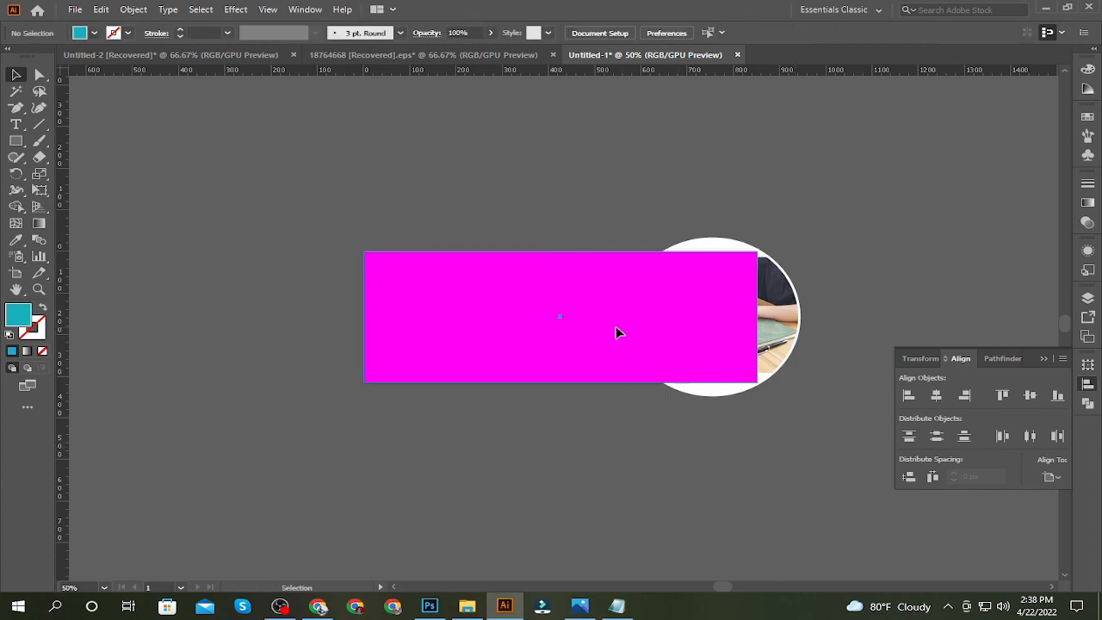
click(616, 325)
click(635, 470)
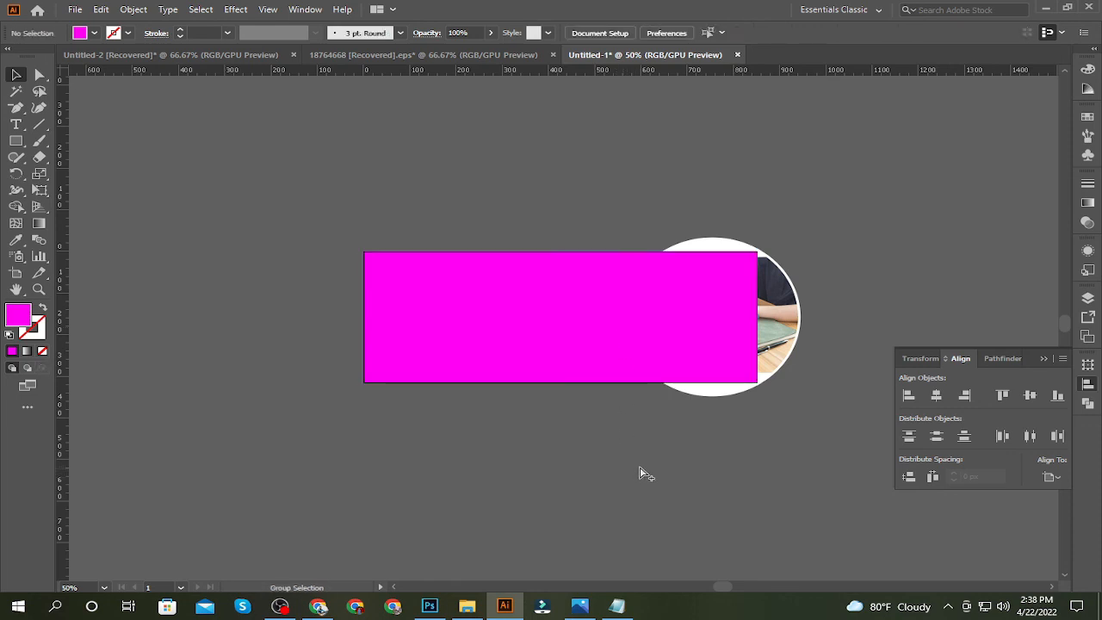
key(ctrl+alt+])
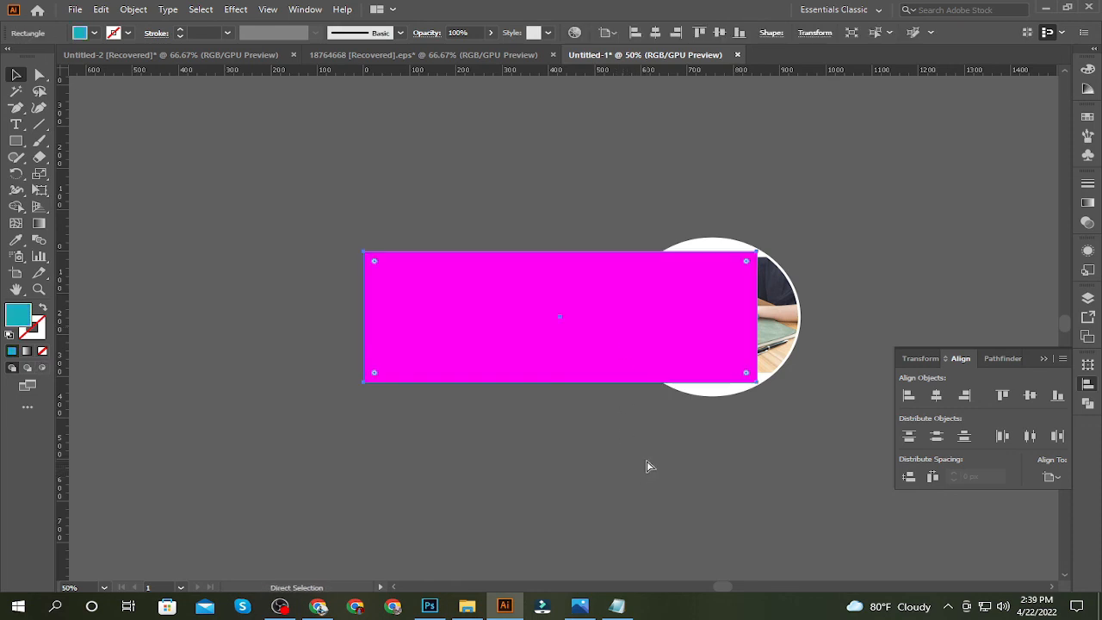
key(ctrl+alt+])
click(616, 454)
click(660, 327)
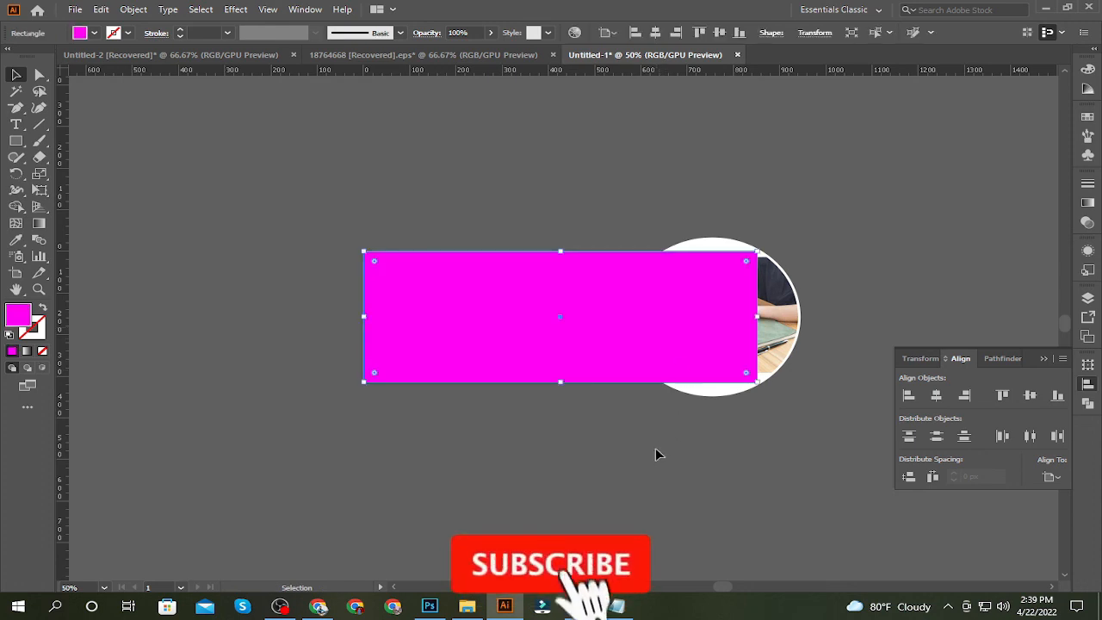
click(657, 452)
Select the banner artwork together with the magenta rectangle and make a clipping mask that crops it to the banner area
drag(316, 203, 855, 365)
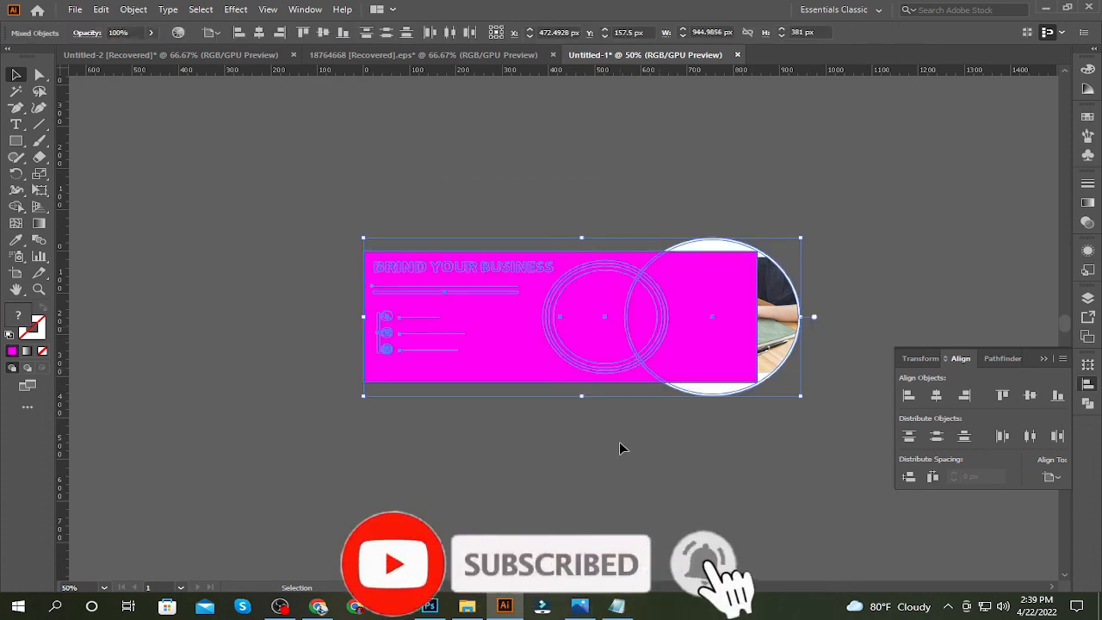
key(a)
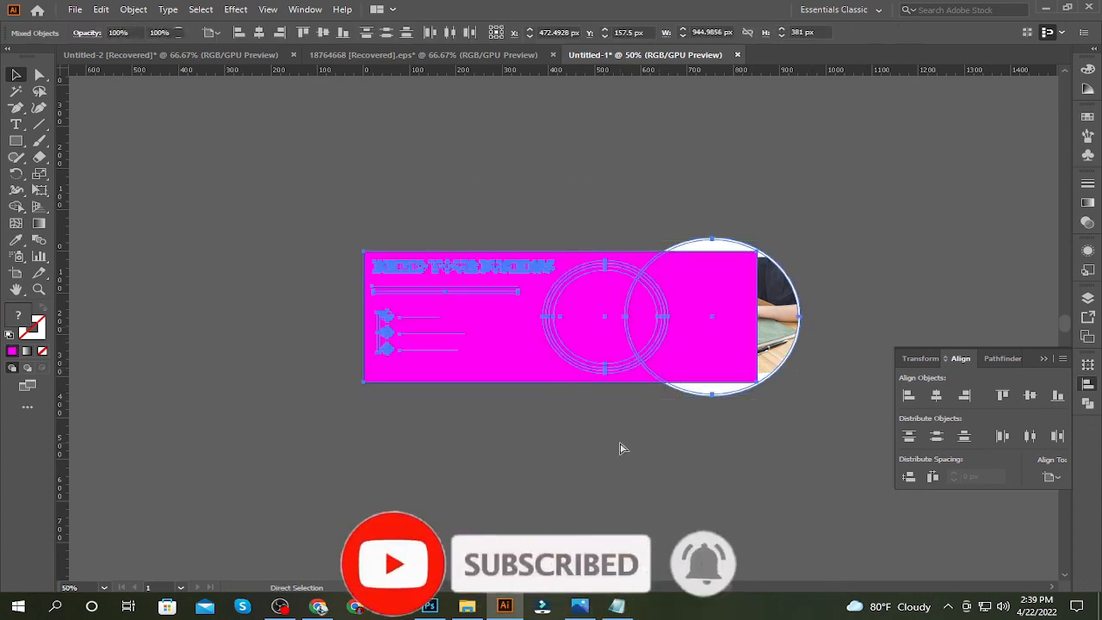
key(ctrl+7)
key(v)
click(620, 443)
key(ctrl+0)
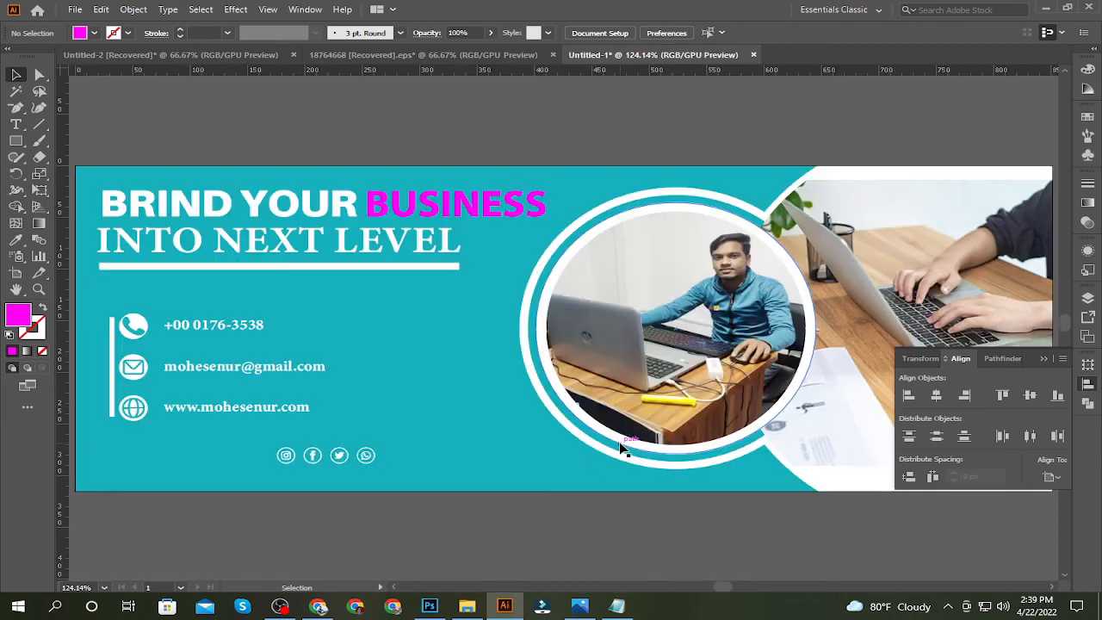